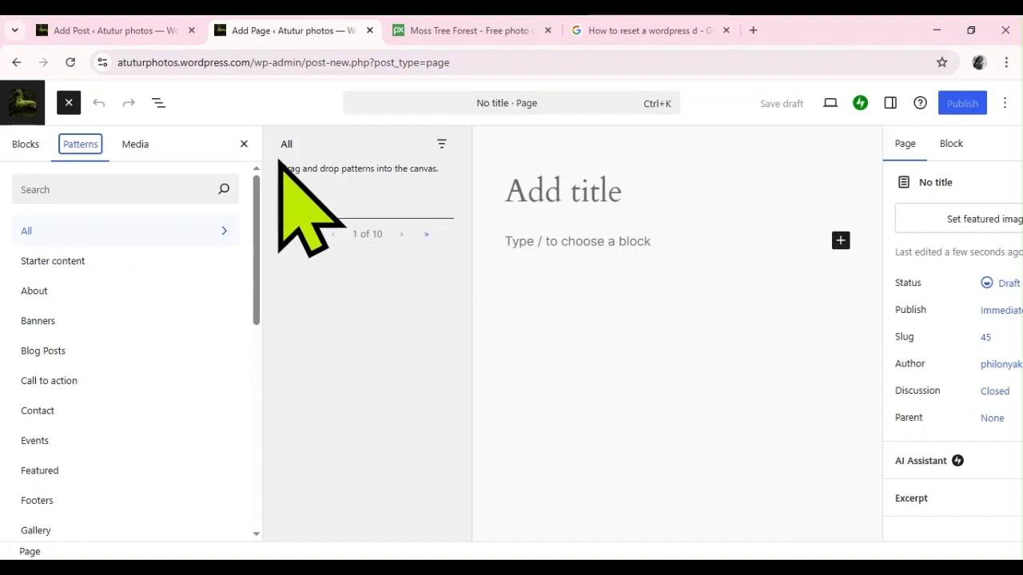
- Insert a full-width Columns block with the single-column 100 layout in the empty page
left_click(243, 144)
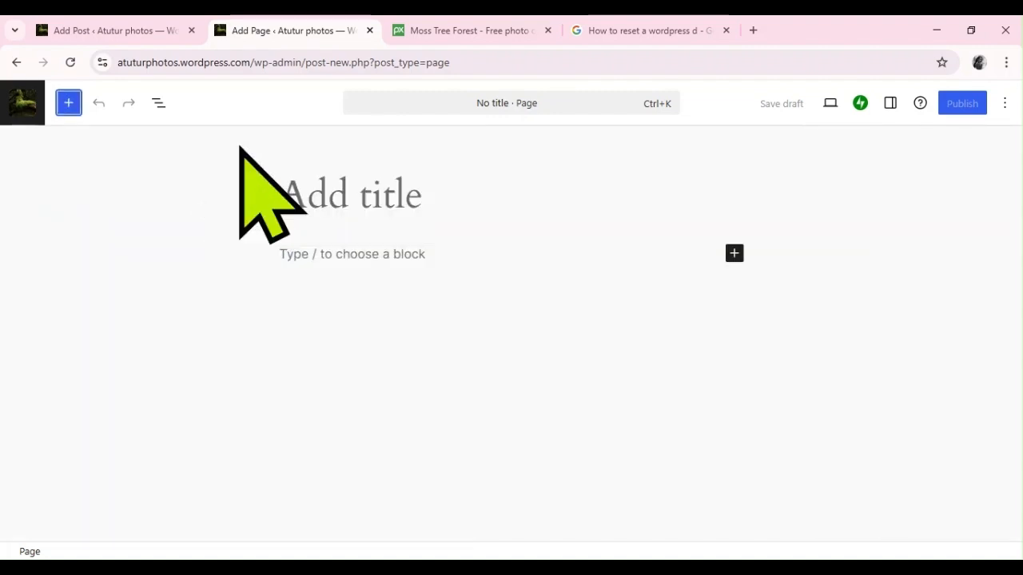
left_click(419, 198)
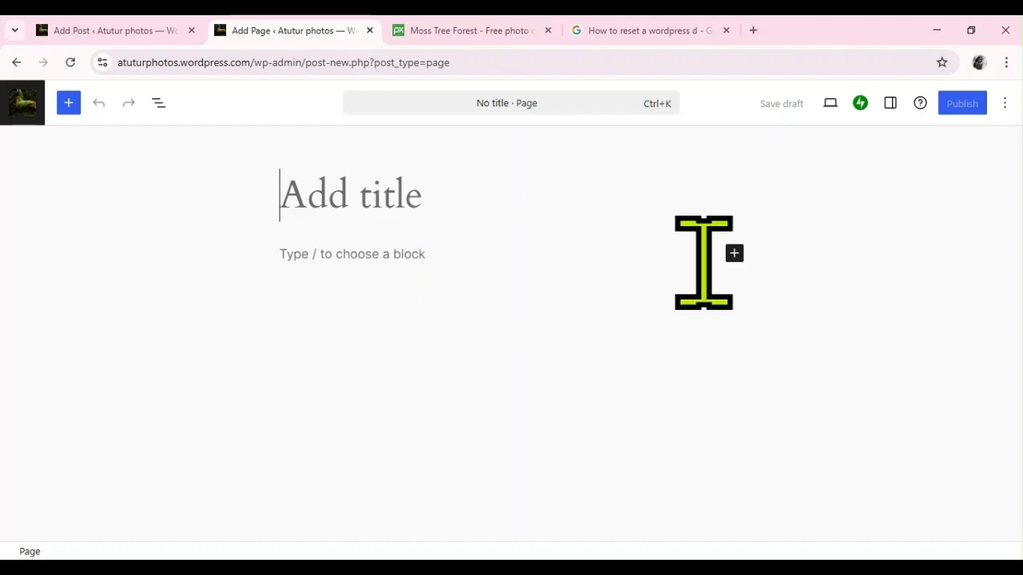
left_click(734, 253)
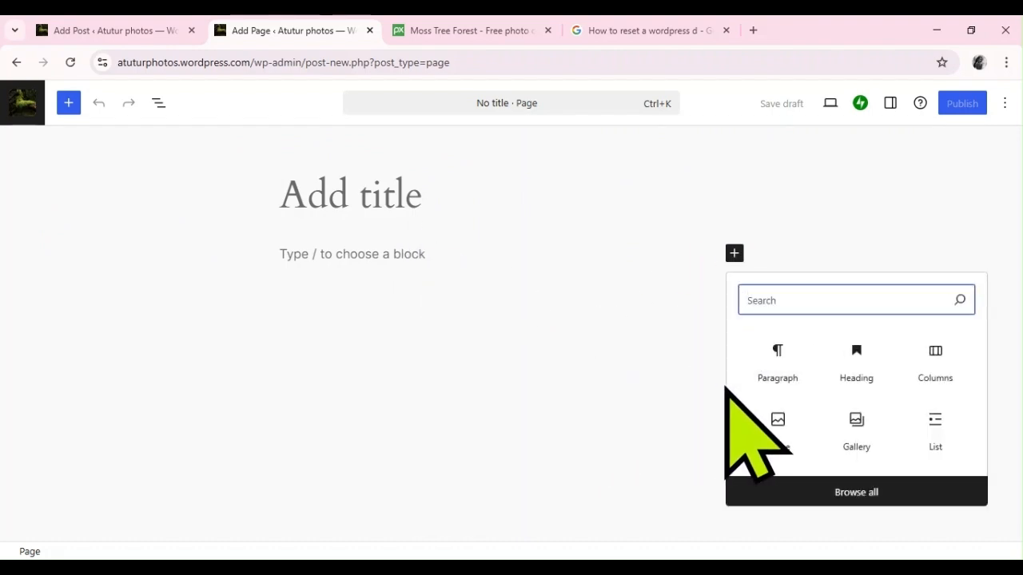
left_click(929, 373)
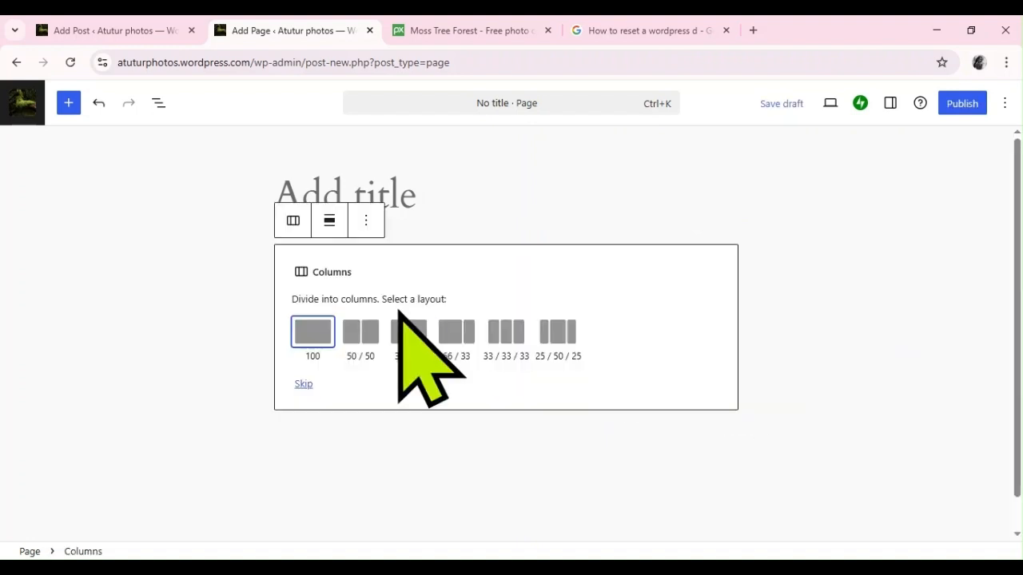
left_click(329, 221)
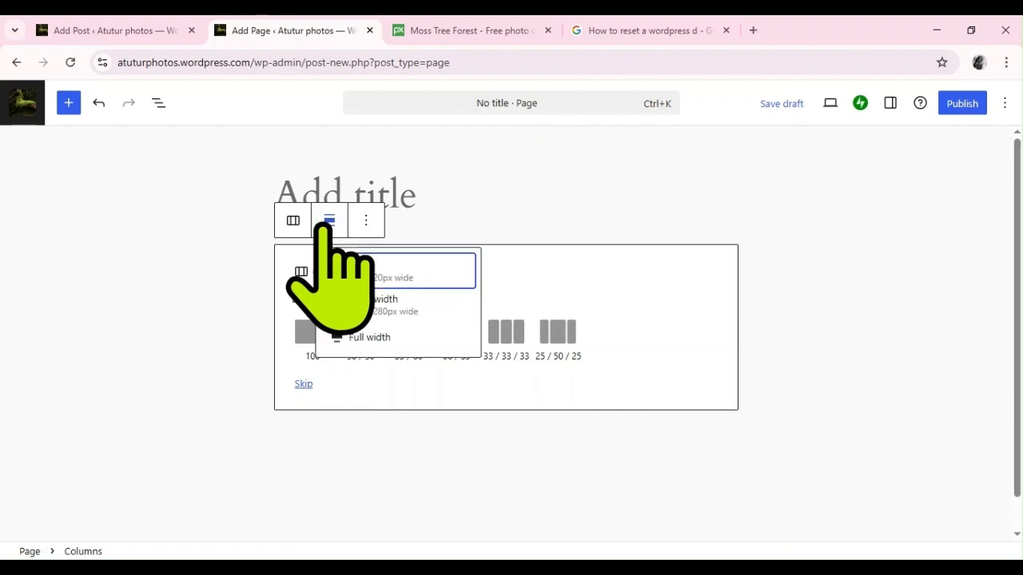
left_click(394, 338)
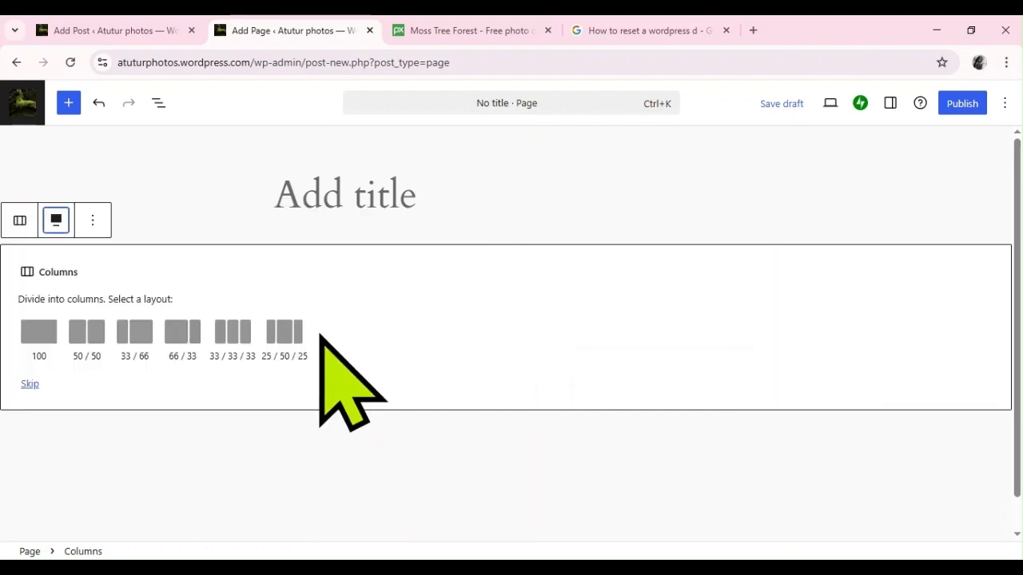
left_click(39, 332)
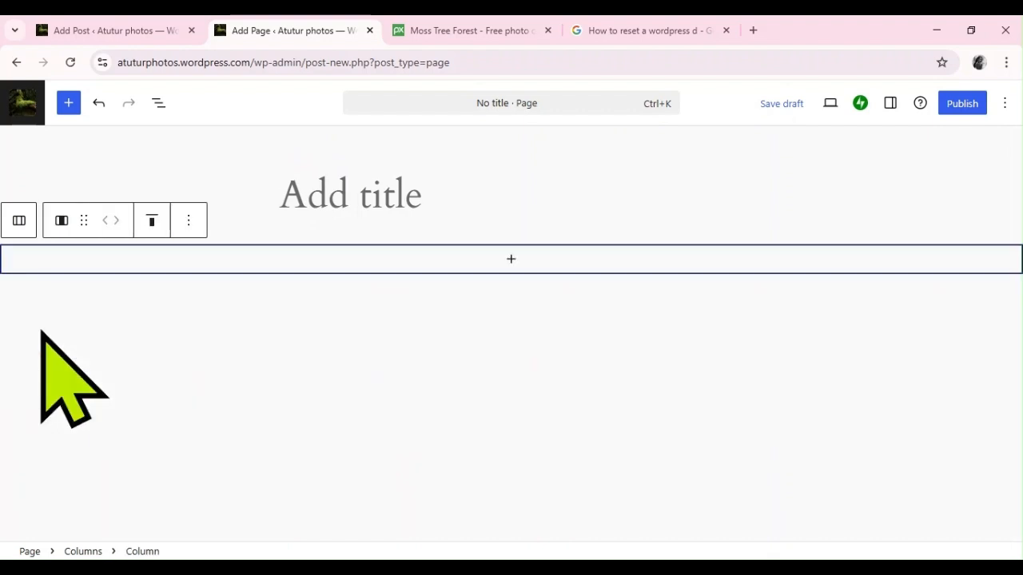
- Nest two further Columns blocks with the 100 layout, one inside the other, within the existing column
left_click(514, 258)
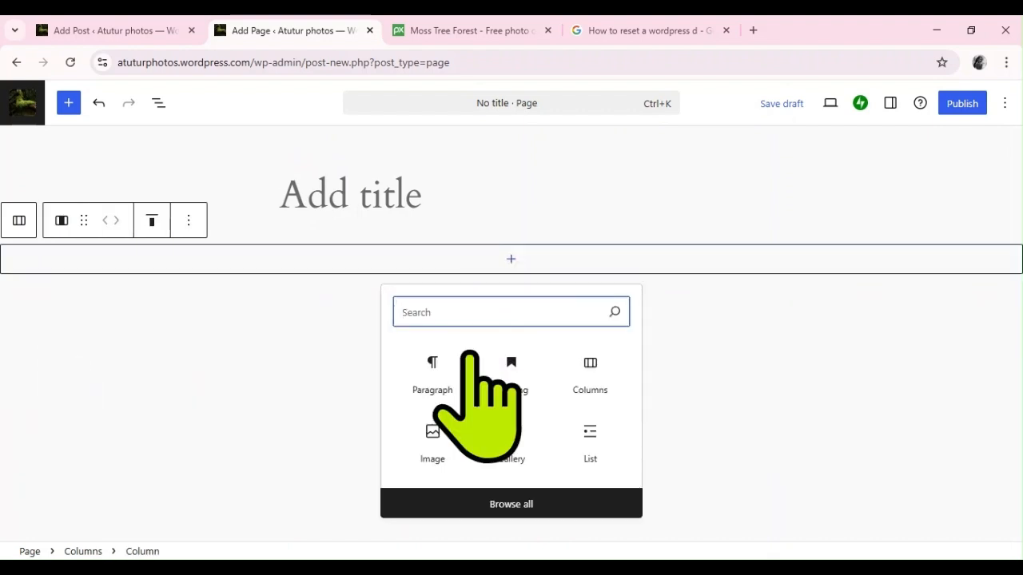
left_click(591, 378)
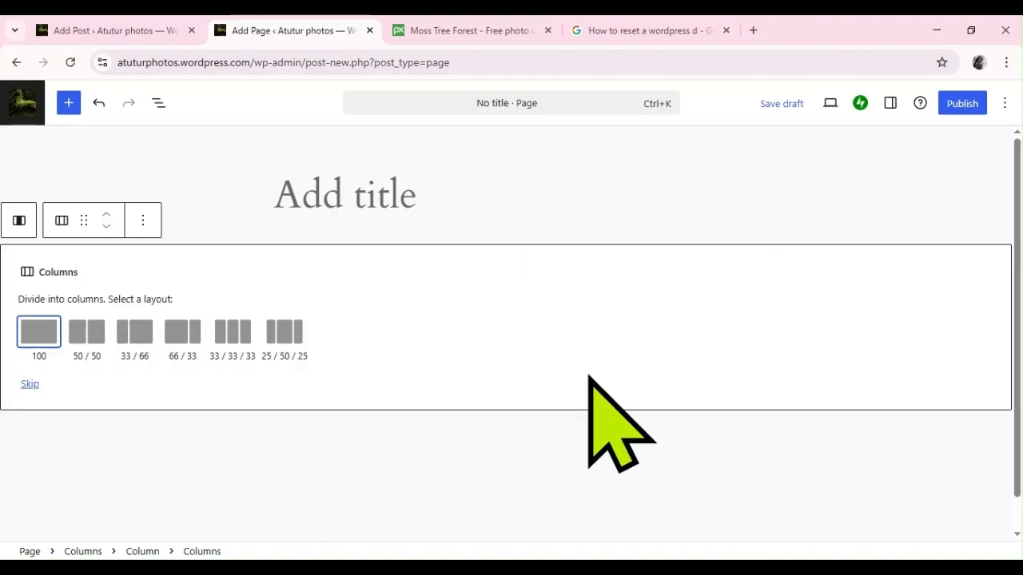
left_click(46, 332)
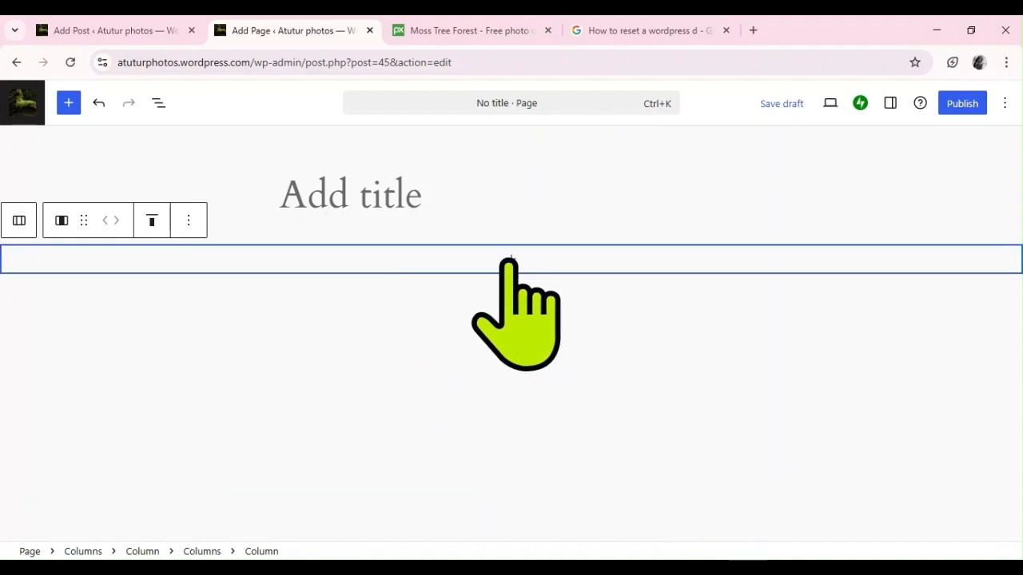
left_click(511, 257)
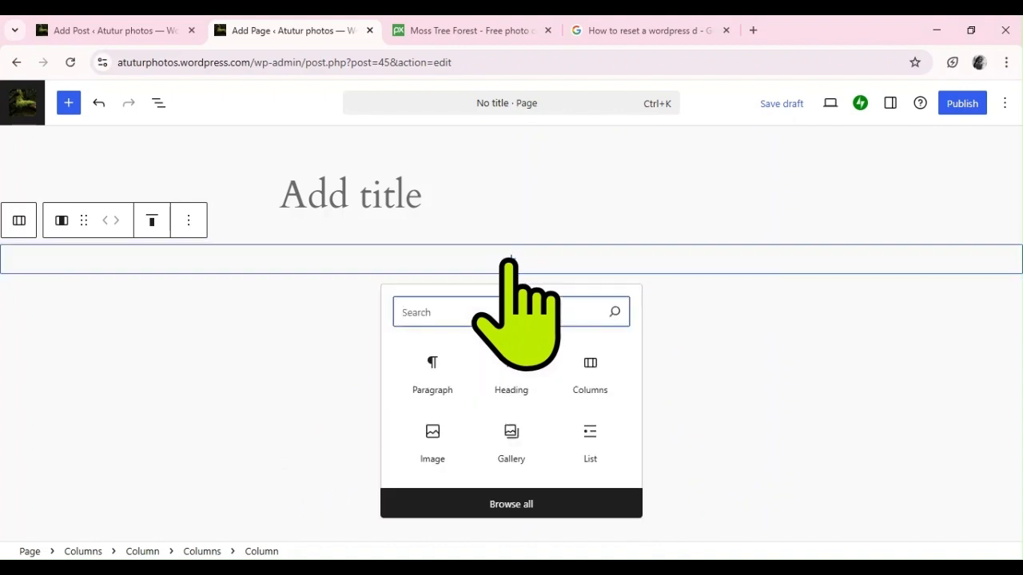
left_click(589, 372)
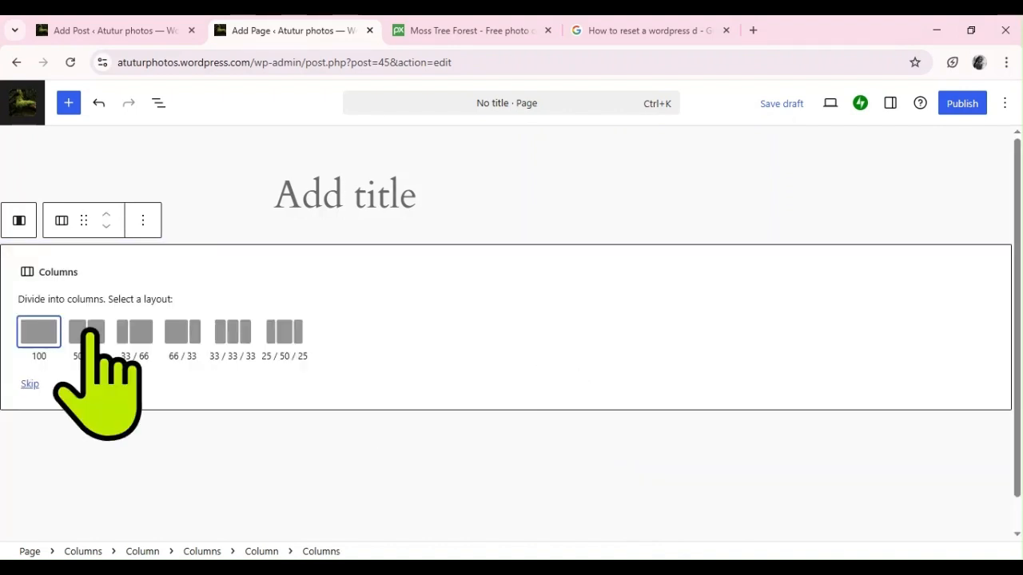
left_click(38, 330)
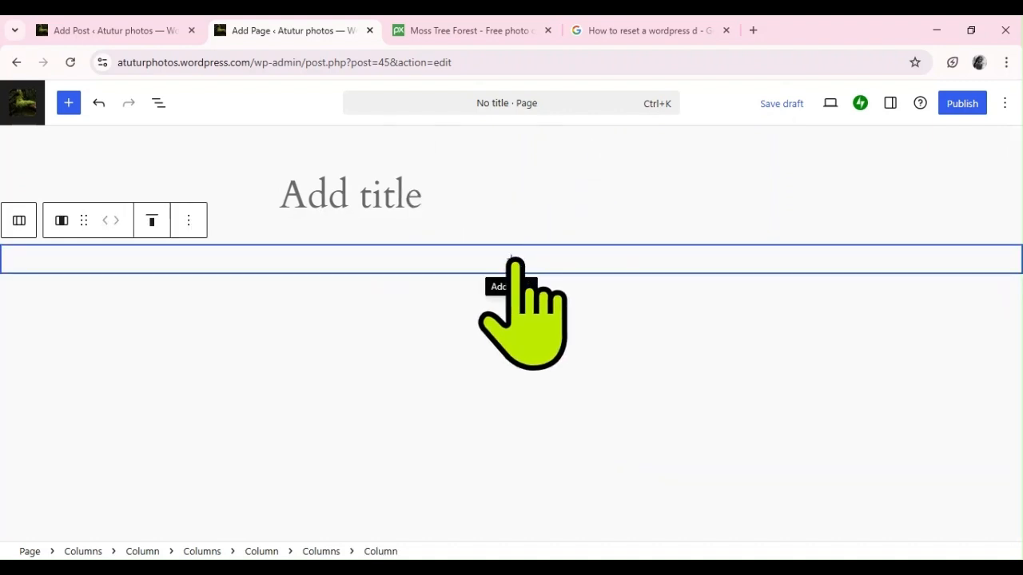
- Search the blocks for "navigation" and add a Navigation block inside the innermost column
left_click(514, 259)
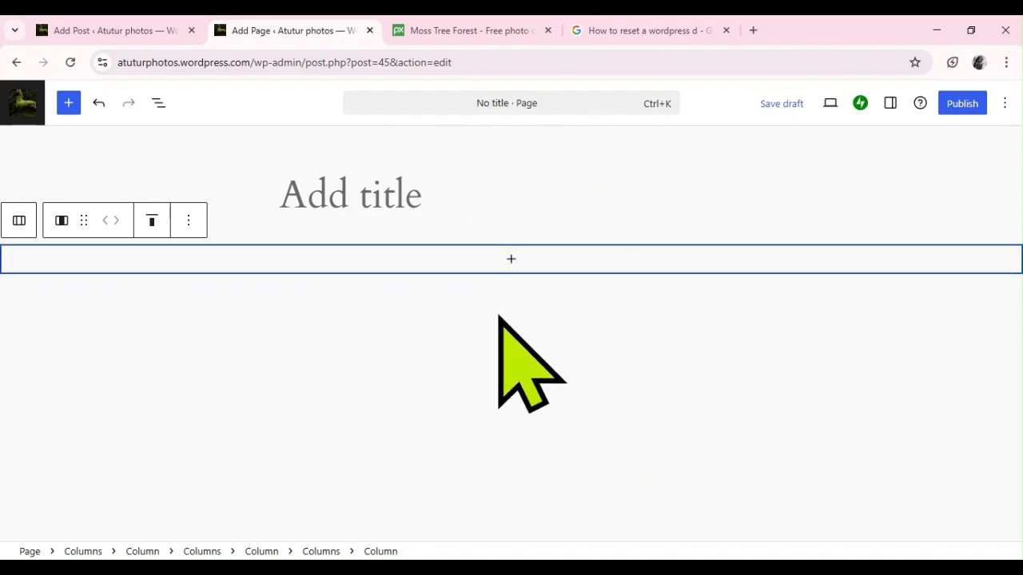
left_click(512, 258)
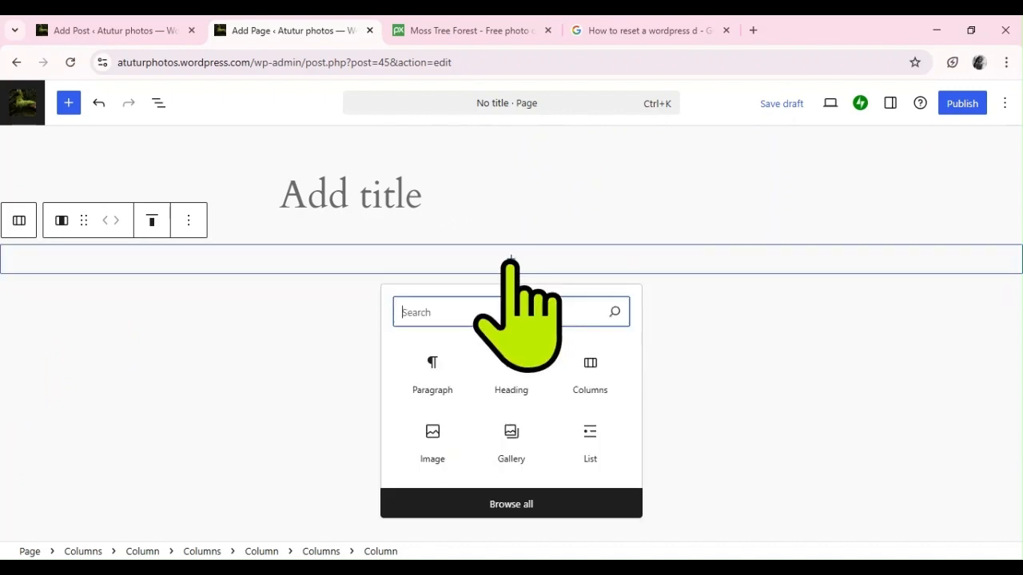
type("na")
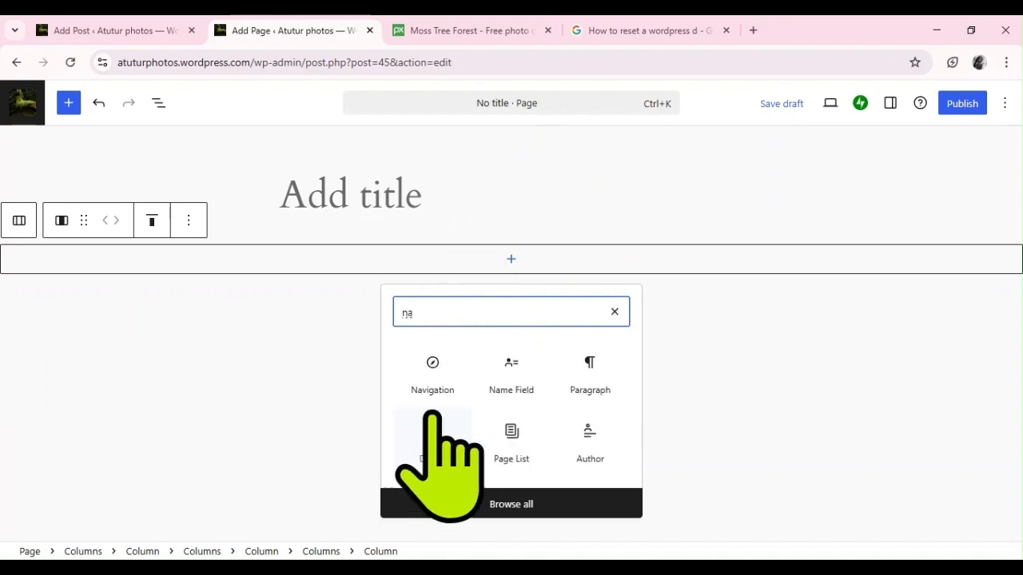
type("vigation")
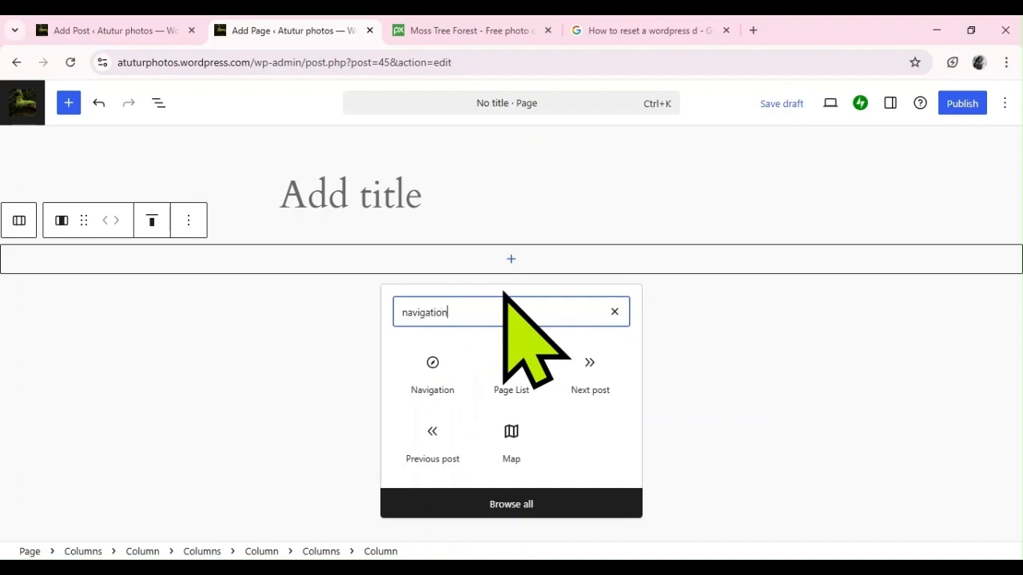
left_click(438, 376)
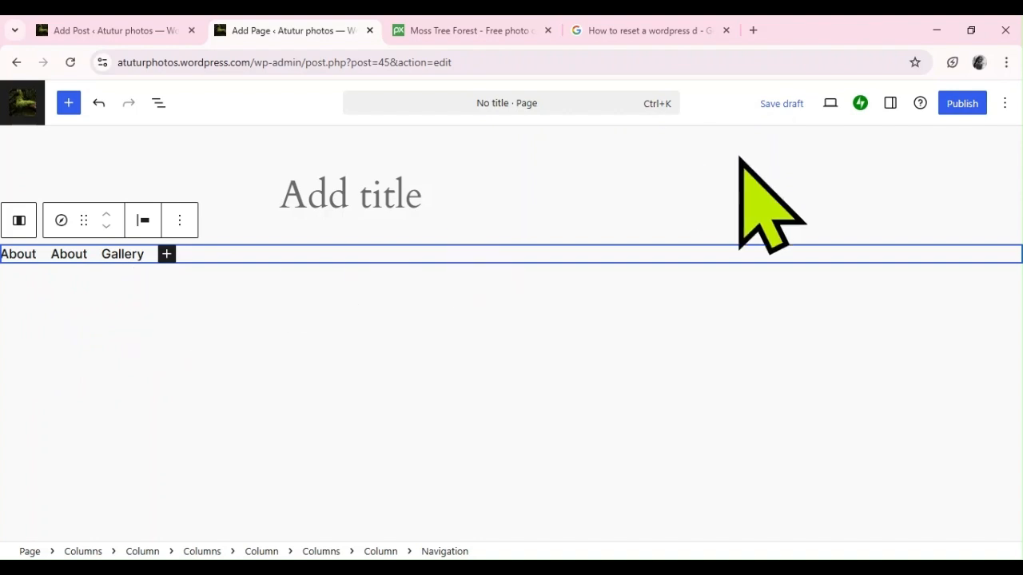
- Show the Navigation block's settings and convert its Page List into individually editable page links
left_click(892, 105)
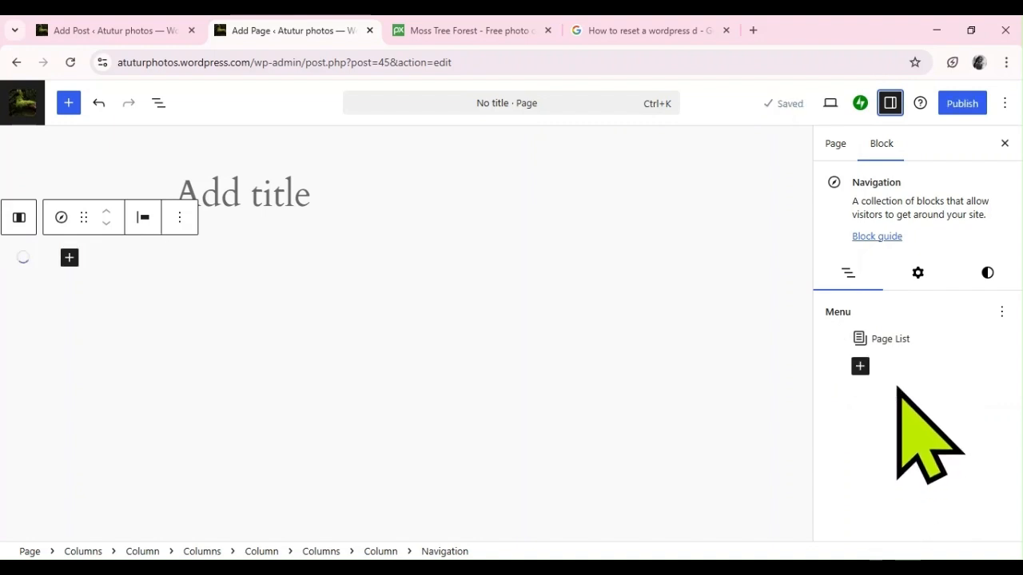
left_click(889, 339)
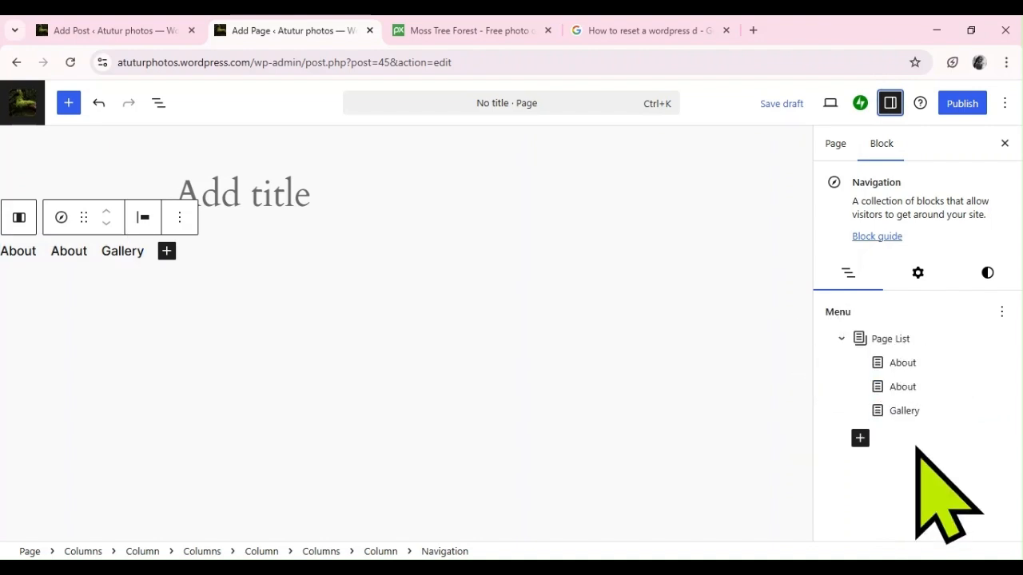
left_click(905, 363)
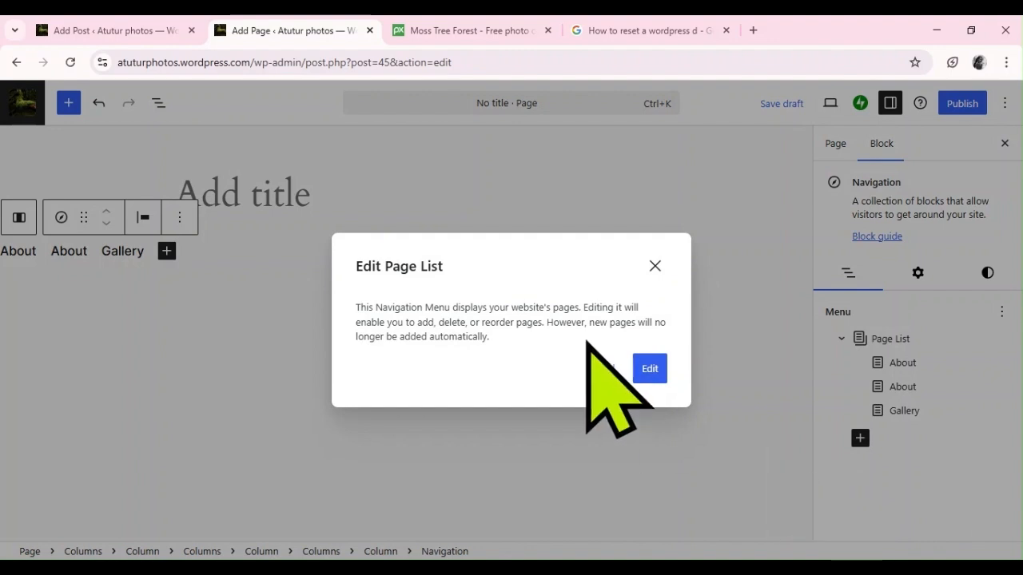
left_click(649, 368)
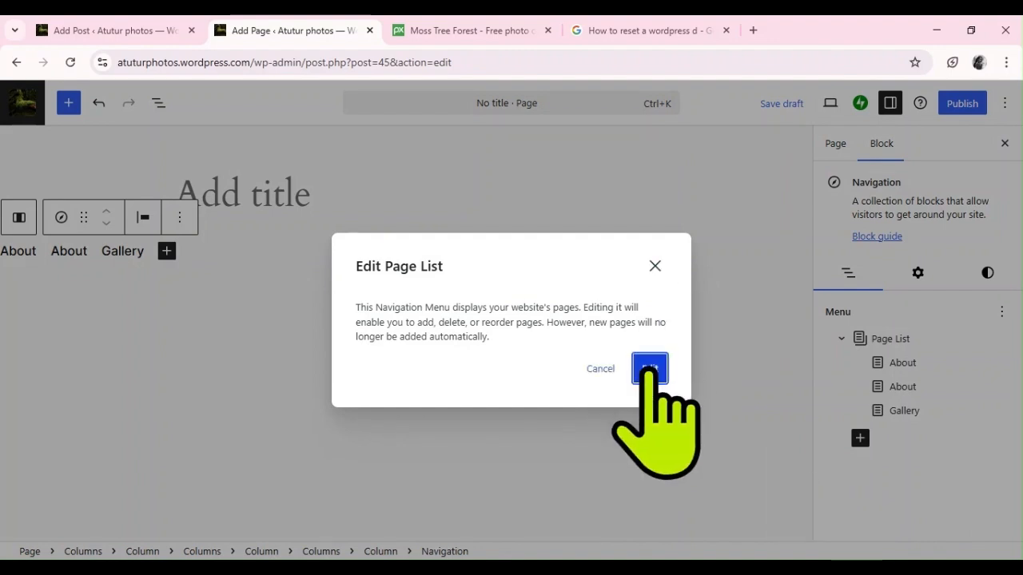
- Change the text of the first About link in the navigation menu to "Home"
mouse_move(921, 361)
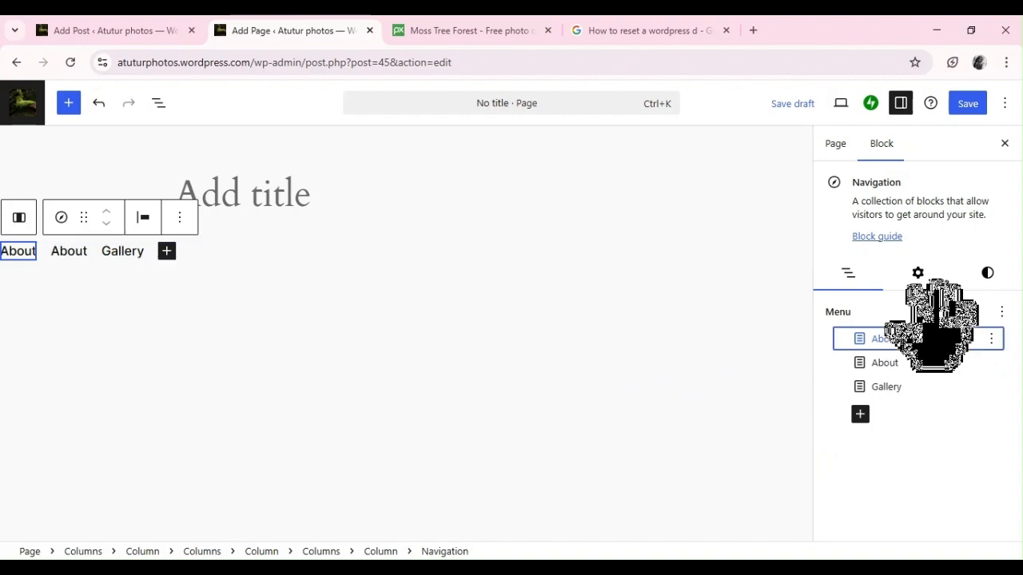
left_click(938, 338)
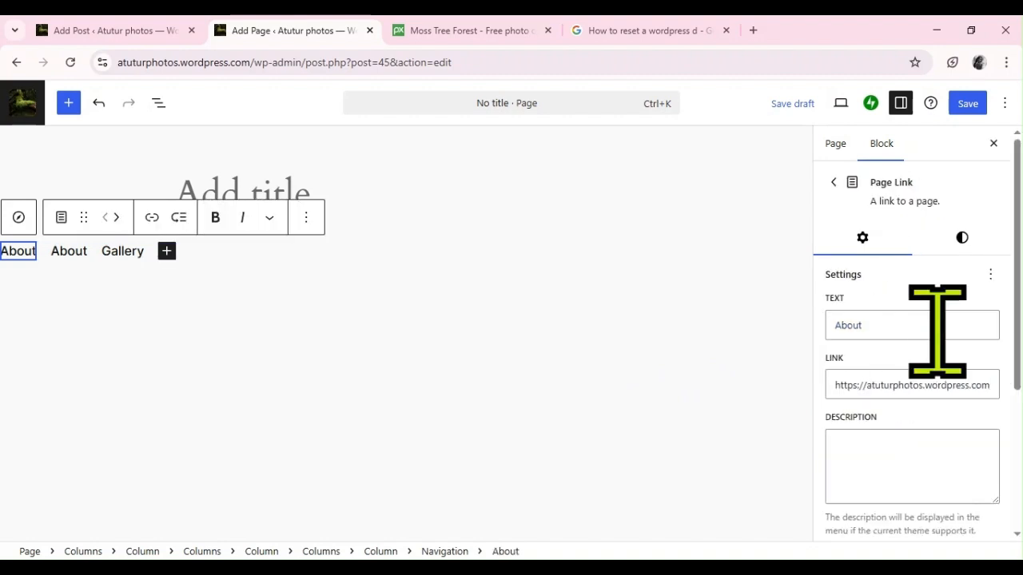
left_click(833, 182)
left_click_drag(909, 313, 902, 292)
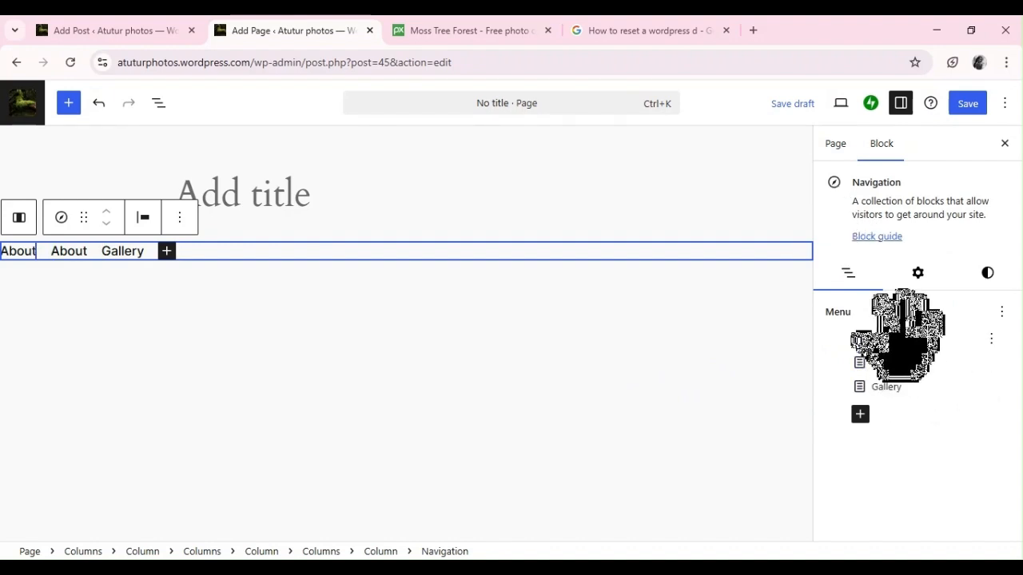
left_click(905, 341)
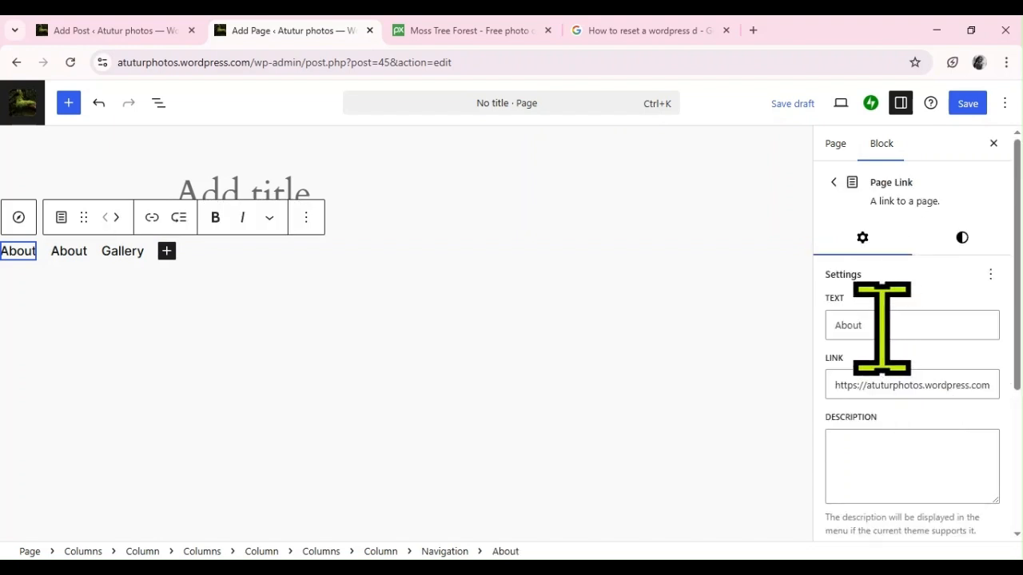
left_click(882, 325)
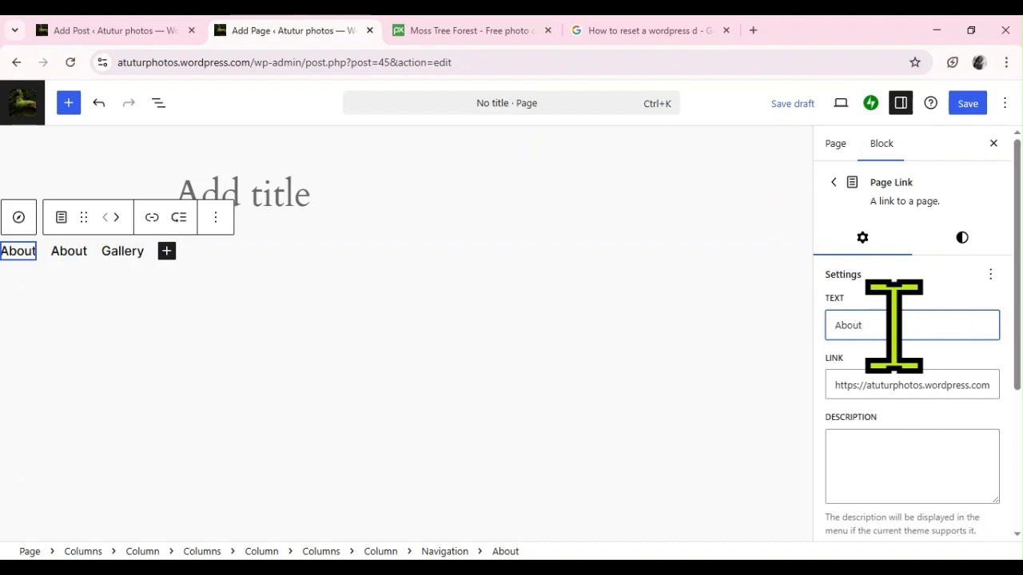
key("BackSpace")
key("BackSpace")
key("BackSpace")
key("BackSpace")
key("BackSpace")
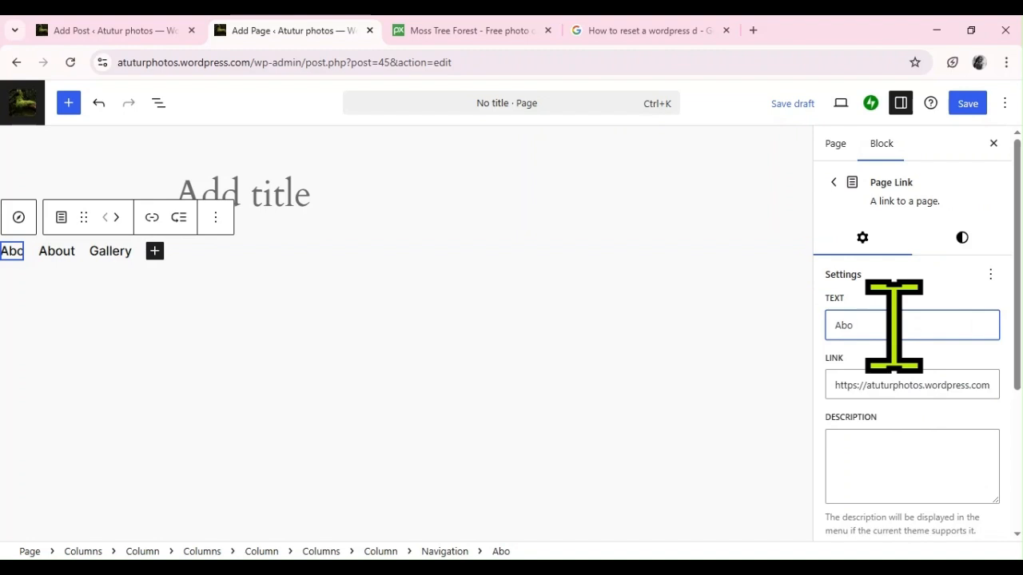
type("Home")
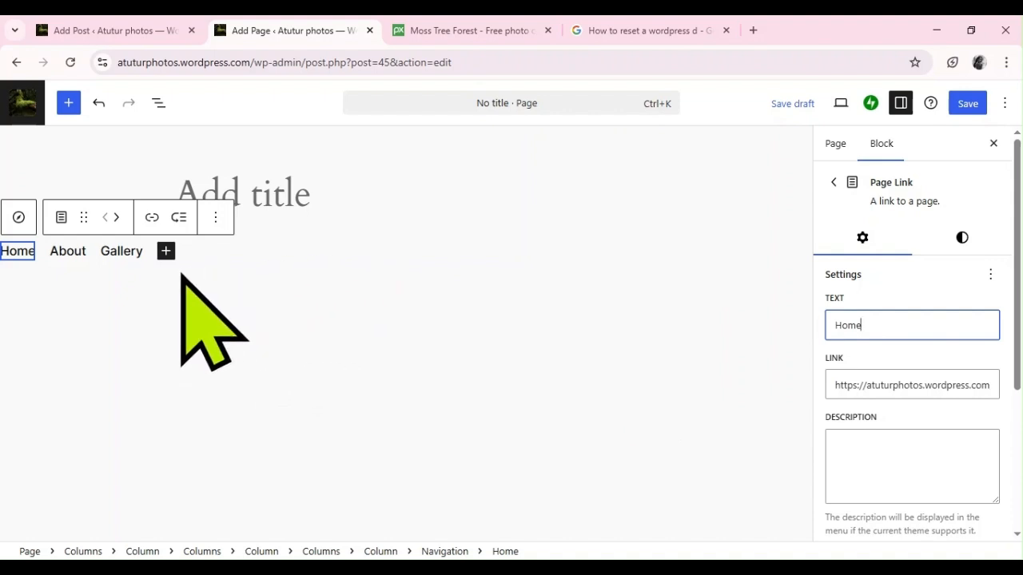
- Delete the first page link and the Gallery link from the navigation menu, keeping only the second About link
left_click(221, 228)
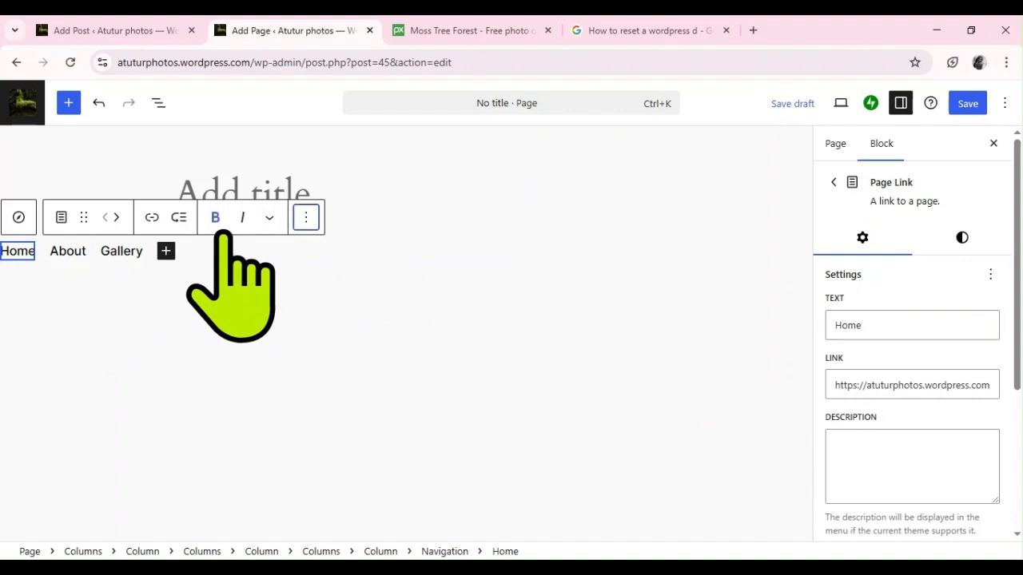
left_click(306, 217)
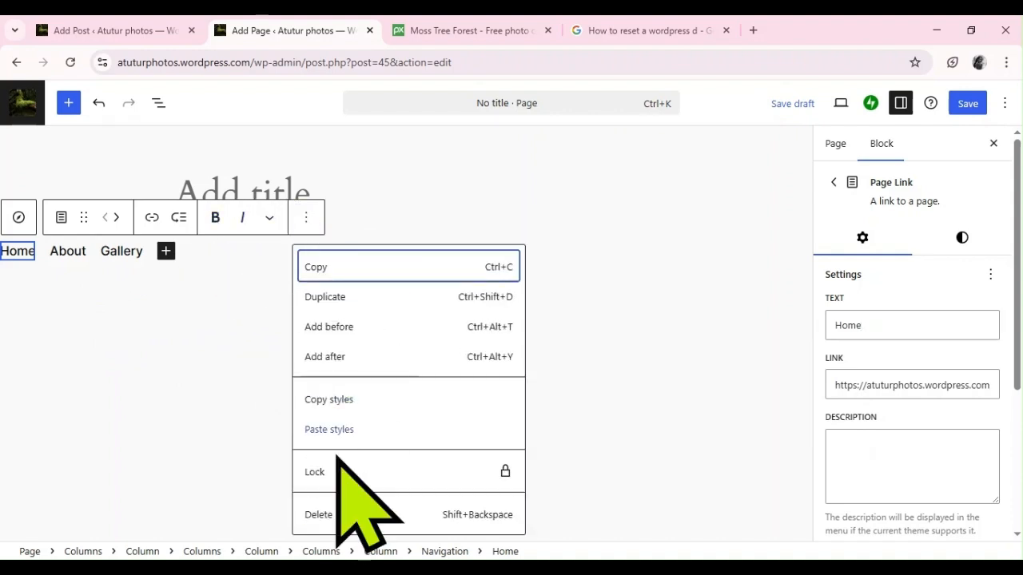
left_click(327, 514)
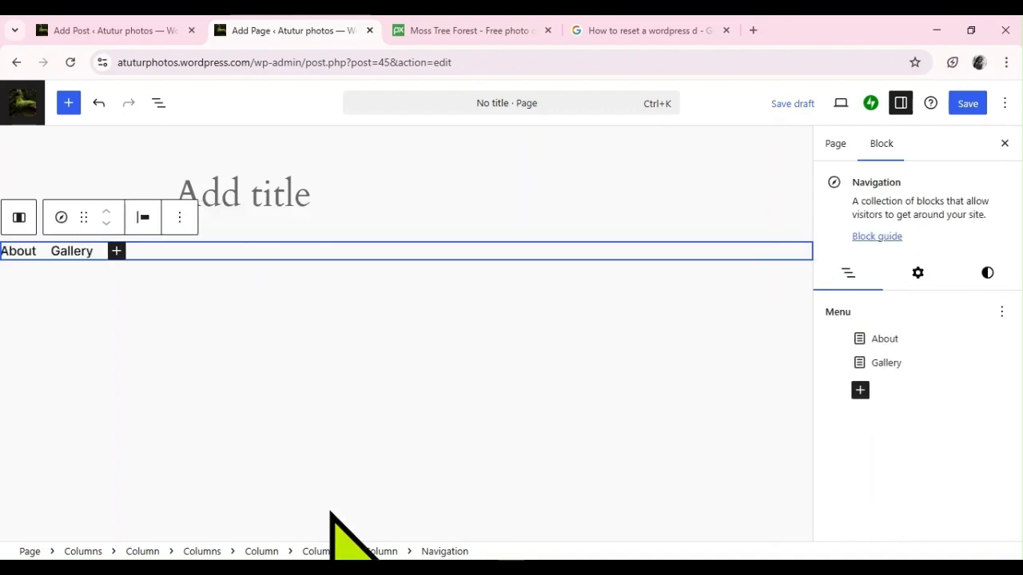
left_click(73, 253)
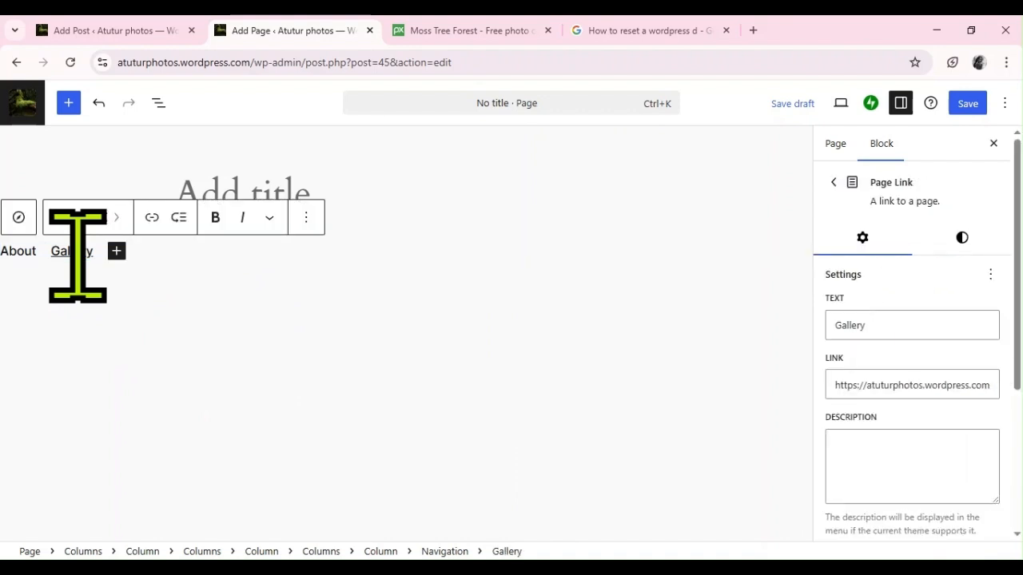
left_click(307, 218)
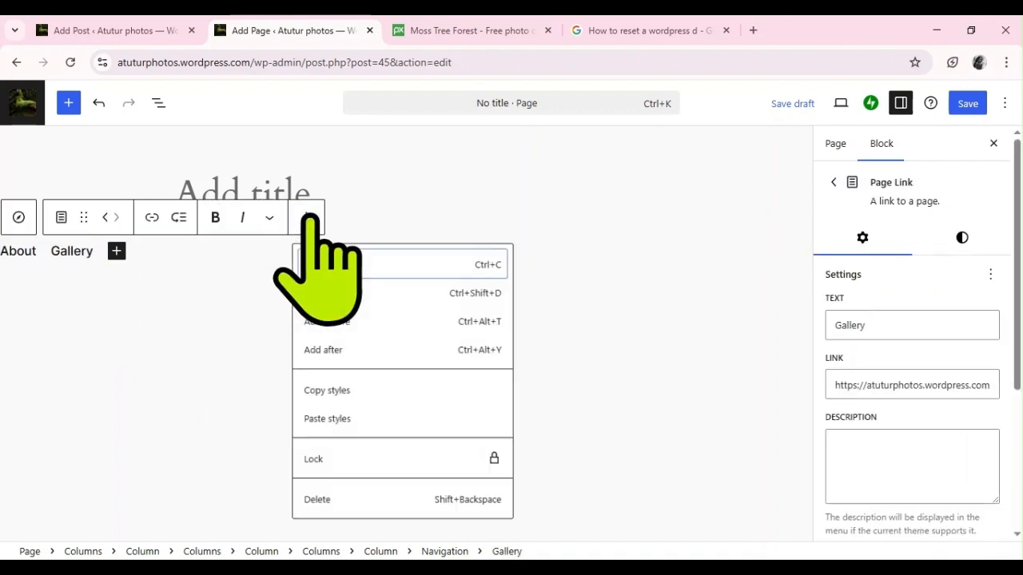
left_click(360, 515)
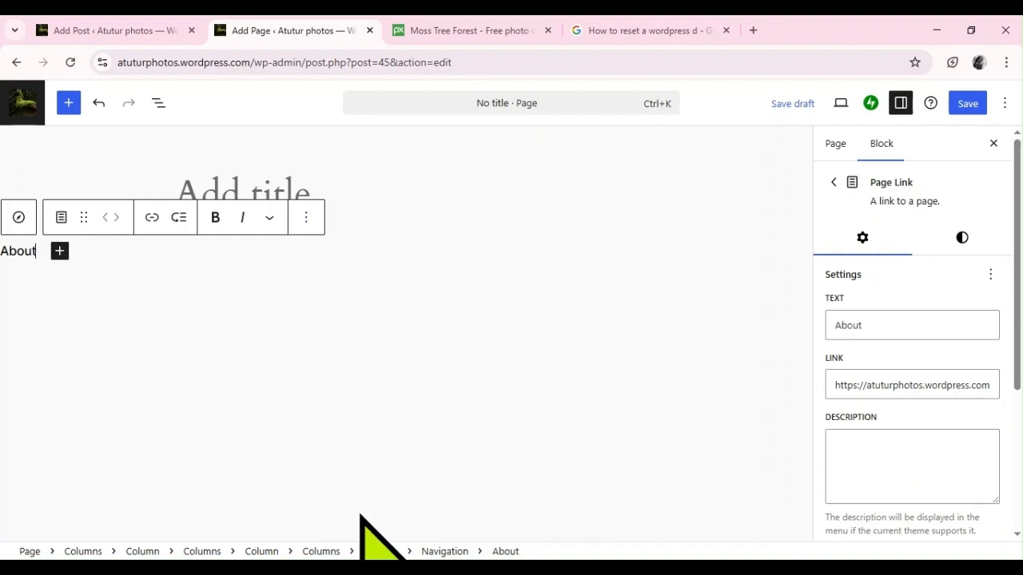
- Delete the remaining About link from the navigation menu, leaving the empty Navigation block selected
left_click(317, 217)
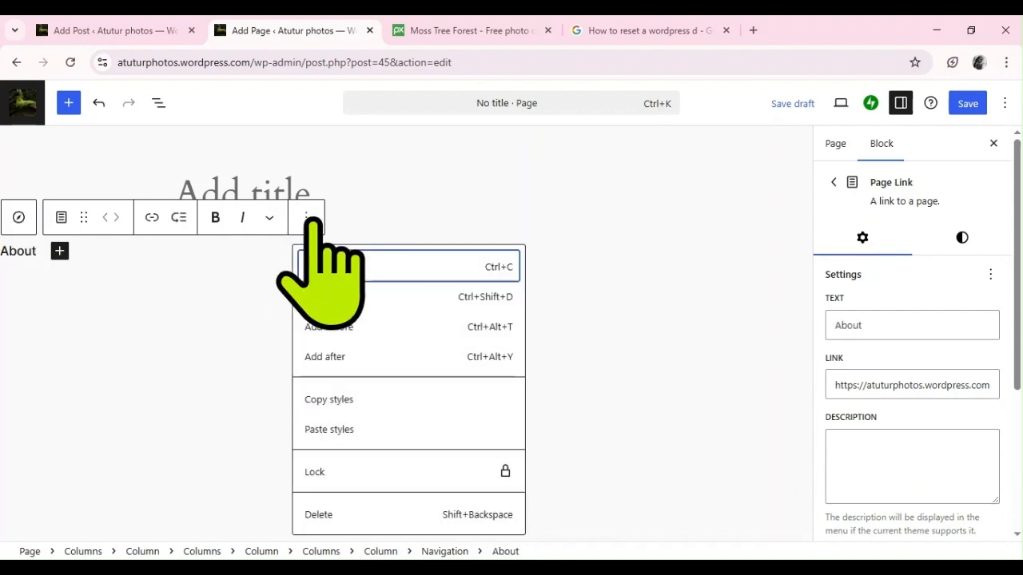
left_click(363, 512)
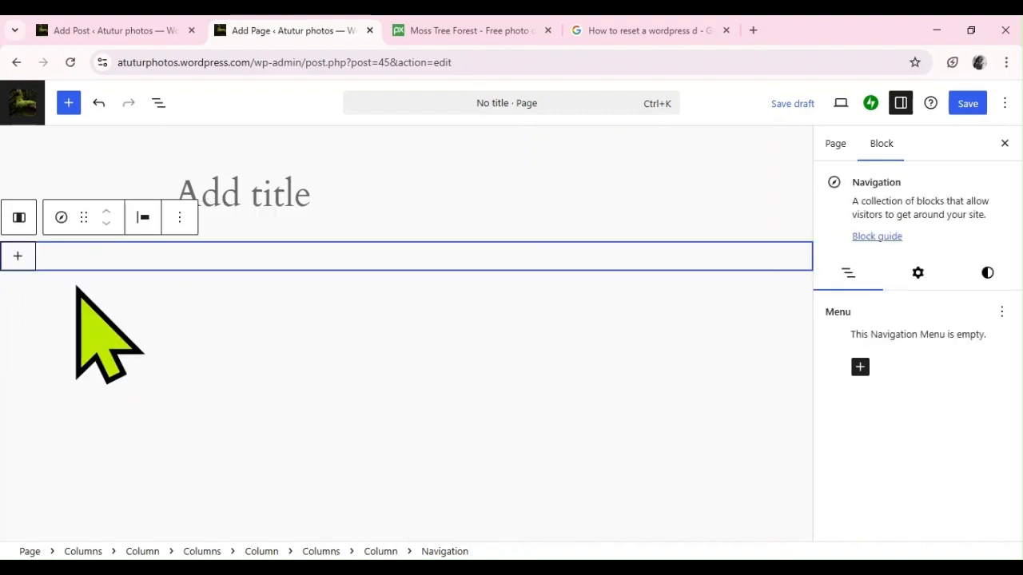
left_click(236, 289)
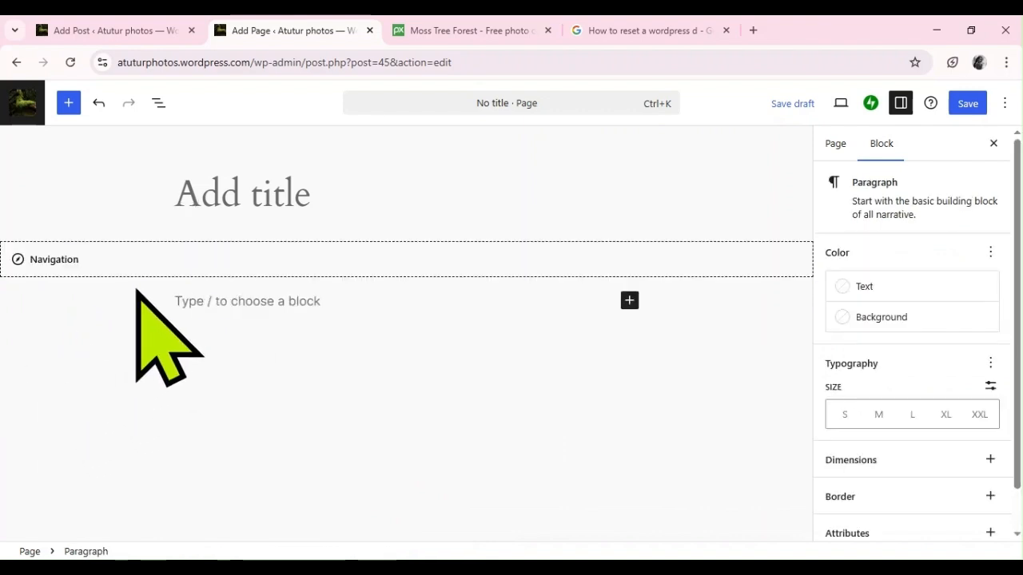
left_click(172, 259)
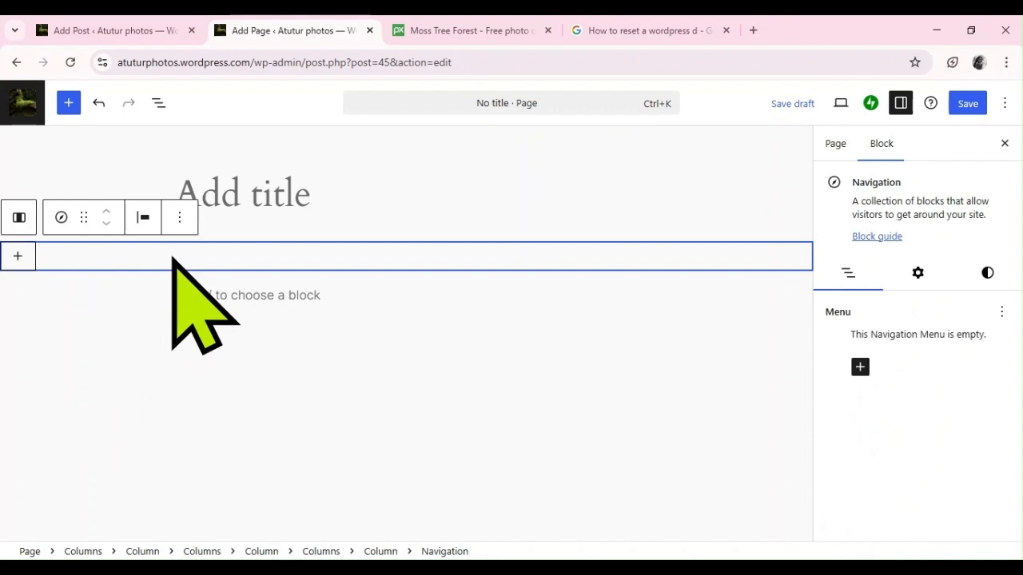
- Add a page link to the About page at /about in the empty navigation menu
left_click(18, 257)
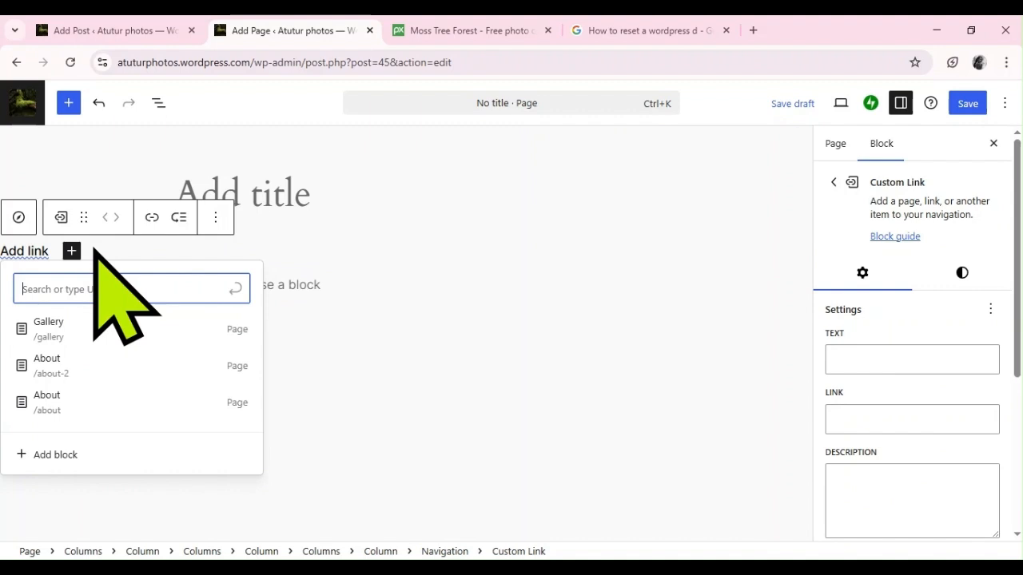
left_click(94, 249)
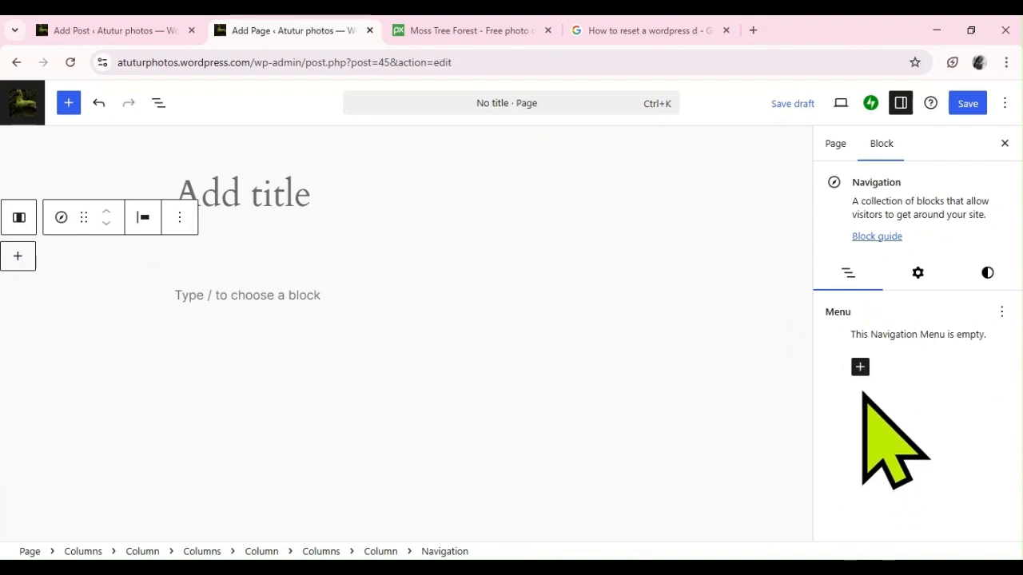
left_click(860, 366)
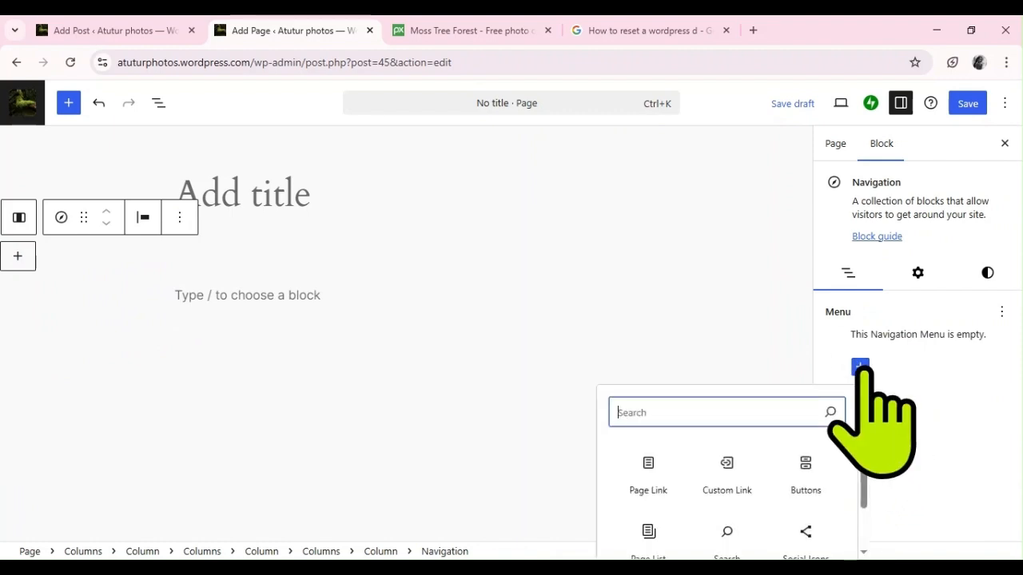
left_click(659, 477)
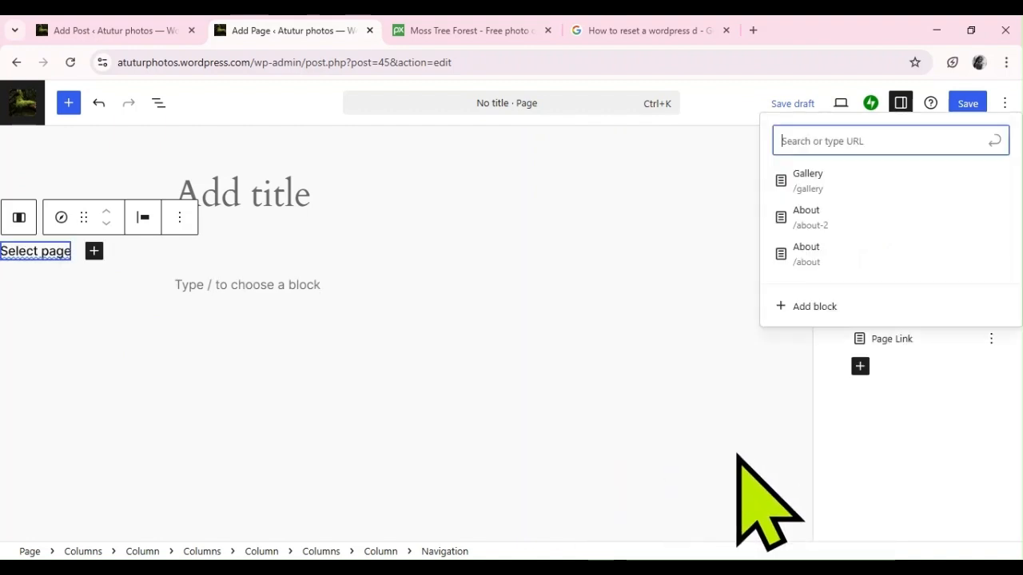
left_click(820, 258)
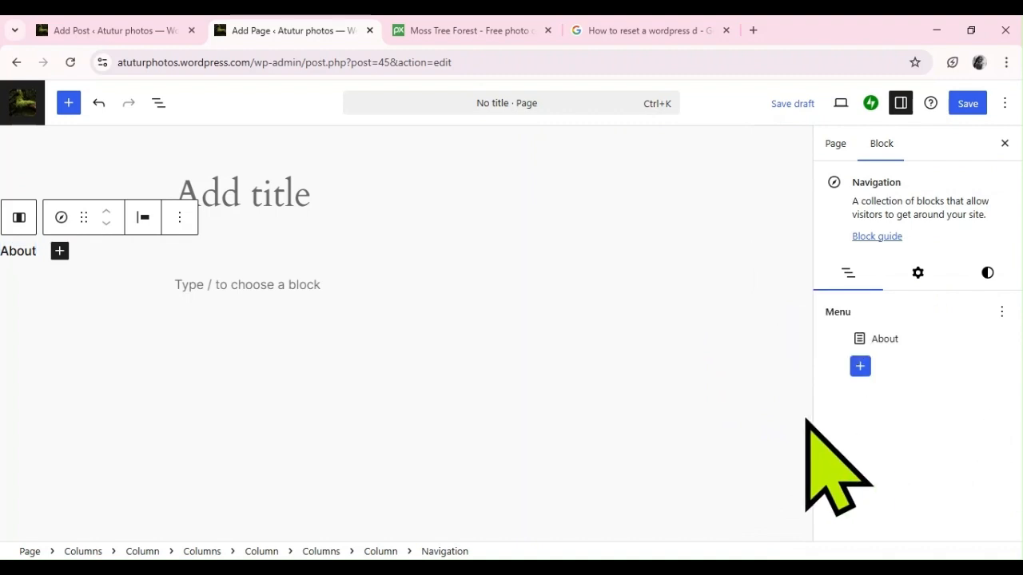
- Change the text of the About link to "Home" and return to the Navigation block's menu list
left_click(906, 342)
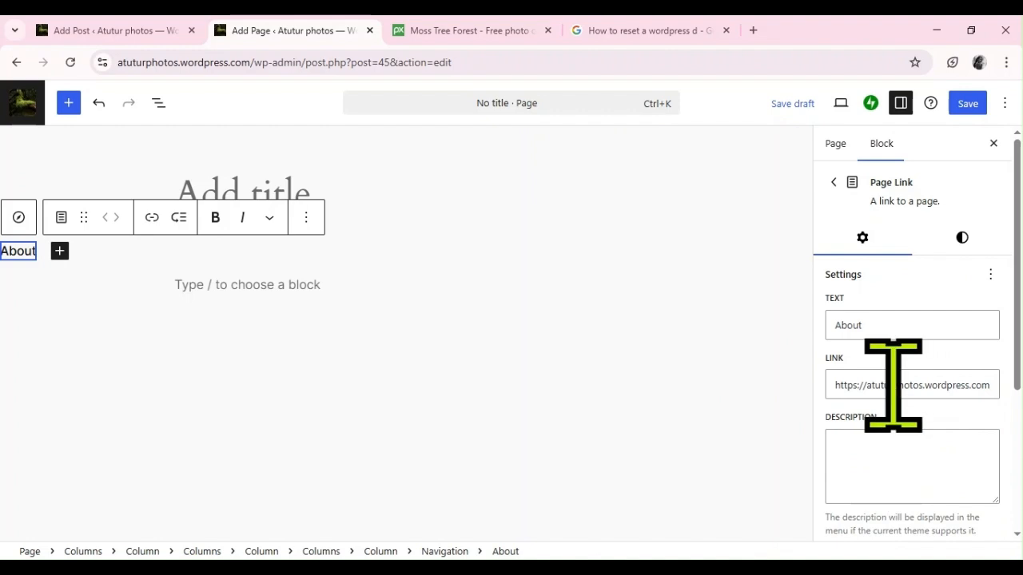
left_click(883, 323)
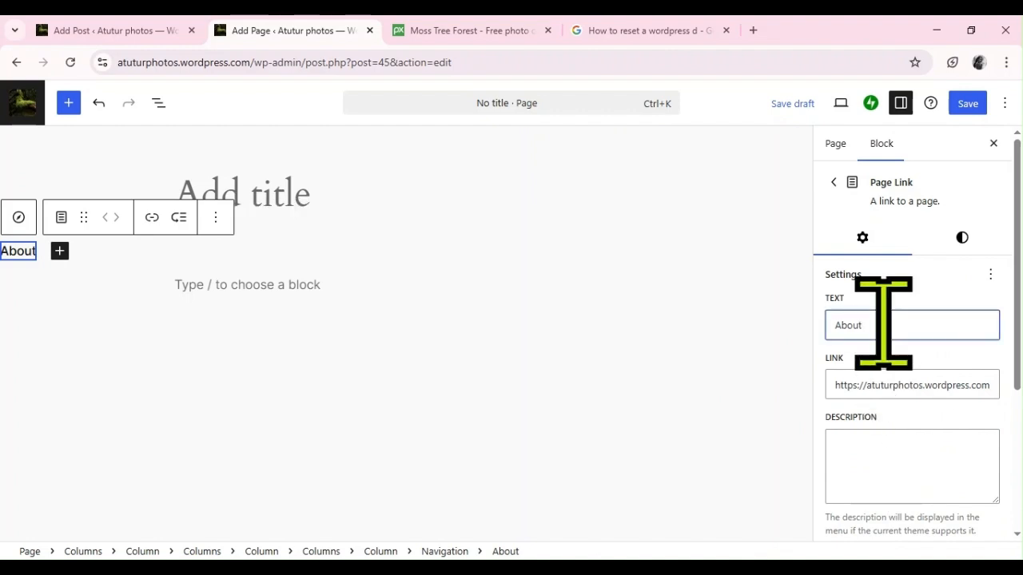
key("BackSpace")
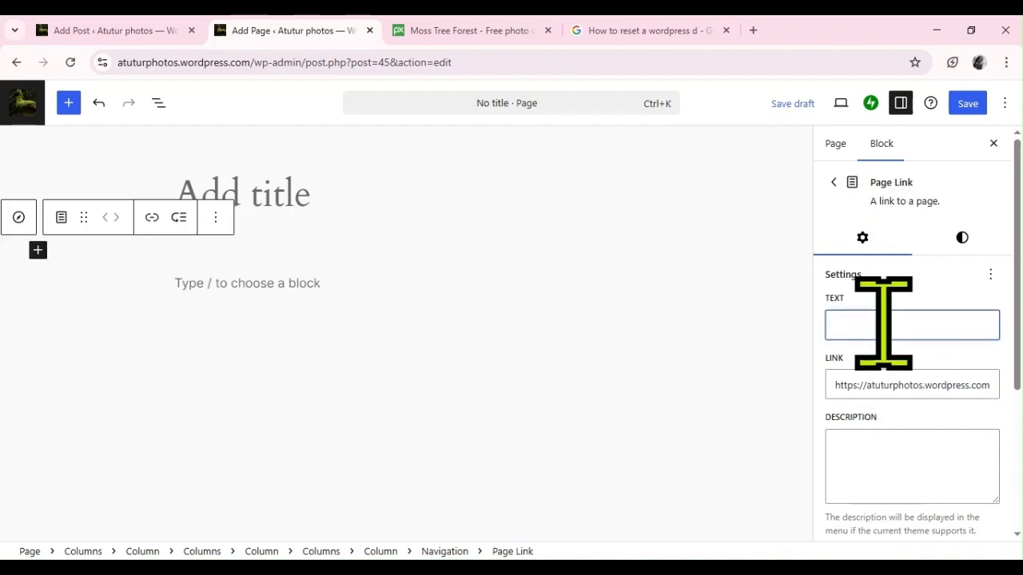
type("Home")
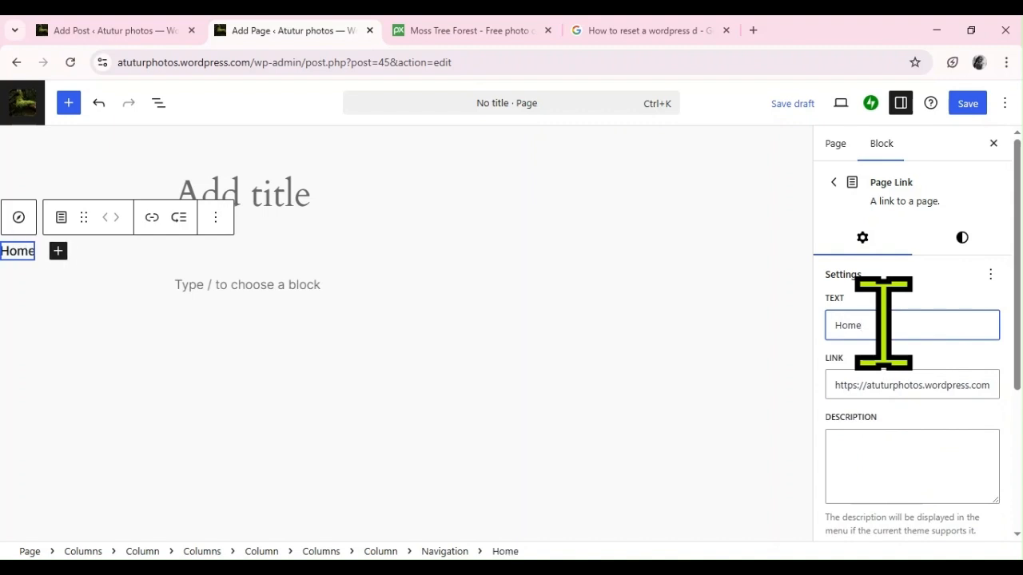
left_click(864, 471)
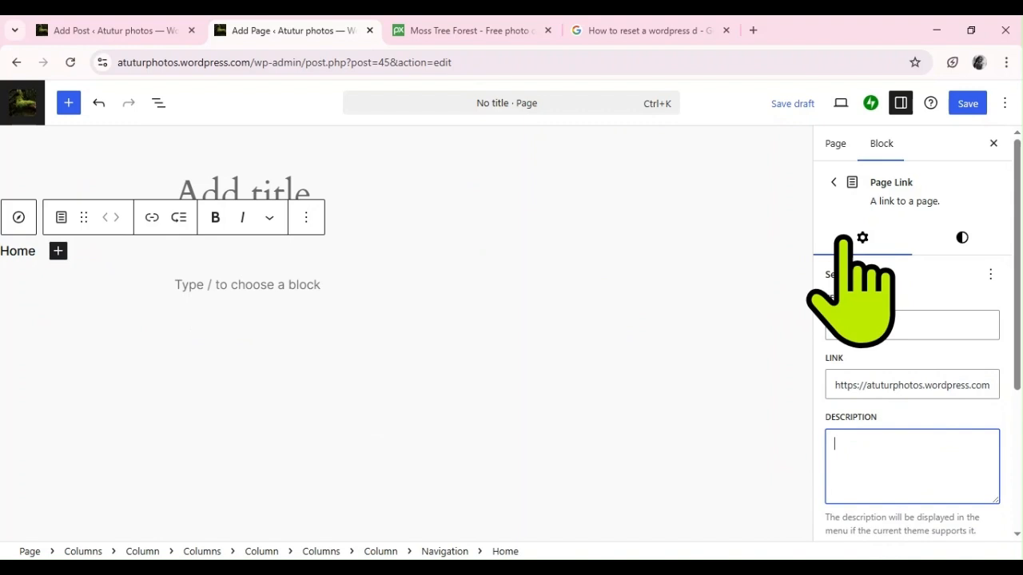
left_click(833, 189)
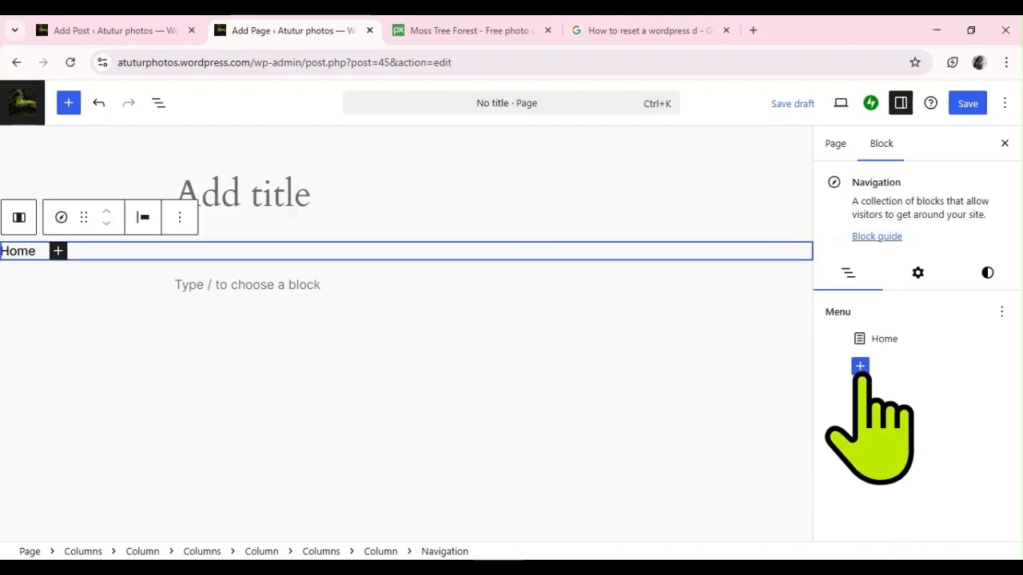
- Add a second page link after Home, pointing to the About page at /about-2
left_click(859, 367)
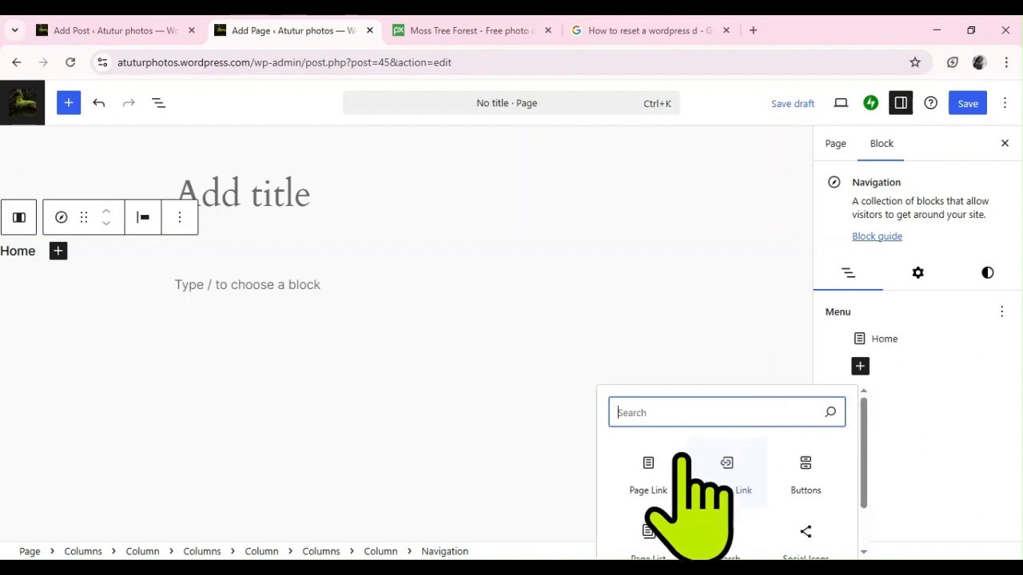
left_click(648, 467)
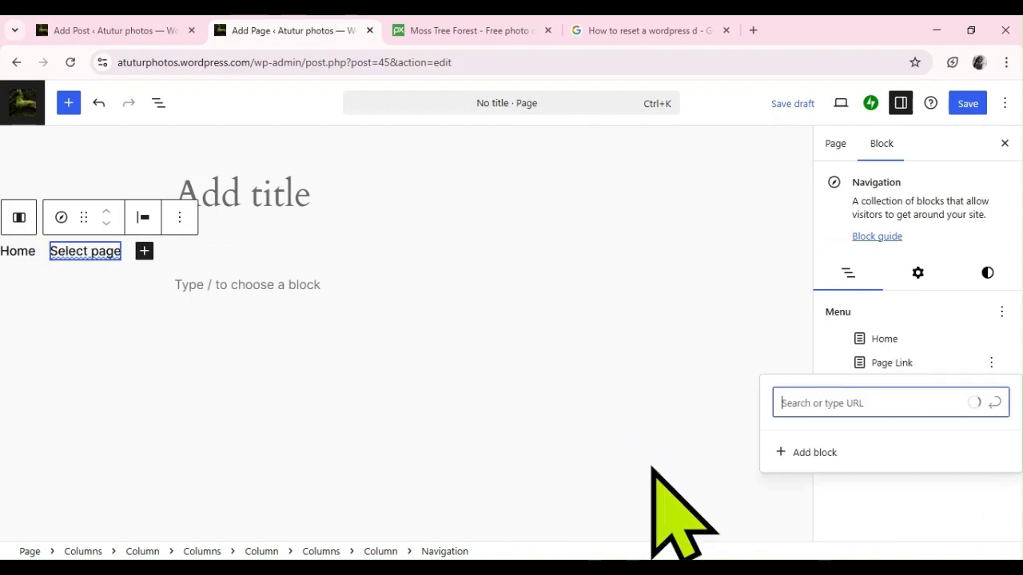
left_click(861, 364)
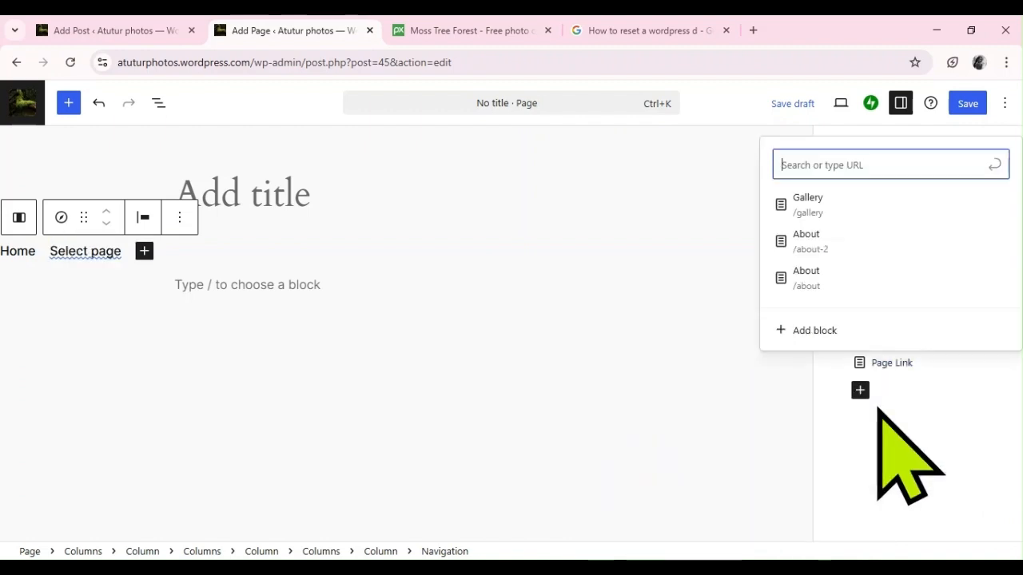
left_click(833, 239)
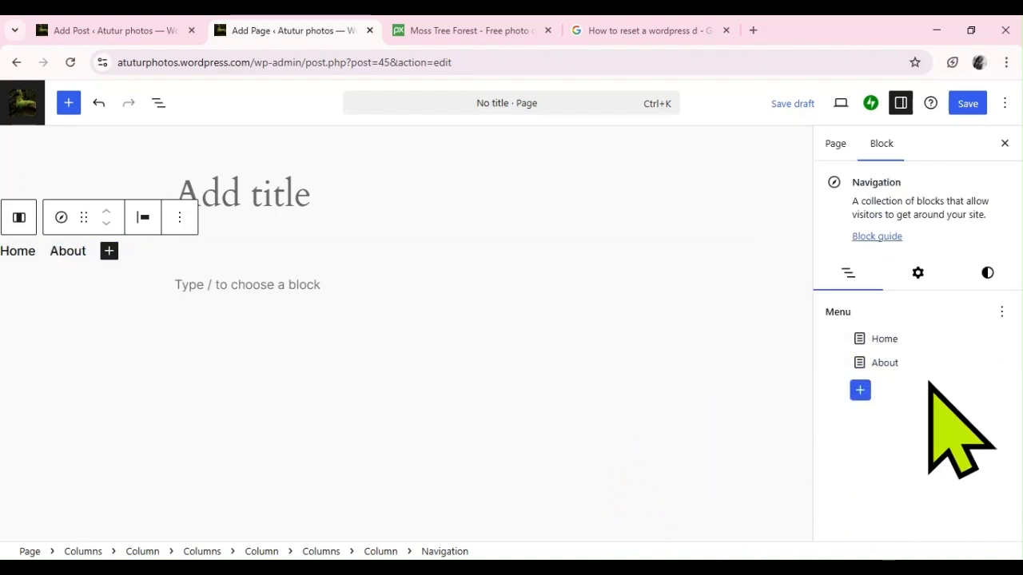
- Add a third page link to the navigation menu, pointing to the Gallery page
left_click(859, 390)
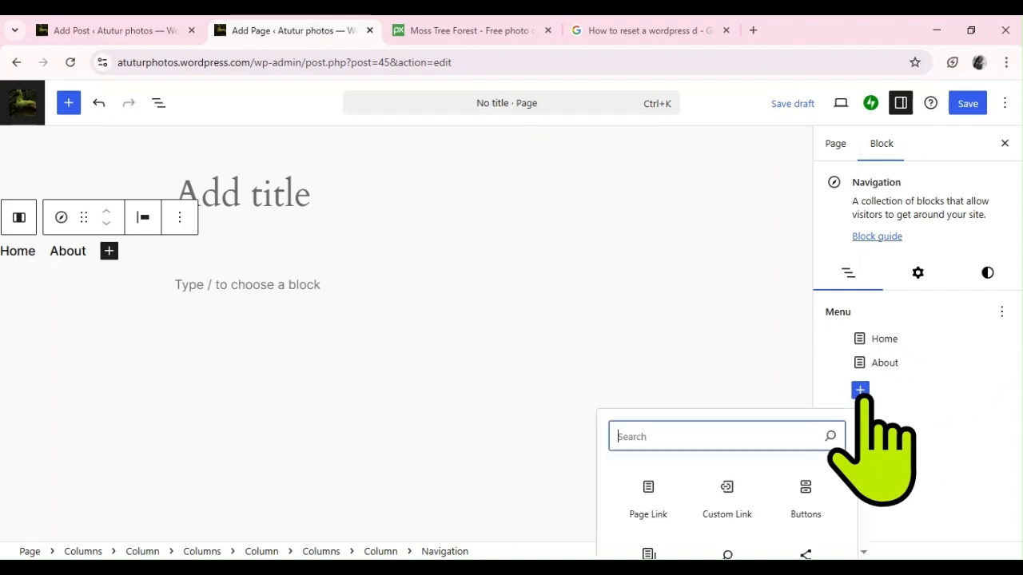
left_click(653, 515)
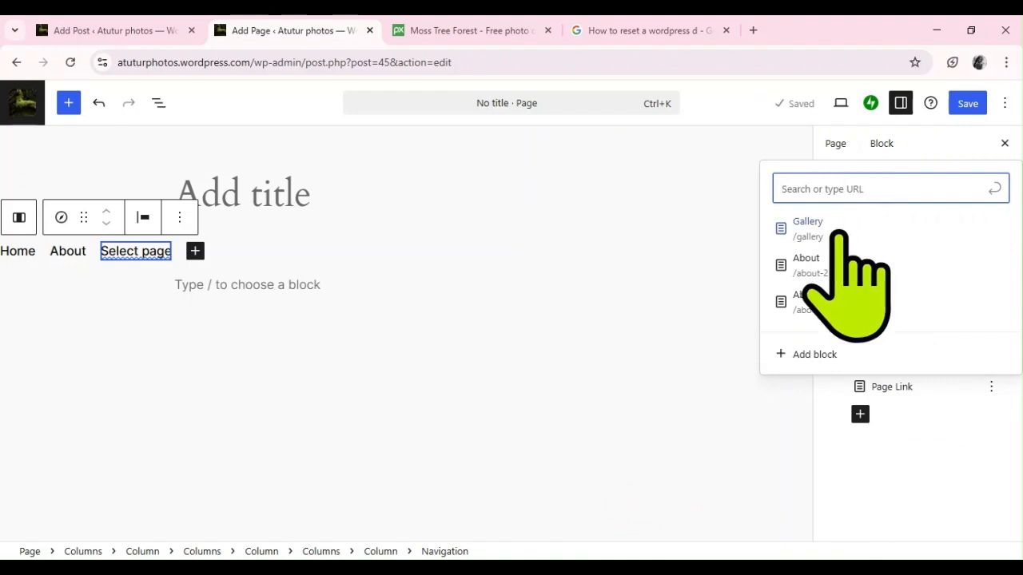
left_click(843, 227)
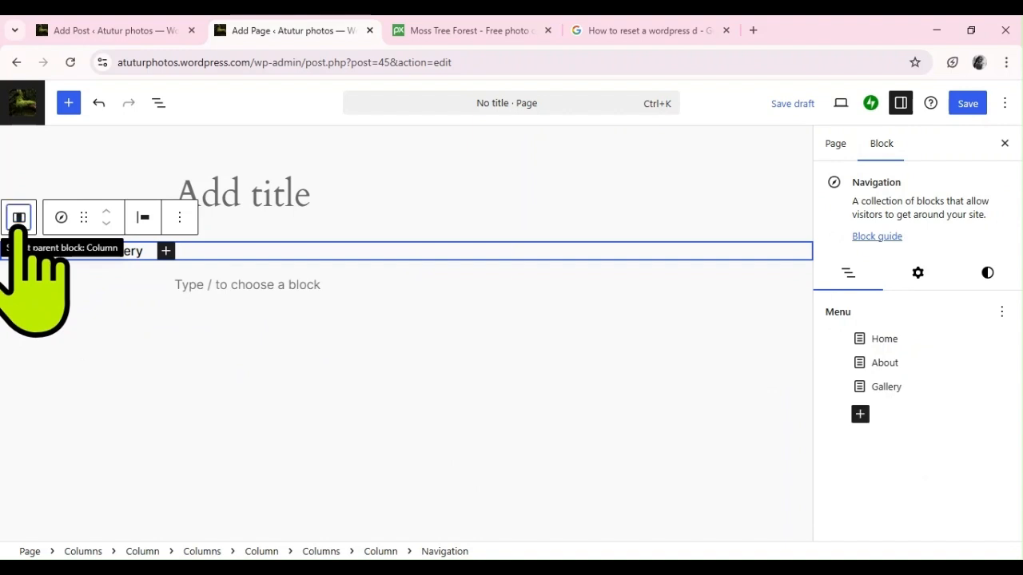
- Set the background of the column containing the navigation menu to the custom dark brown colour #441515
left_click(18, 218)
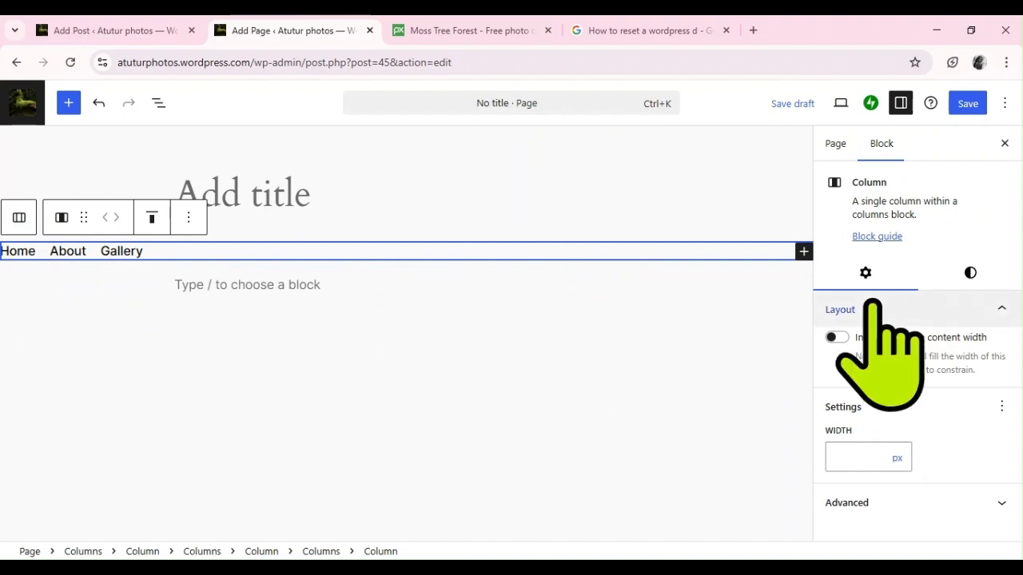
left_click(975, 277)
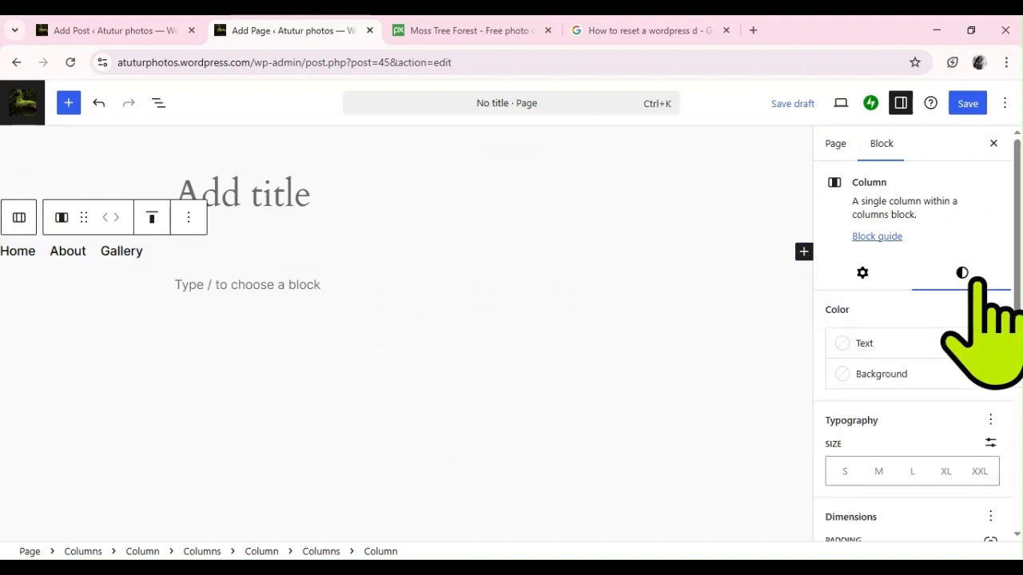
left_click(879, 375)
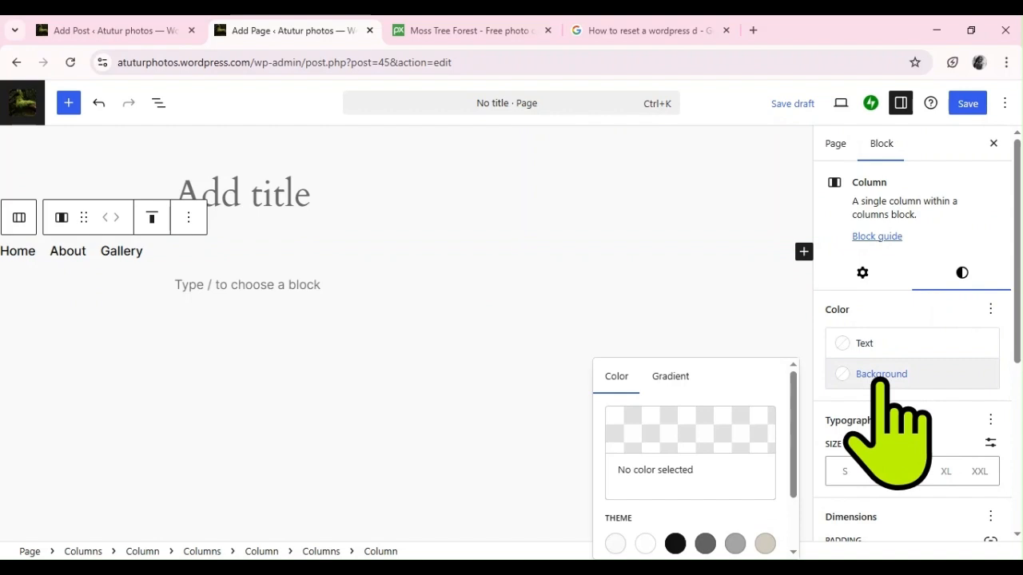
left_click(685, 438)
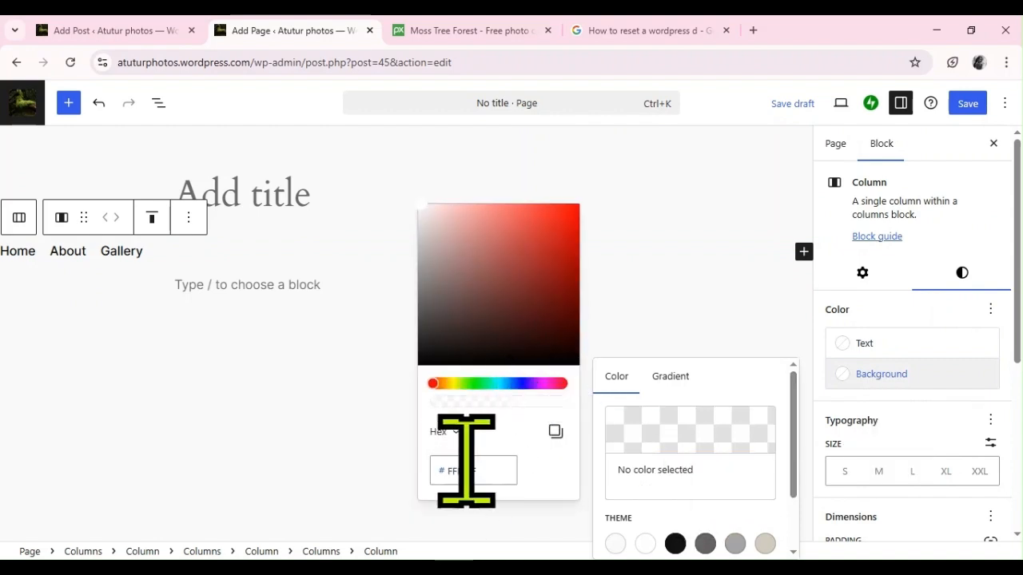
left_click(528, 322)
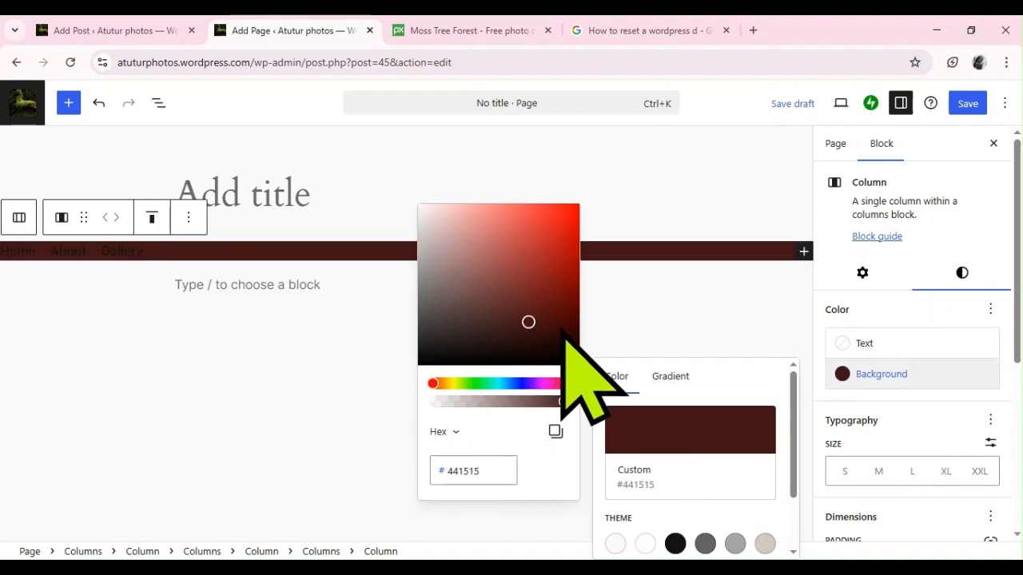
- Set the Navigation block's text colour to the theme's Base colour (#F9F9F9) and deselect the block
left_click(178, 250)
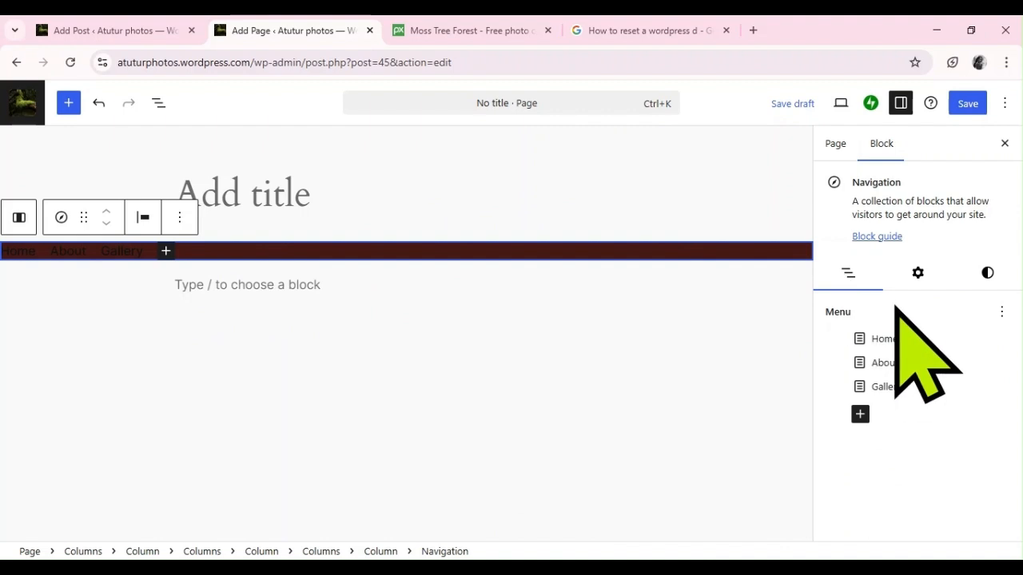
left_click(988, 272)
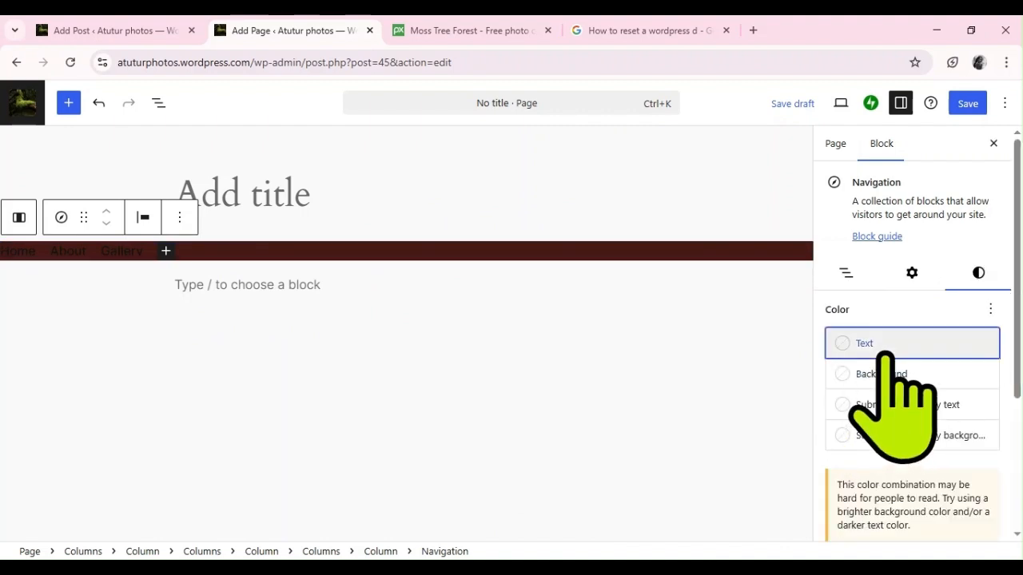
left_click(885, 351)
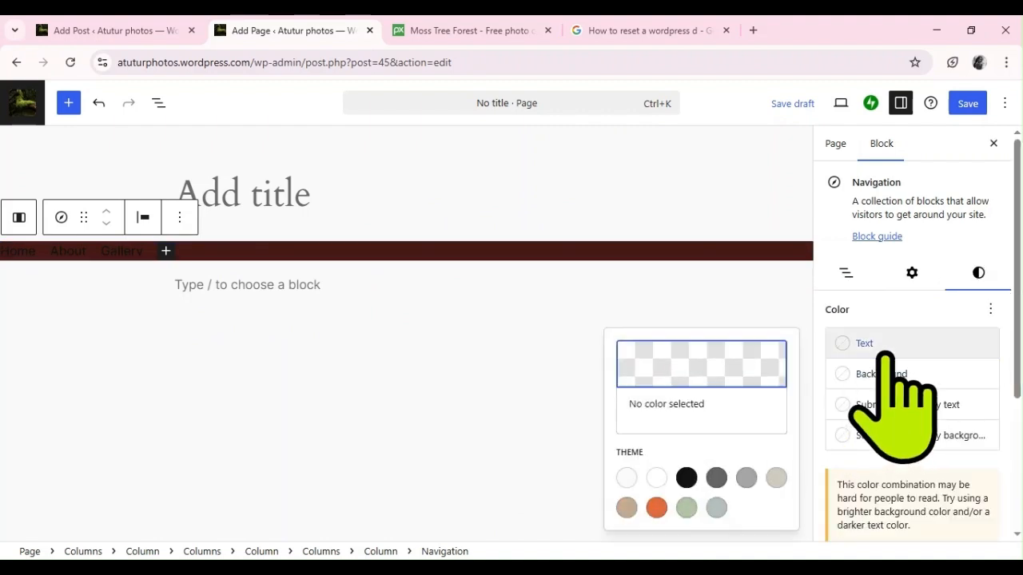
left_click(626, 478)
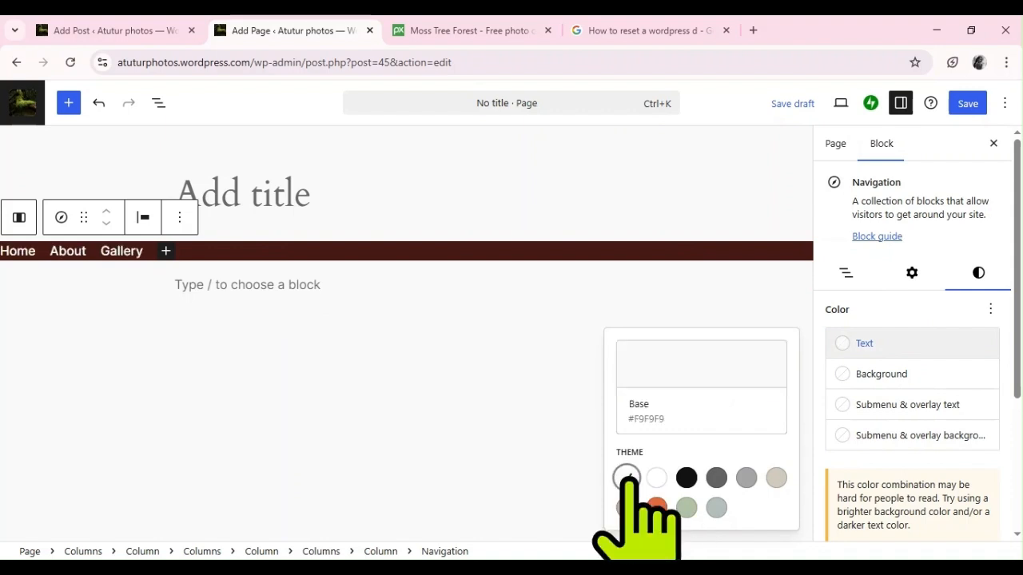
left_click(332, 314)
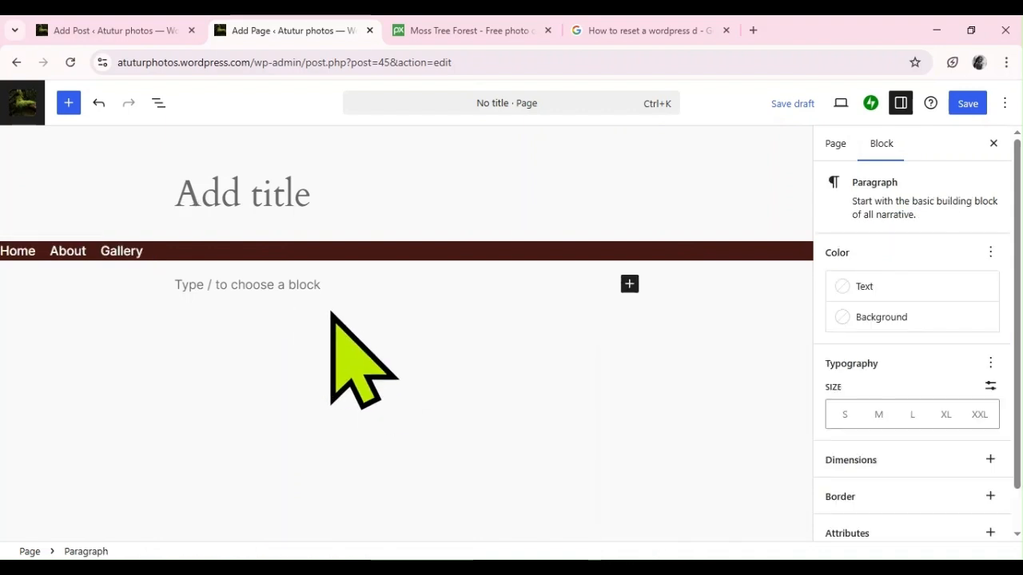
- Justify the navigation menu's items to the center
left_click(209, 253)
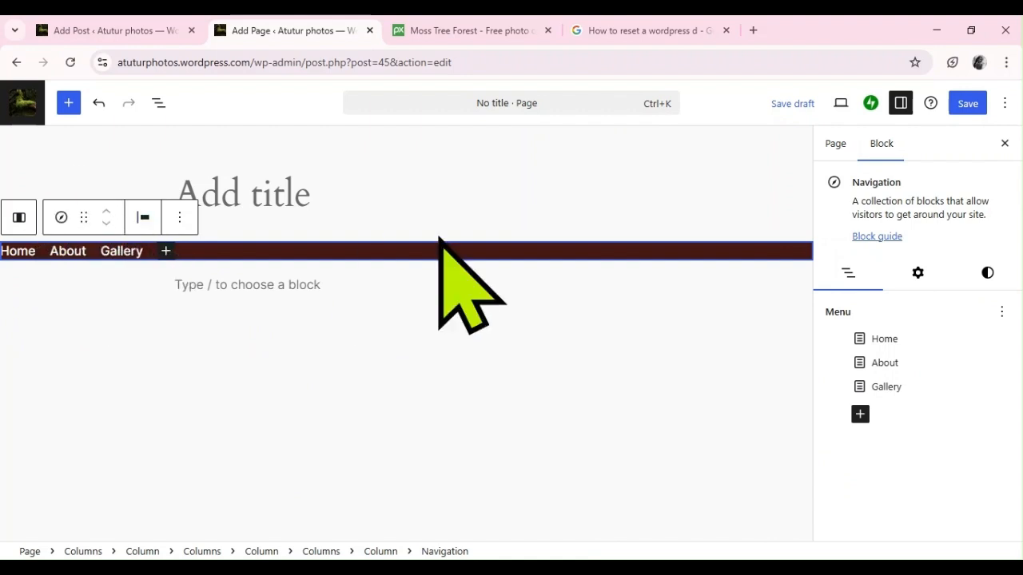
left_click(144, 217)
left_click(220, 306)
left_click(220, 306)
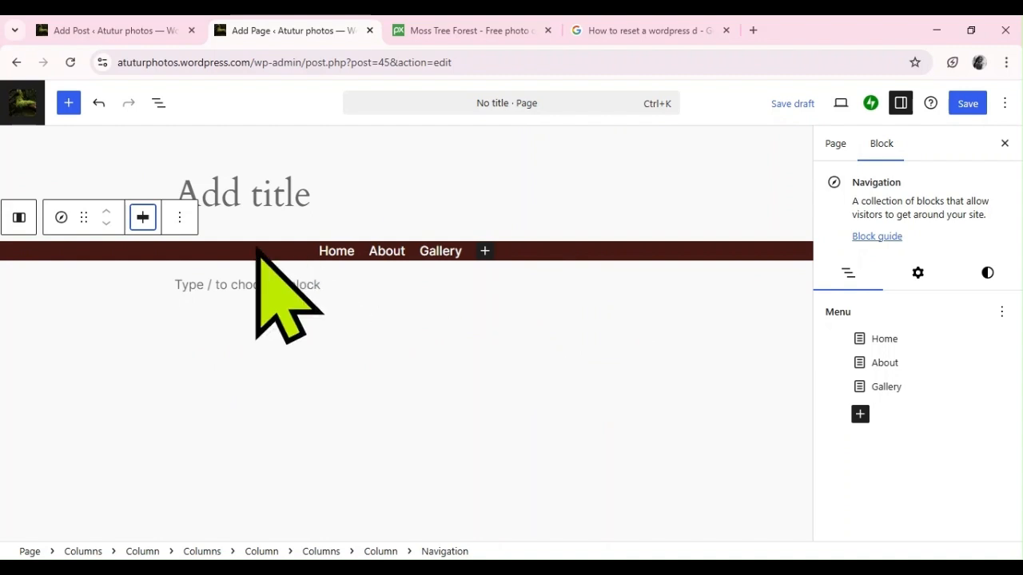
- Justify the navigation menu's items to the right
left_click(142, 227)
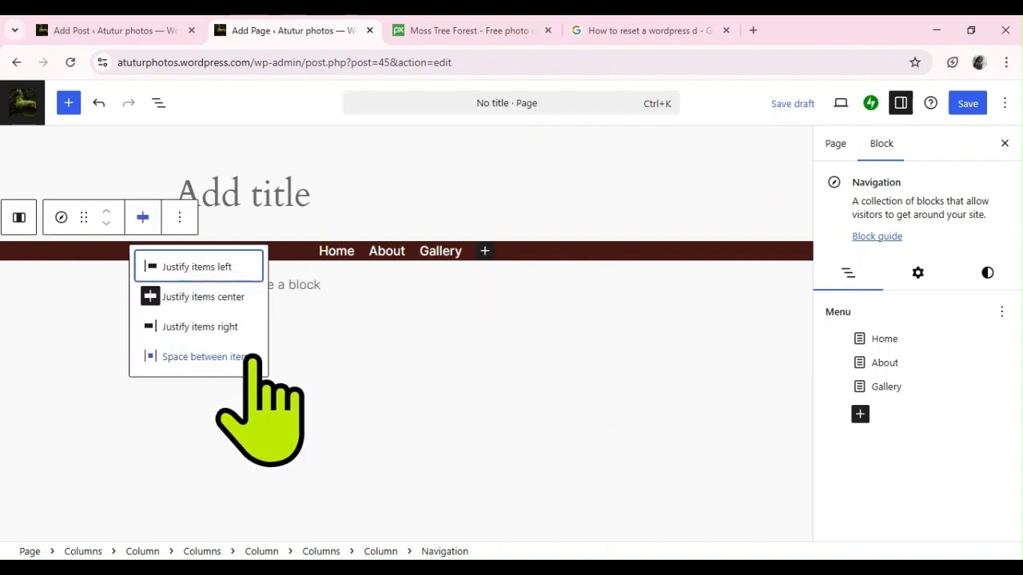
left_click(210, 327)
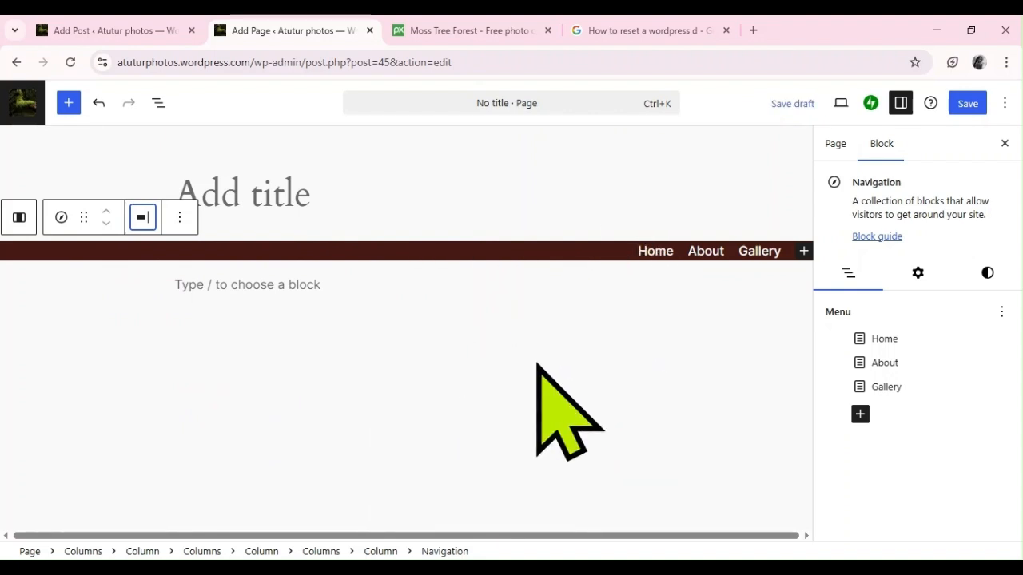
- Publish the page together with the Navigation menu changes and open the live page
left_click(967, 104)
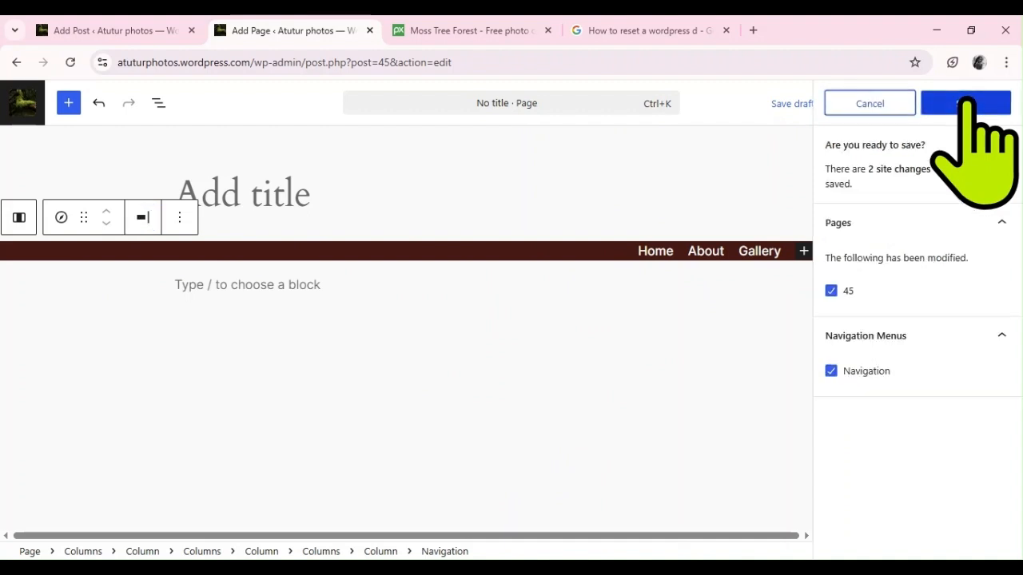
left_click(965, 103)
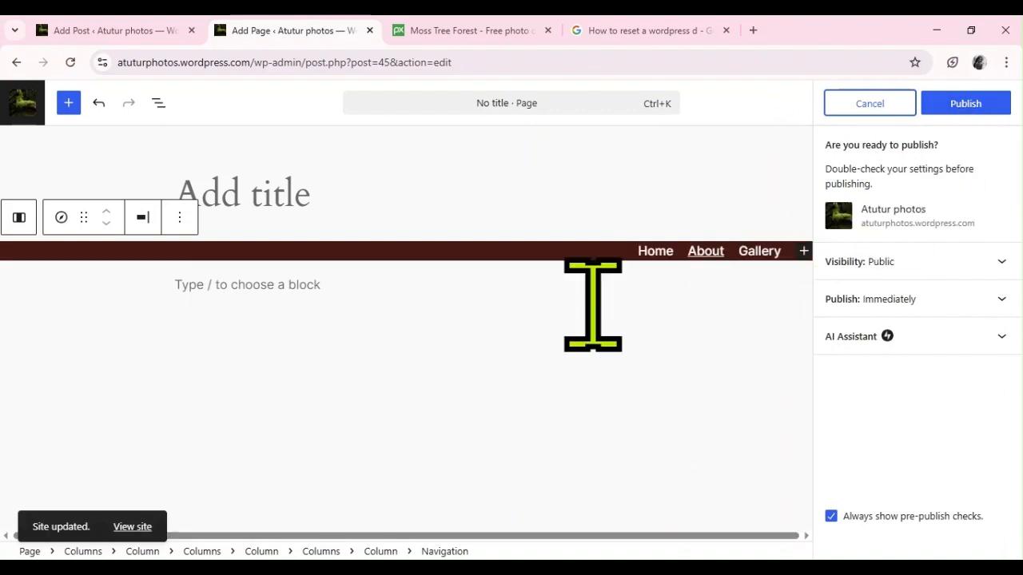
left_click(959, 102)
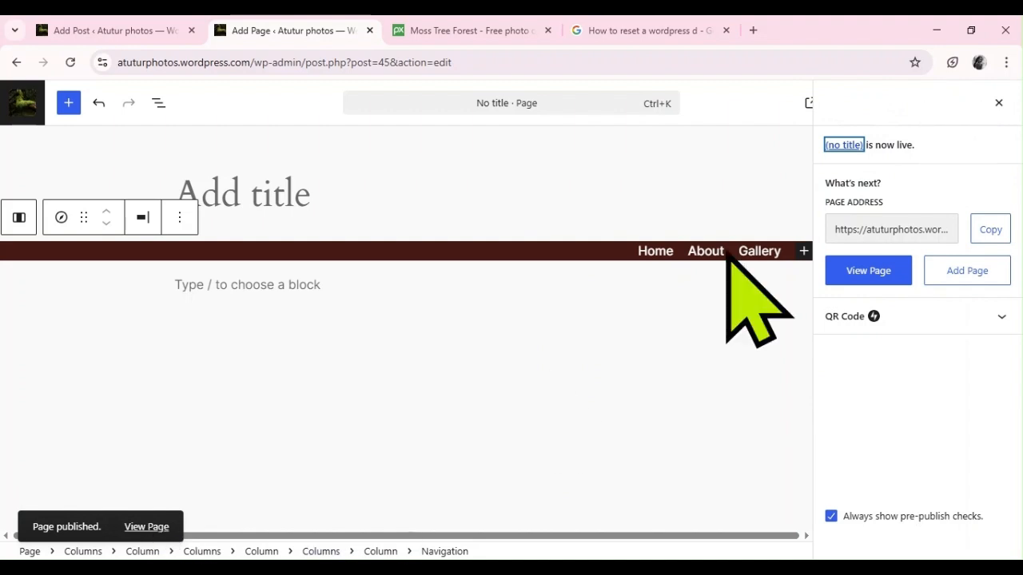
left_click(1001, 102)
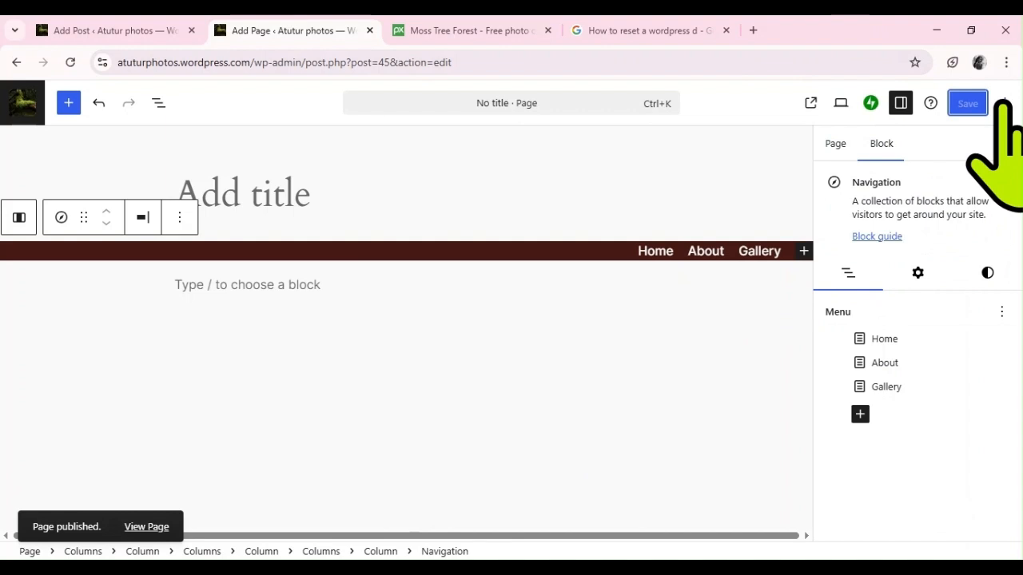
left_click(812, 103)
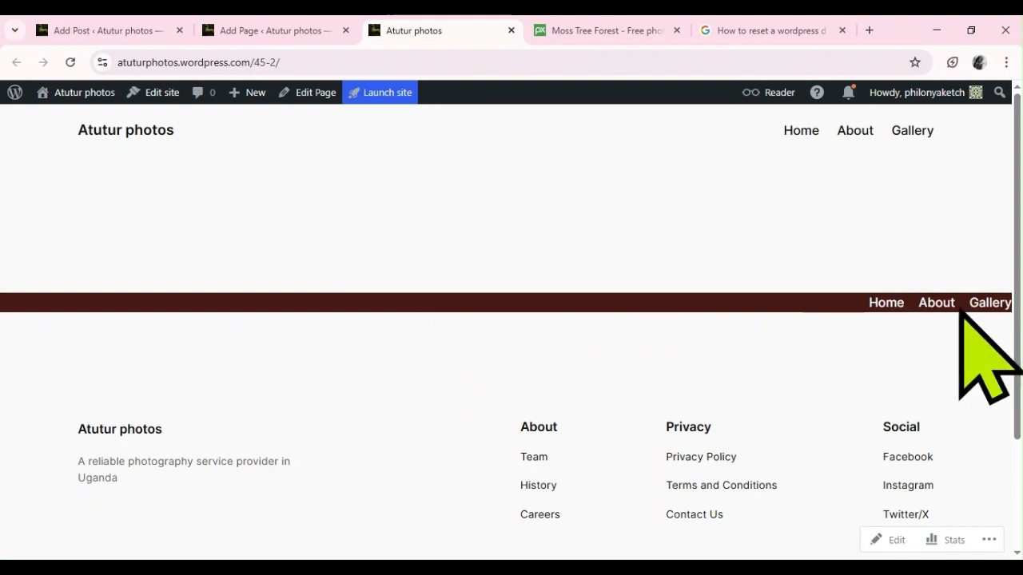
- Back in the page editor, add a full-width Columns block with a 50 / 50 layout below the navigation menu
left_click(268, 20)
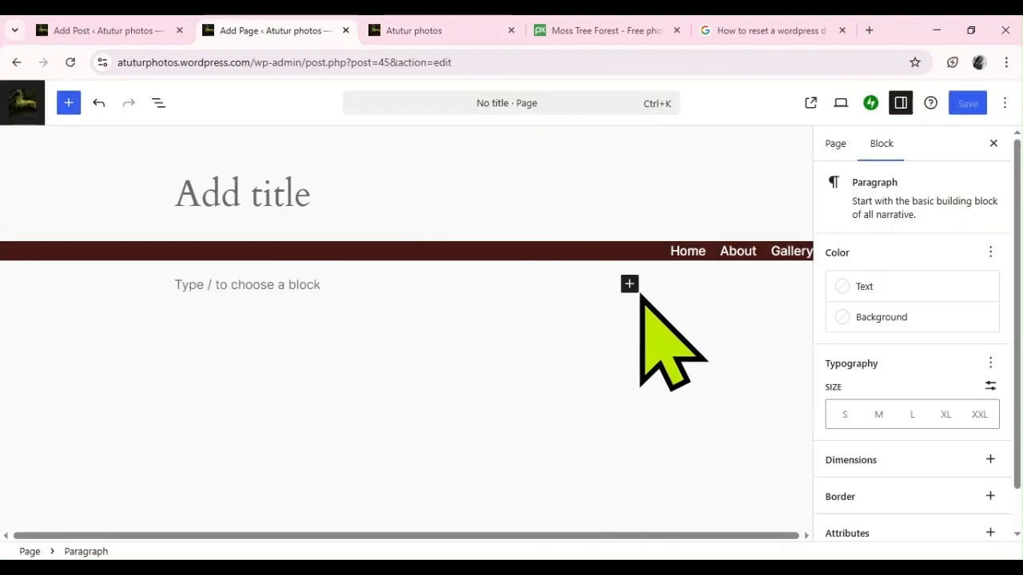
left_click(629, 284)
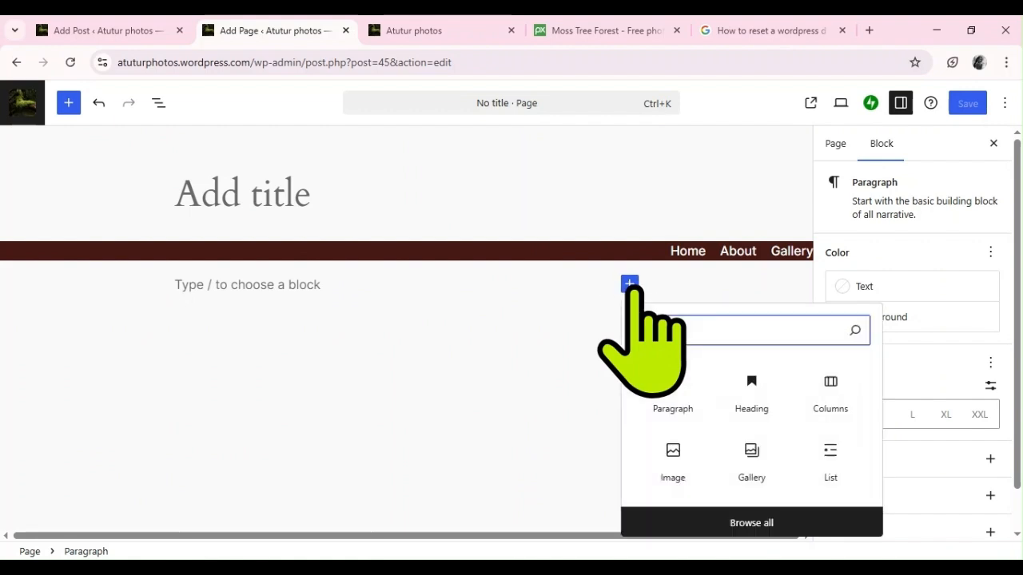
left_click(823, 383)
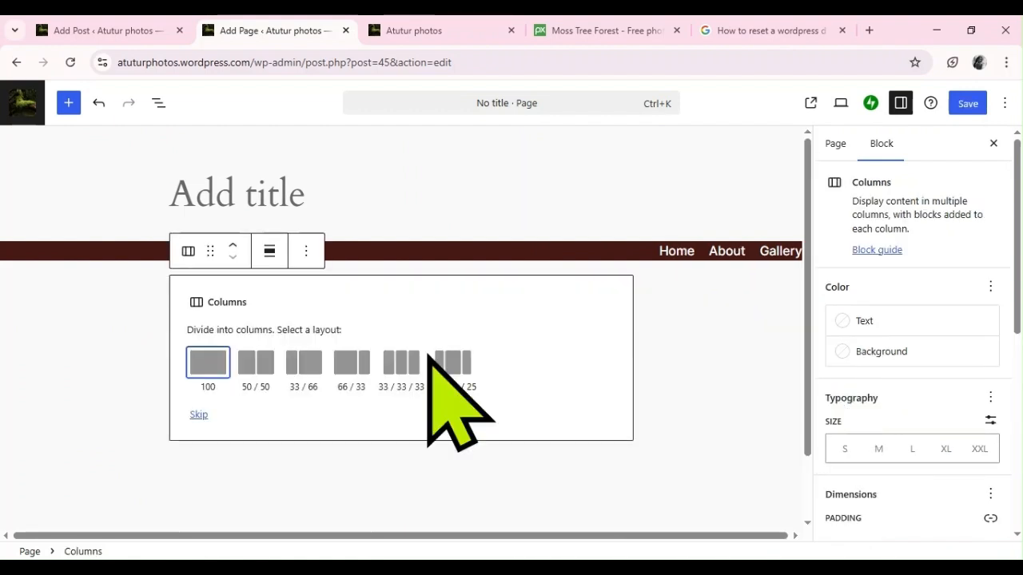
left_click(269, 251)
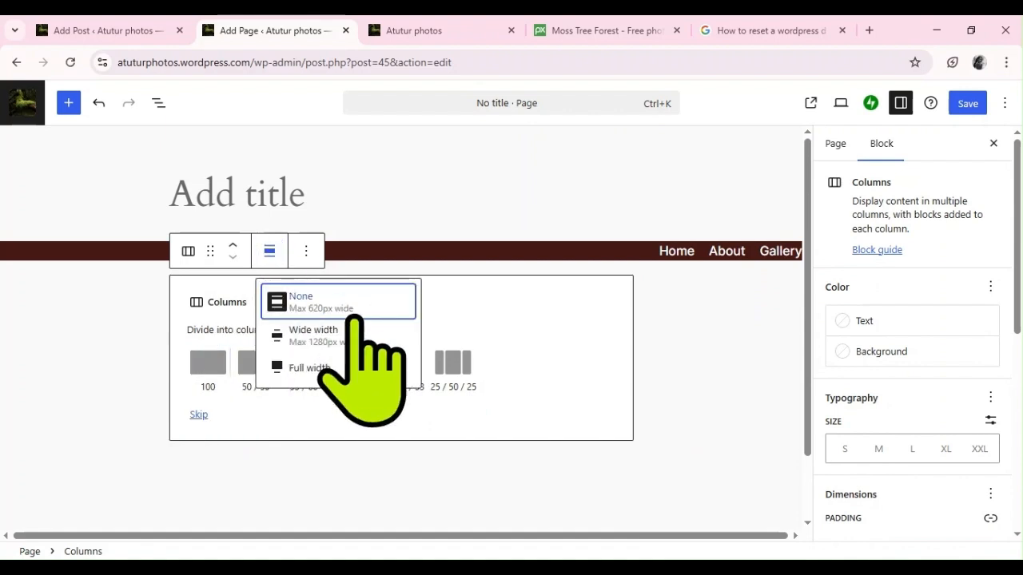
left_click(332, 368)
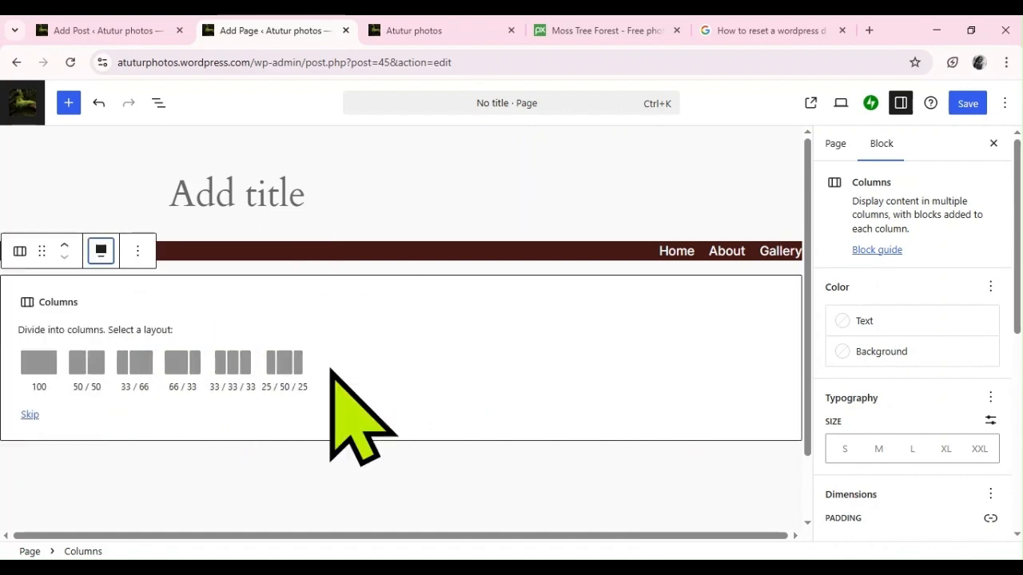
left_click(86, 362)
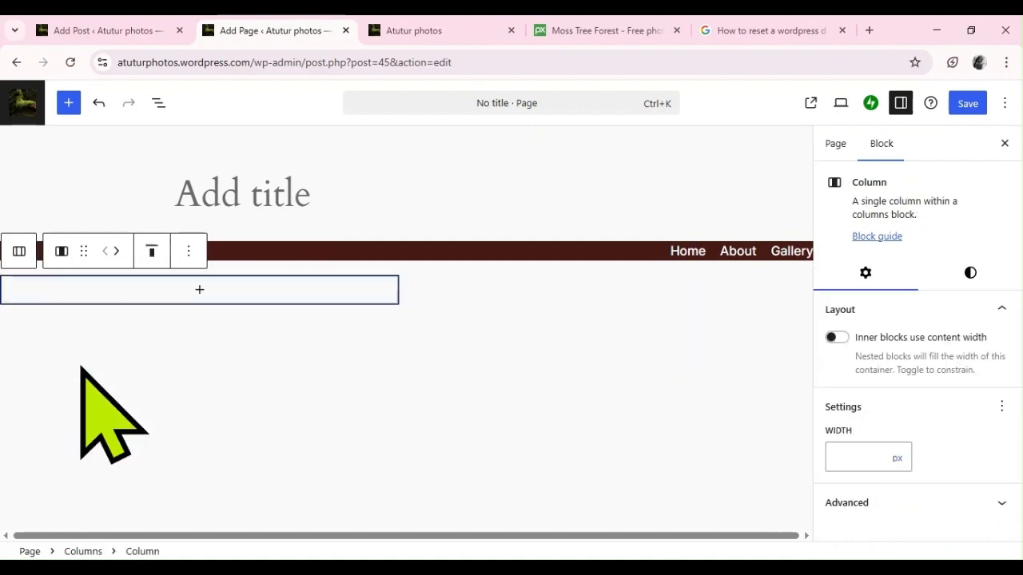
- Insert an Image block in the right column of the 50 / 50 layout, using the sunlit forest road photo from the Media Library
left_click(552, 291)
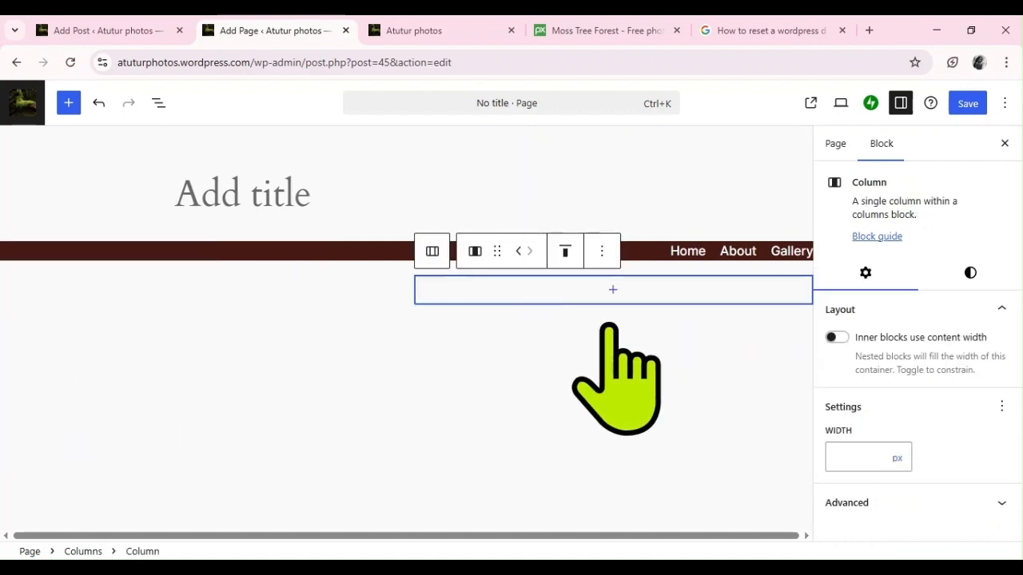
left_click(613, 290)
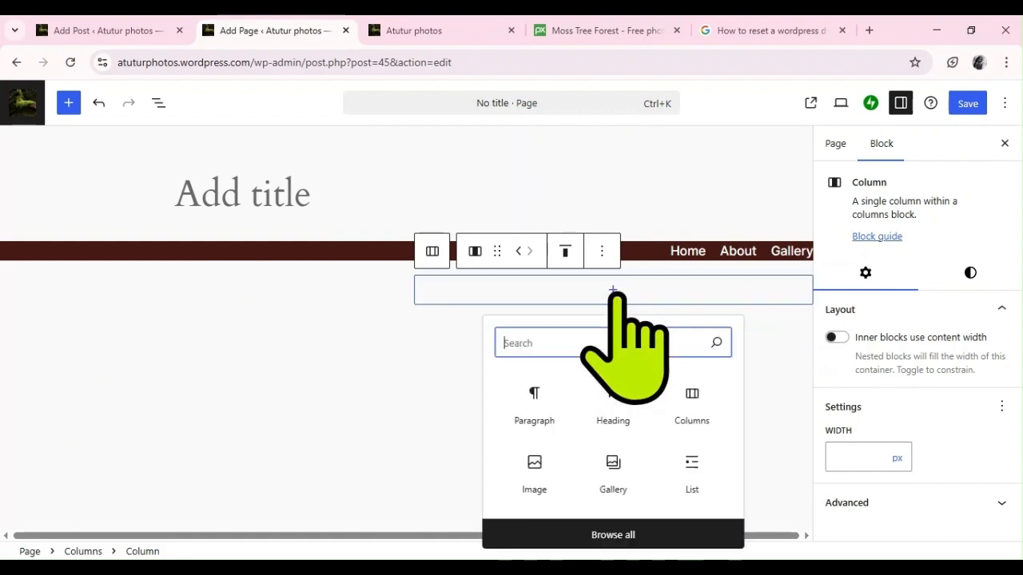
left_click(532, 470)
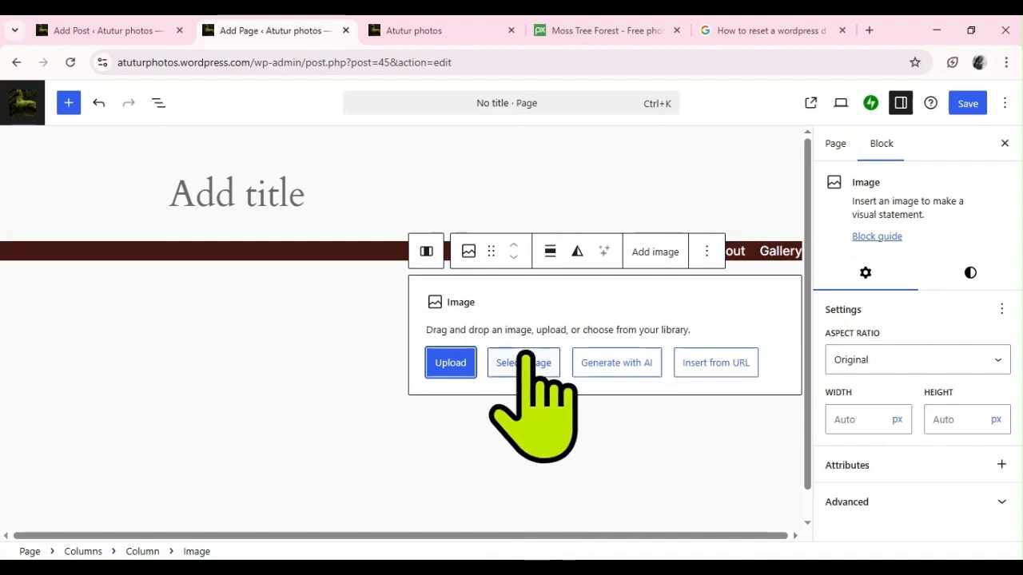
left_click(510, 361)
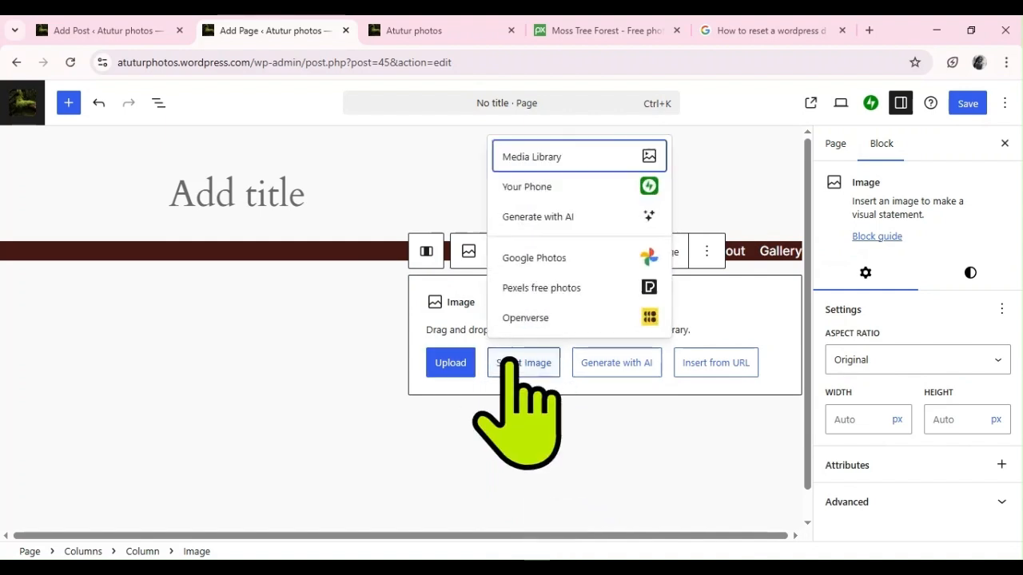
left_click(574, 157)
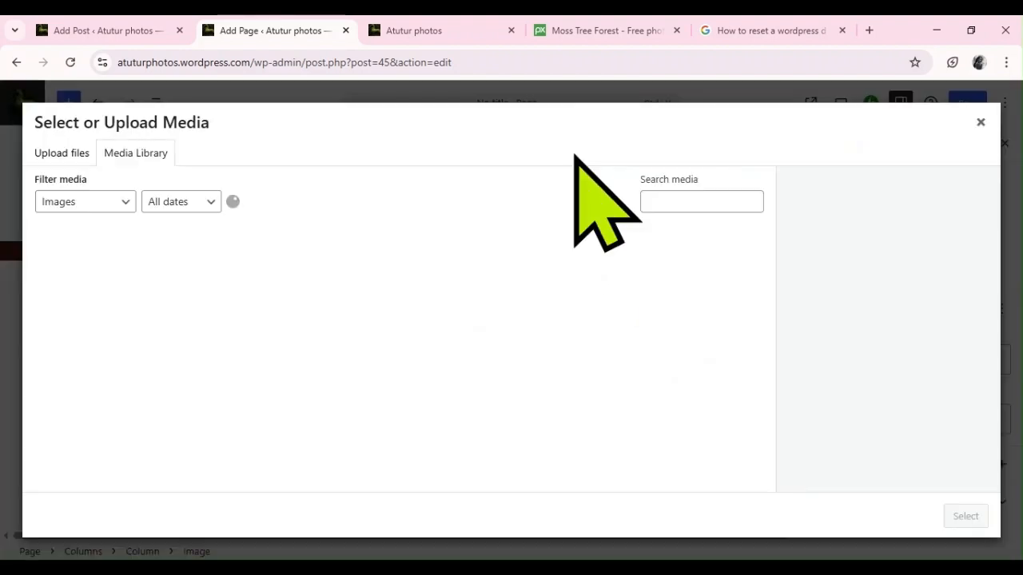
left_click(287, 296)
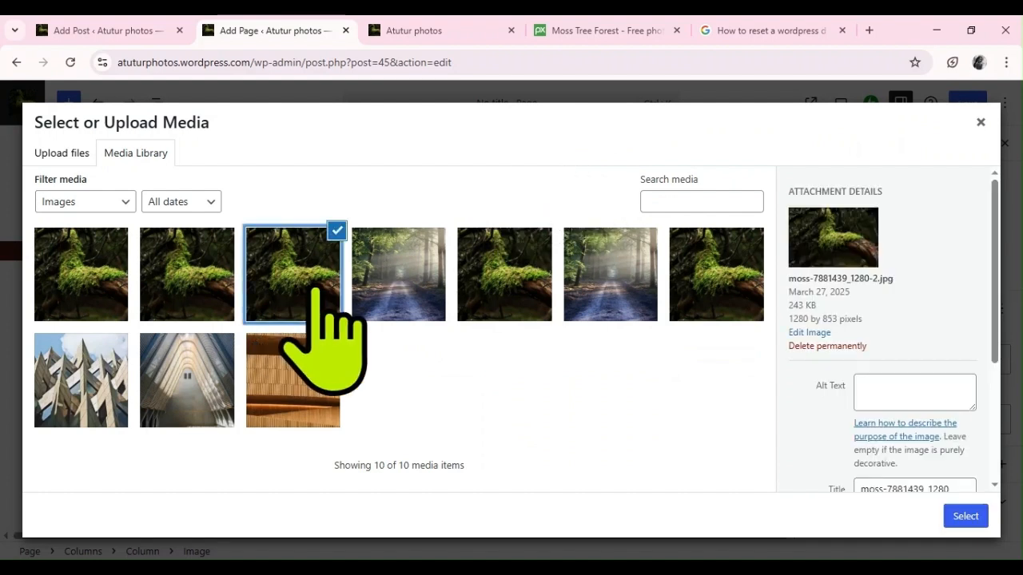
left_click(391, 264)
left_click(951, 518)
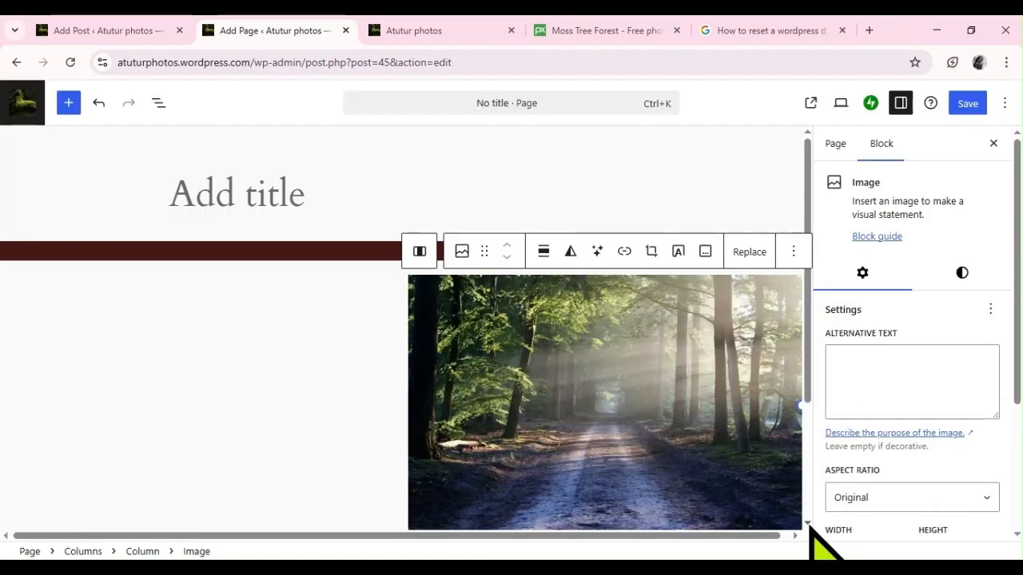
- Add a Paragraph block to the empty left column and paste the copied "Welcome to Atutur Photos – Capturing Moments, Creating Memories" text into it
left_click(803, 390)
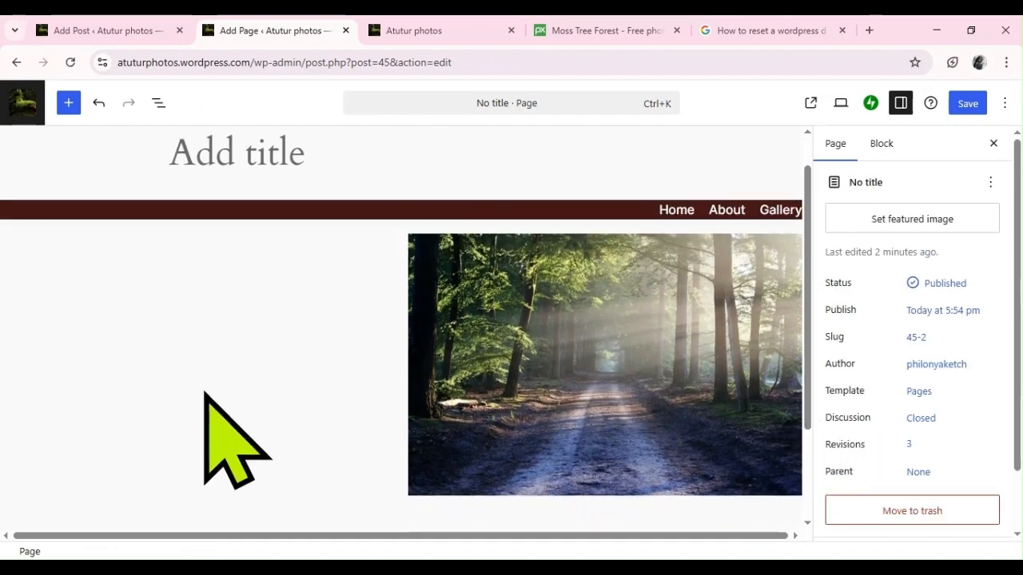
left_click(205, 395)
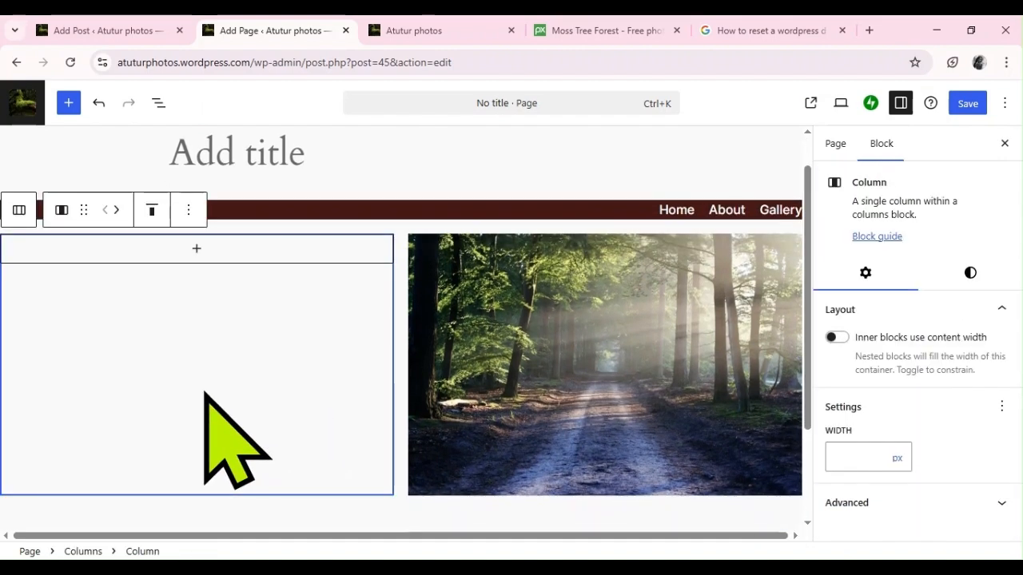
left_click(197, 249)
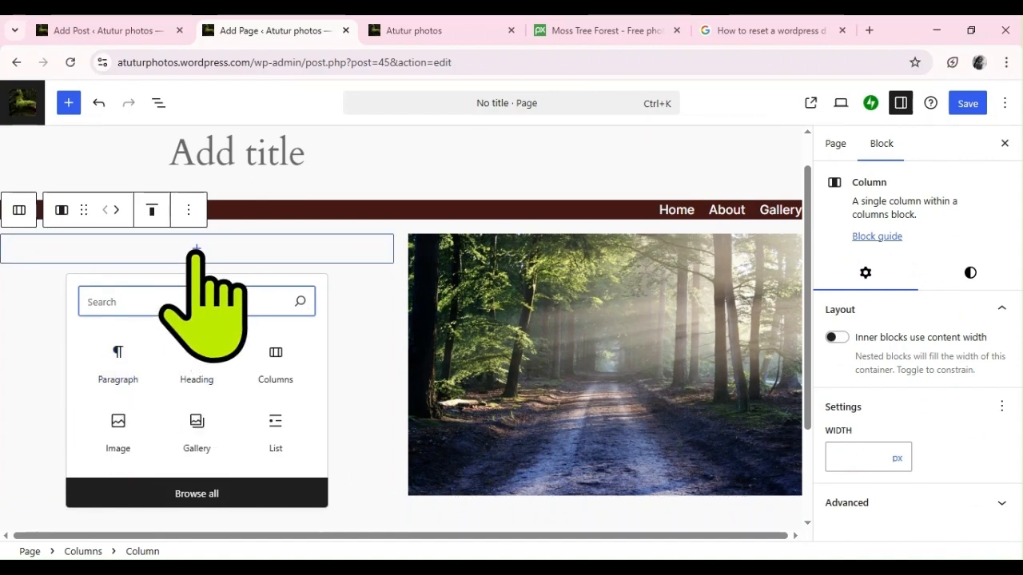
left_click(117, 351)
left_click(116, 352)
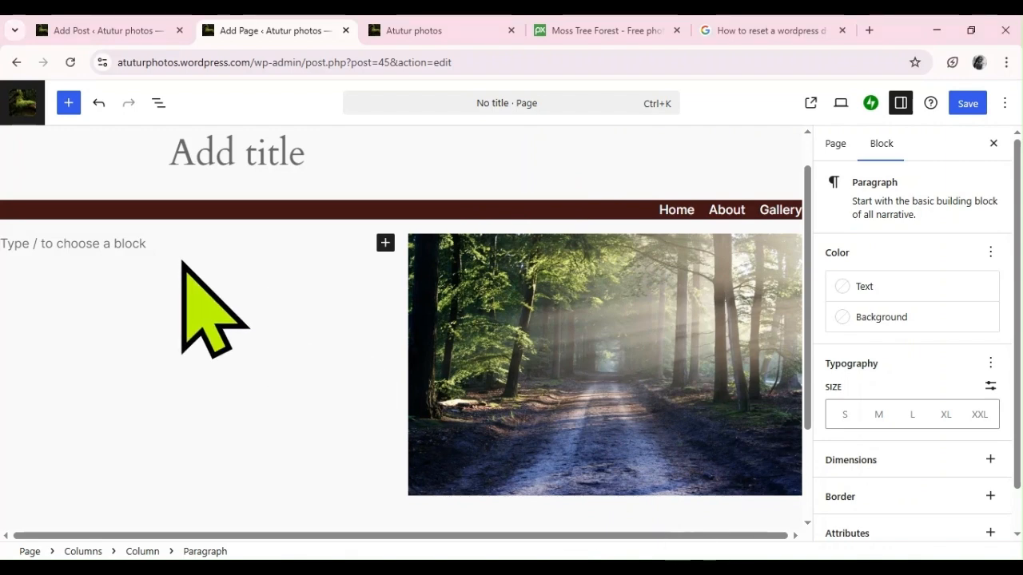
left_click(109, 263)
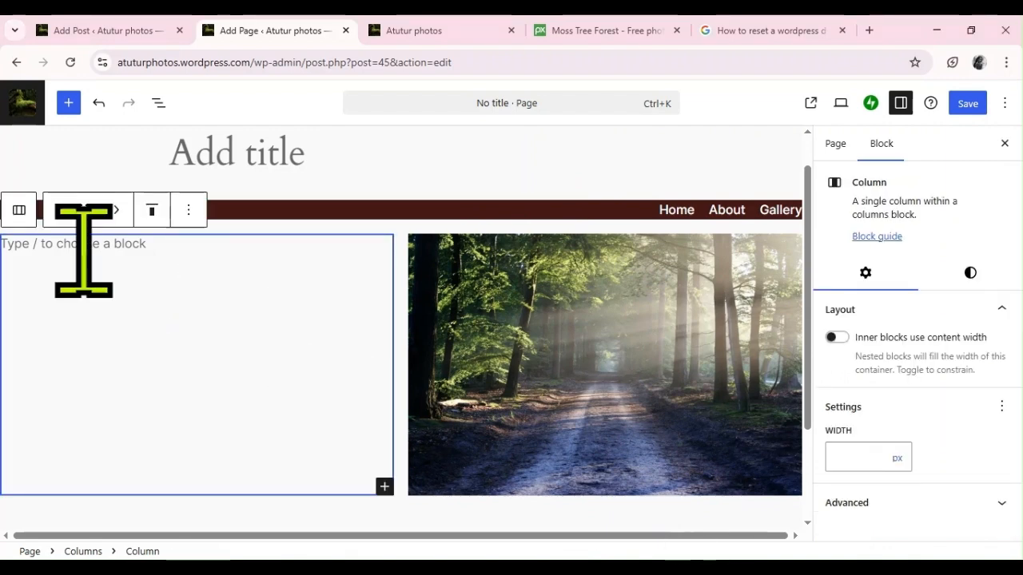
left_click(84, 252)
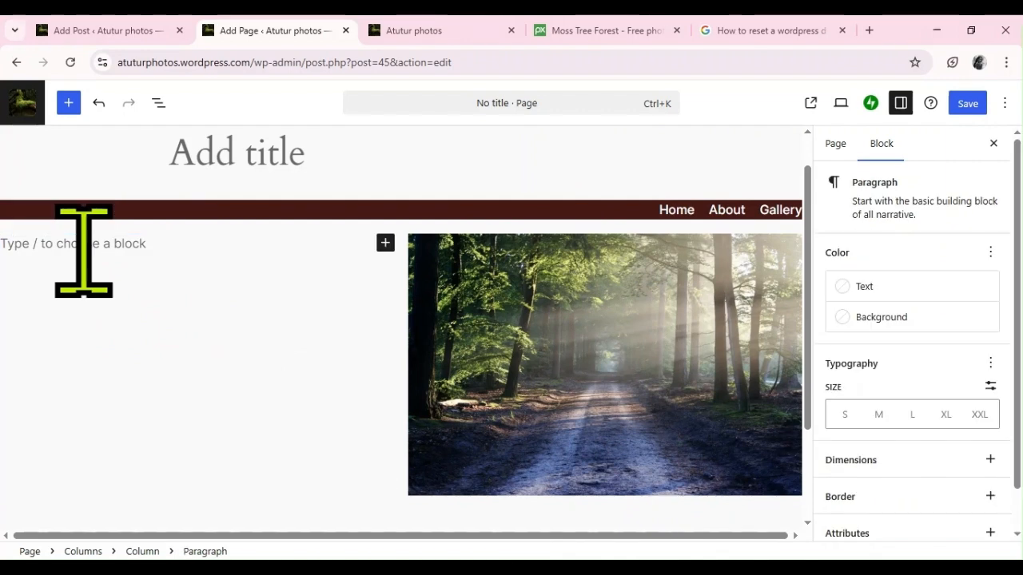
key("ctrl+v")
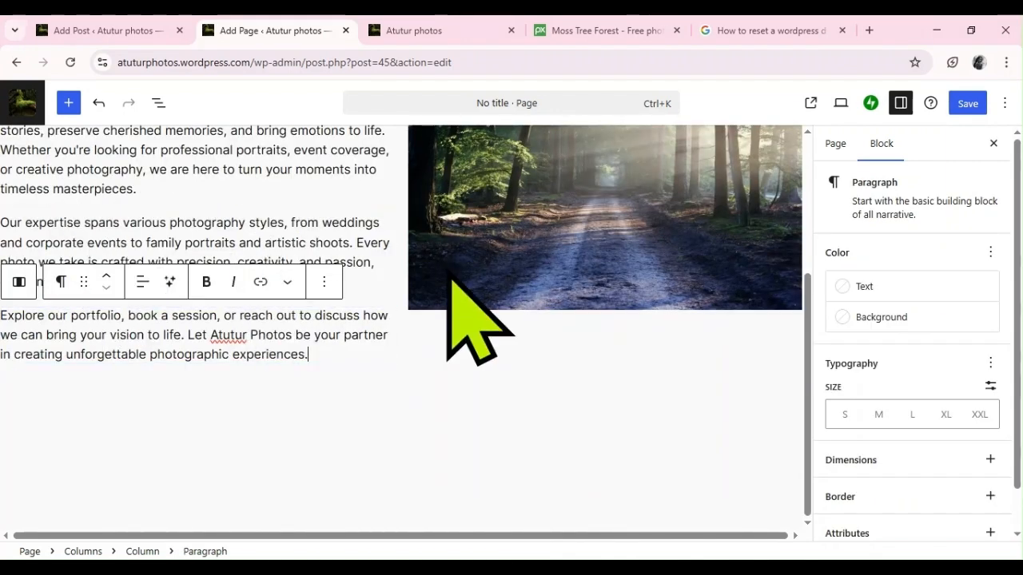
- Set the forest road image's width and height to 500 px each
left_click_drag(805, 304, 791, 221)
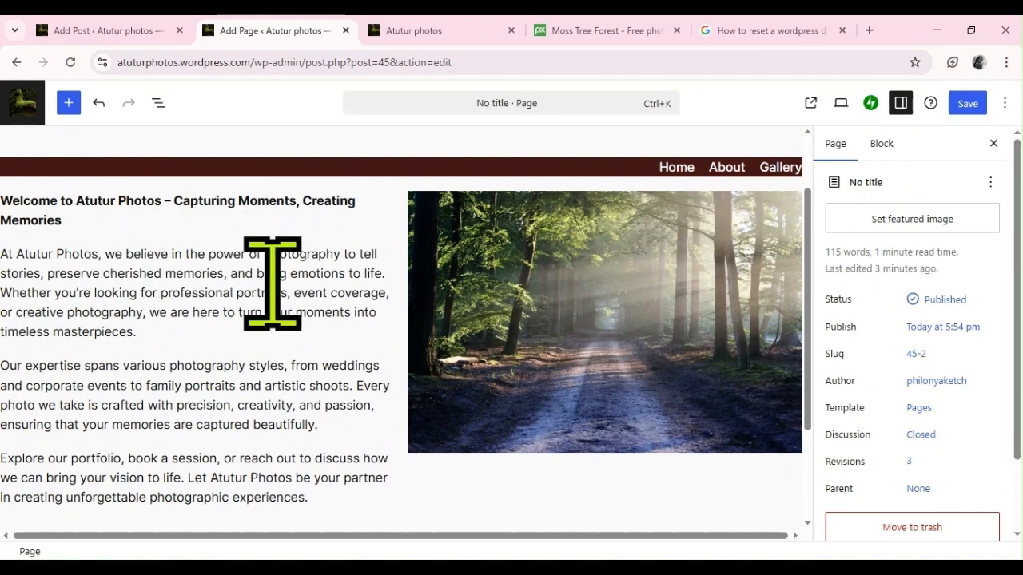
left_click(603, 423)
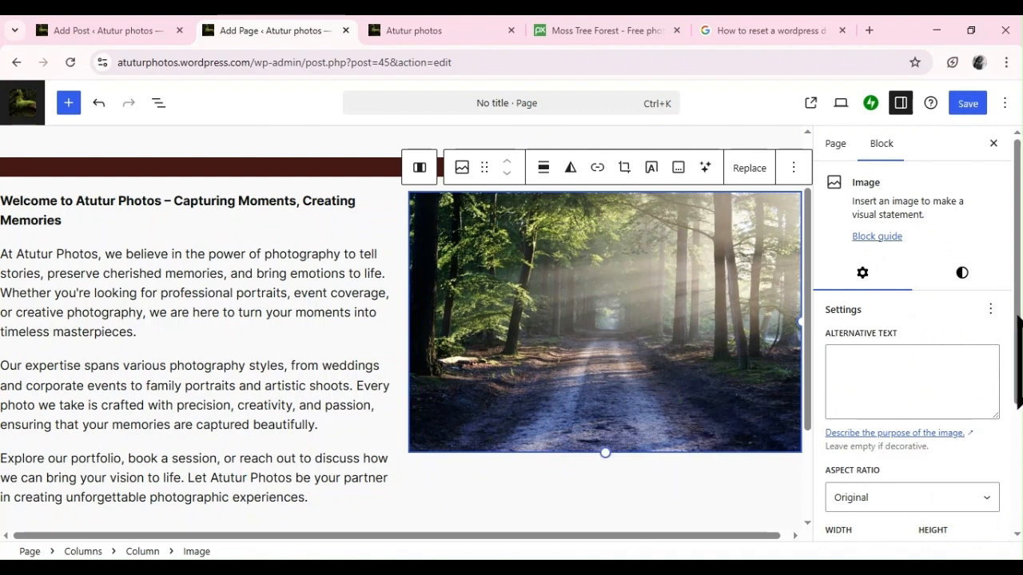
scroll(1014, 359, "down", 2)
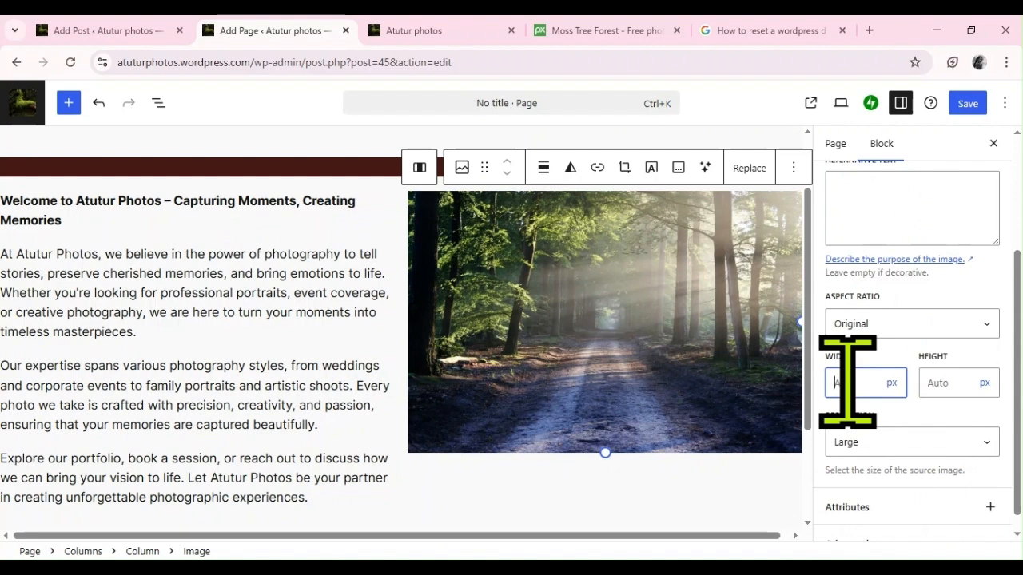
type("500")
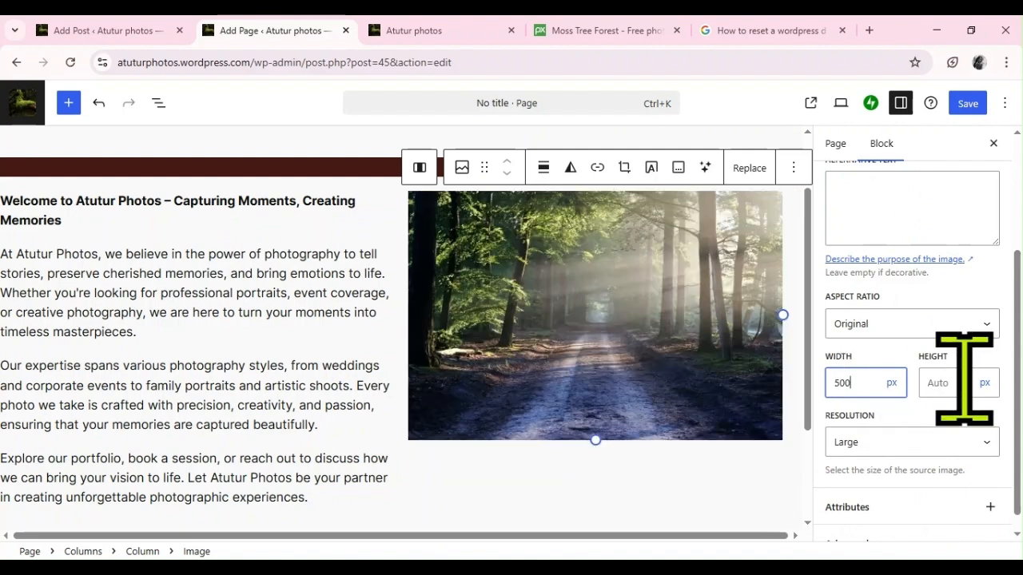
left_click(961, 381)
type("500")
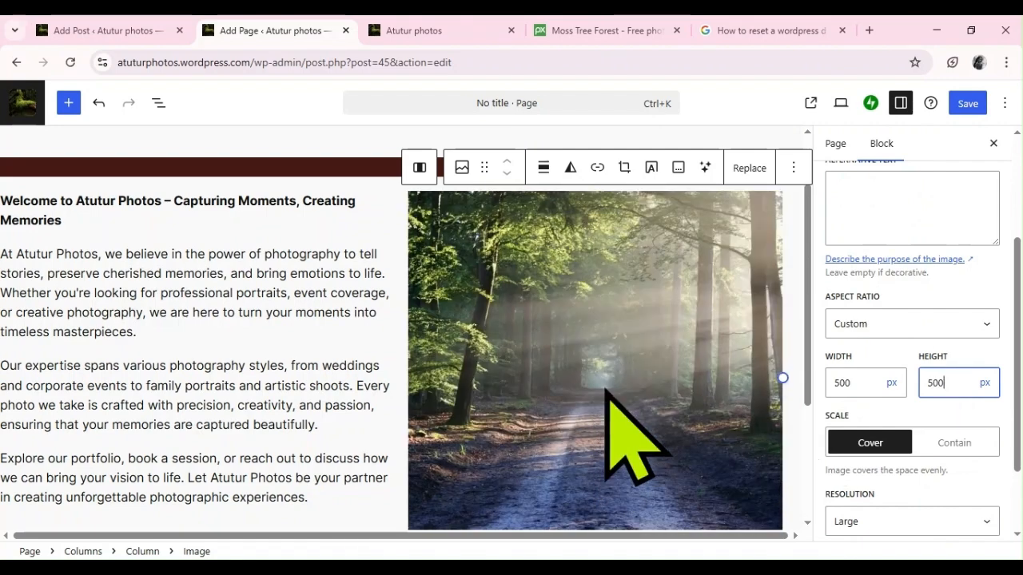
- Save the updated page and open its live version to check the text and image layout
left_click(967, 104)
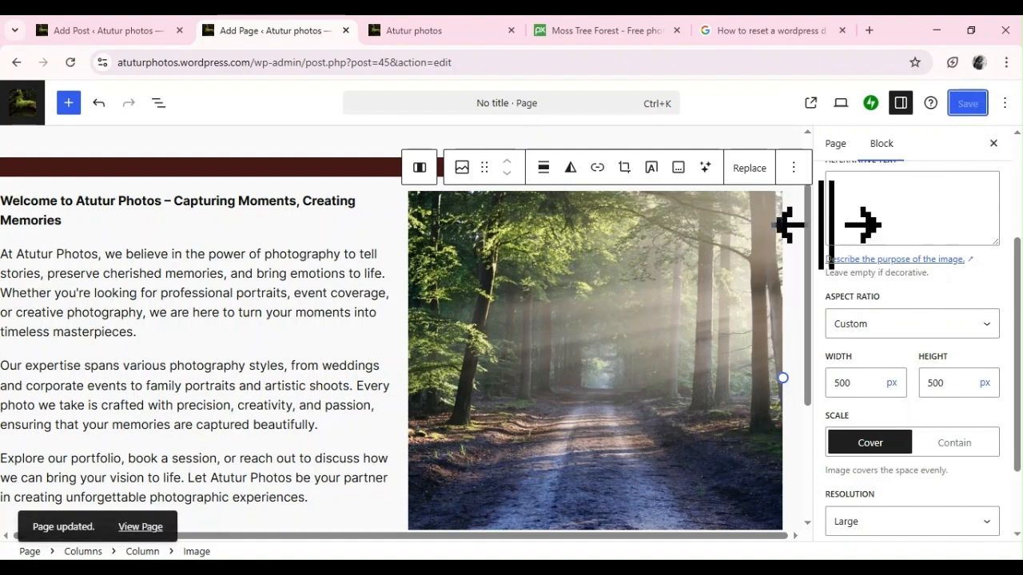
left_click_drag(806, 316, 805, 290)
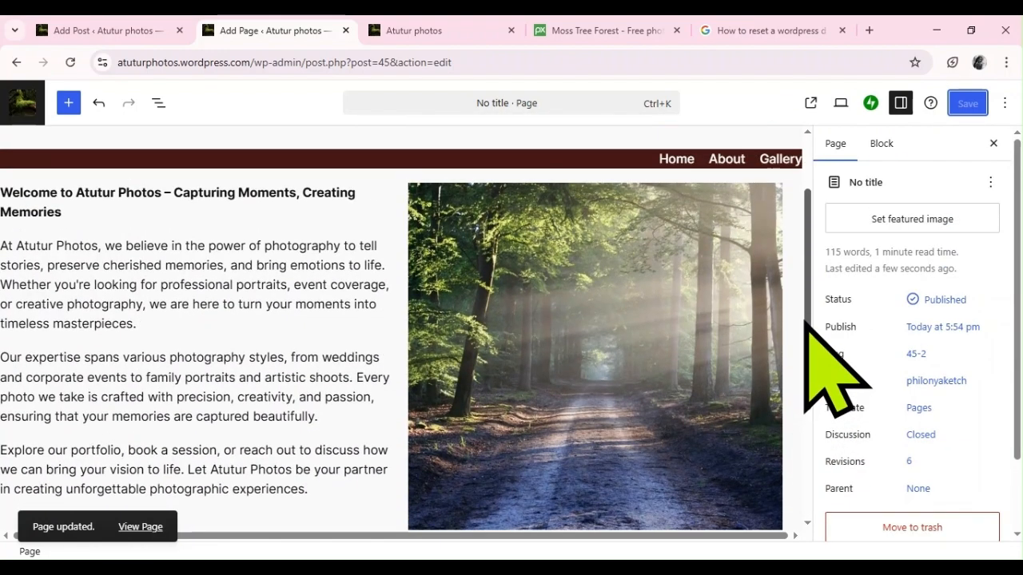
left_click(810, 104)
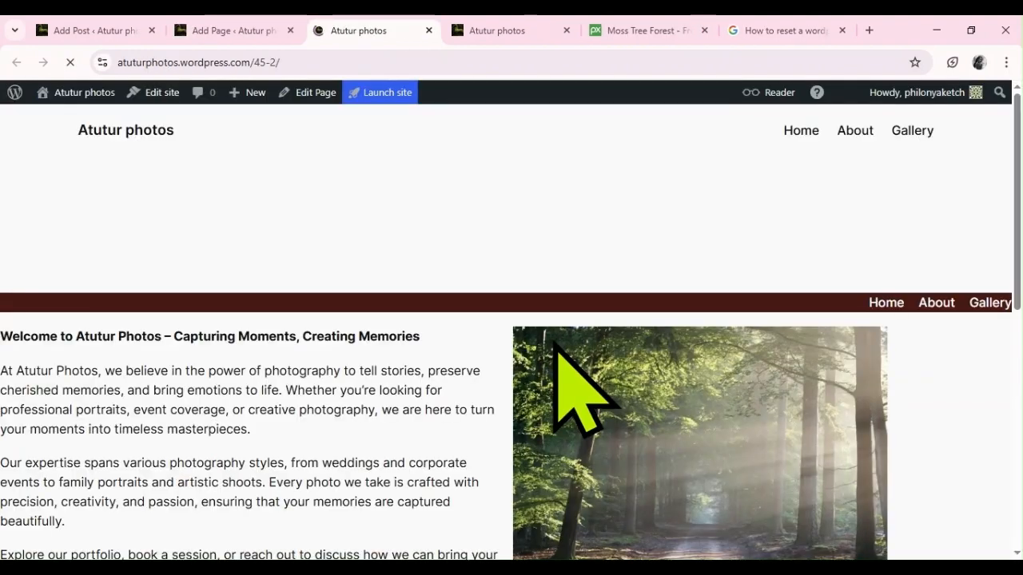
- Review the rest of the live page, then set the forest road image's height to 400 px in the page editor
left_click_drag(1018, 192, 1019, 284)
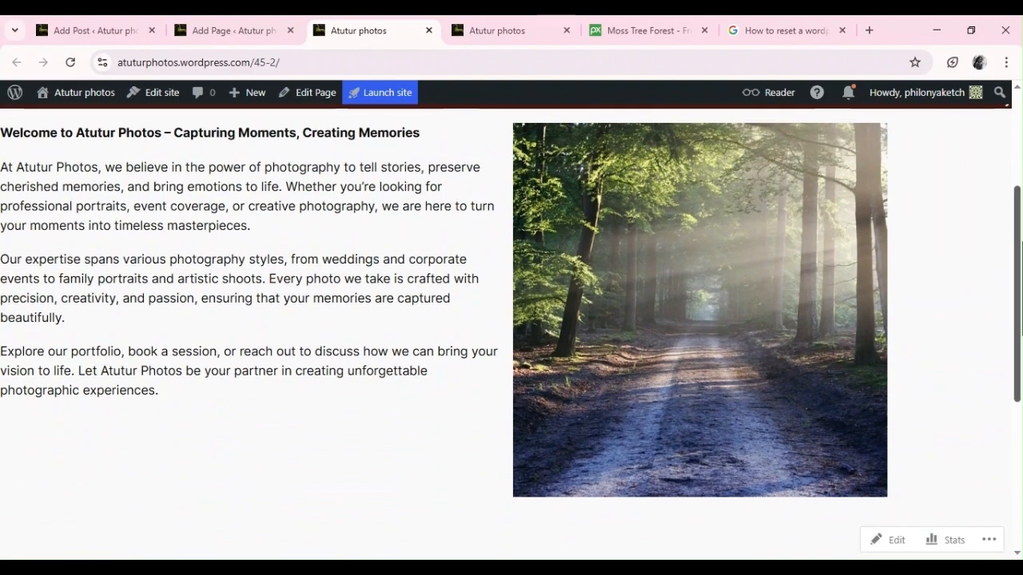
left_click(228, 30)
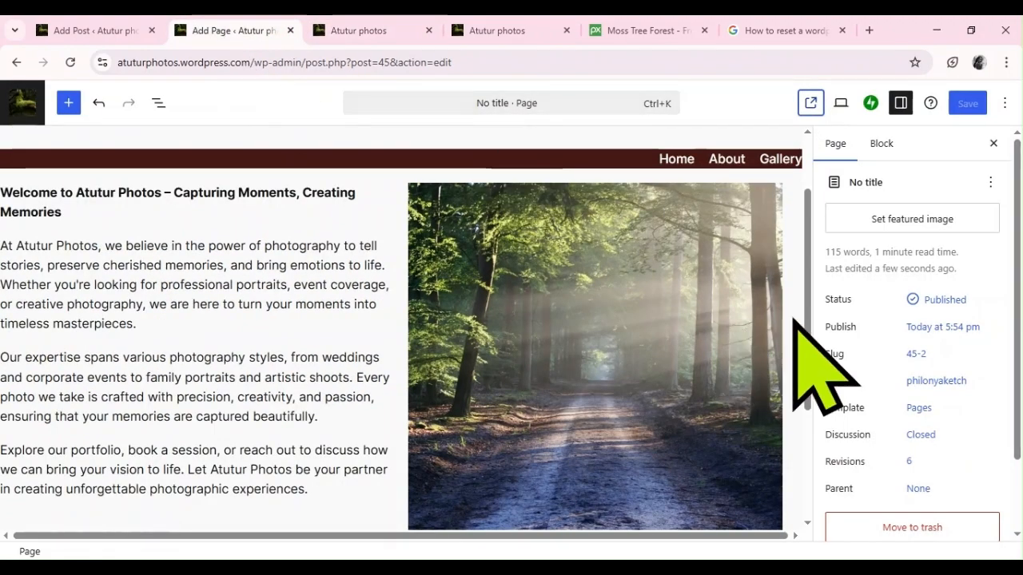
left_click(657, 324)
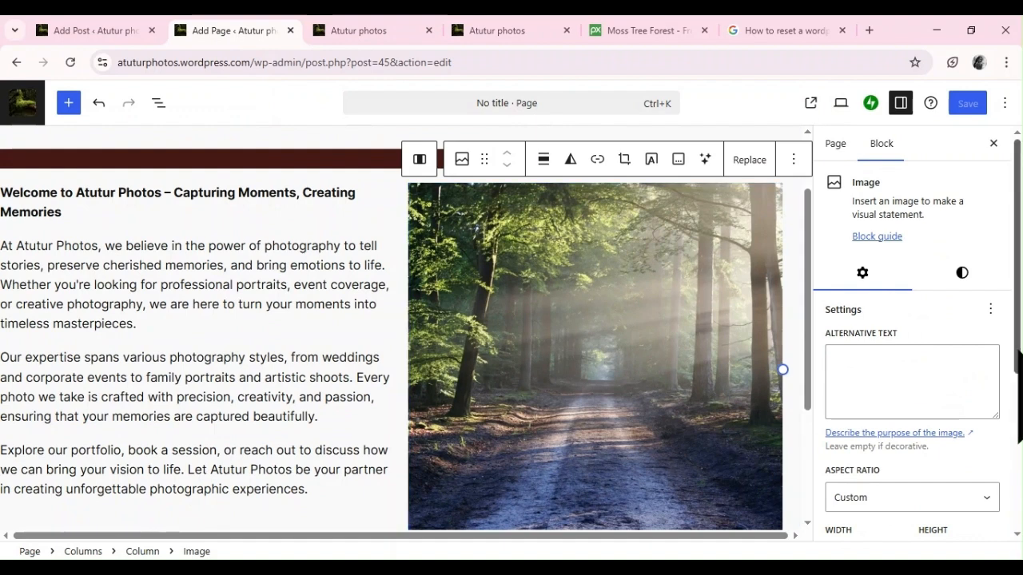
scroll(1018, 351, "down", 2)
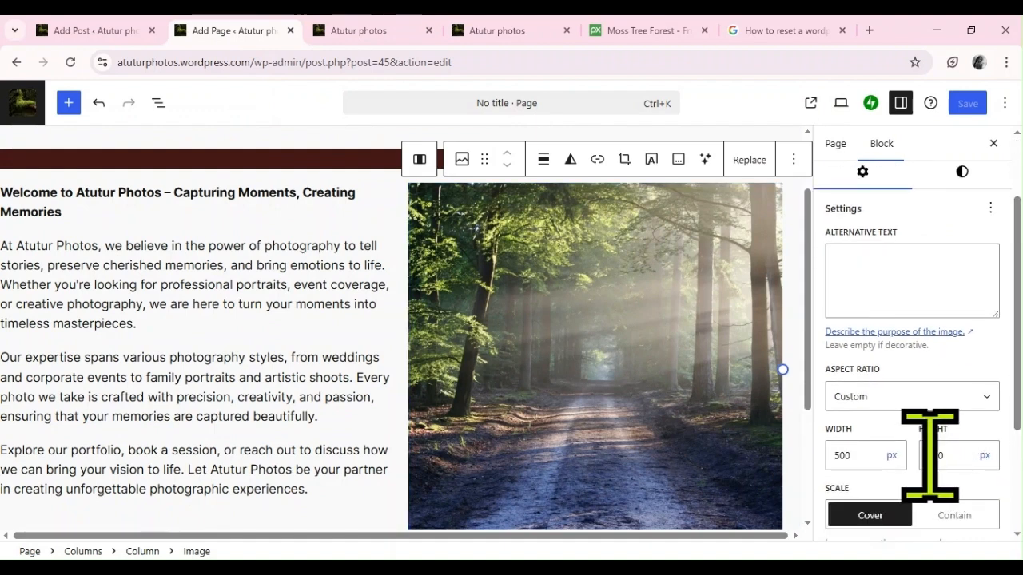
key("BackSpace")
key("BackSpace")
key("BackSpace")
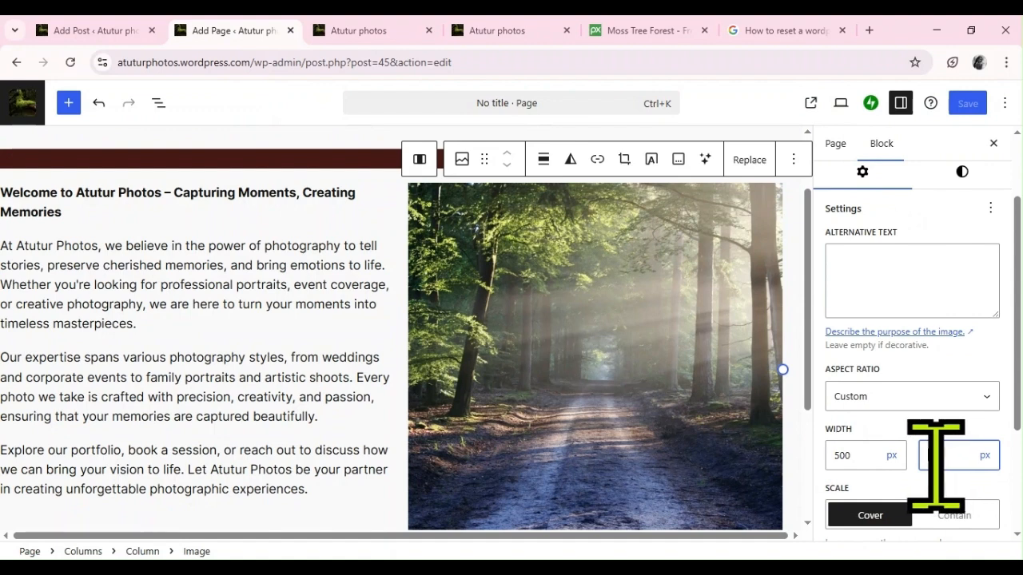
type("500")
key("BackSpace")
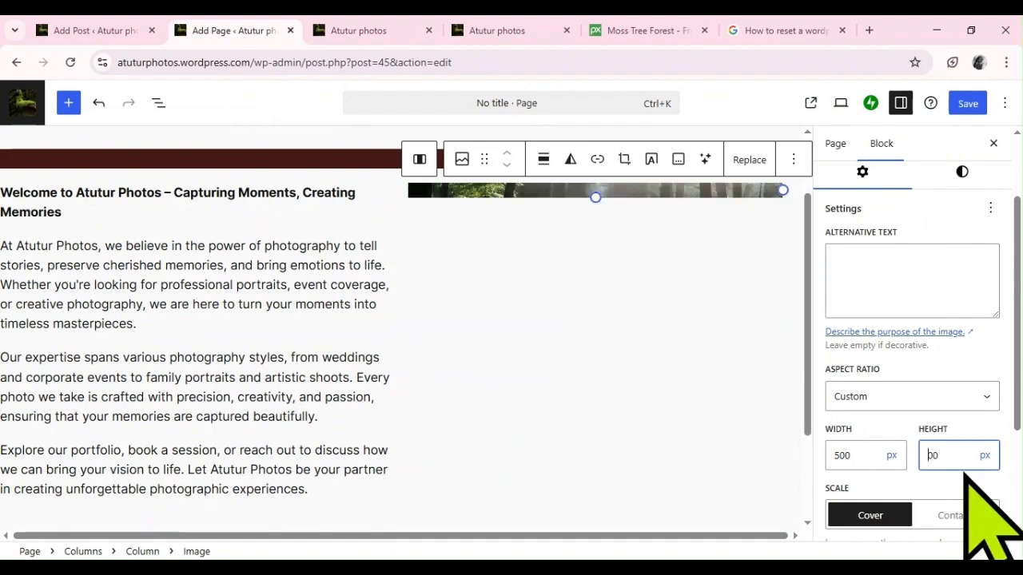
type("4")
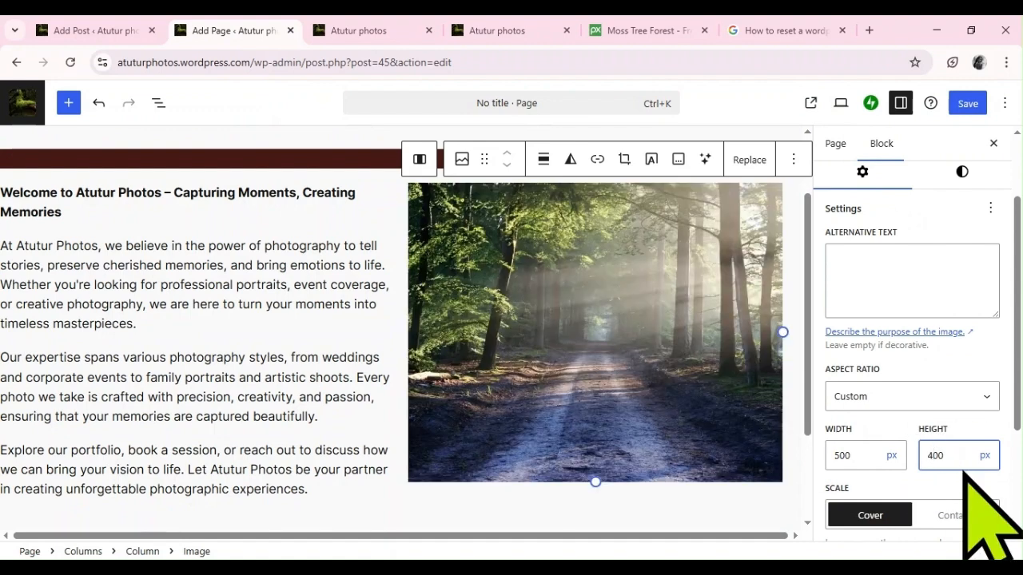
- Save the page and check the resized forest road image on its live version
left_click(964, 104)
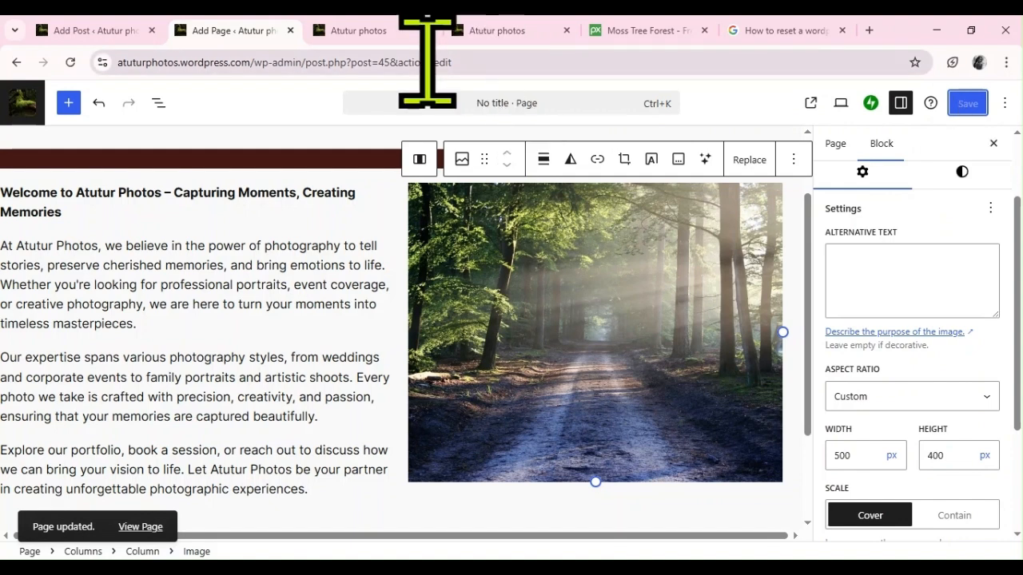
left_click(381, 29)
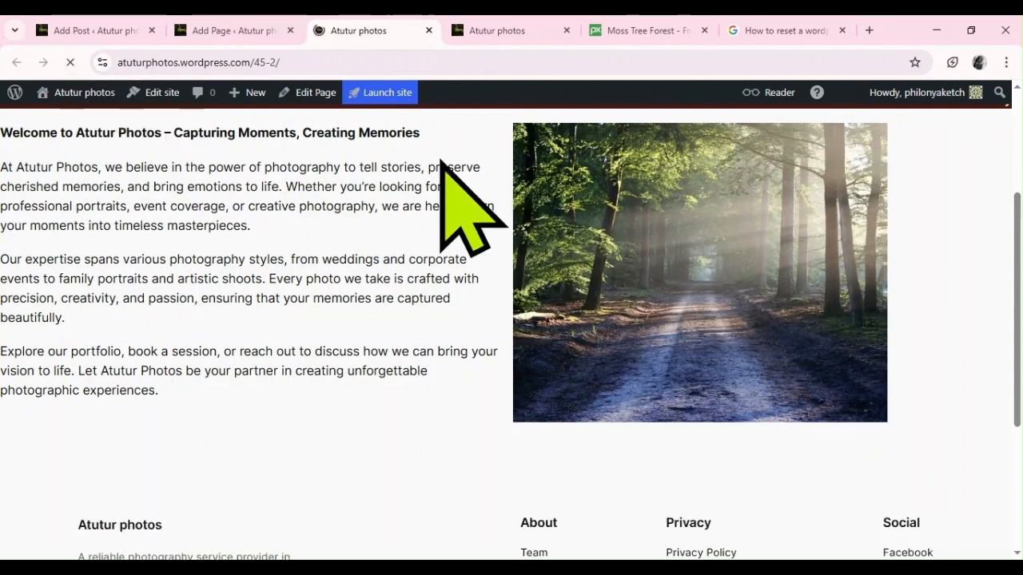
left_click(233, 29)
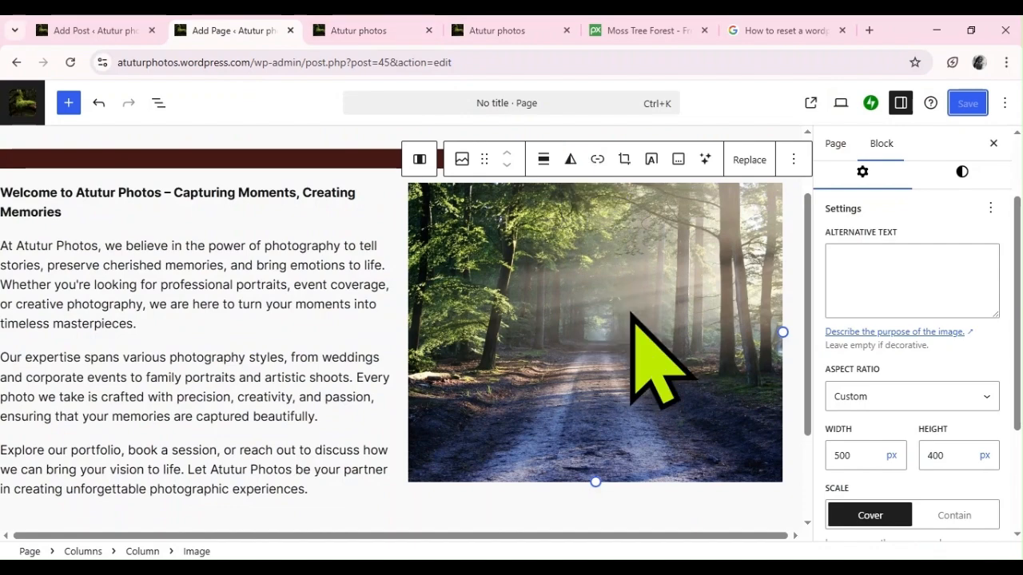
- Add a Columns block with the single-column 100 layout directly after the welcome text and image section
left_click_drag(807, 362, 813, 389)
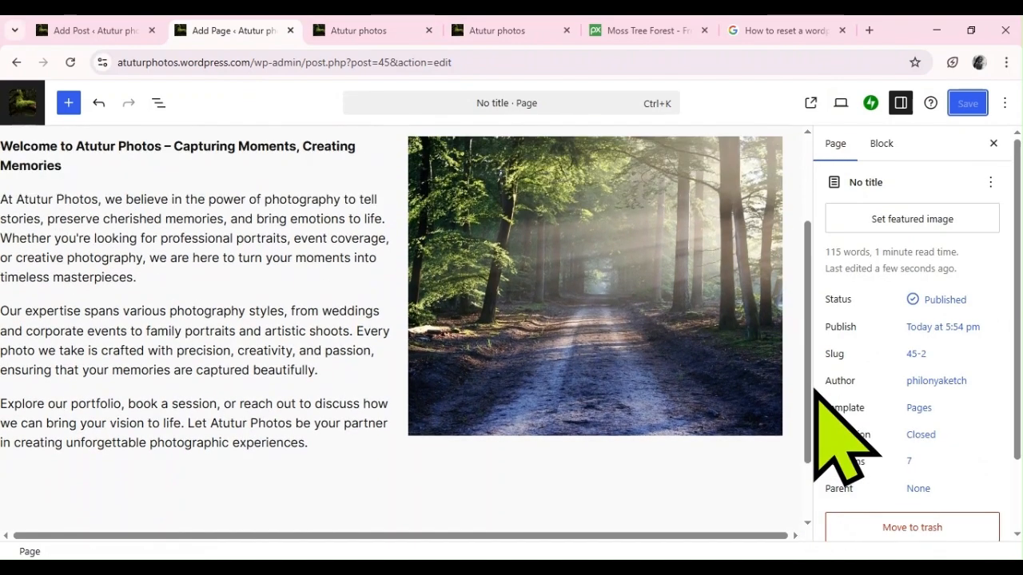
left_click(605, 334)
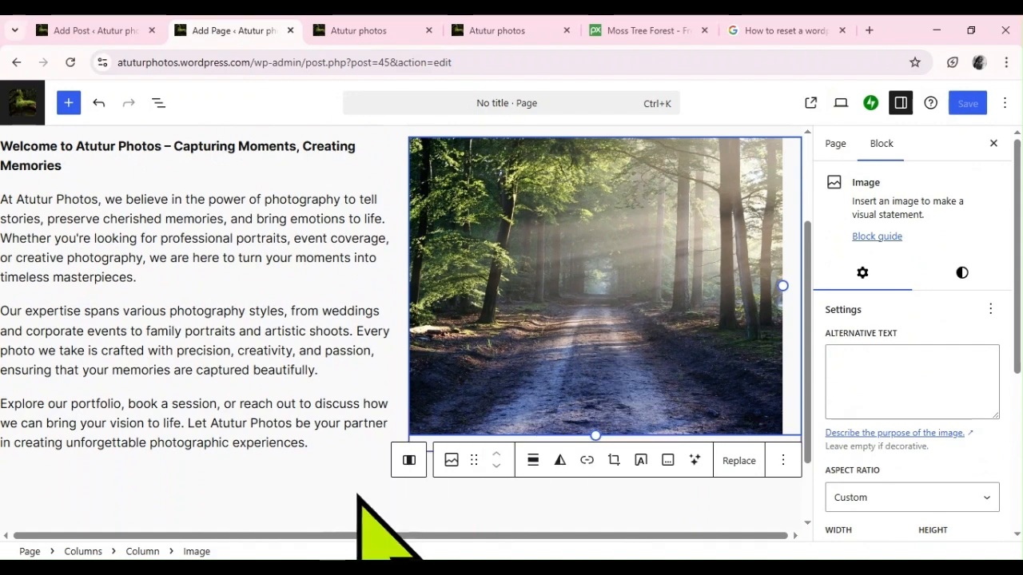
left_click(399, 459)
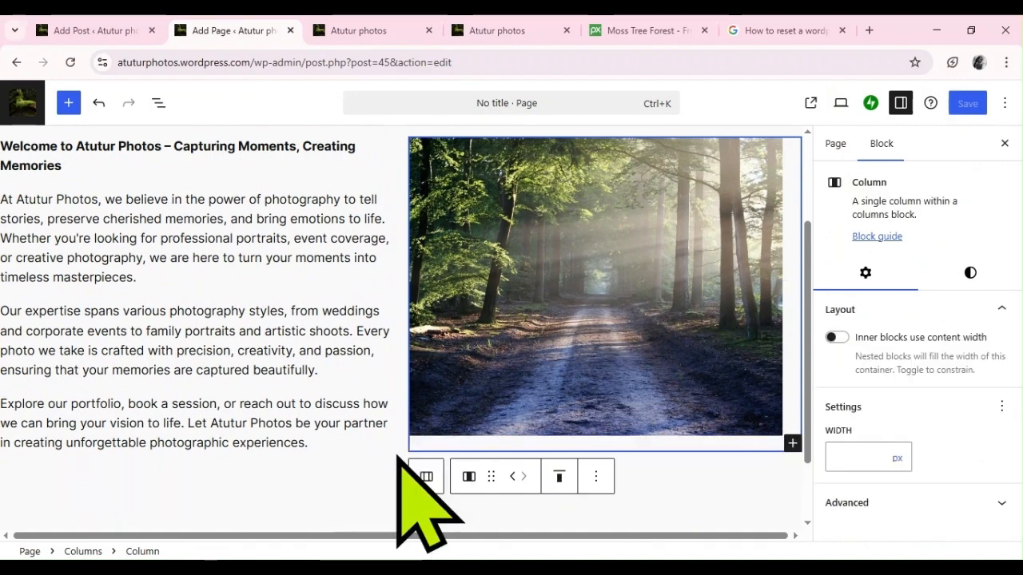
left_click(427, 477)
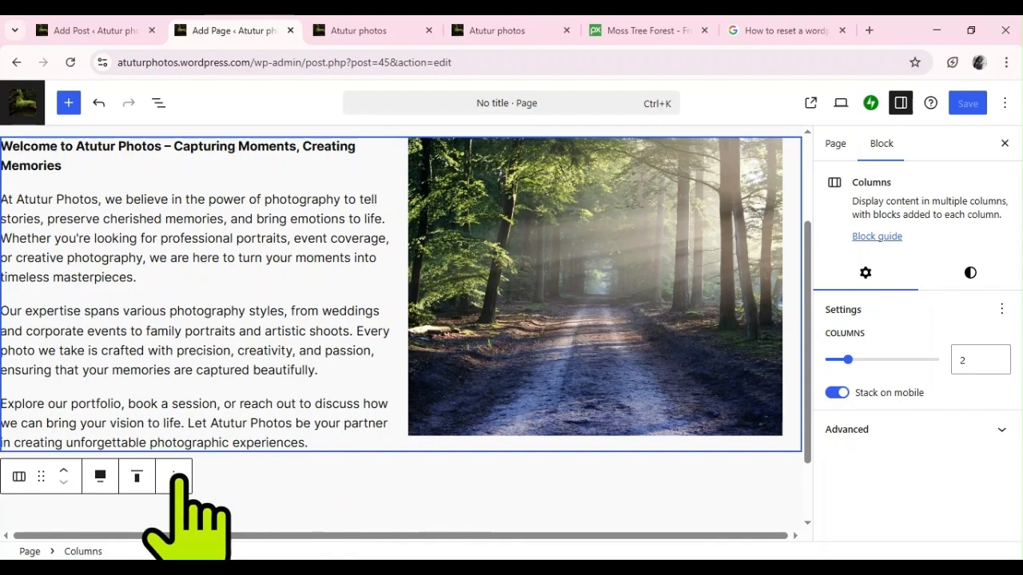
left_click(175, 477)
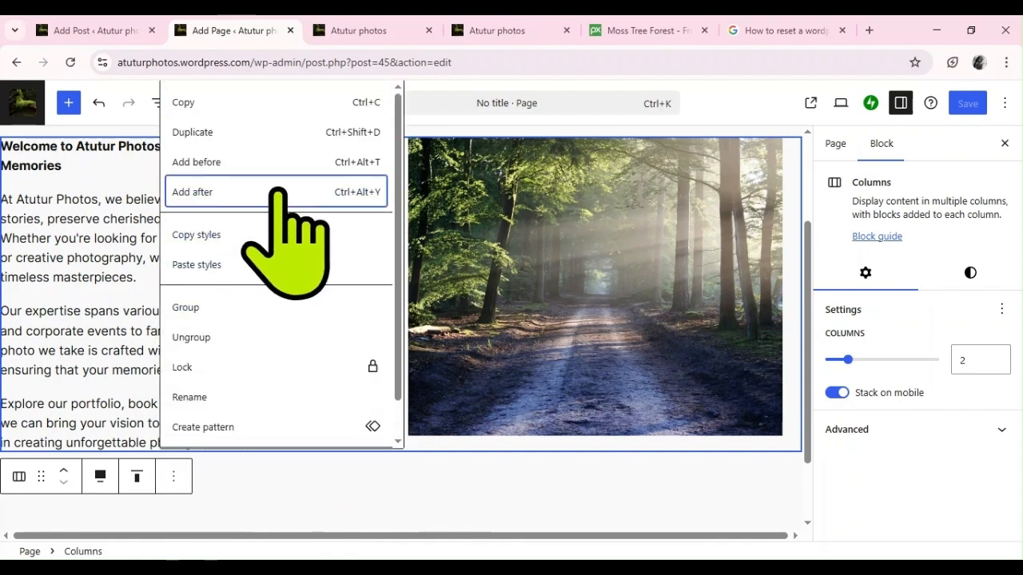
left_click(278, 192)
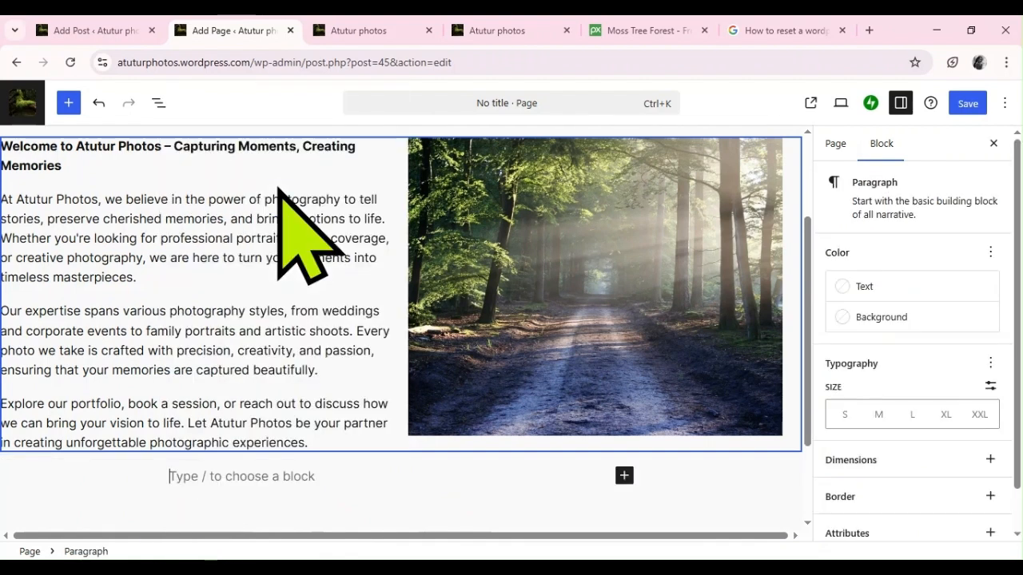
left_click(624, 476)
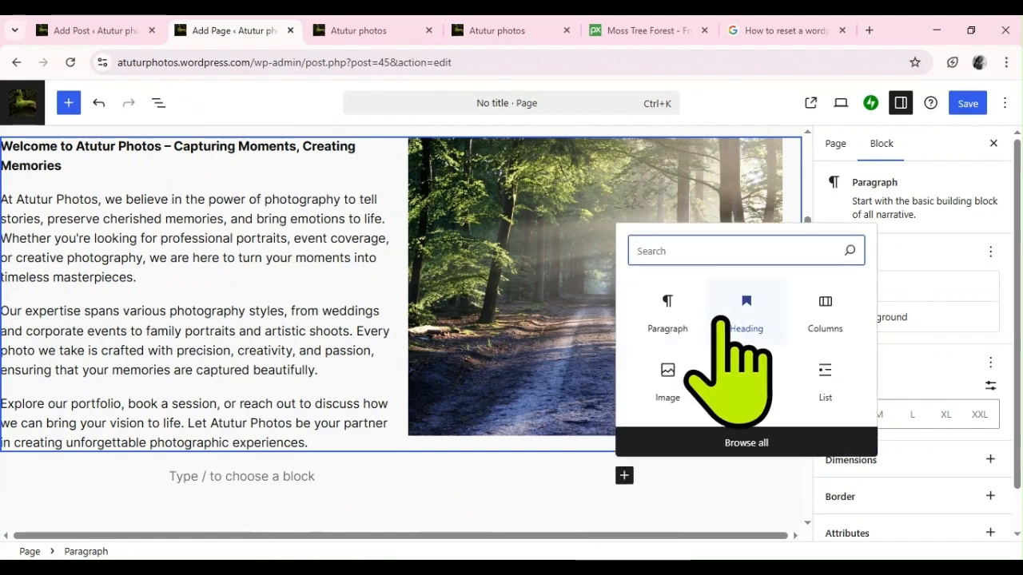
left_click(827, 310)
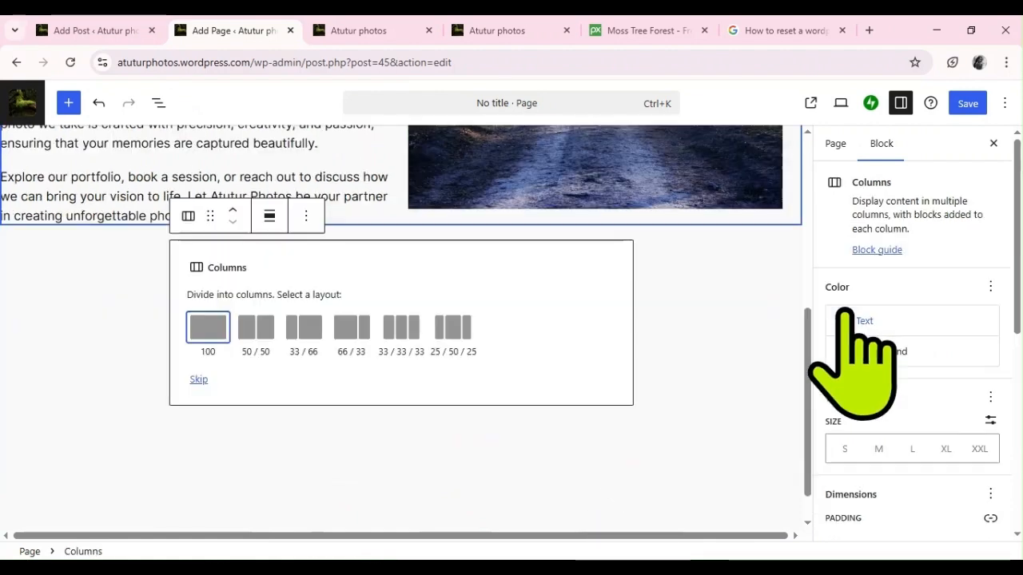
left_click(210, 330)
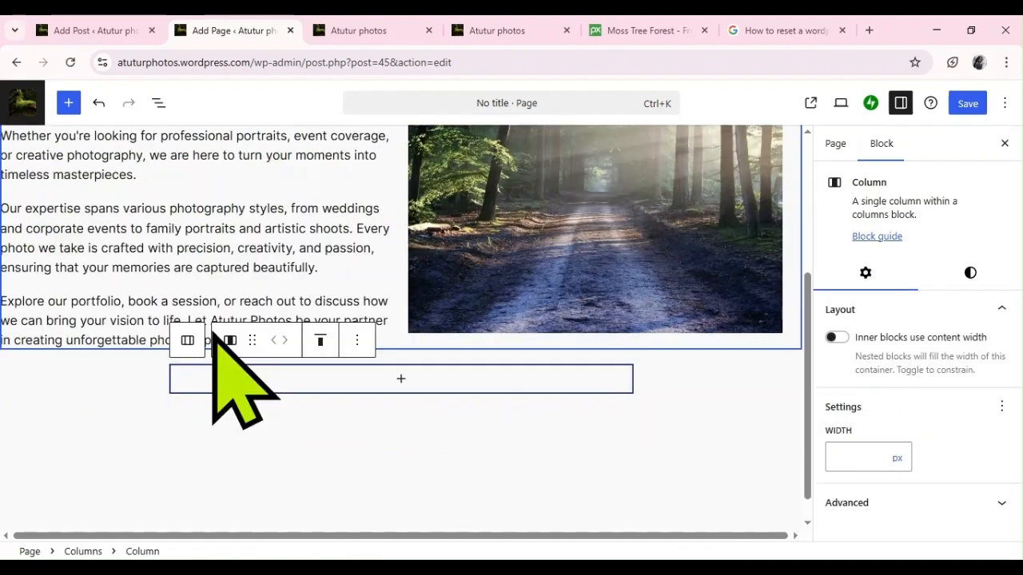
- Set the new single-column Columns block's alignment to full width
left_click(185, 340)
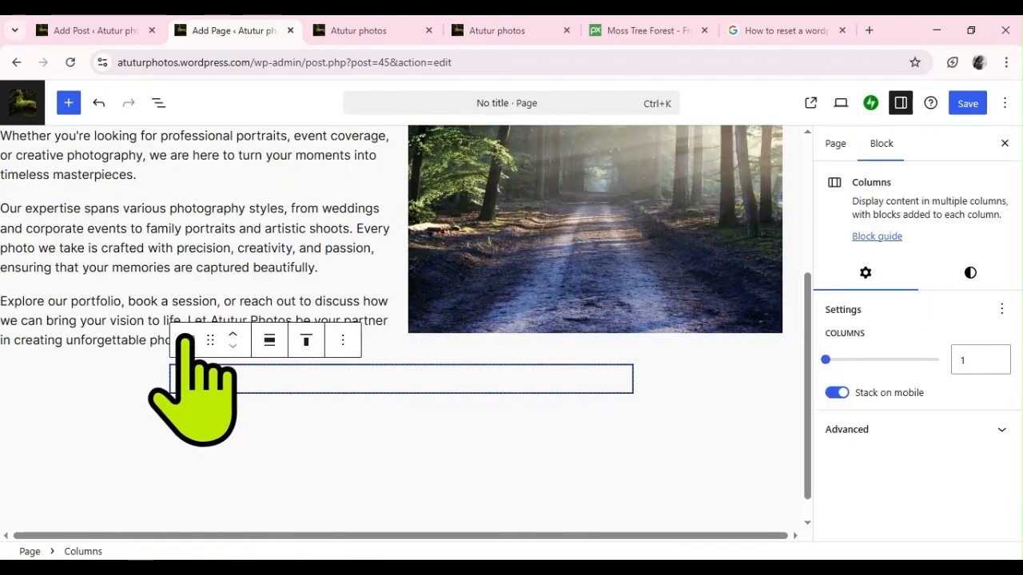
left_click(269, 342)
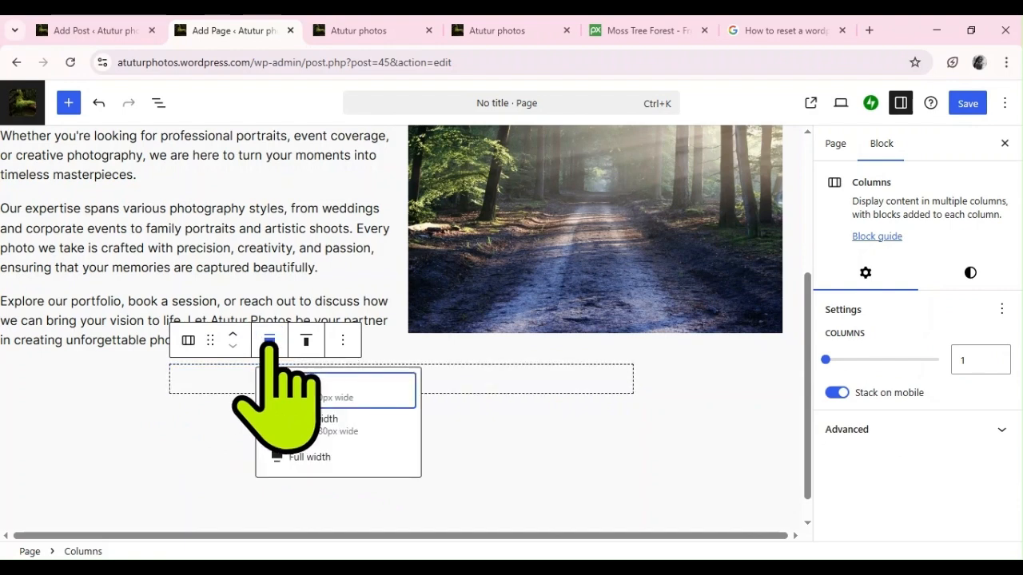
left_click(349, 459)
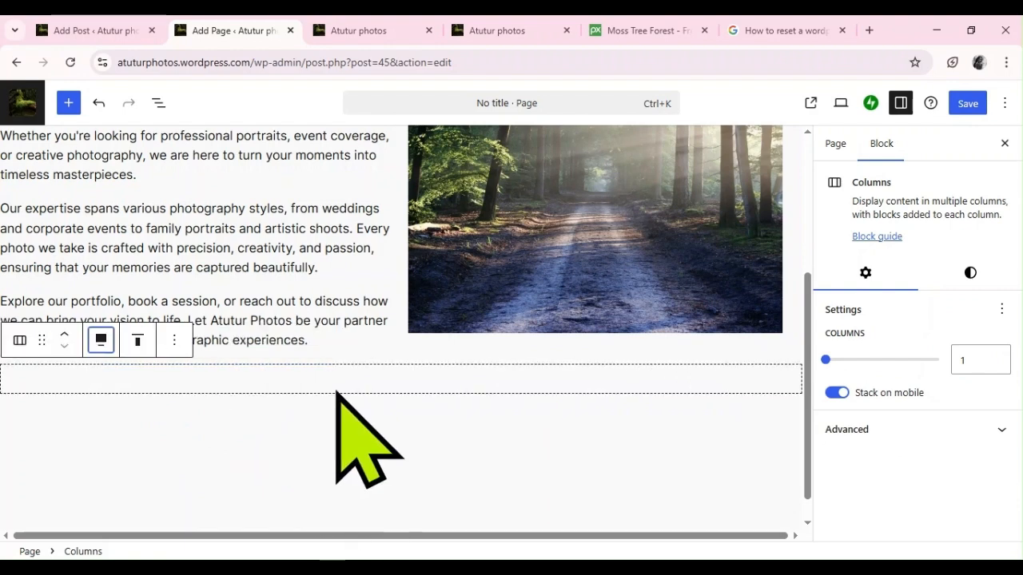
- Nest a Columns block with the 50 / 50 layout inside the full-width column
left_click(367, 382)
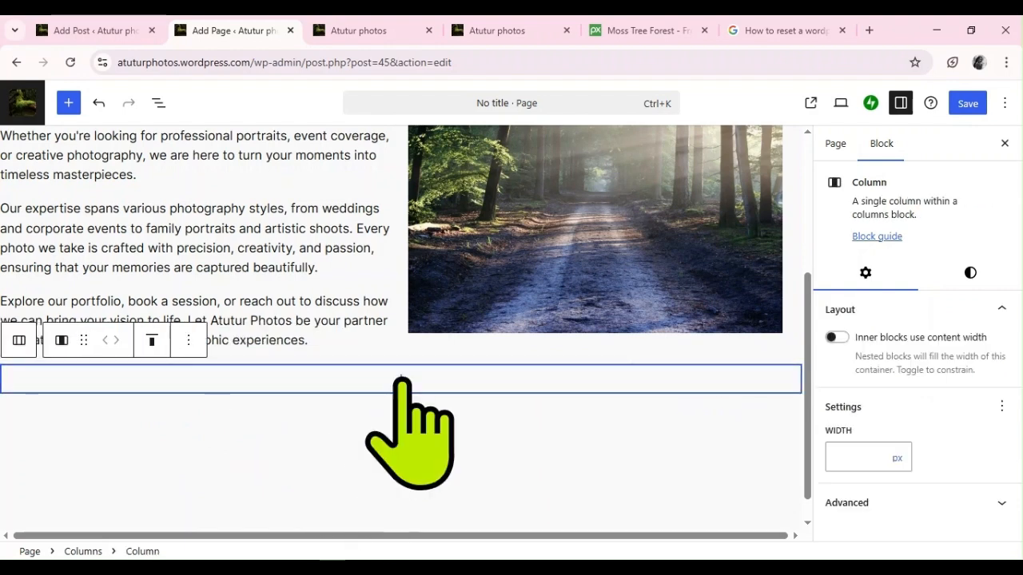
left_click(401, 379)
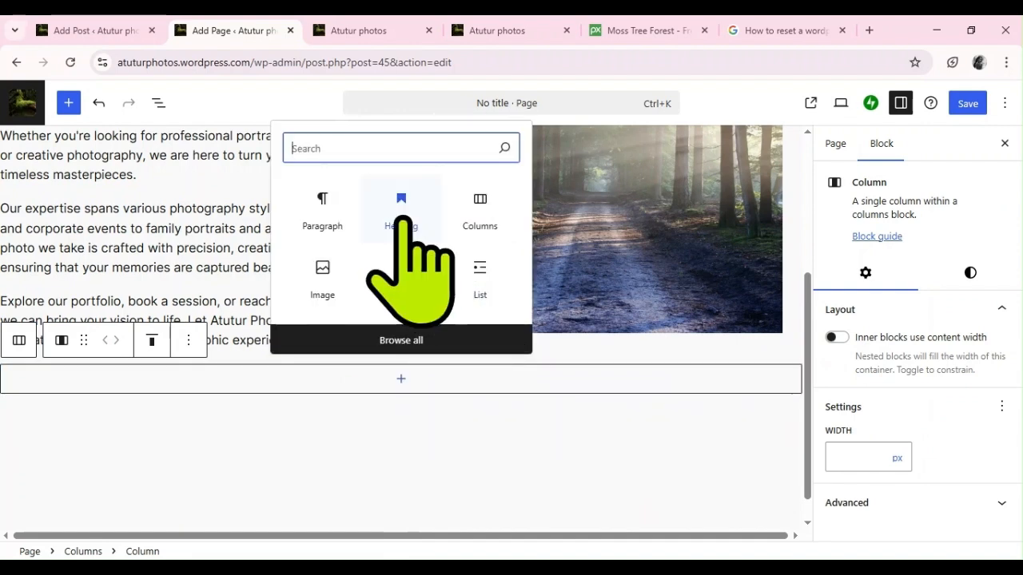
left_click(482, 206)
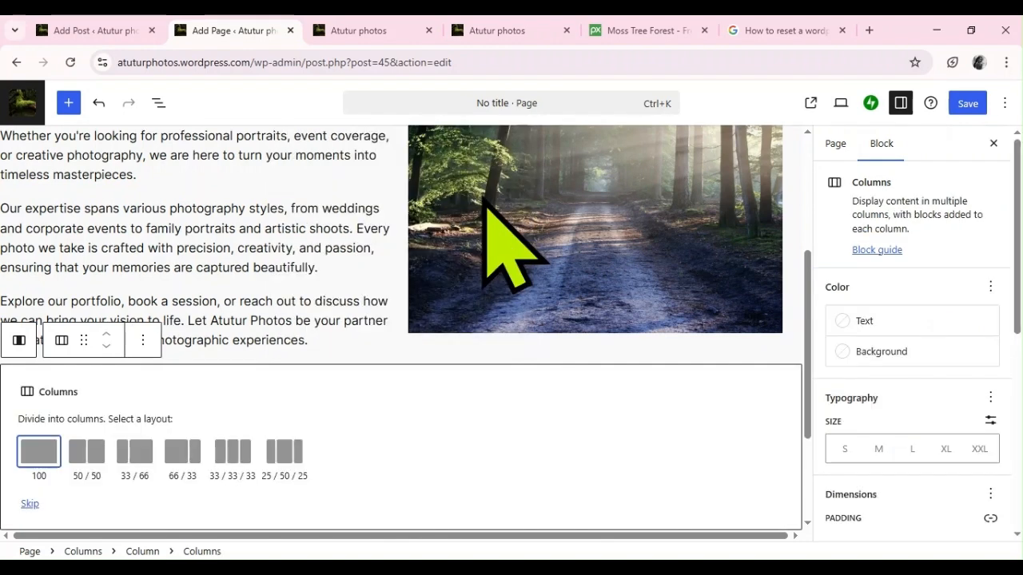
left_click(87, 452)
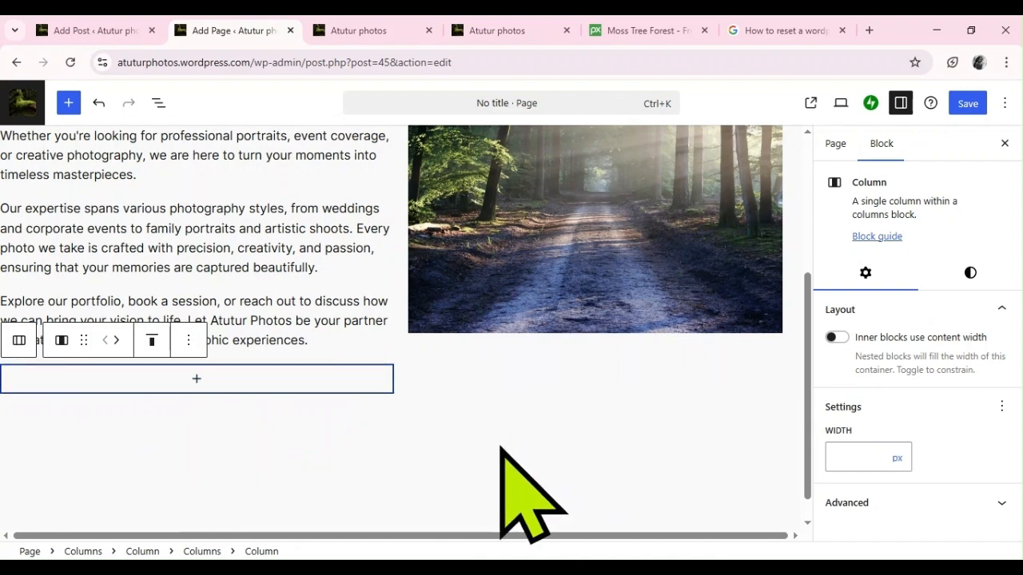
- Insert an Image block in the left nested column, using moss-7881439_1280-2.jpg from the Media Library
left_click(196, 379)
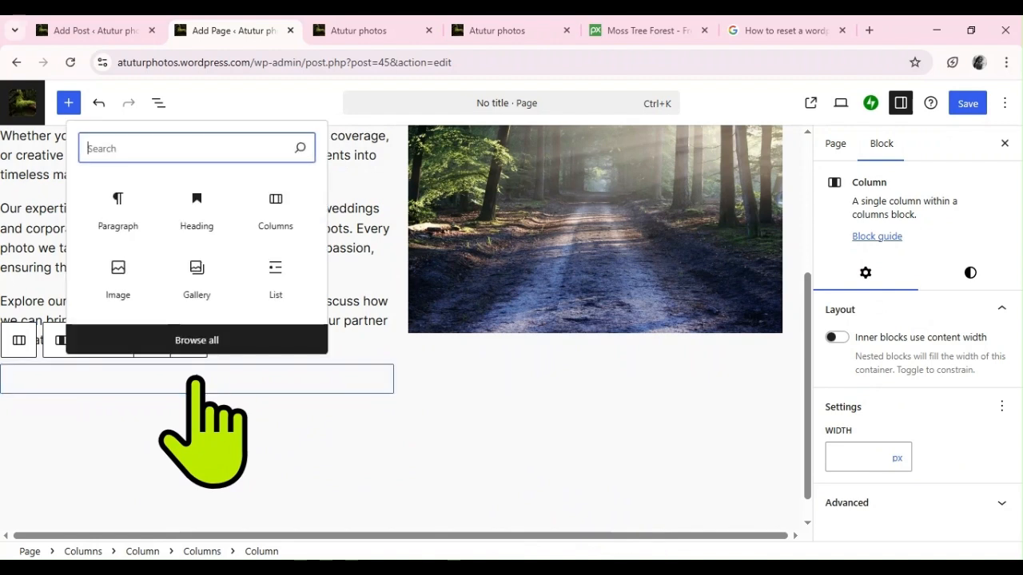
left_click(133, 289)
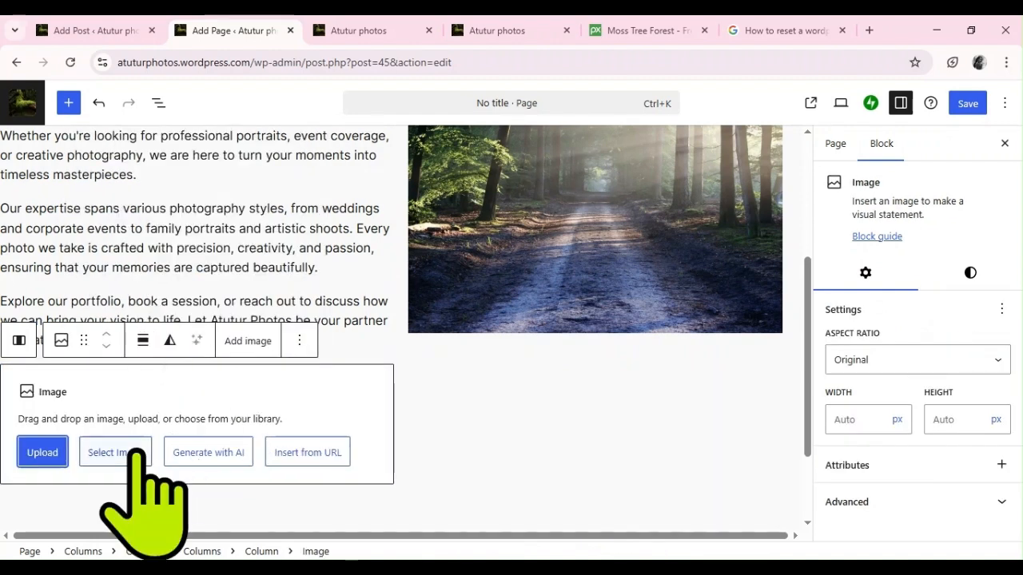
left_click(112, 454)
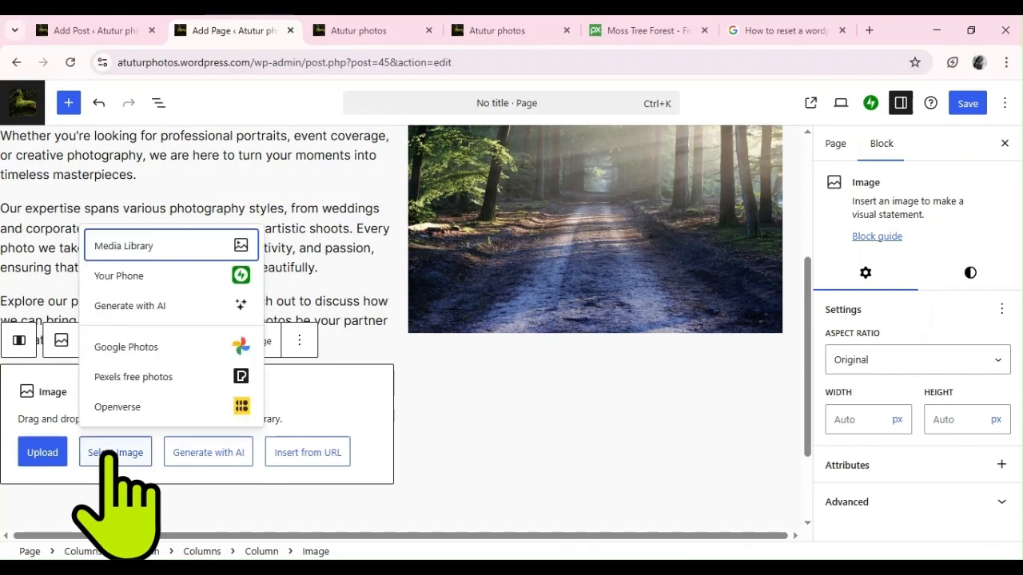
left_click(159, 243)
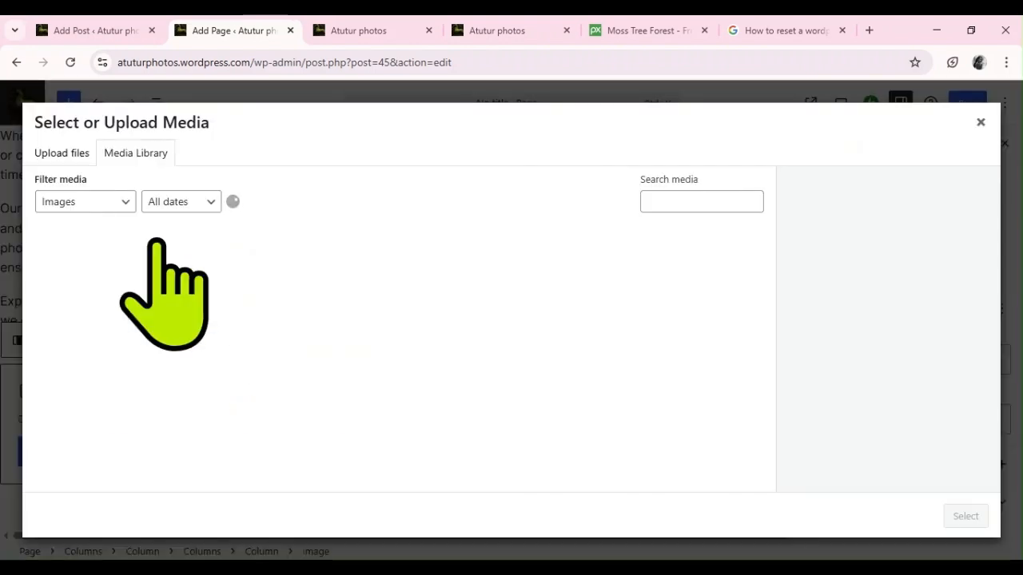
left_click(291, 249)
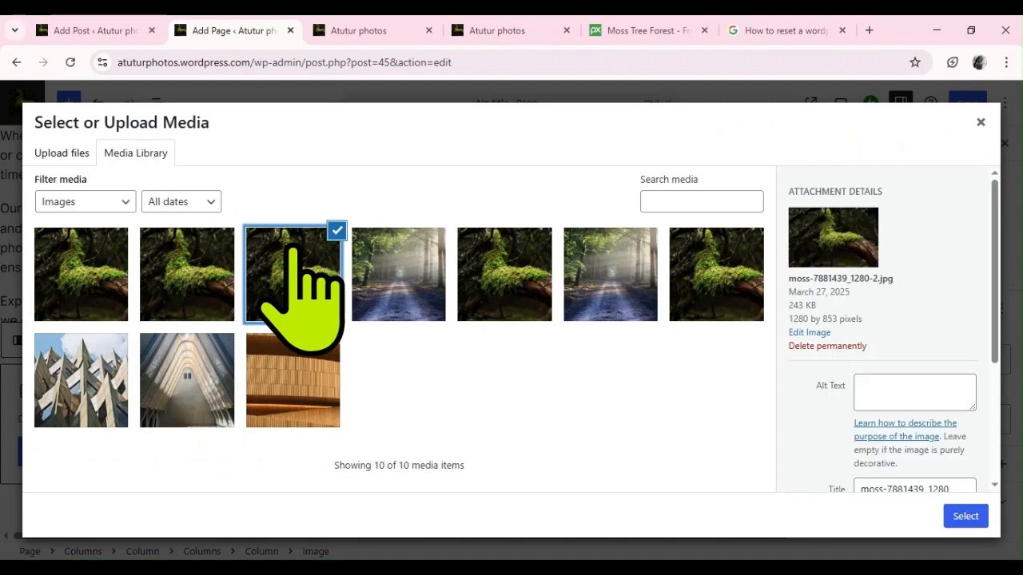
left_click(956, 515)
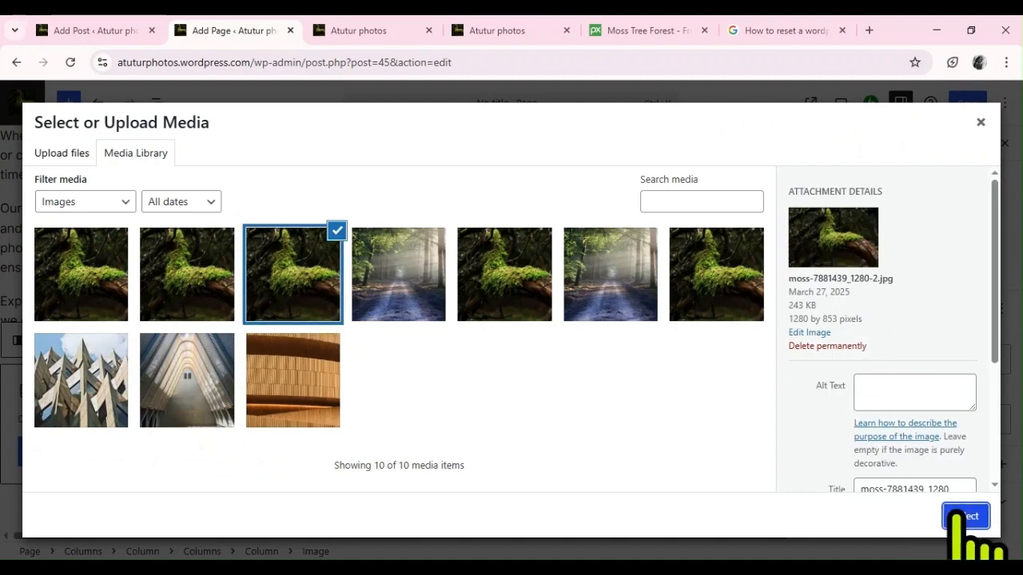
- Insert an Image block in the right nested column, using avenue-815297_1280-1.jpg from the Media Library
left_click(597, 442)
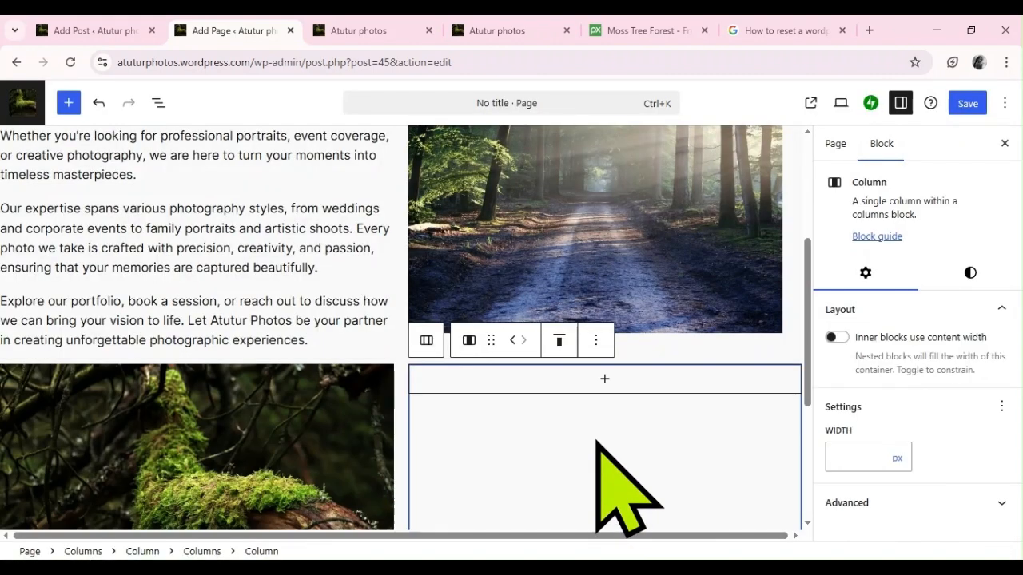
left_click(604, 379)
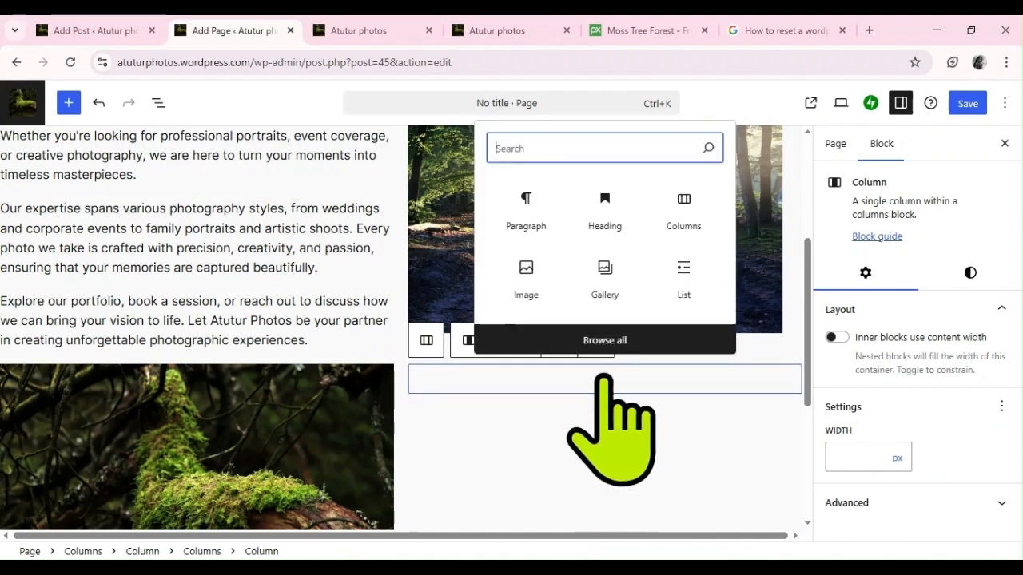
left_click(526, 275)
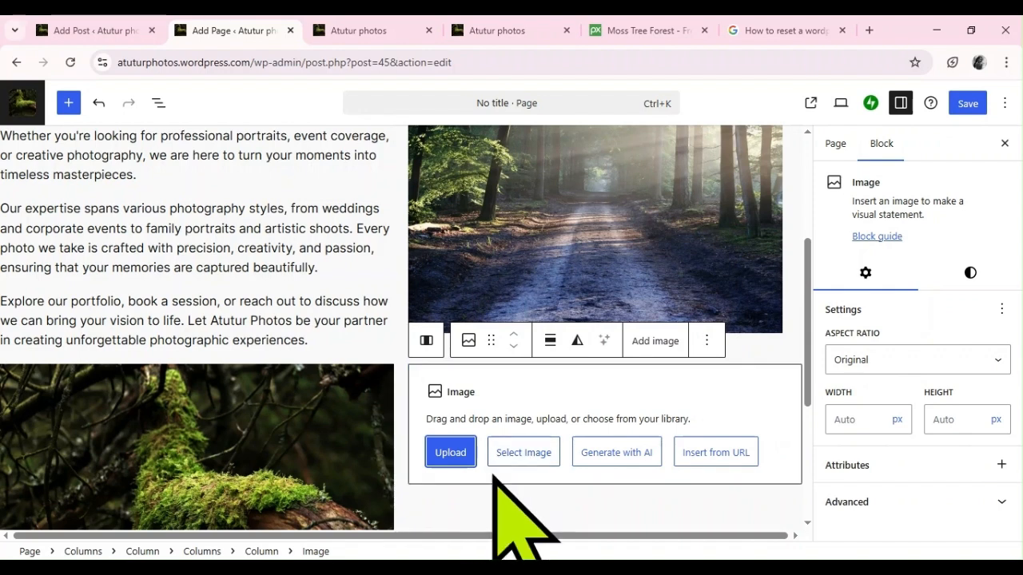
left_click(519, 452)
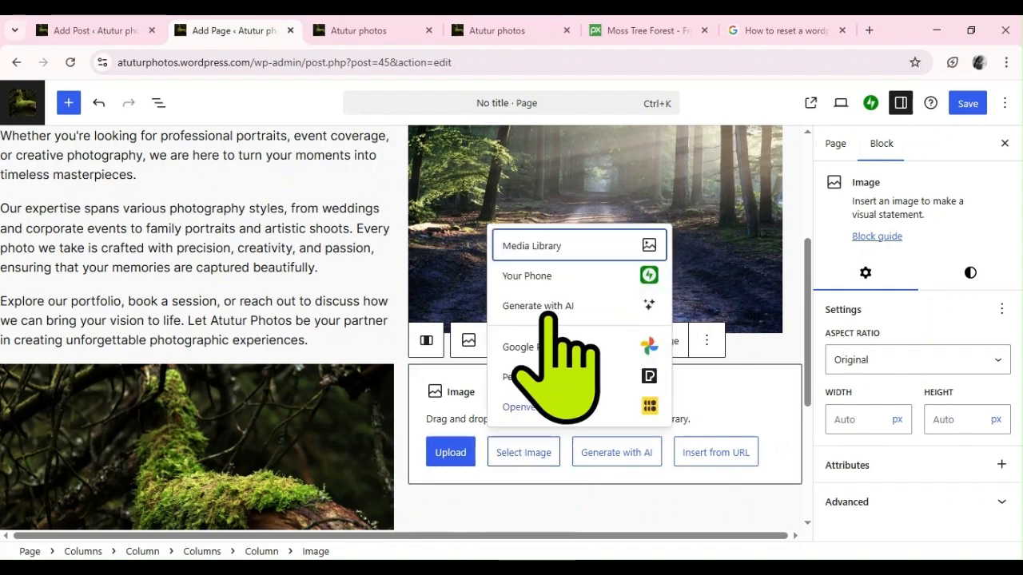
left_click(587, 250)
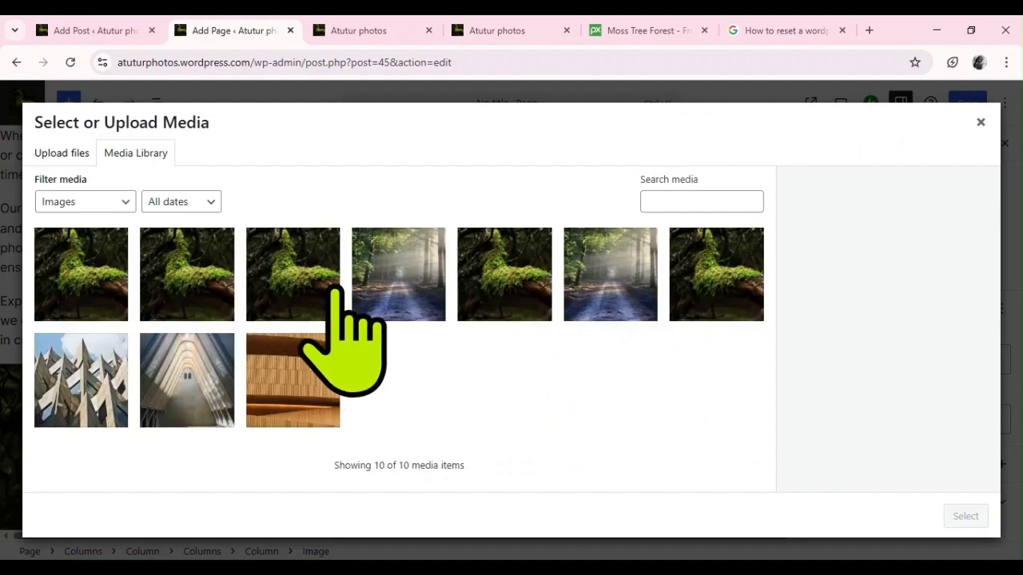
left_click(422, 280)
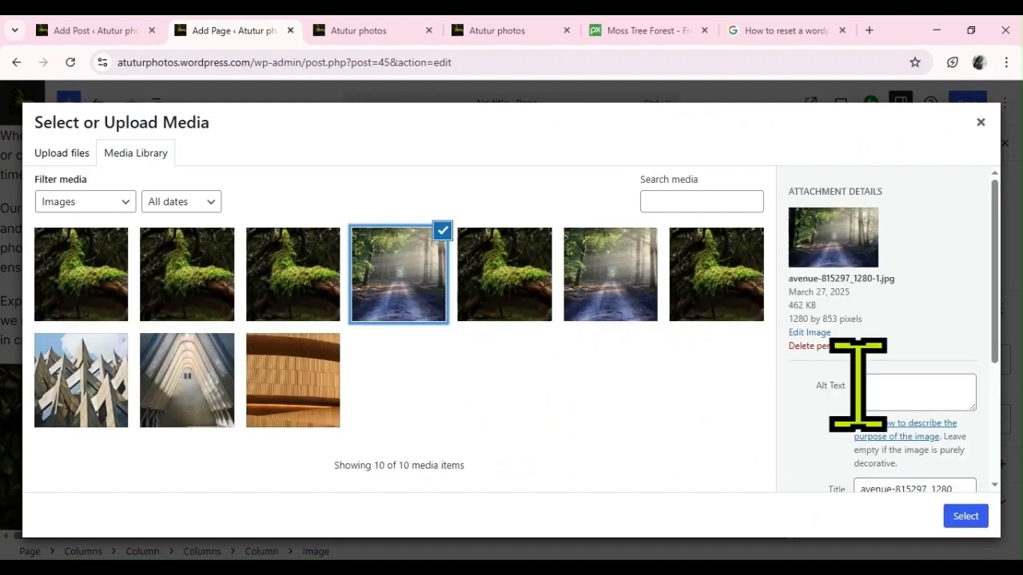
left_click(963, 516)
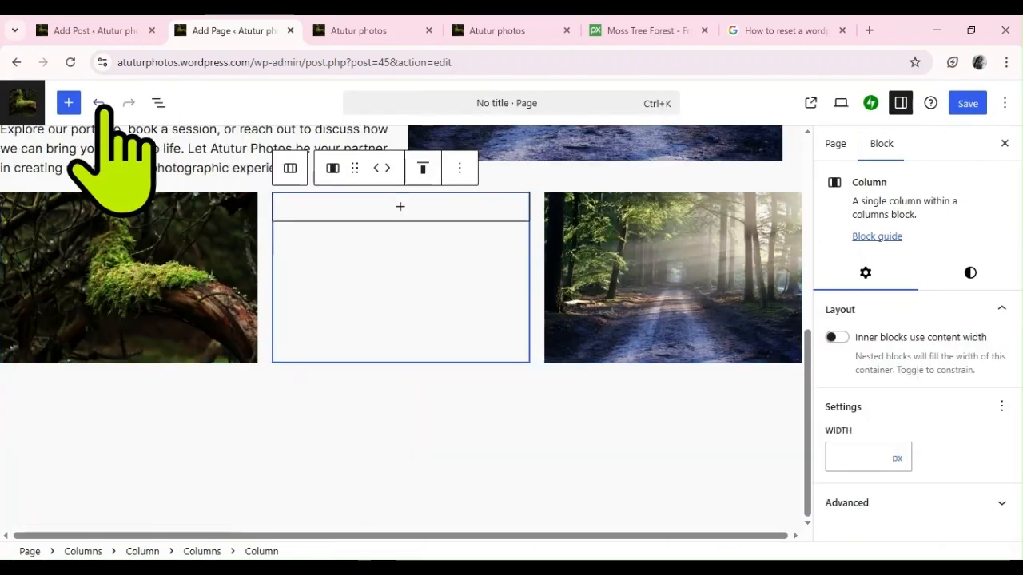
- Undo the insertion of the empty middle column between the moss and forest road images
left_click(100, 105)
left_click(99, 104)
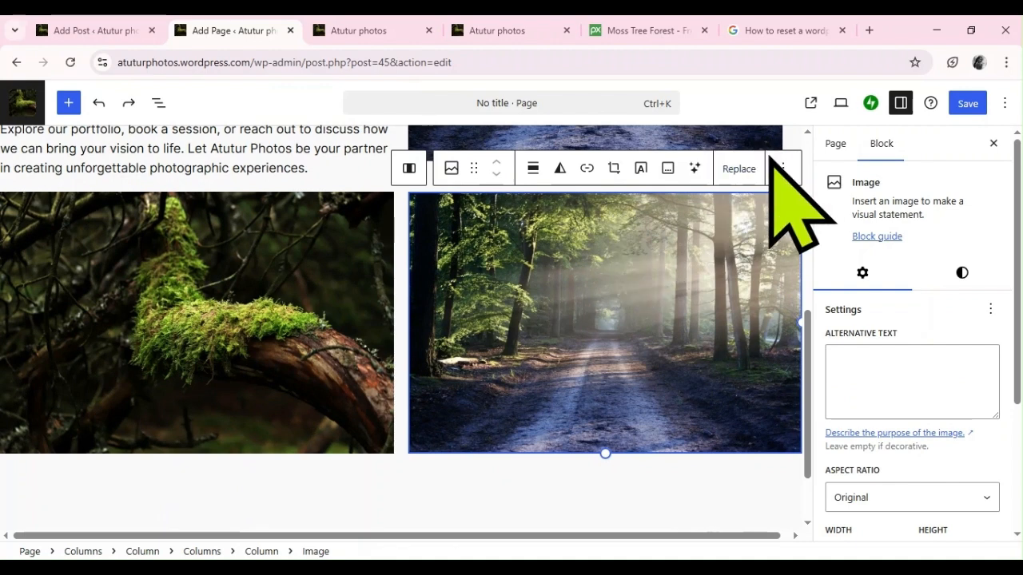
- Add a nature photography paragraph after the moss image, starting "At Atutur Photos, we specialize in capturing the beauty of nature"
left_click(332, 297)
left_click(394, 169)
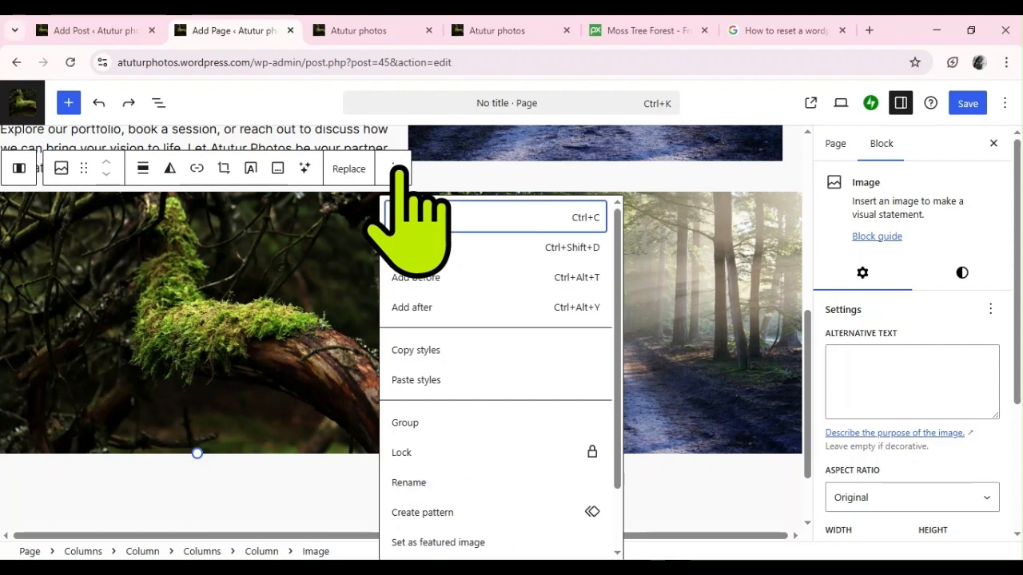
left_click(463, 310)
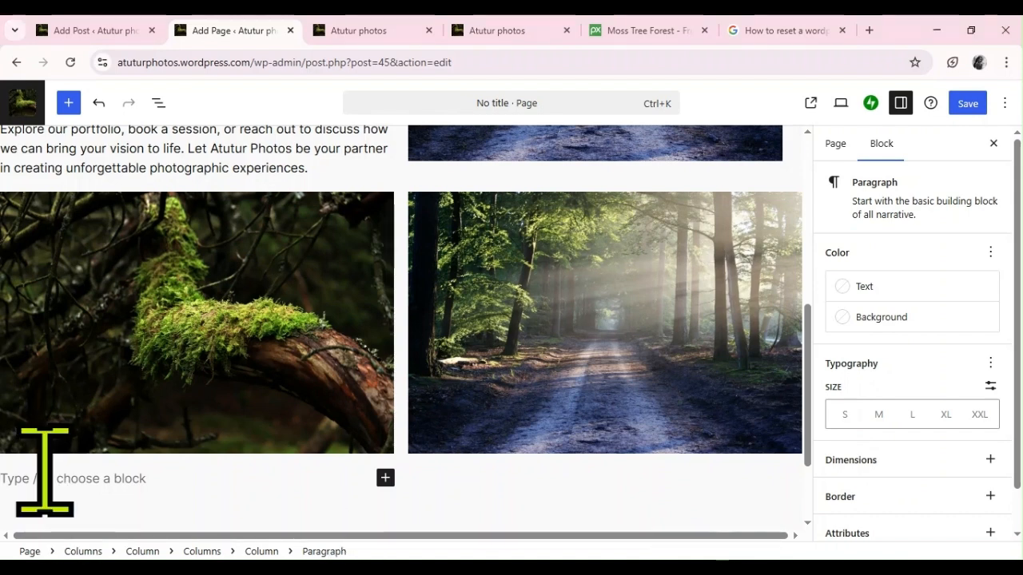
type("At Atutur Photos, we specialize in capturing the beauty of nature in its most serene and majestic form. Whether it's a tranquil forest, a breathtaking landscape, or the intricate details of wildlife, our nature photography services bring the outdoors to life. We focus on showcasing the raw, untamed beauty of nature, ensuring each photograph tells its own unique story. Our goal is to preserve the splendor of the natural world, making it timeless for you to enjoy for years to come")
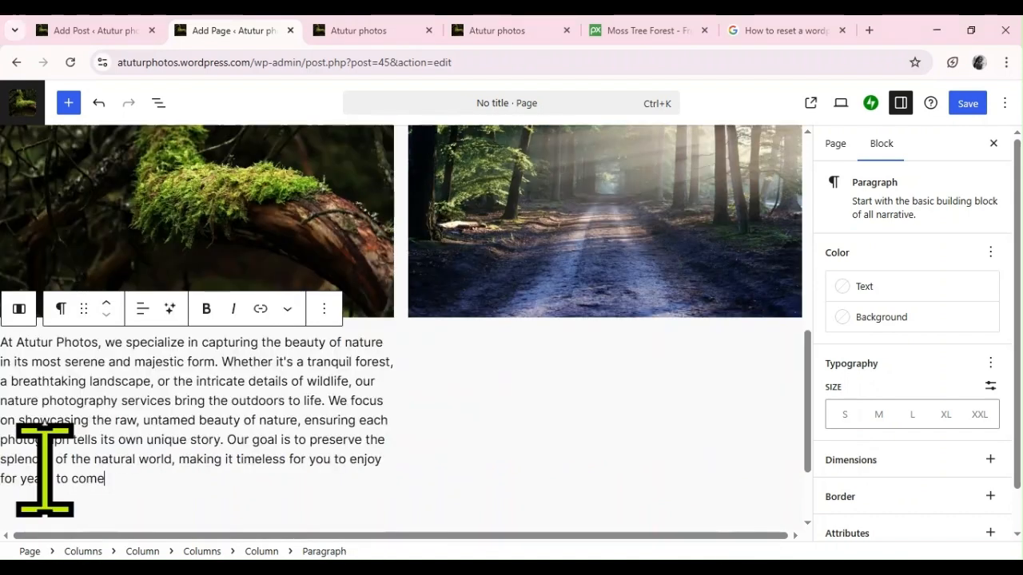
- Add a videography paragraph after the lower forest road image, starting "Our videography services at Atutur Photos are designed to tell your story in motion"
left_click(482, 353)
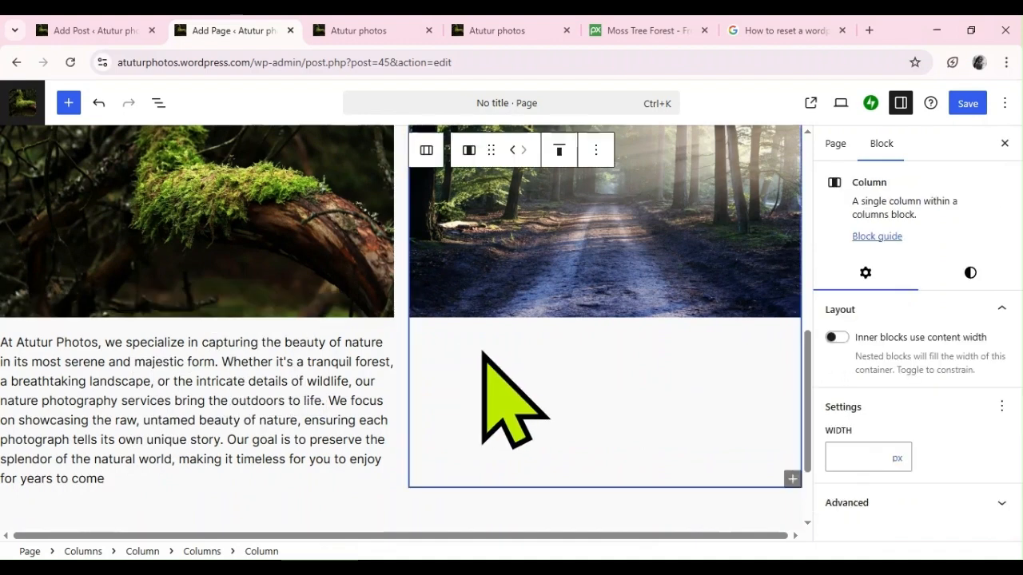
left_click(587, 294)
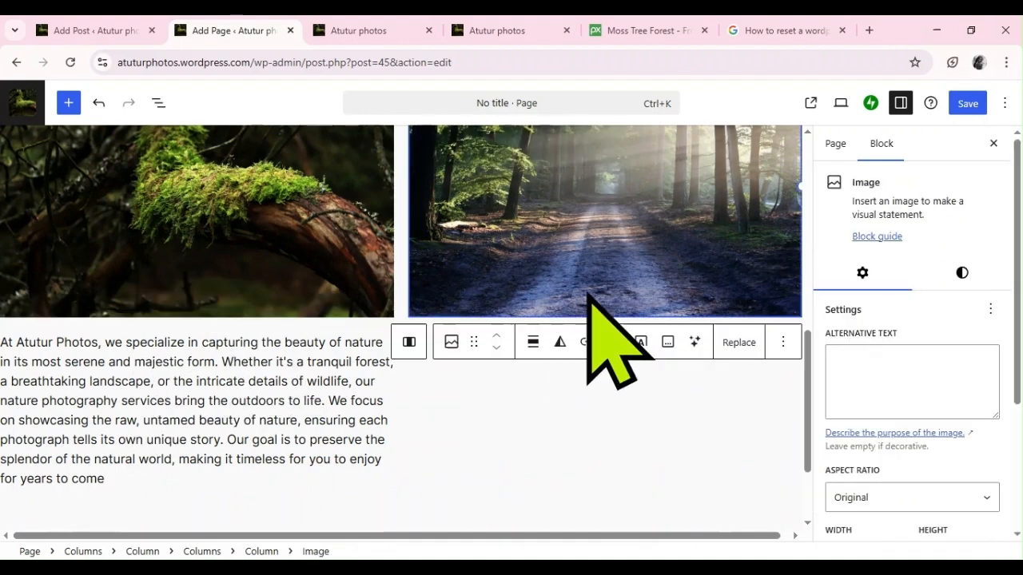
left_click(782, 342)
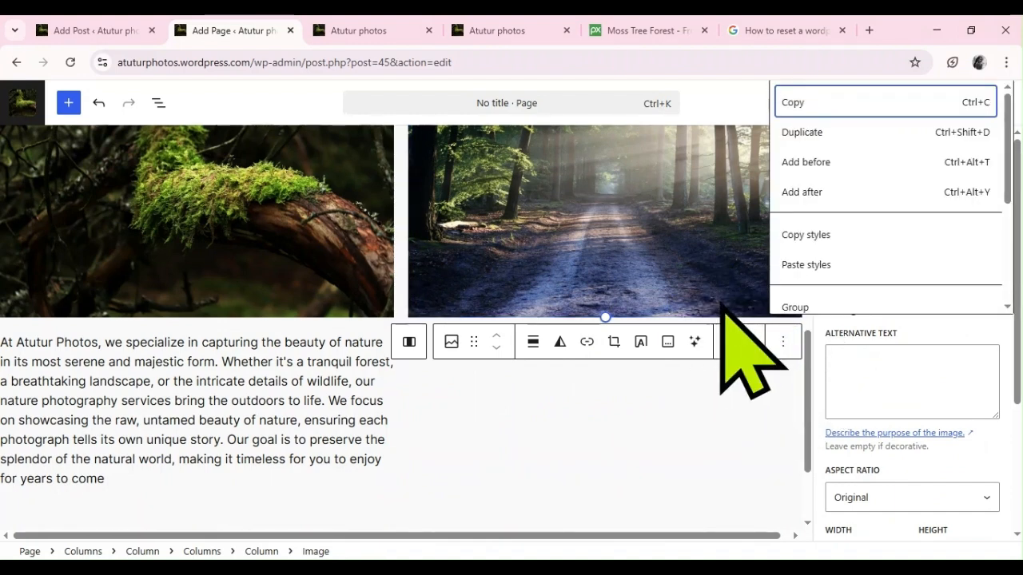
left_click(845, 204)
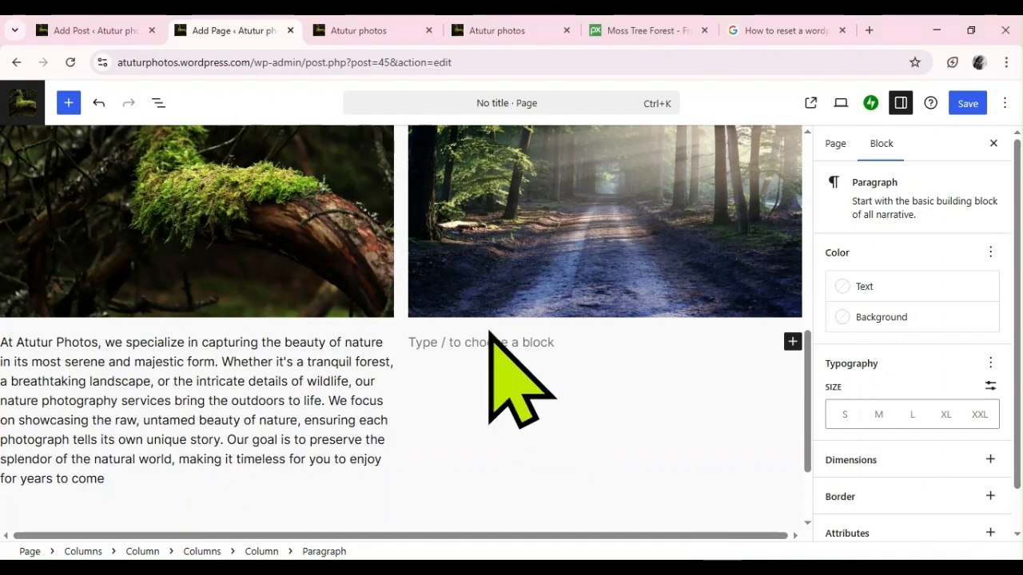
type("Our videography services at Atutur Photos are designed to tell your story in motion. Whether it’s a special event, a corporate video, or a creative project, we provide high-quality video production that captures every moment with precision and artistry. We combine expert cinematography, sound, and editing to create visually stunning videos that leave a lasting impact. From weddings to promotional videos, we are here to ensure your story is told beautifully through video, bringing it to life in a way that words cannot.")
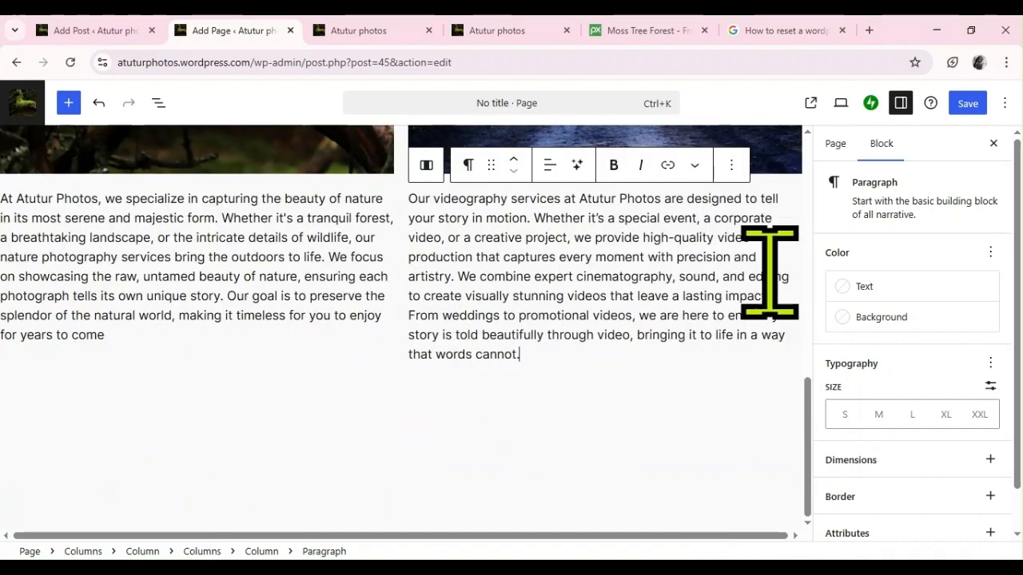
- Add a paragraph reading "Nature photography" before the moss image
left_click_drag(809, 424, 797, 276)
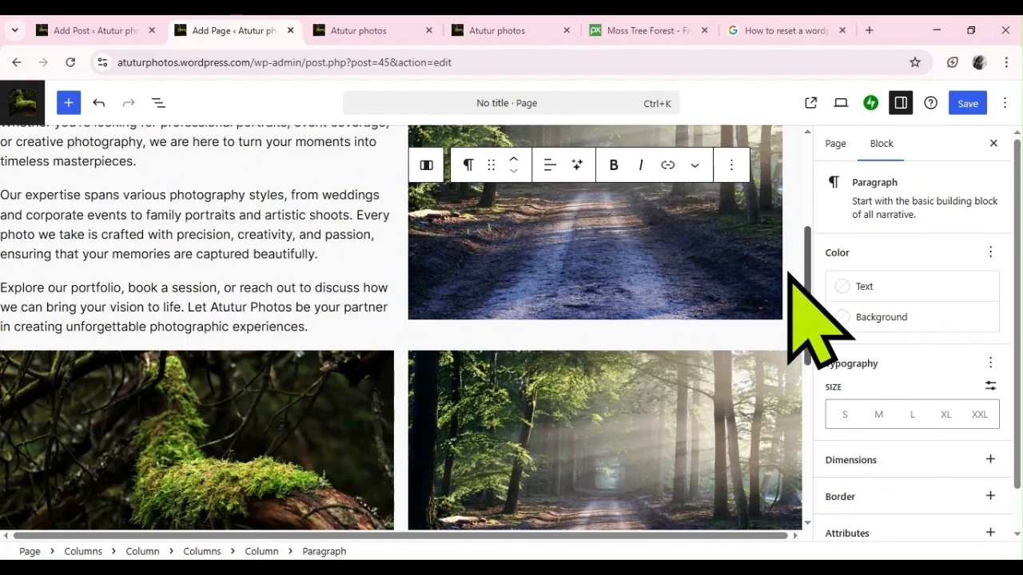
left_click(364, 460)
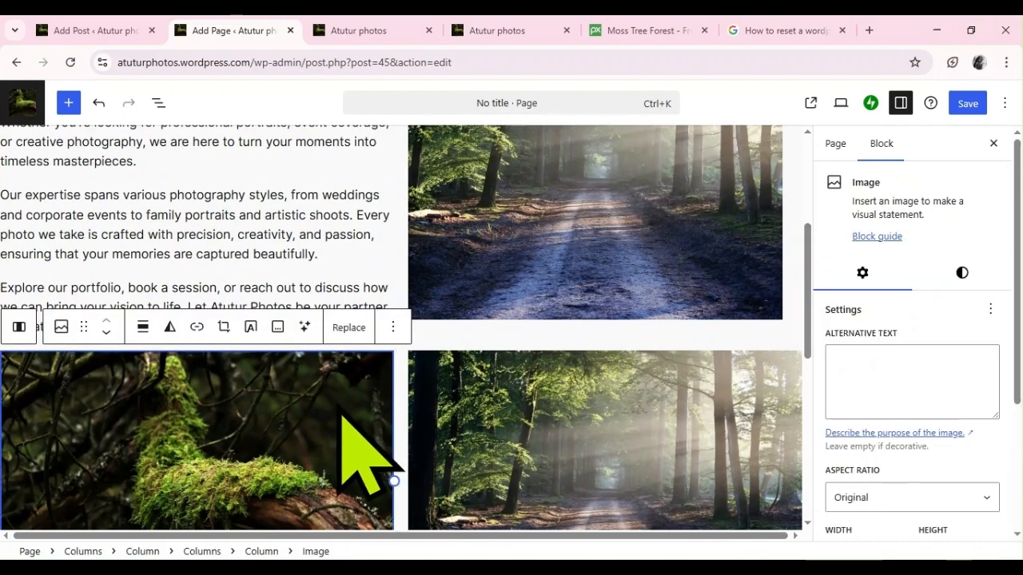
left_click(392, 327)
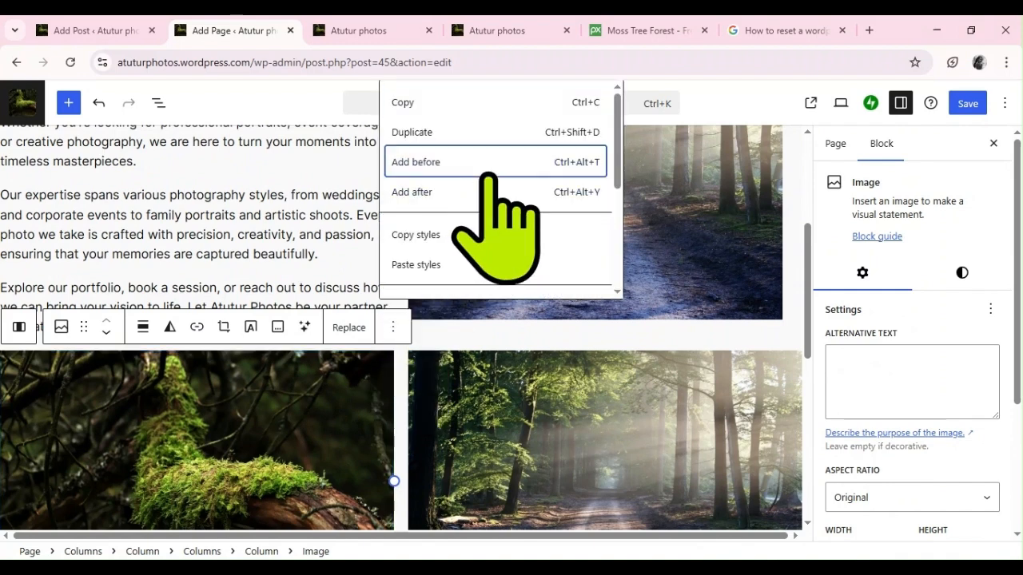
left_click(485, 170)
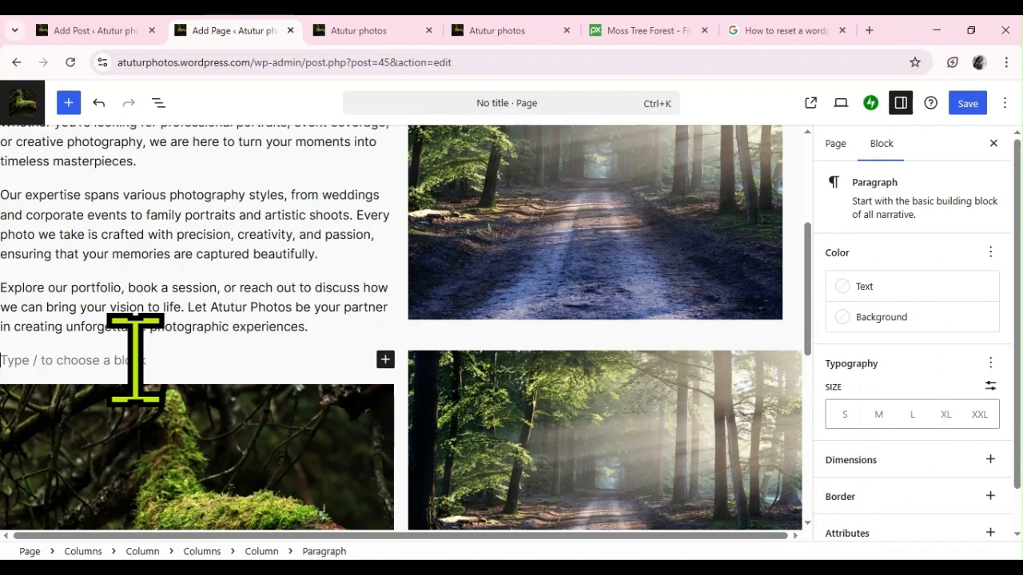
type("Nature photography")
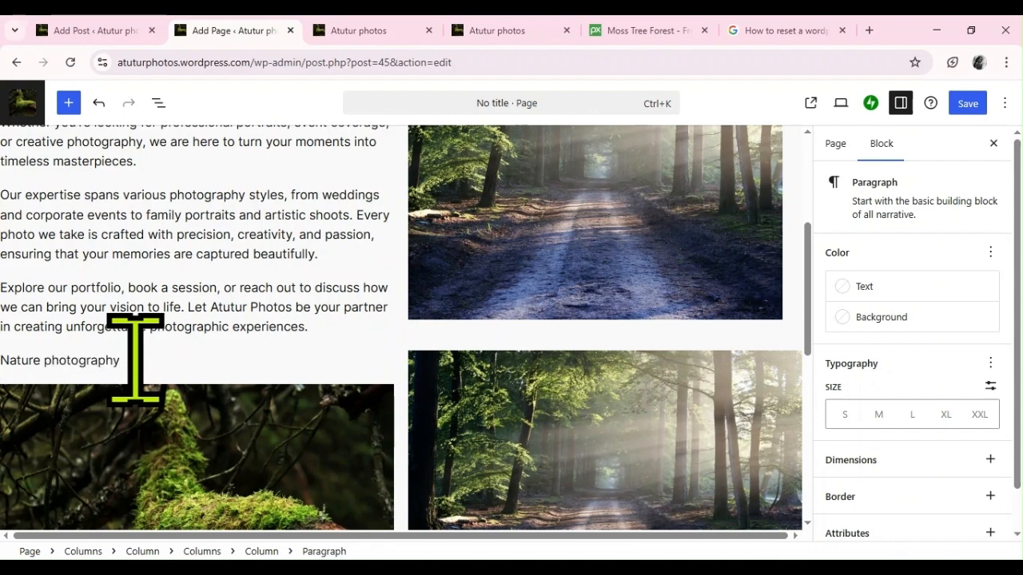
- Add a paragraph reading "Videography" before the lower forest road image
left_click(560, 400)
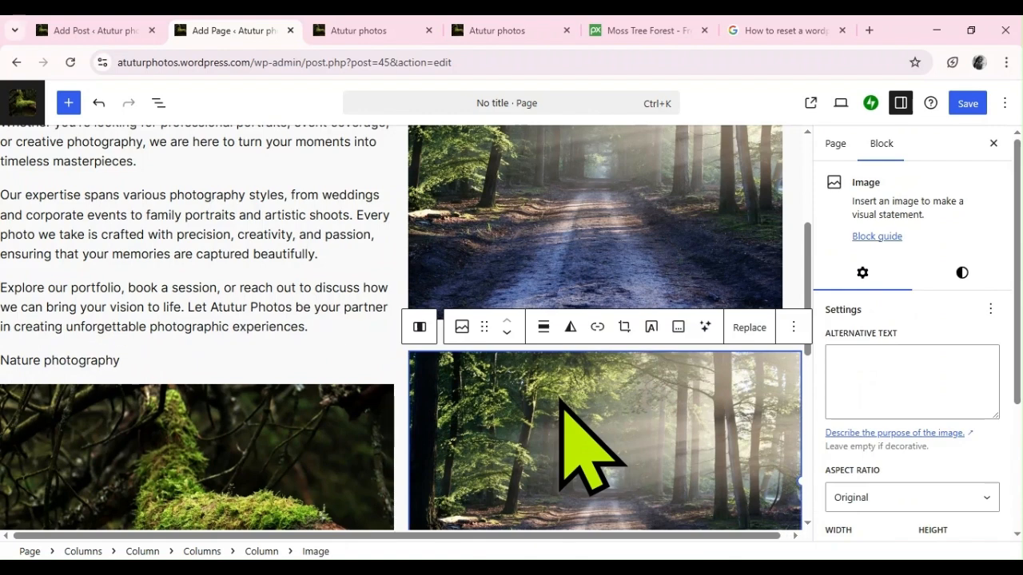
left_click(793, 327)
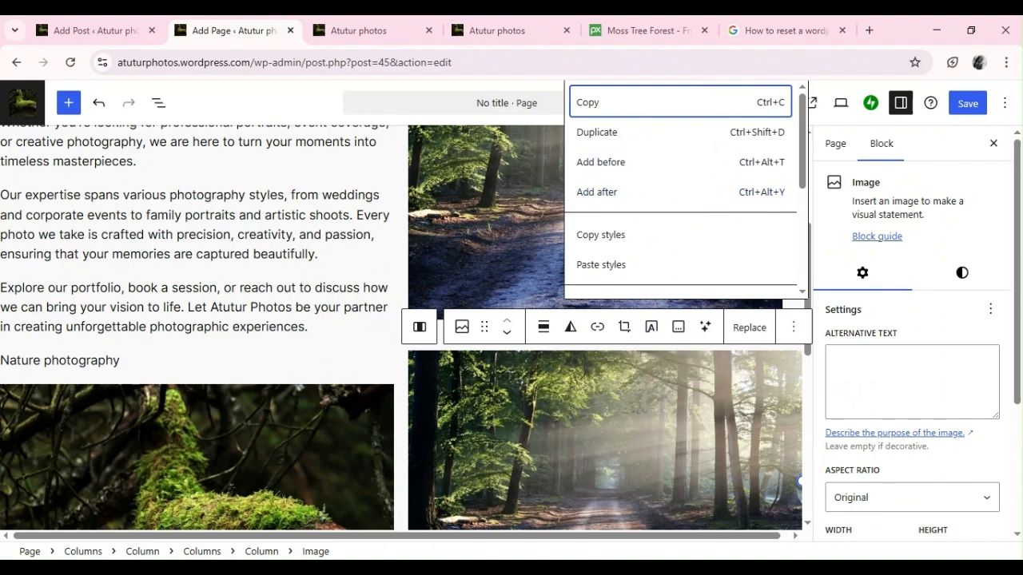
left_click(734, 524)
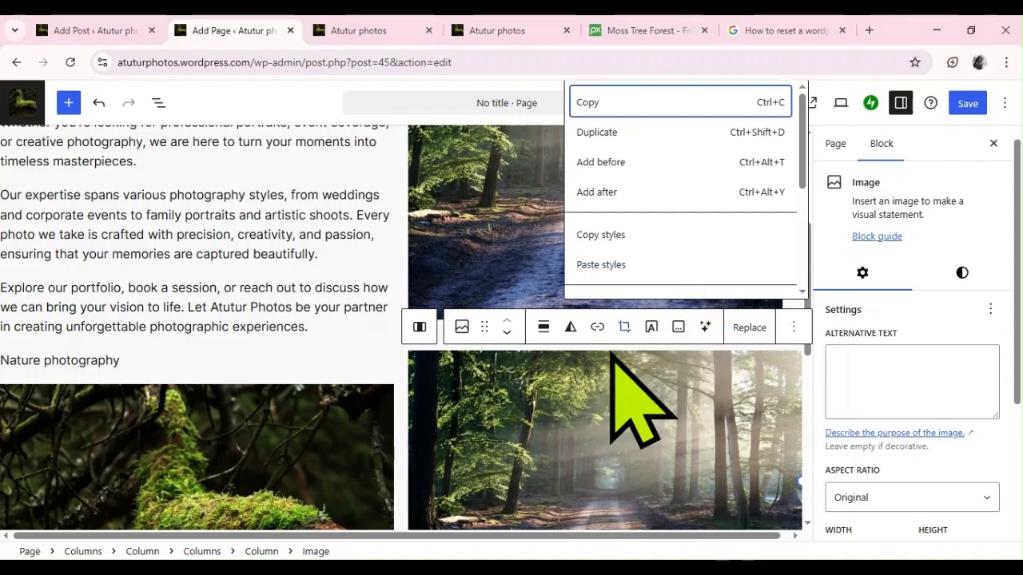
left_click(604, 389)
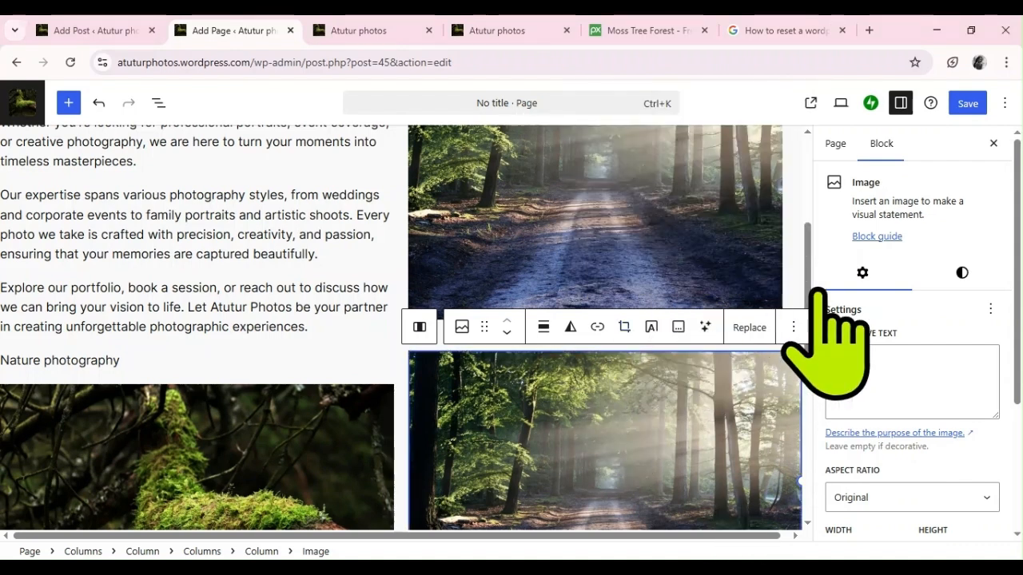
left_click(793, 327)
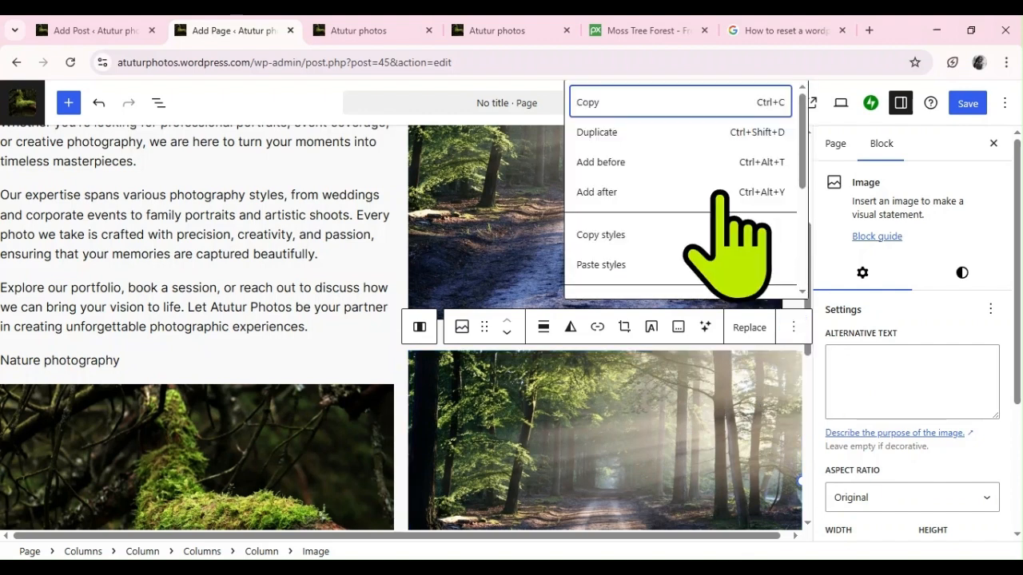
left_click(653, 162)
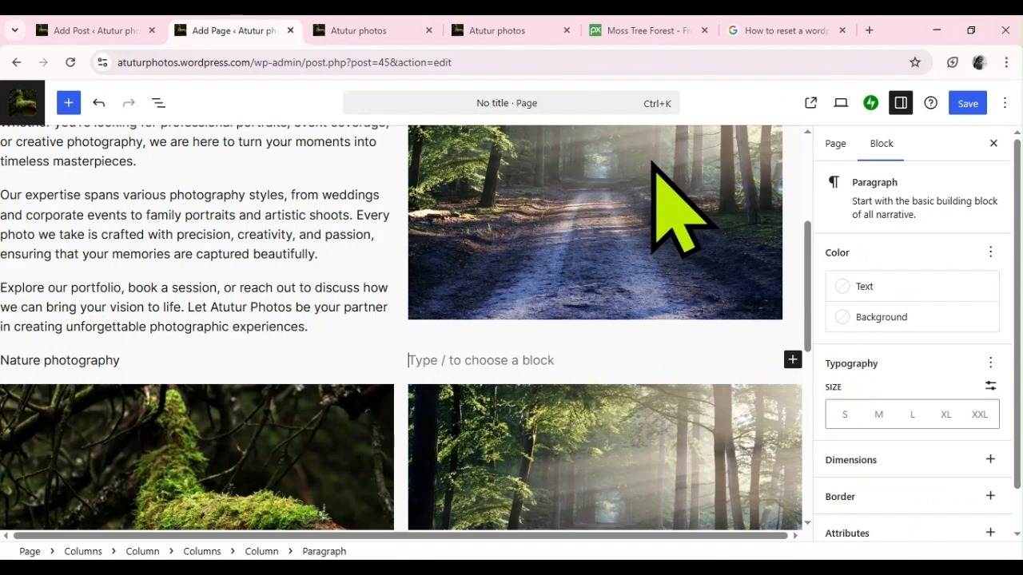
type("Vid")
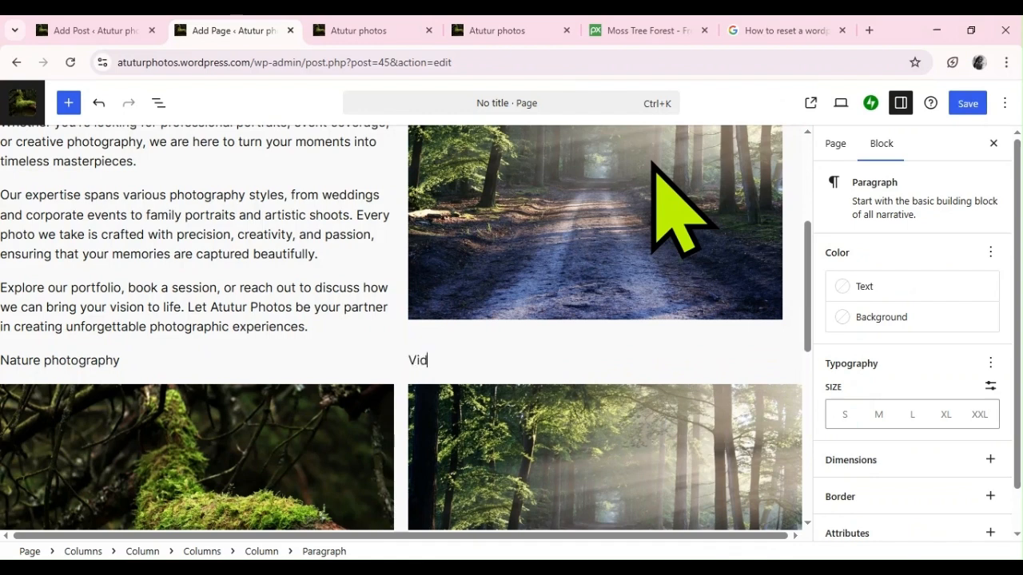
type("eograph")
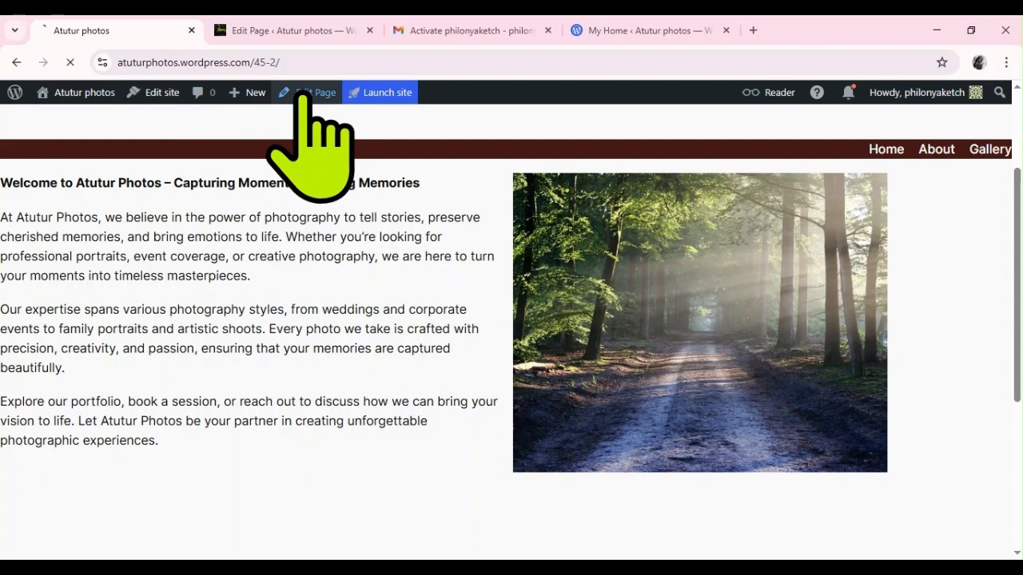
- Switch to Gmail and check the inbox's latest messages, including the Updates category
left_click(424, 26)
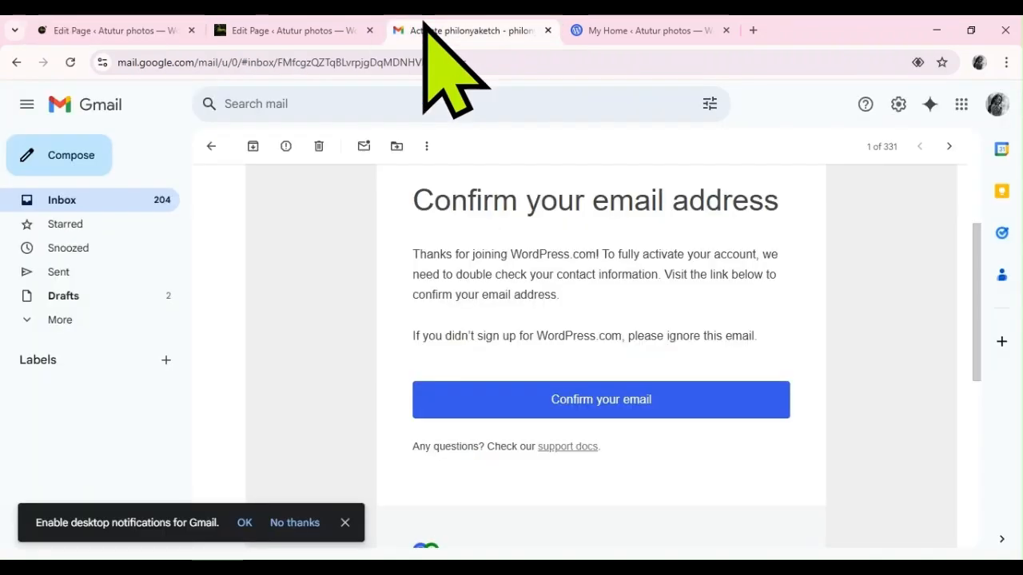
left_click(210, 146)
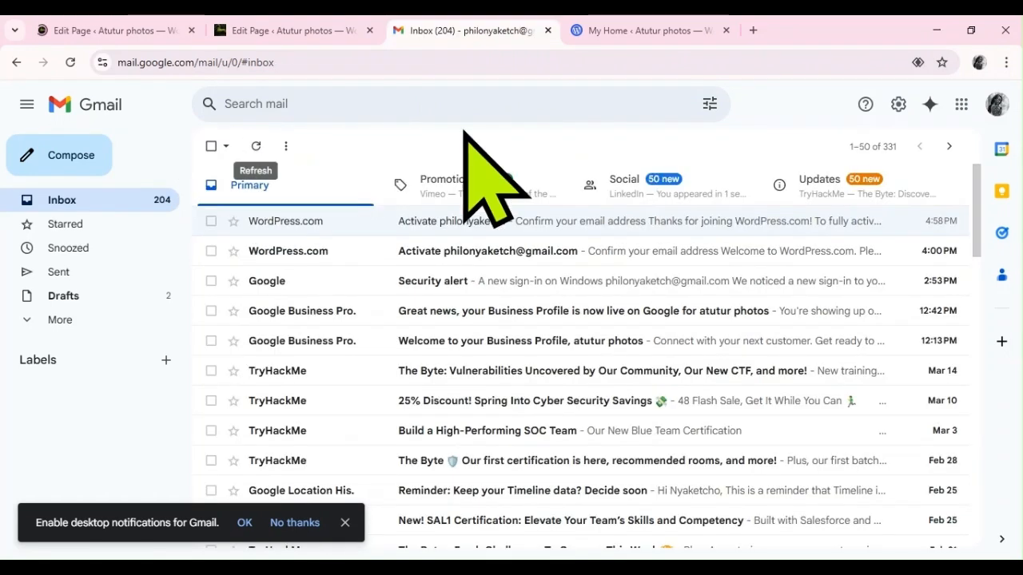
left_click(832, 179)
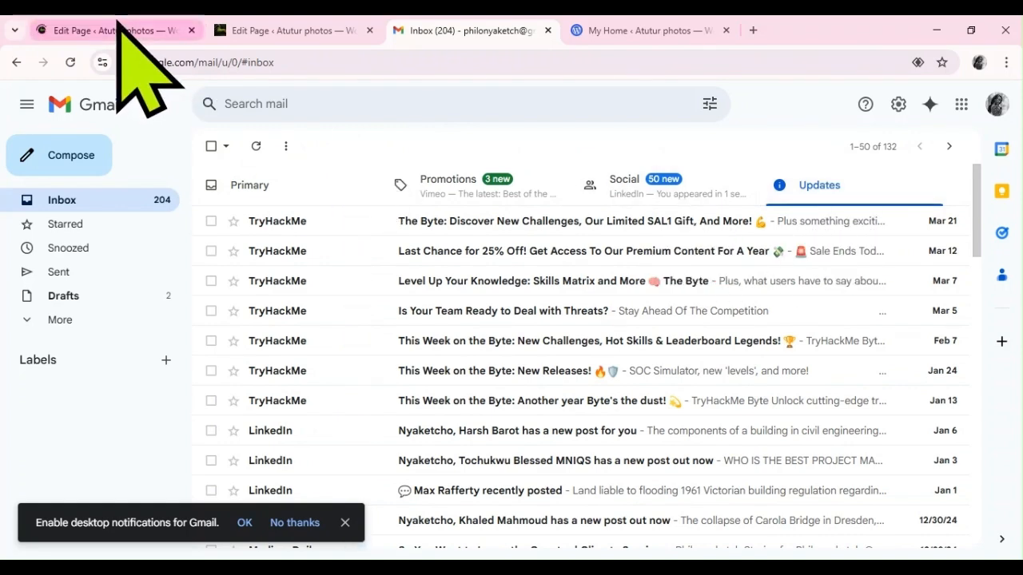
- Return to the Atutur Photos page editor and add an empty block after the two-column welcome section
left_click(118, 23)
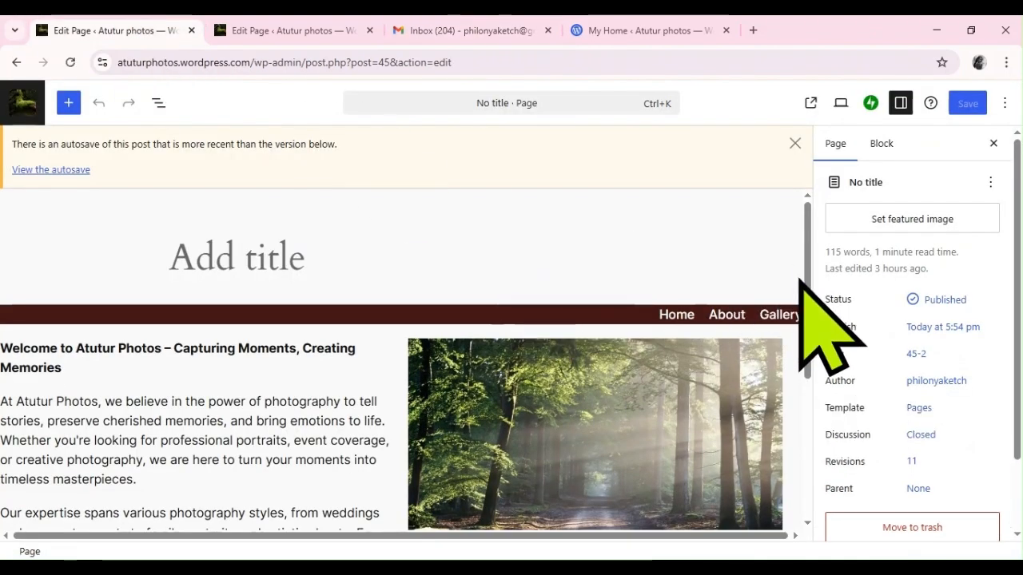
left_click_drag(806, 286, 803, 407)
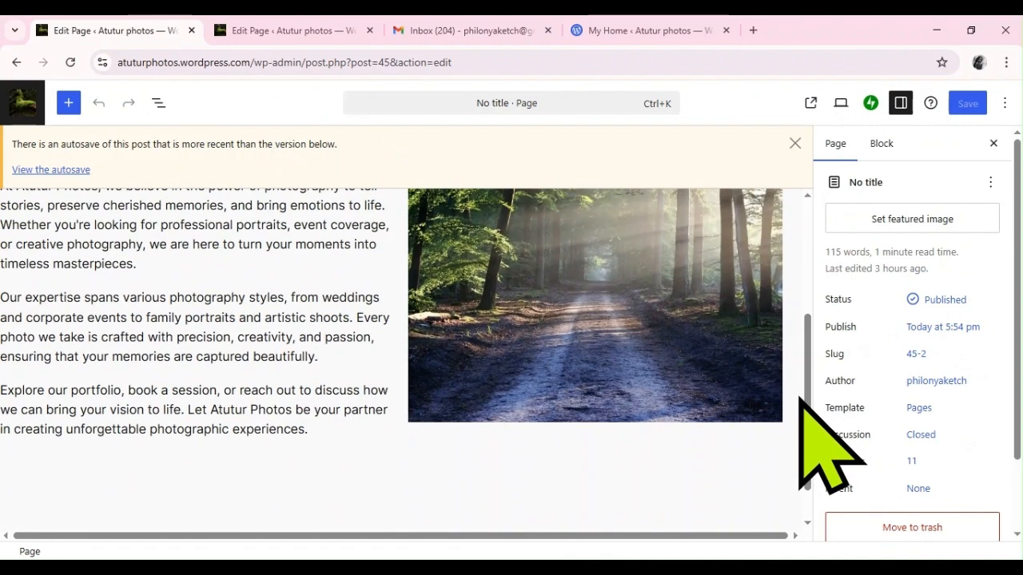
left_click(727, 394)
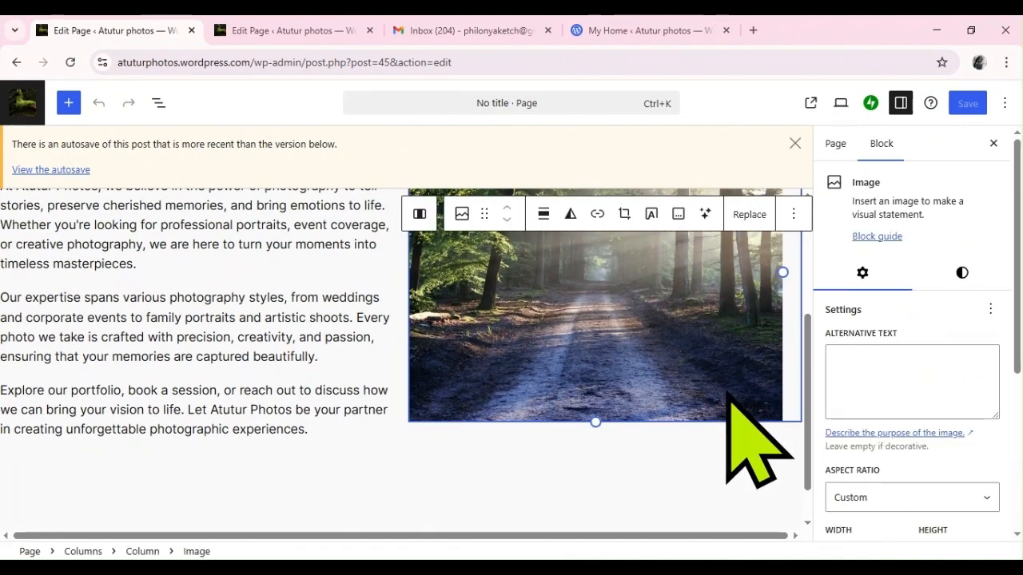
left_click(417, 211)
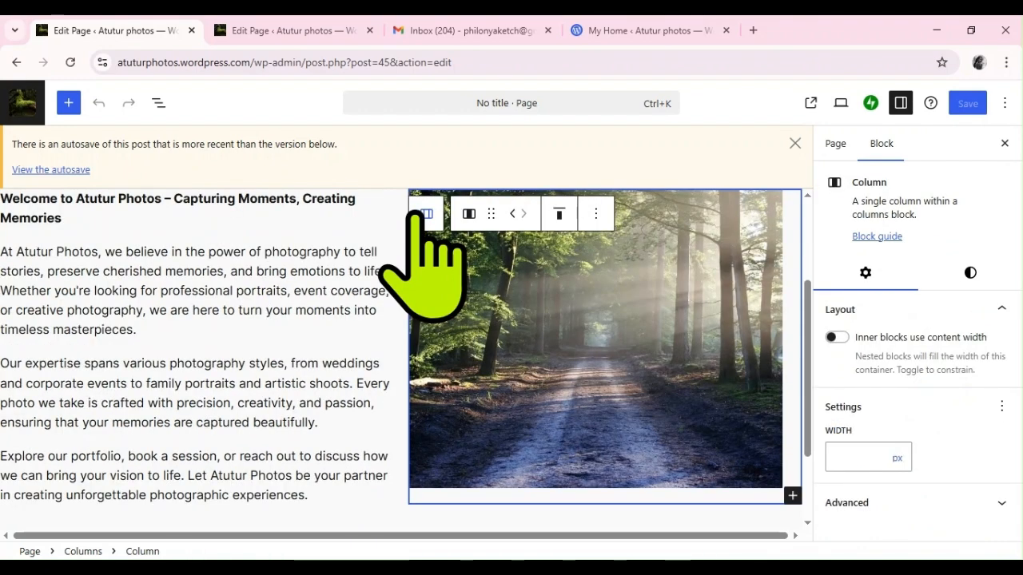
left_click(416, 213)
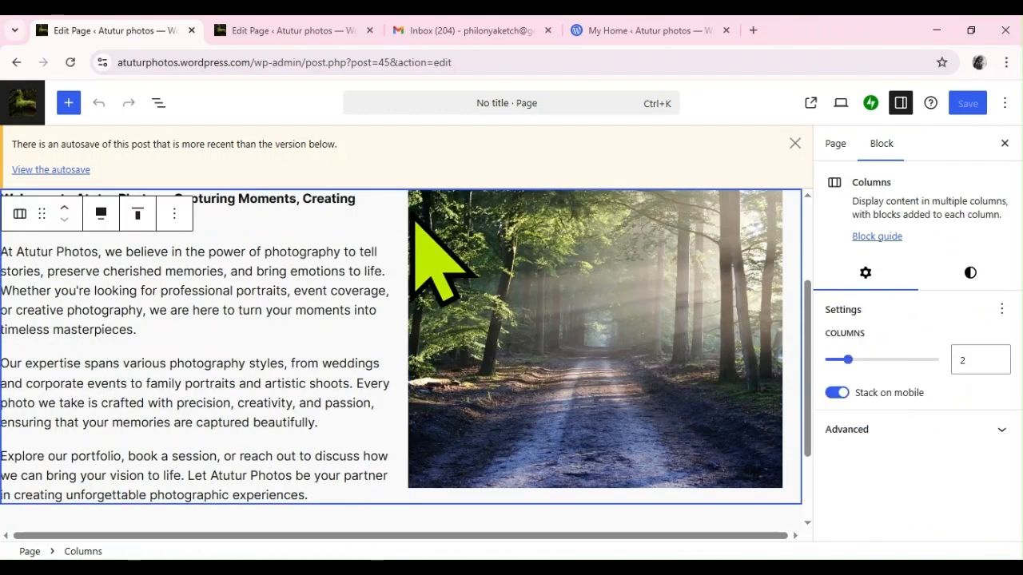
left_click(174, 214)
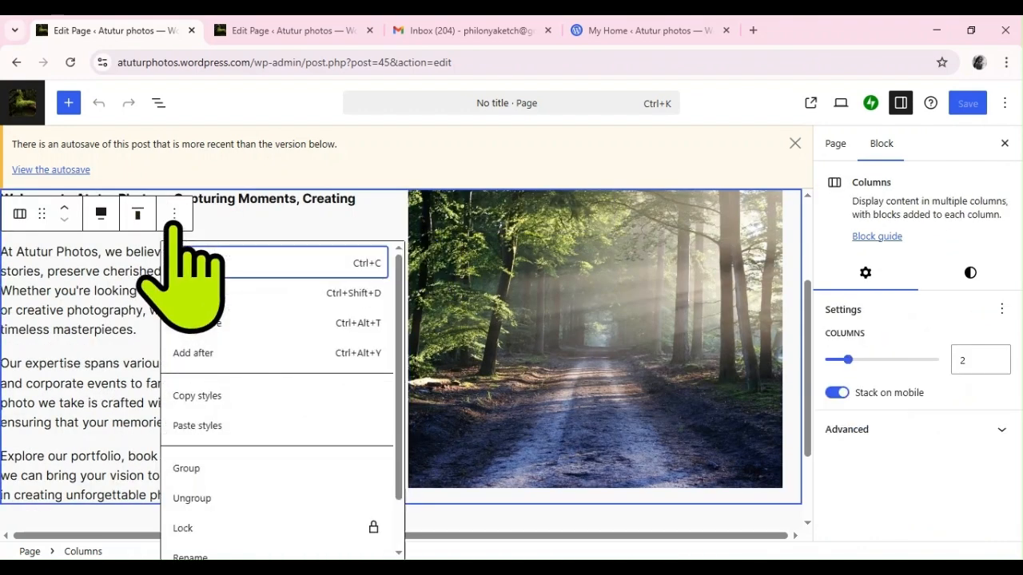
left_click(230, 354)
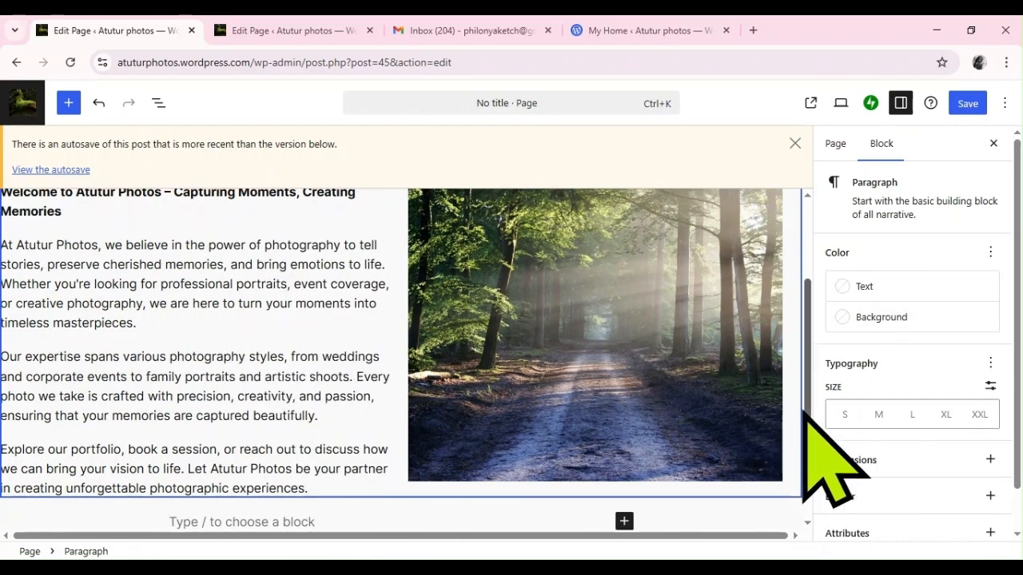
- Insert a full-width columns block with the single 100 layout in the empty block below the welcome section
left_click_drag(808, 415, 786, 492)
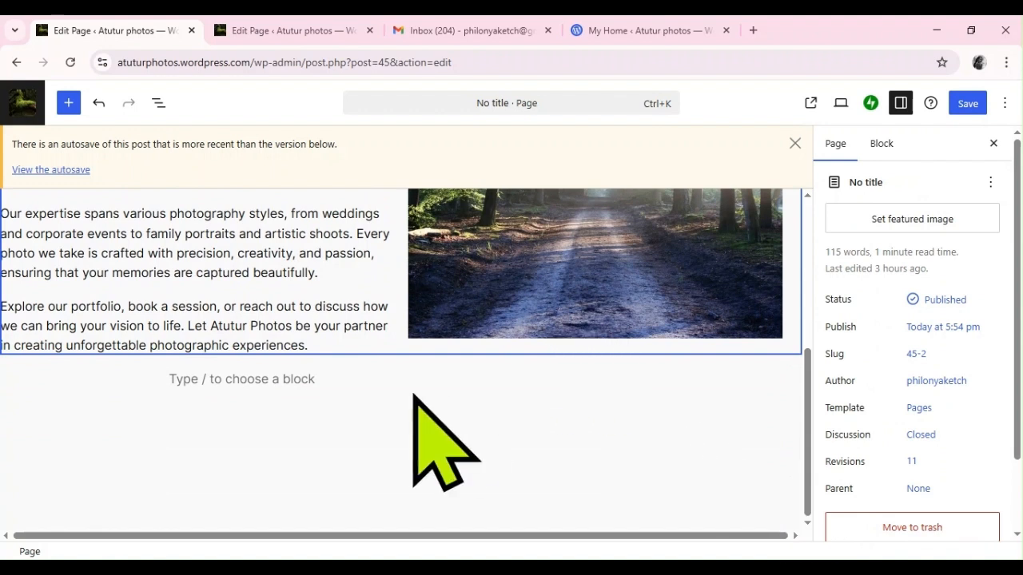
left_click(434, 381)
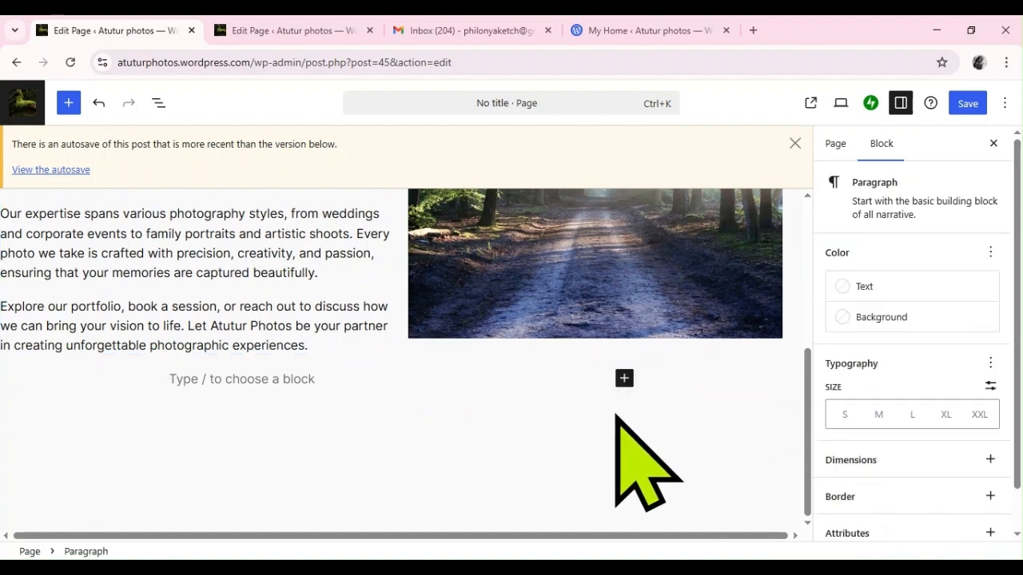
left_click(625, 381)
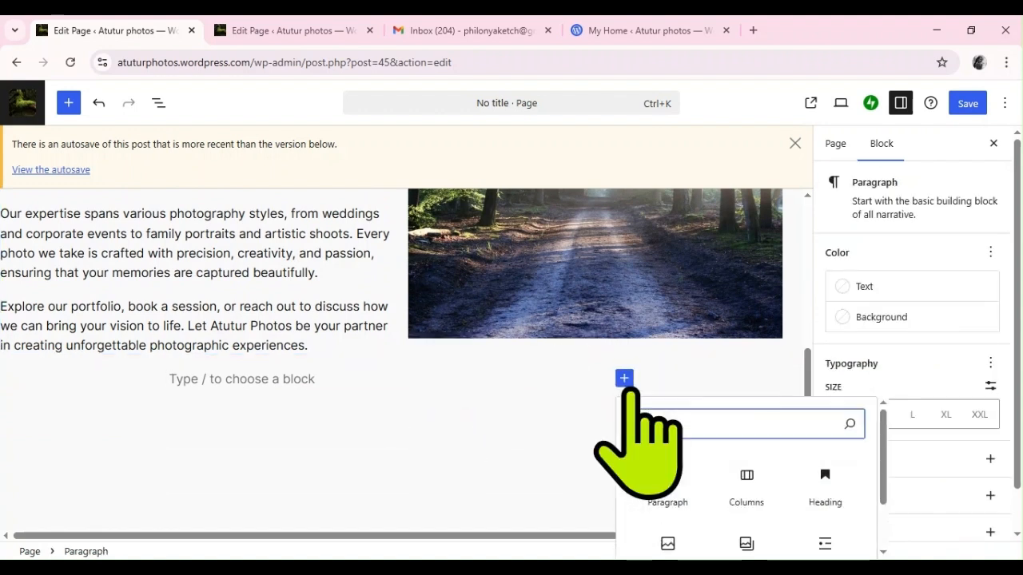
left_click(751, 477)
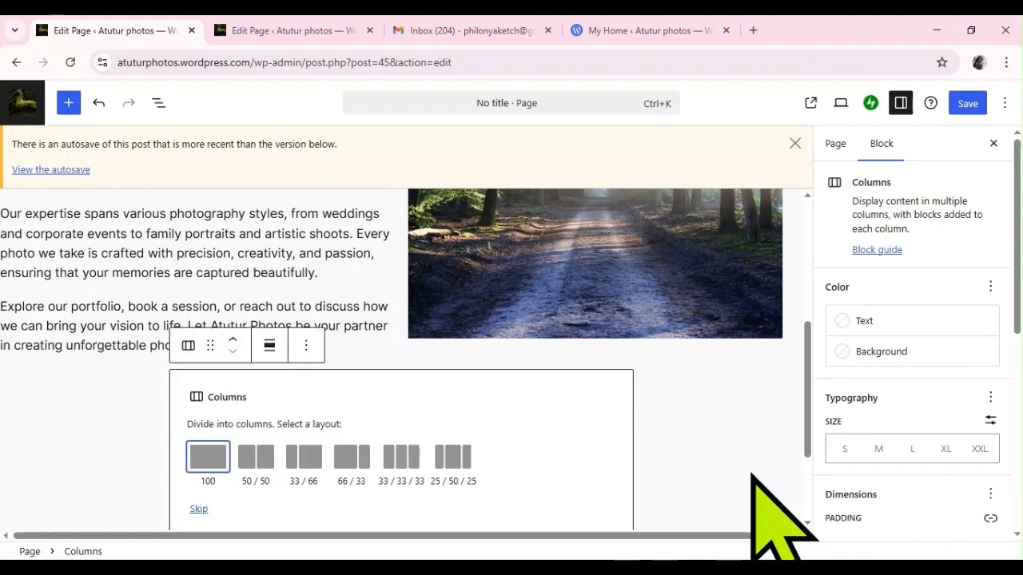
left_click(270, 345)
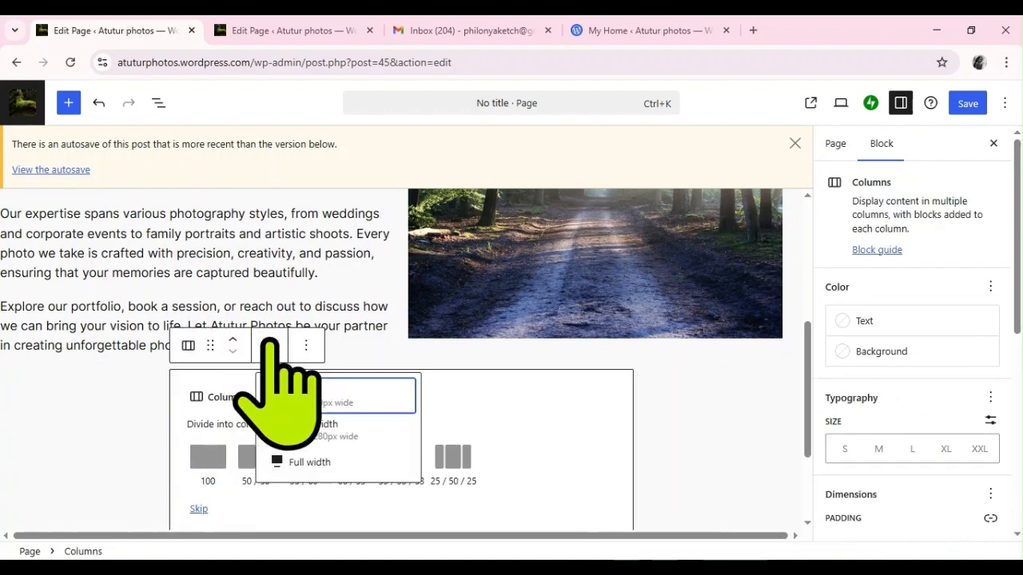
left_click(294, 461)
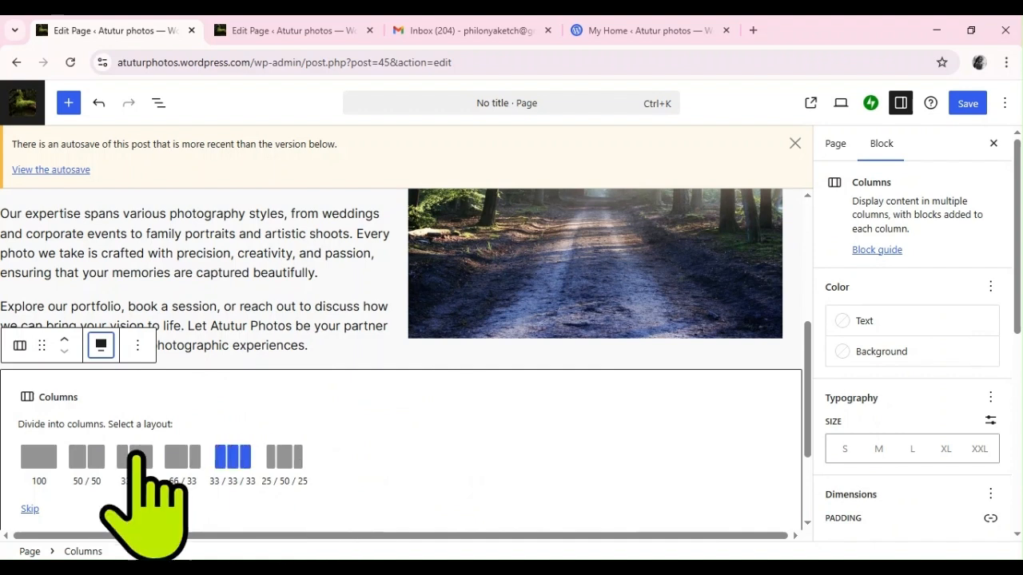
left_click(38, 455)
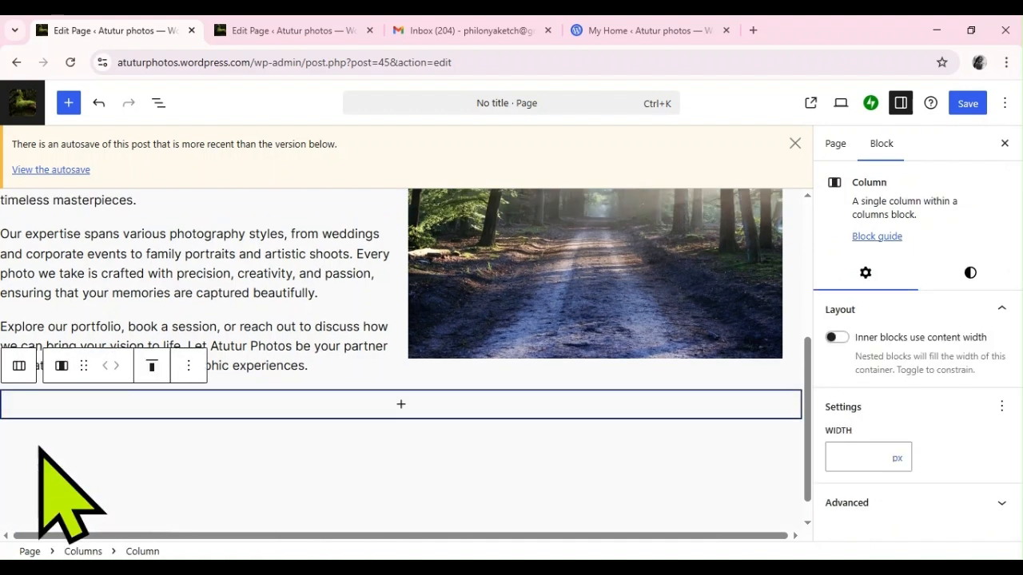
- Nest a 50 / 50 columns block inside the new full-width column
left_click(401, 405)
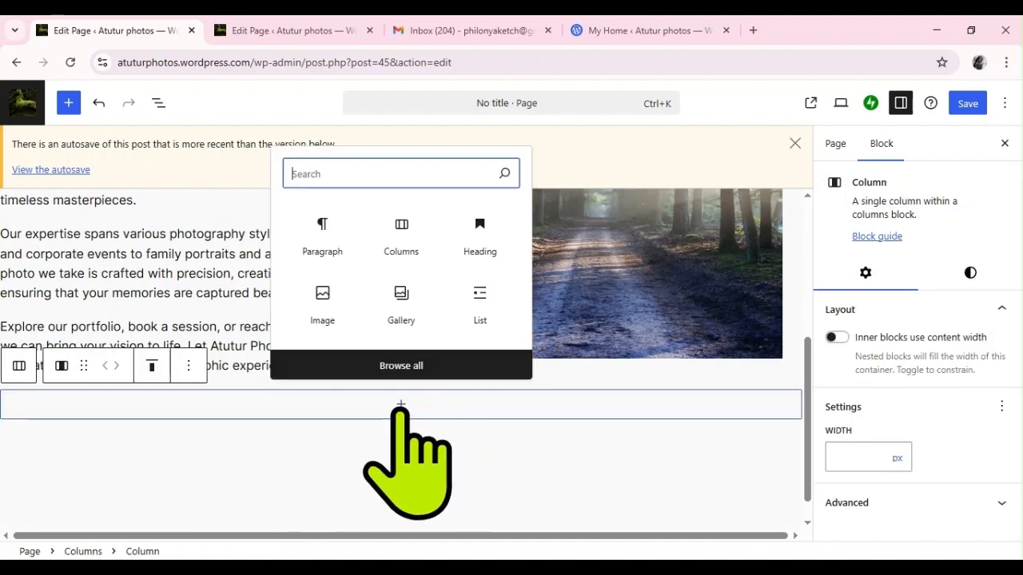
left_click(407, 232)
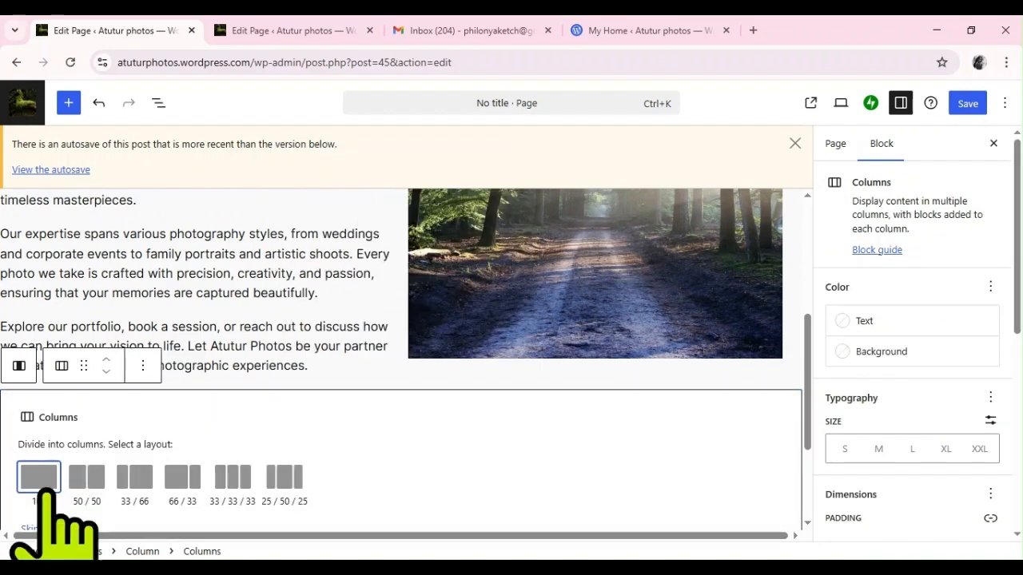
left_click(80, 480)
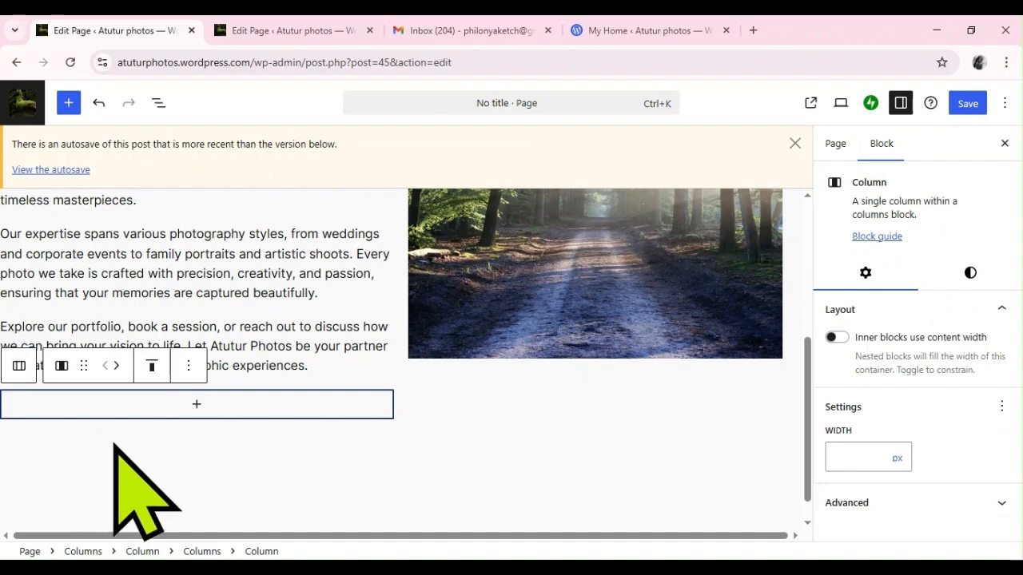
- Add an image block to the first nested column using cropped-moss-7881439_1280-2.jpg from the Media Library
left_click(197, 404)
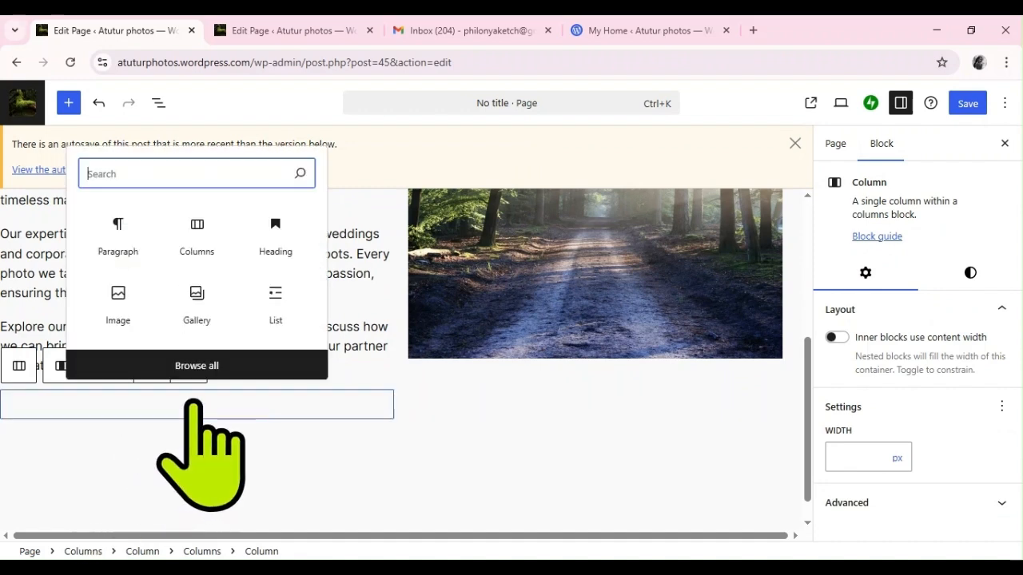
left_click(115, 298)
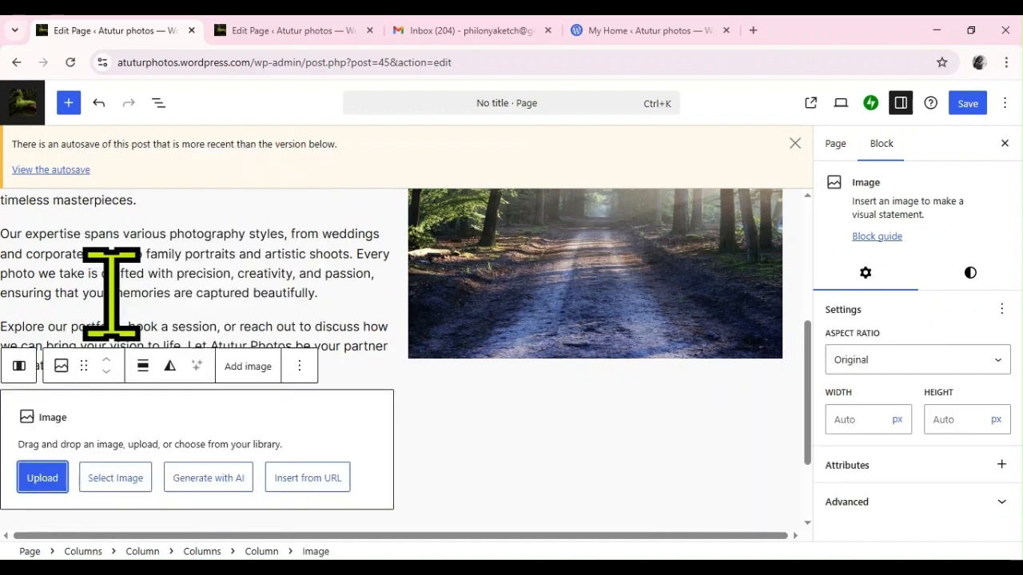
left_click(101, 478)
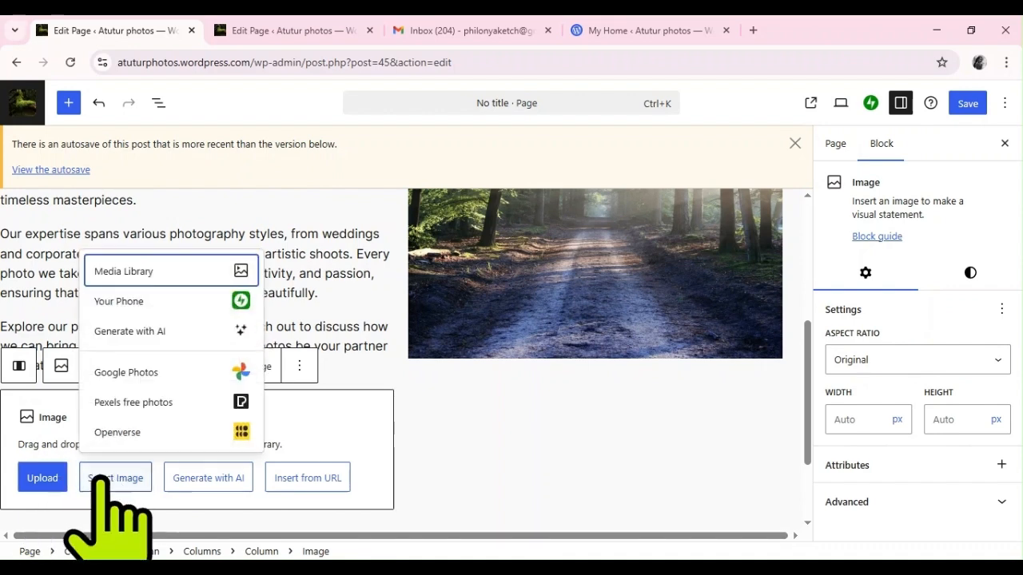
left_click(198, 282)
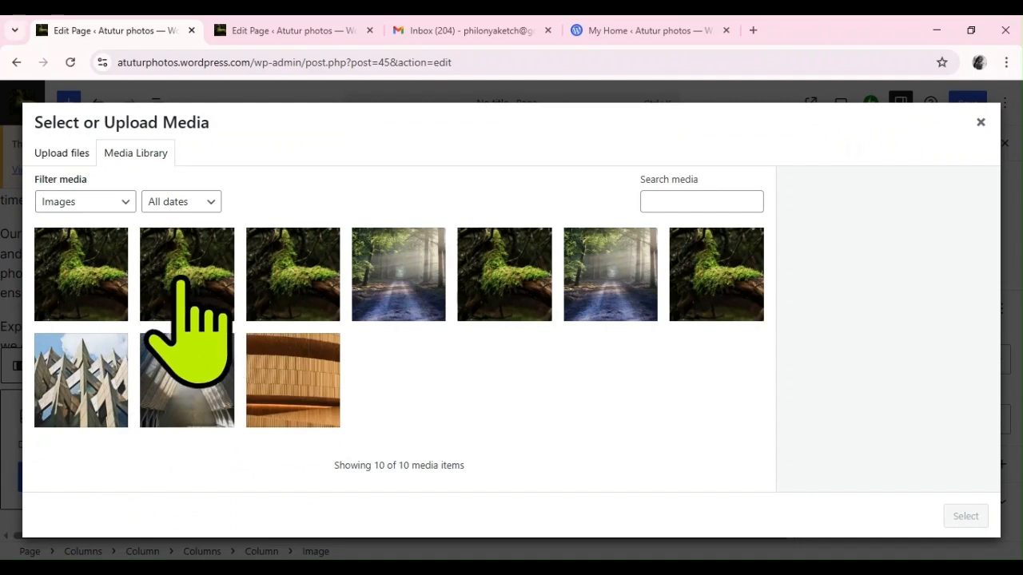
left_click(180, 282)
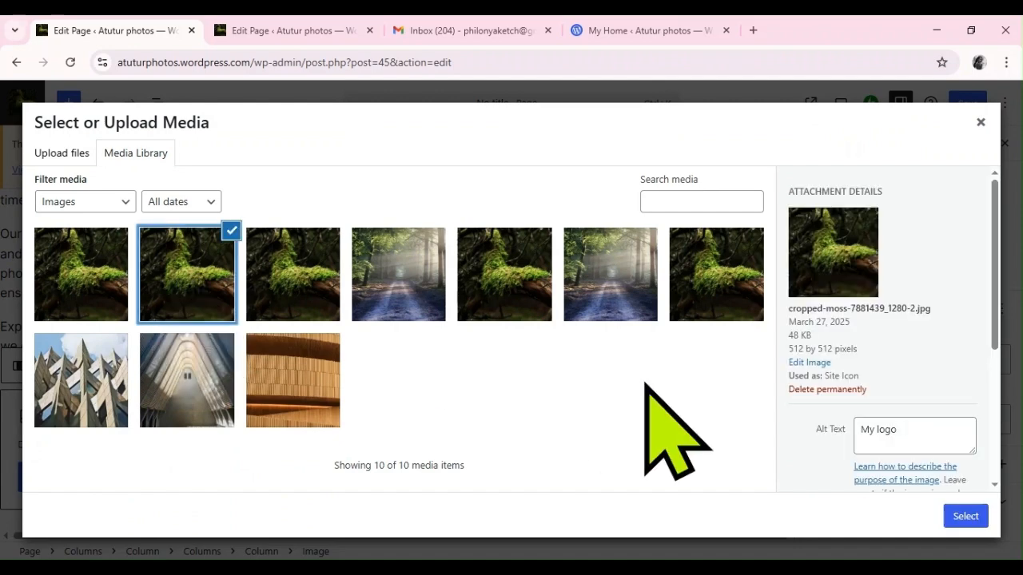
left_click(965, 516)
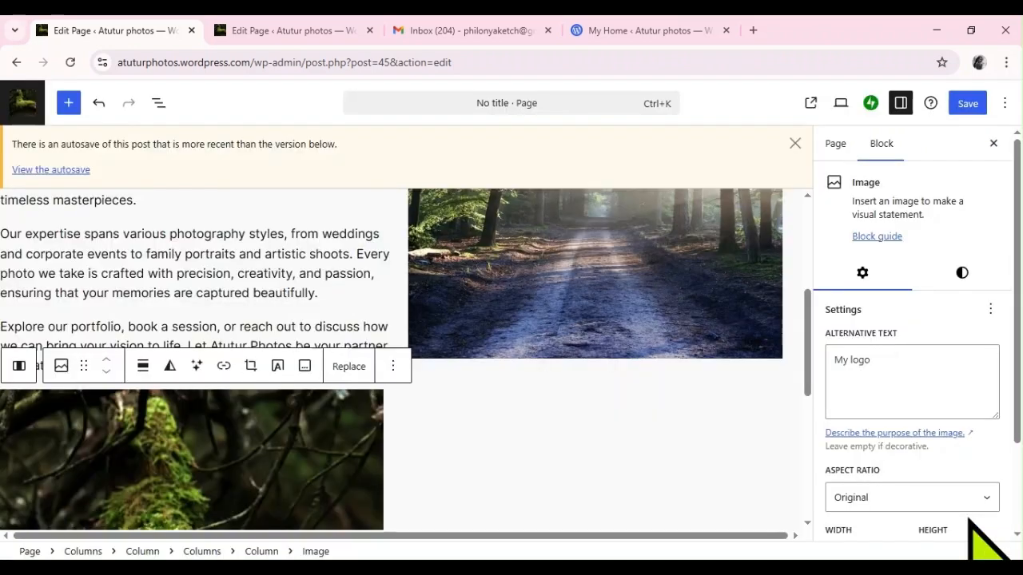
- Add an image block to the second nested column using cropped-moss-7881439_1280-2.jpg from the Media Library
left_click(517, 466)
left_click(604, 404)
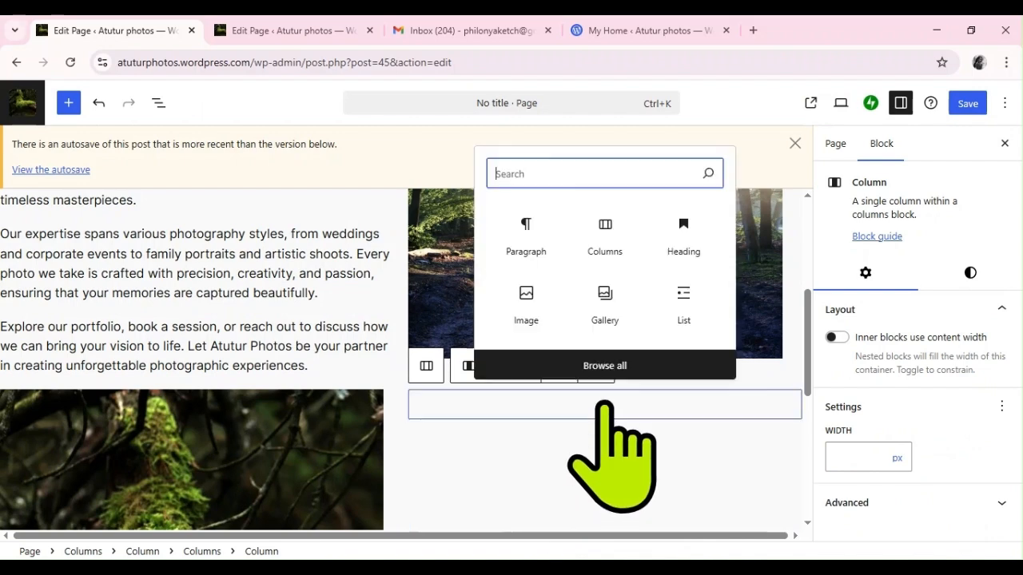
left_click(515, 292)
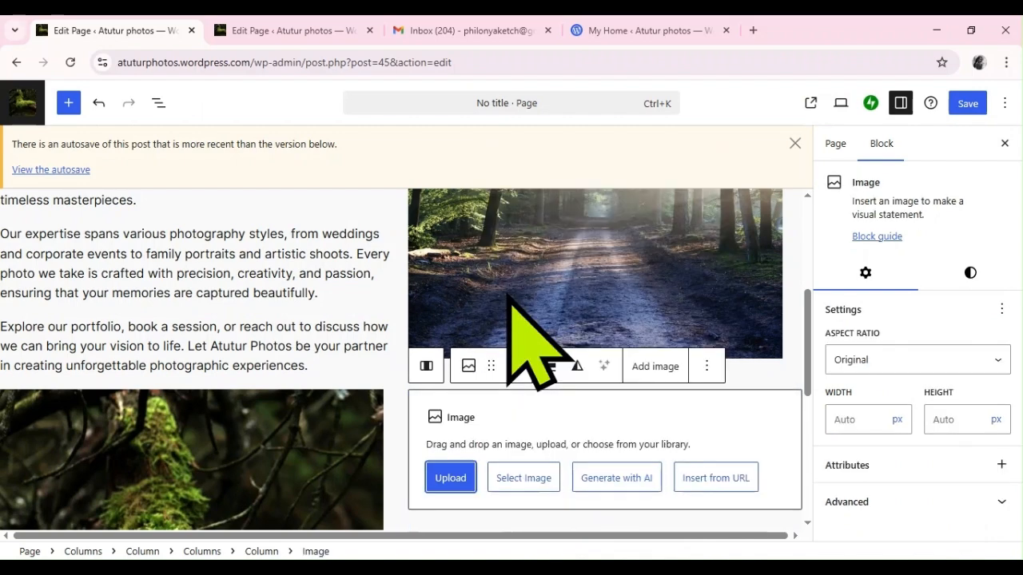
left_click(525, 478)
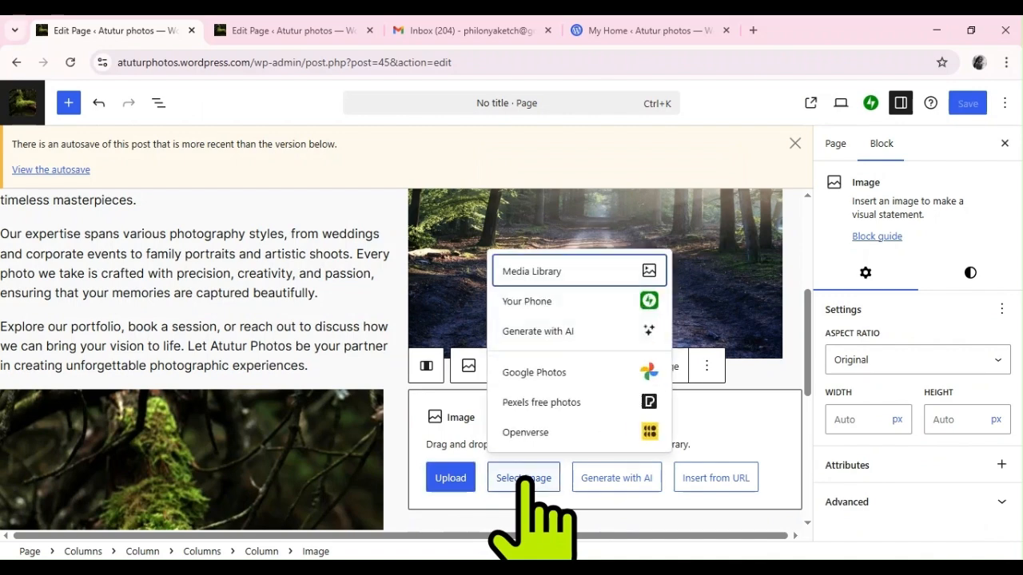
left_click(572, 275)
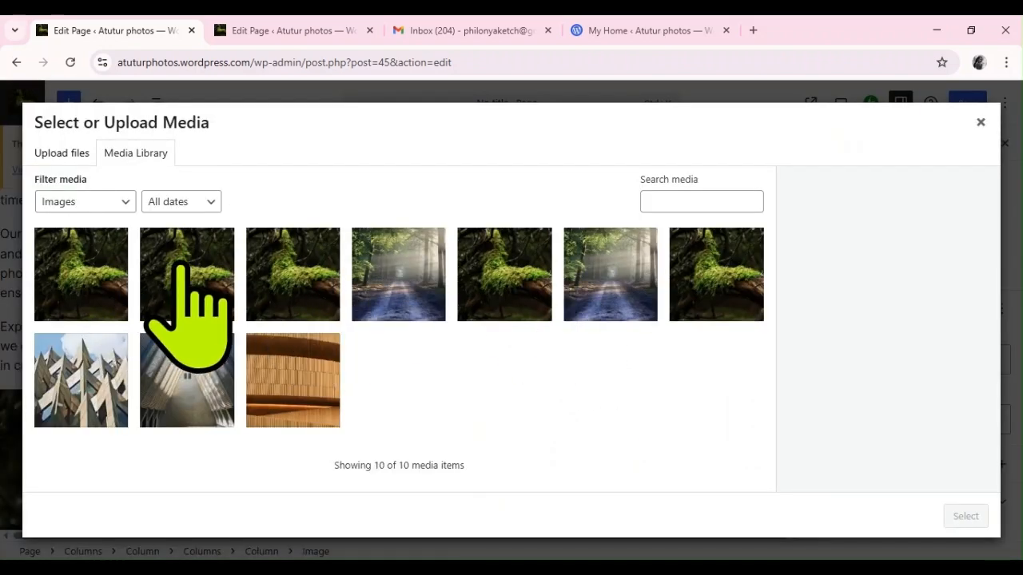
left_click(179, 267)
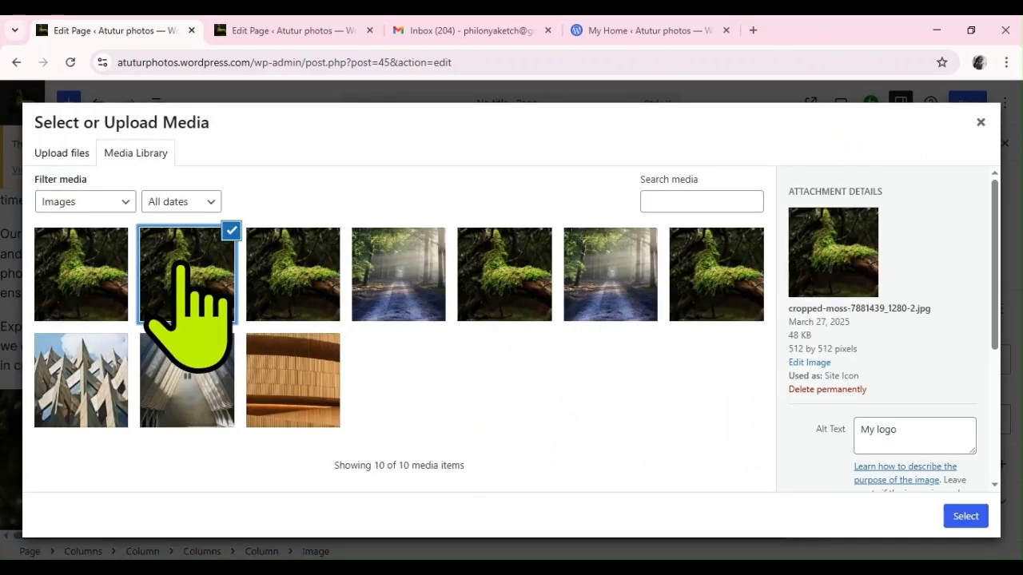
left_click(965, 516)
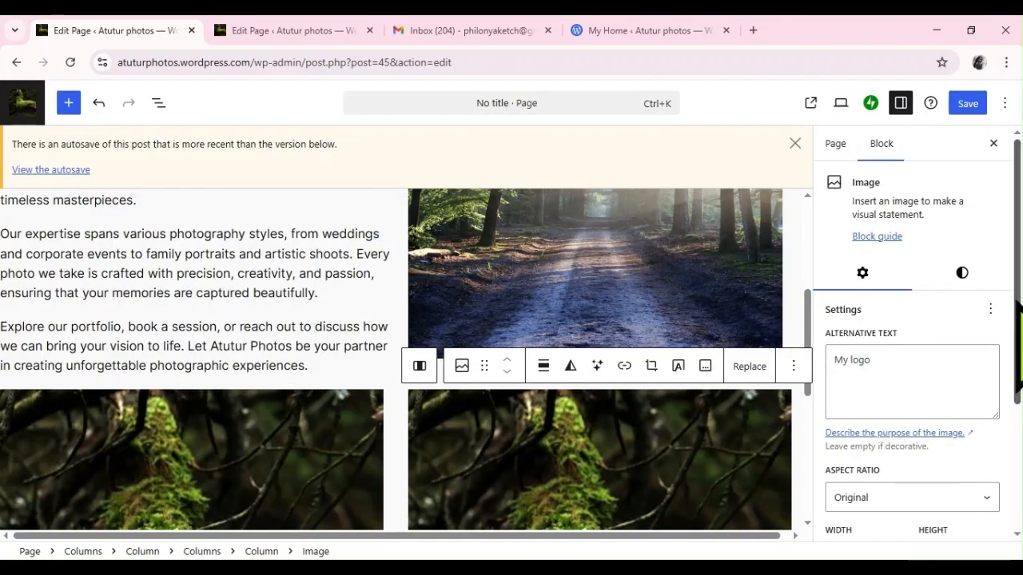
- Set the second column's moss image to 500 px wide and 500 px high
scroll(1014, 359, "down", 2)
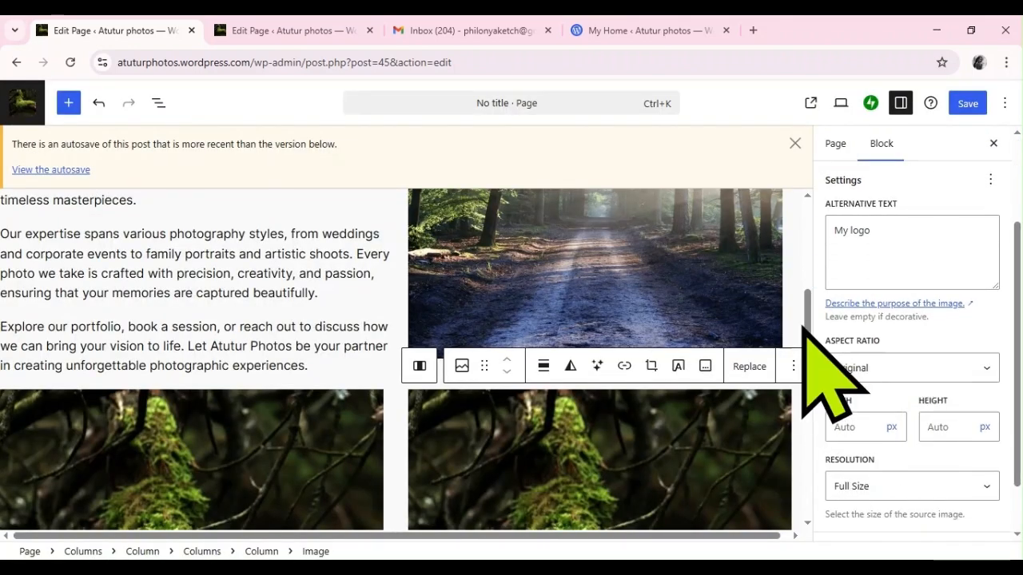
left_click_drag(807, 332, 815, 429)
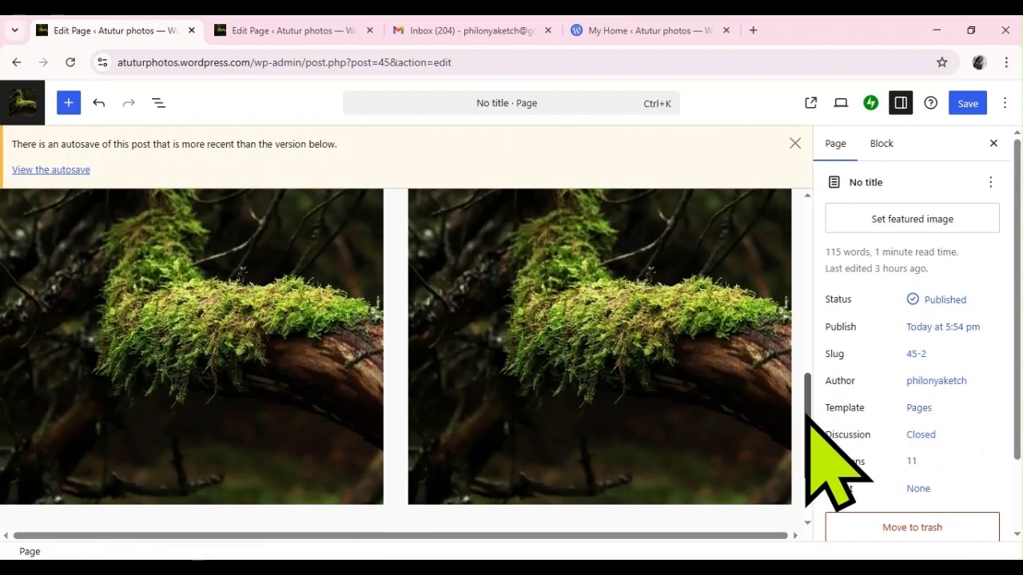
left_click(679, 389)
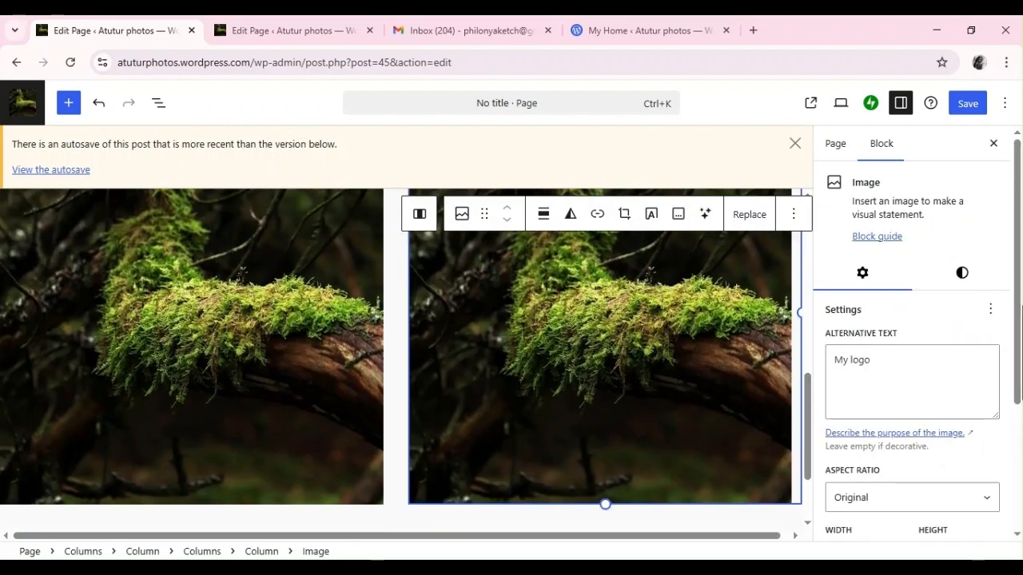
scroll(1016, 400, "down", 2)
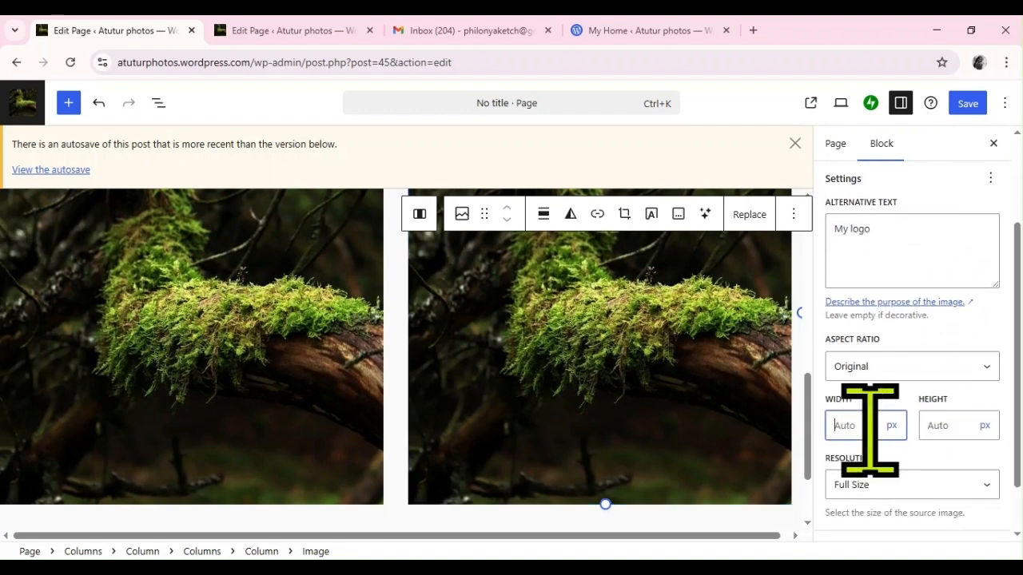
type("400")
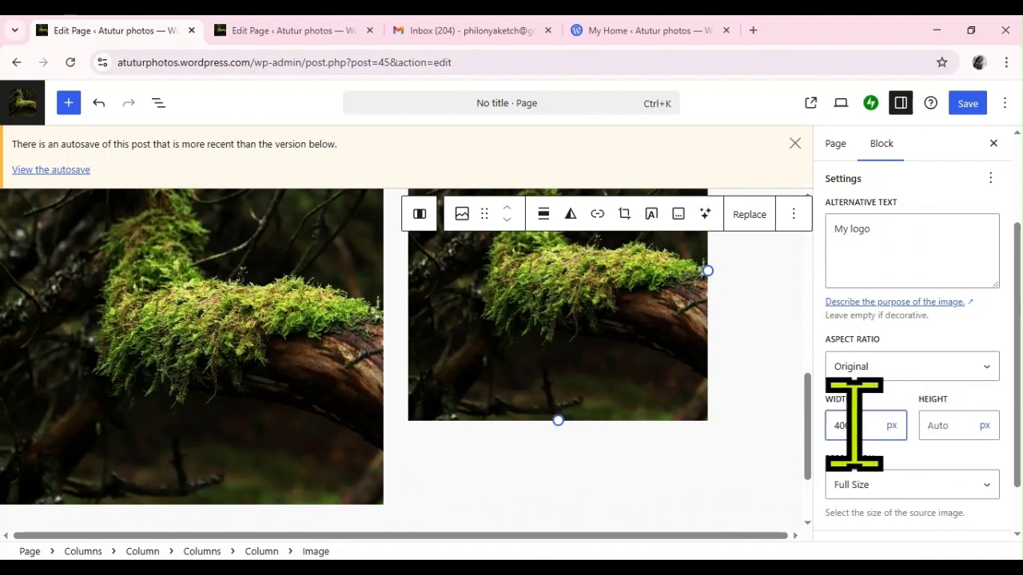
key("BackSpace")
type("5")
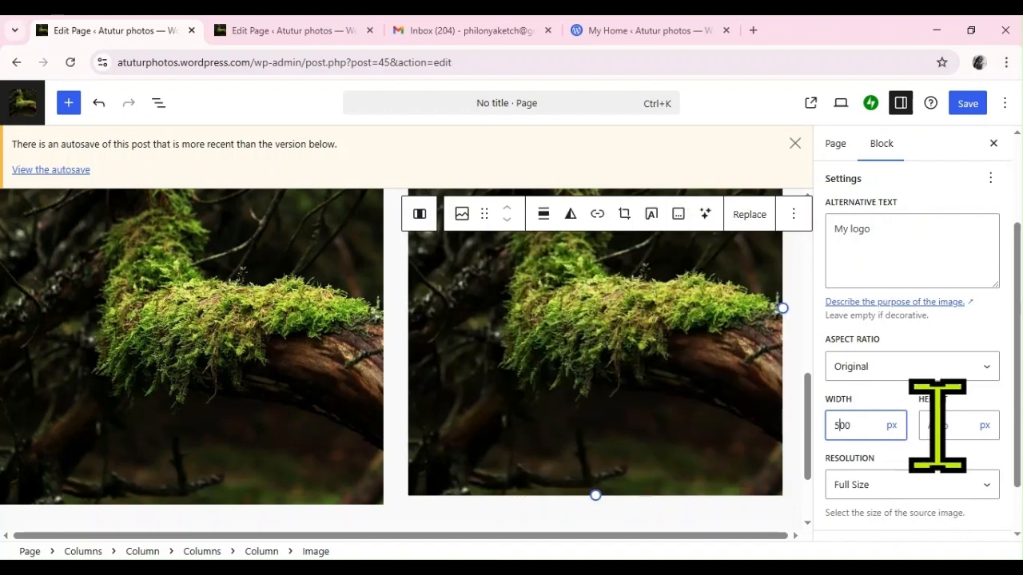
type("500")
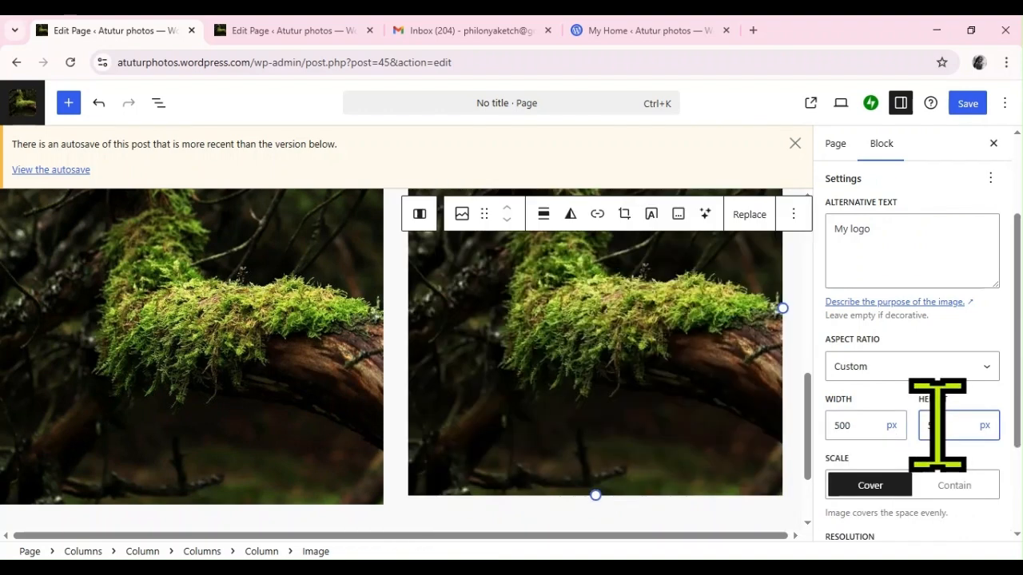
- Select the first column's moss image and open its width for editing
left_click(338, 438)
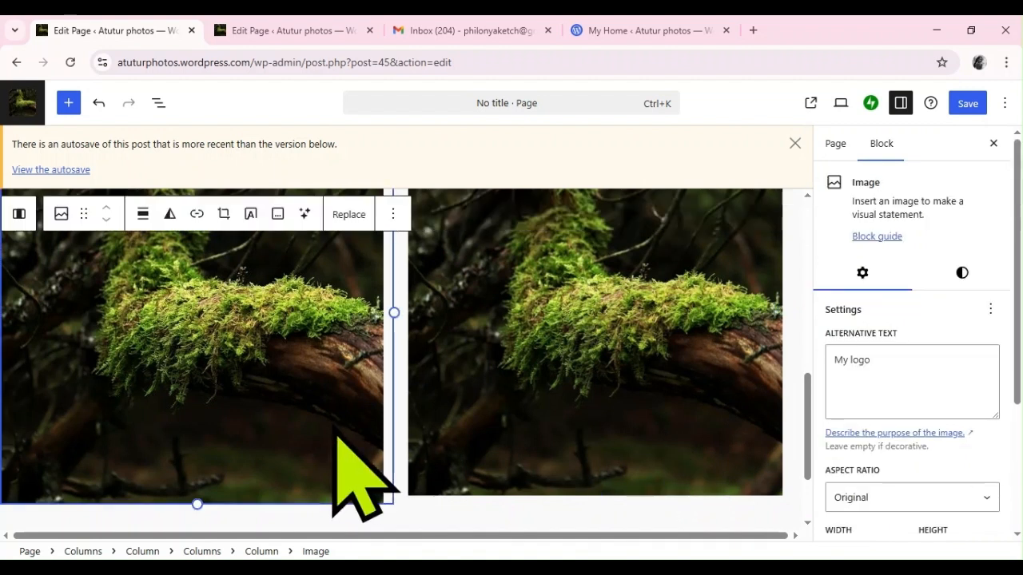
scroll(1018, 400, "down", 2)
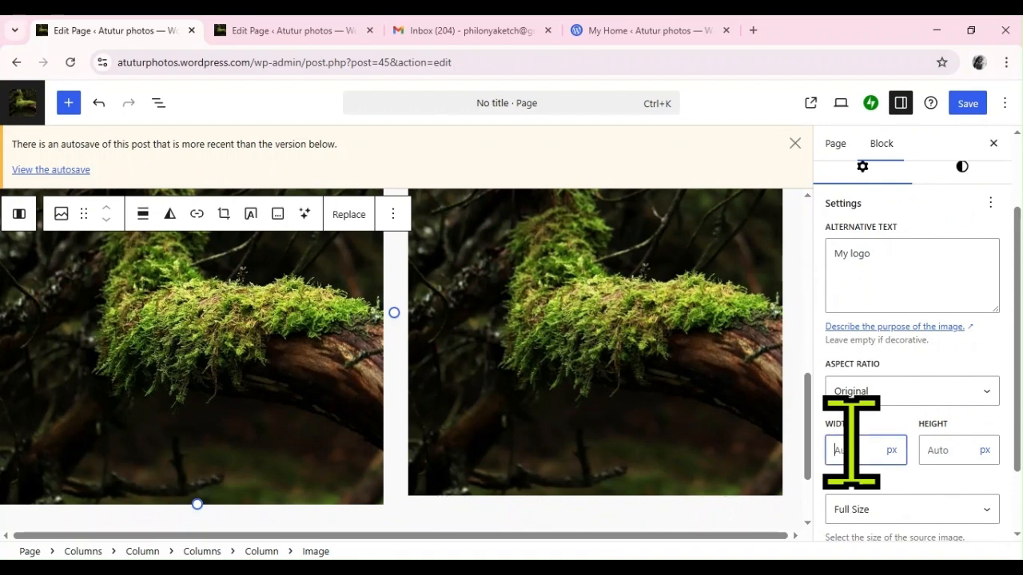
- Set the width and height of the image in the first column to 500 px each
type("500")
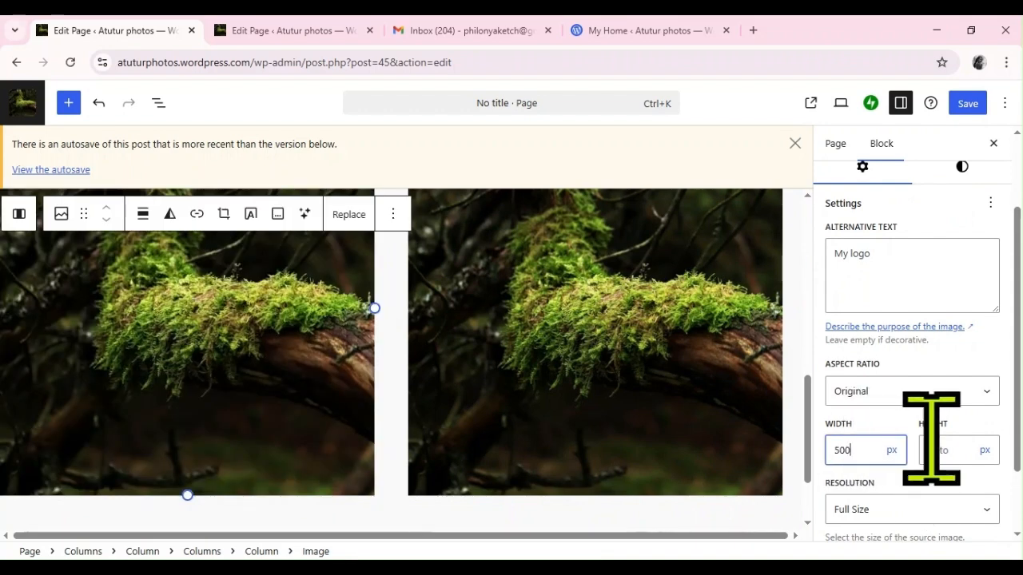
type("500")
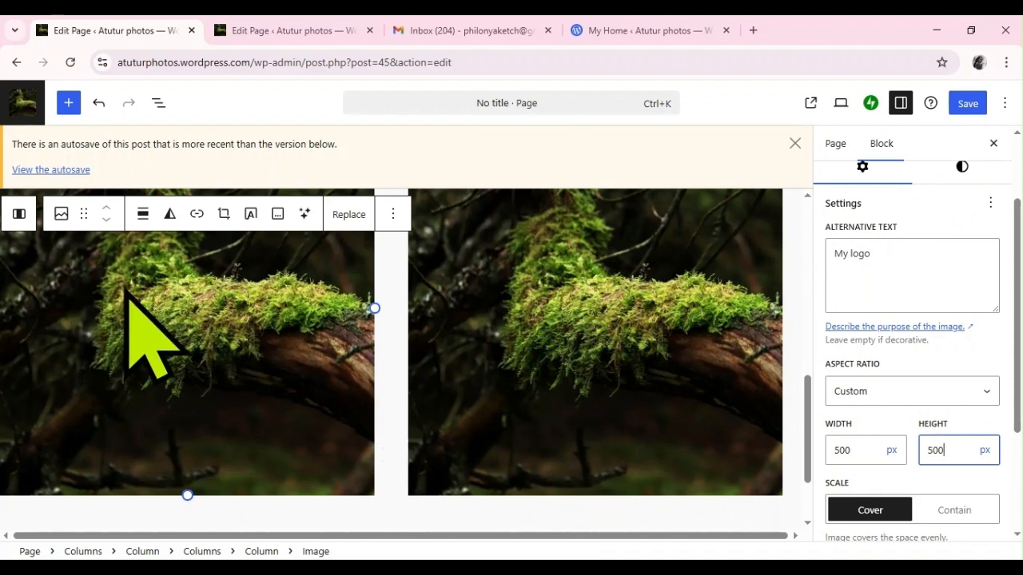
left_click(19, 214)
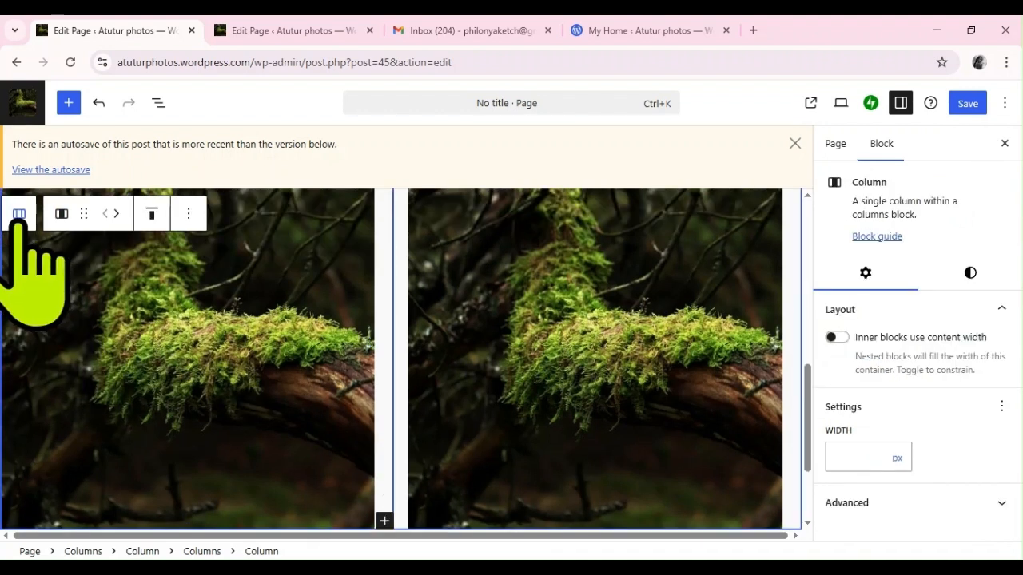
- Add a paragraph reading "Nature photography" directly above the image in the first column
left_click(531, 318)
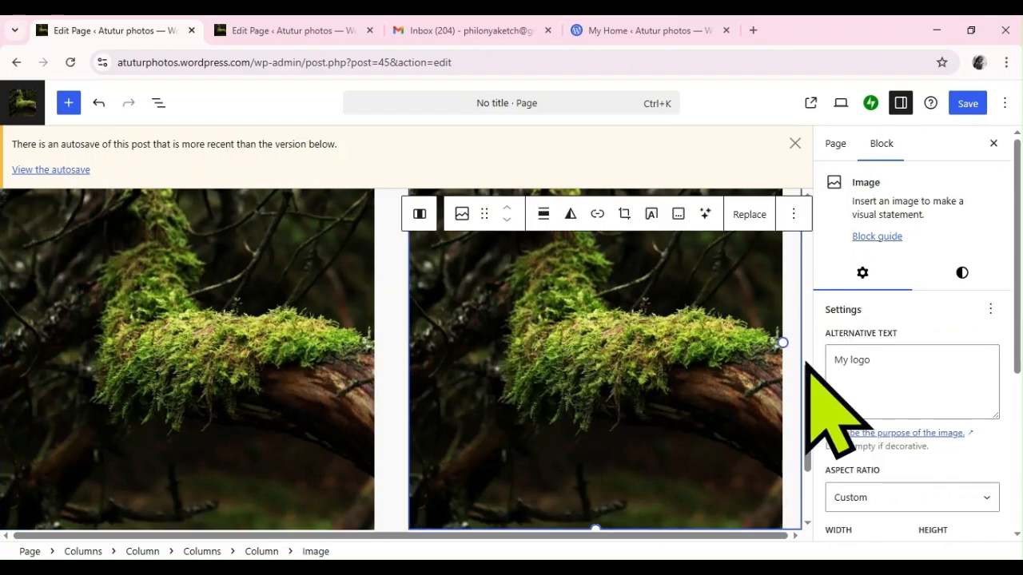
left_click_drag(807, 374, 805, 333)
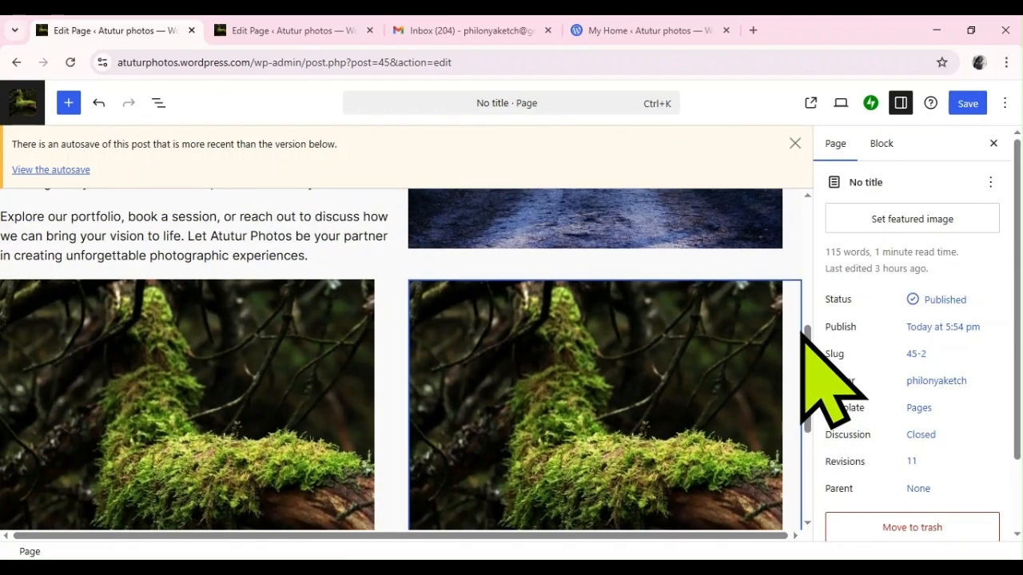
left_click(247, 393)
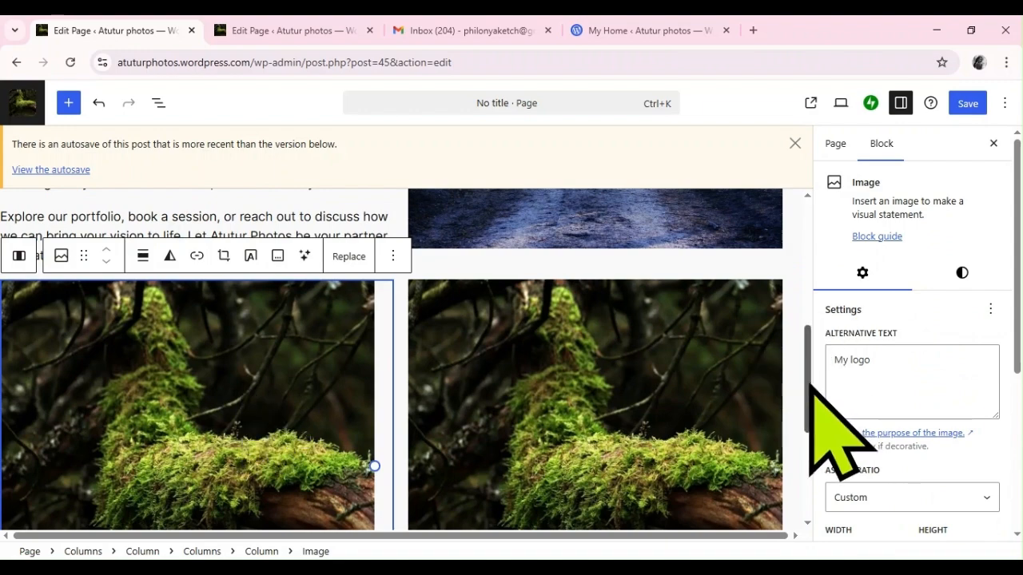
mouse_move(809, 387)
left_mouse_down()
mouse_move(802, 418)
mouse_move(808, 371)
left_mouse_up()
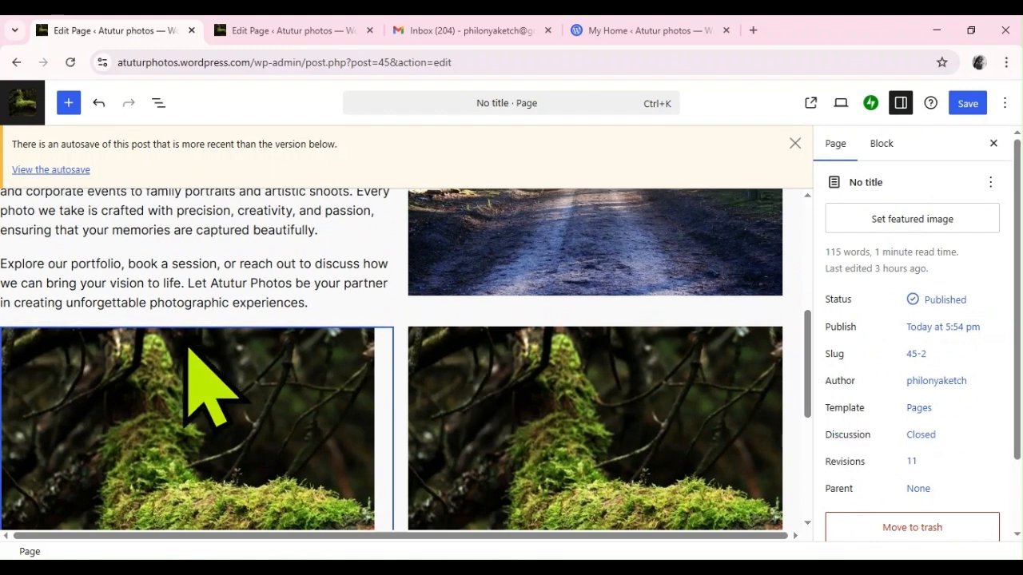
left_click(587, 412)
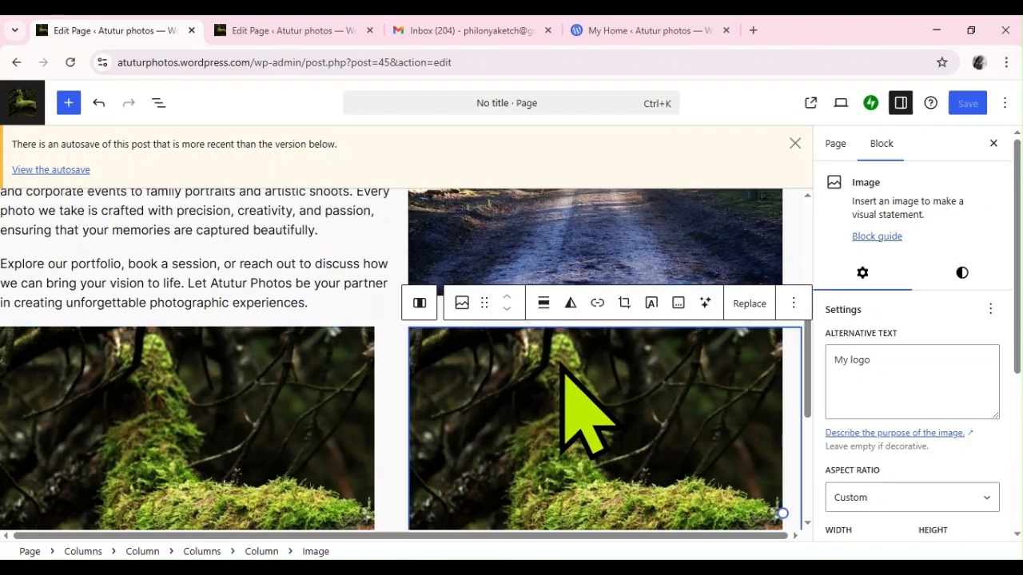
left_click(258, 381)
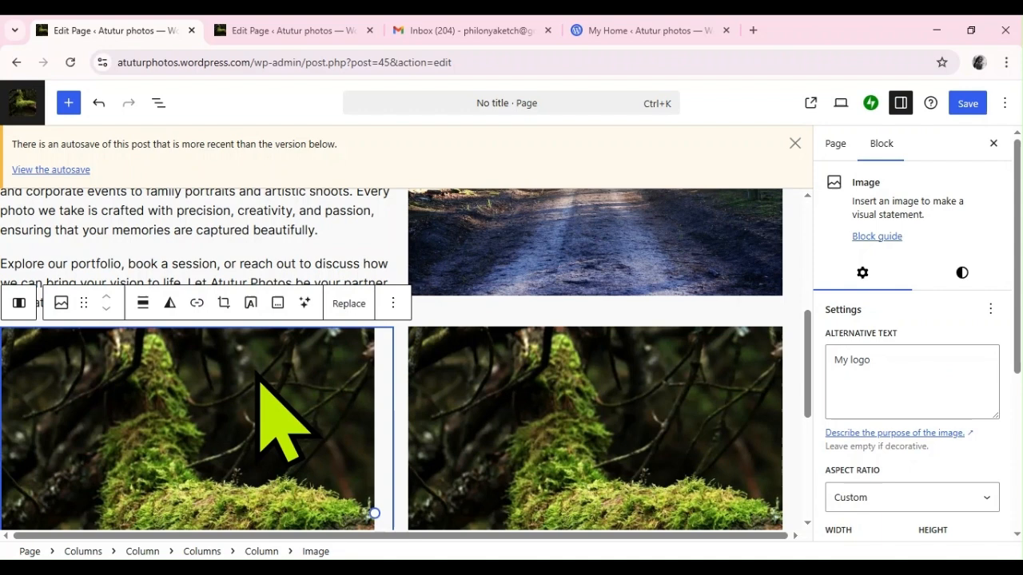
left_click(392, 303)
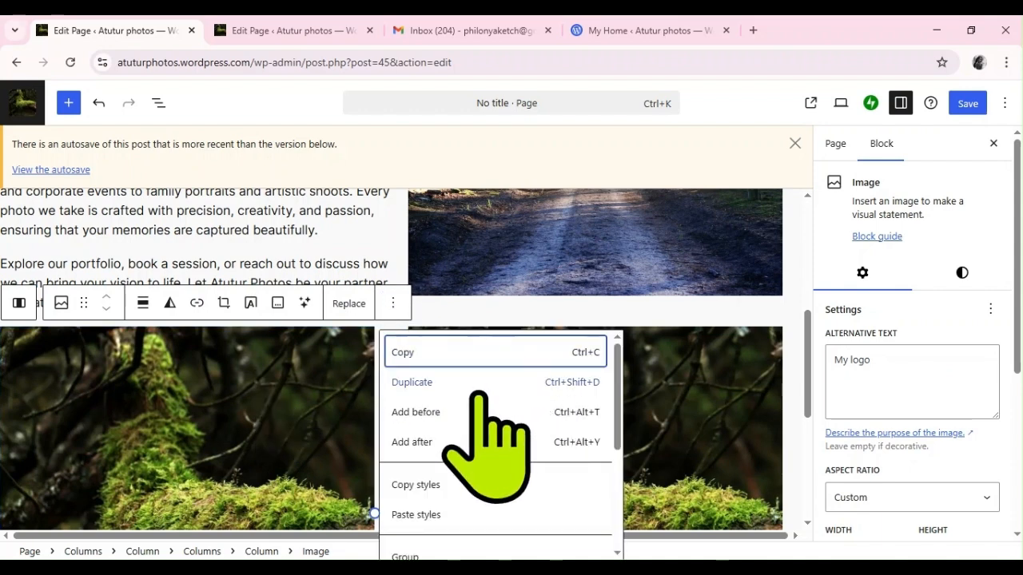
left_click(444, 412)
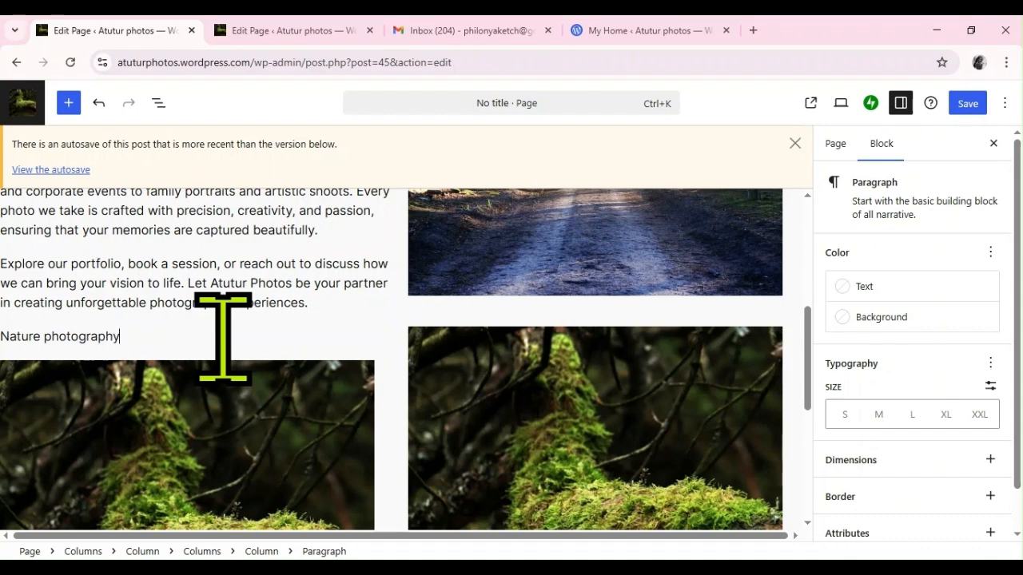
- Convert the "Nature photography" paragraph into a heading
left_click(217, 336)
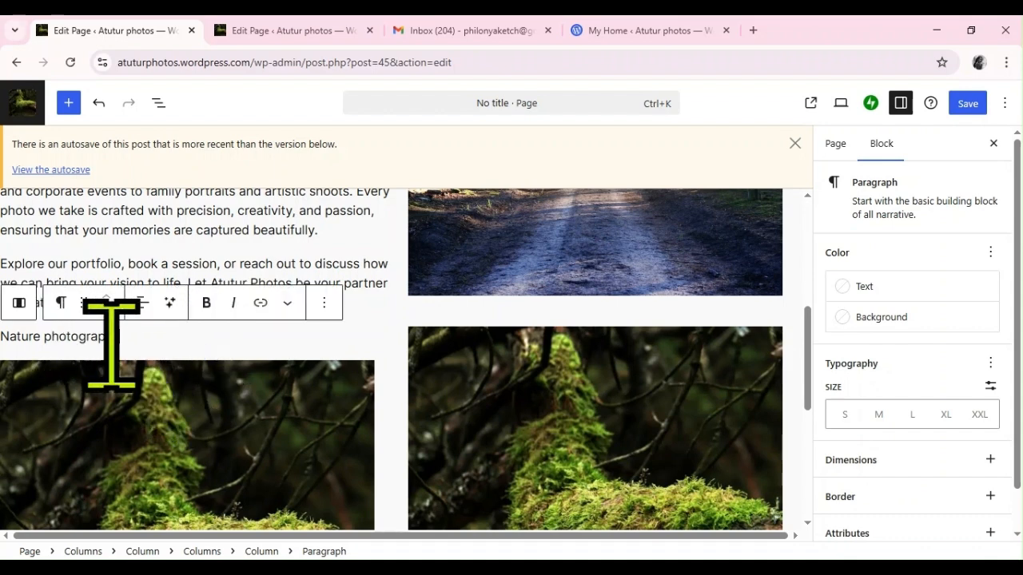
left_click(61, 302)
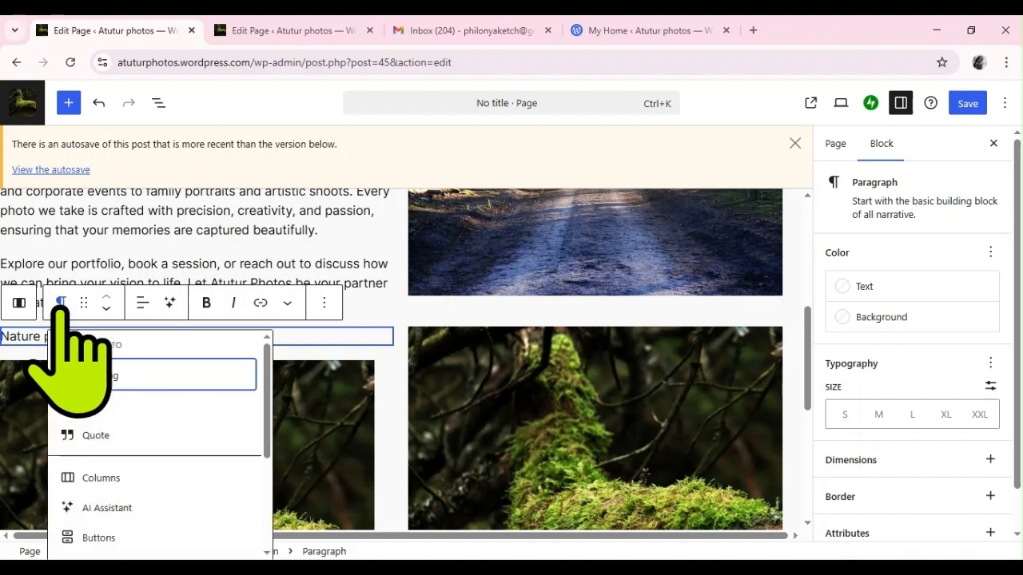
left_click(157, 382)
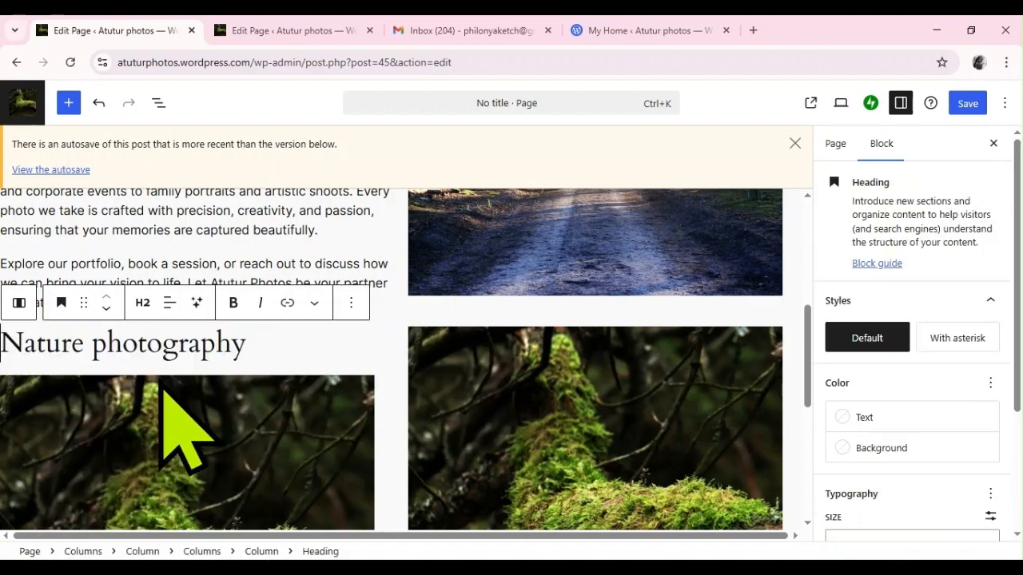
- Add the text "Videography" above the image in the second column and convert it into a heading
left_click(484, 391)
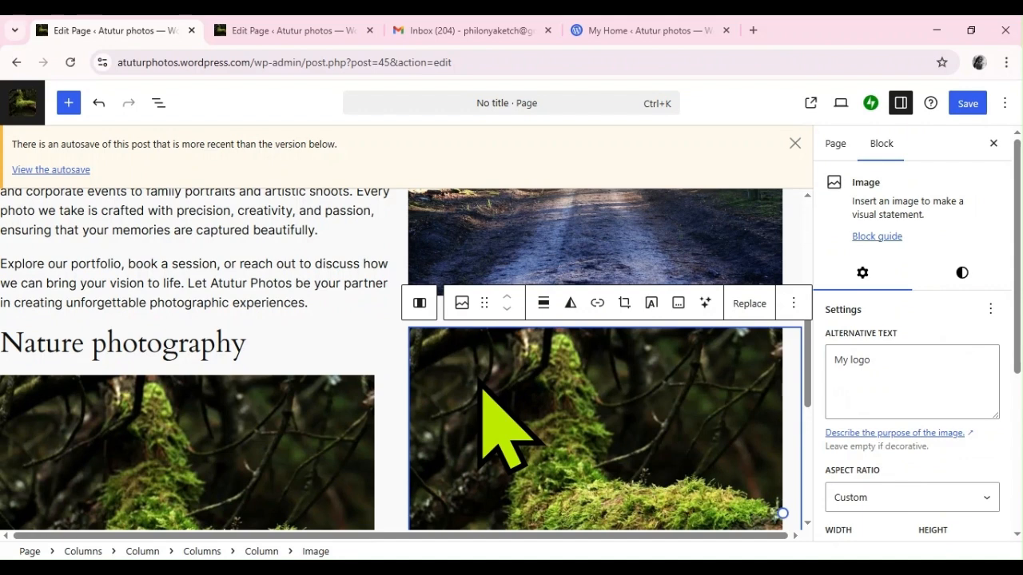
left_click(793, 304)
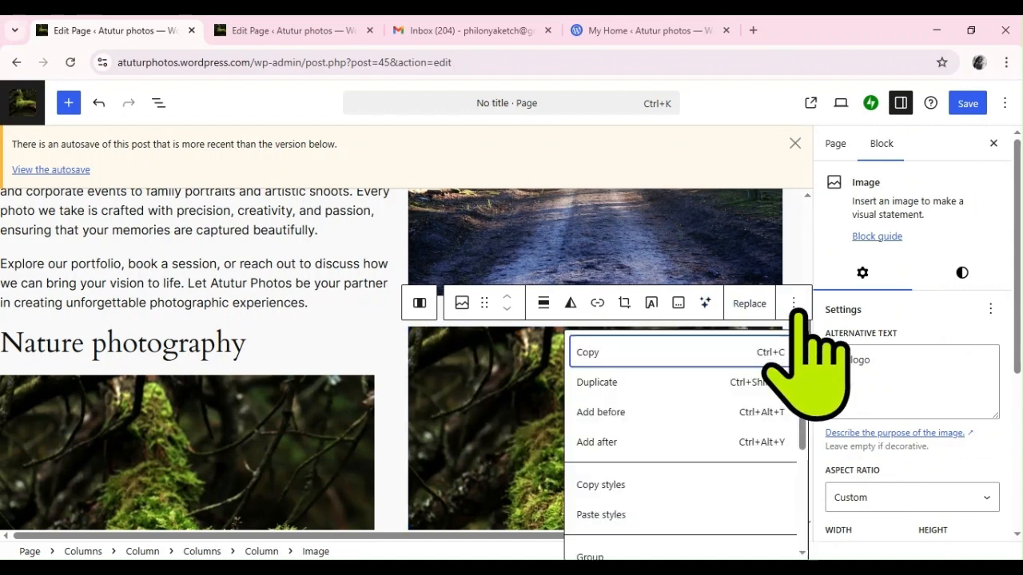
left_click(664, 409)
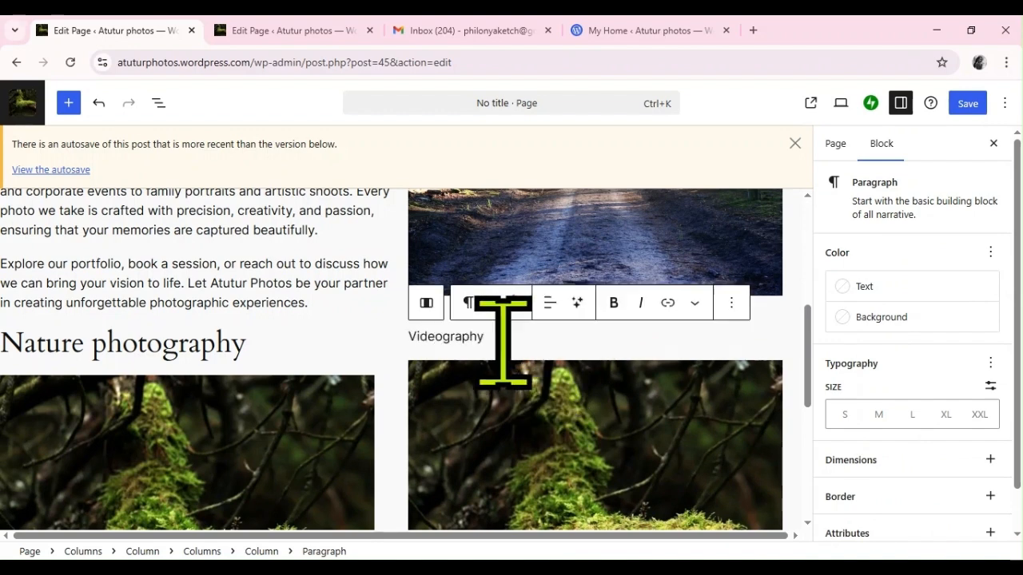
left_click(469, 304)
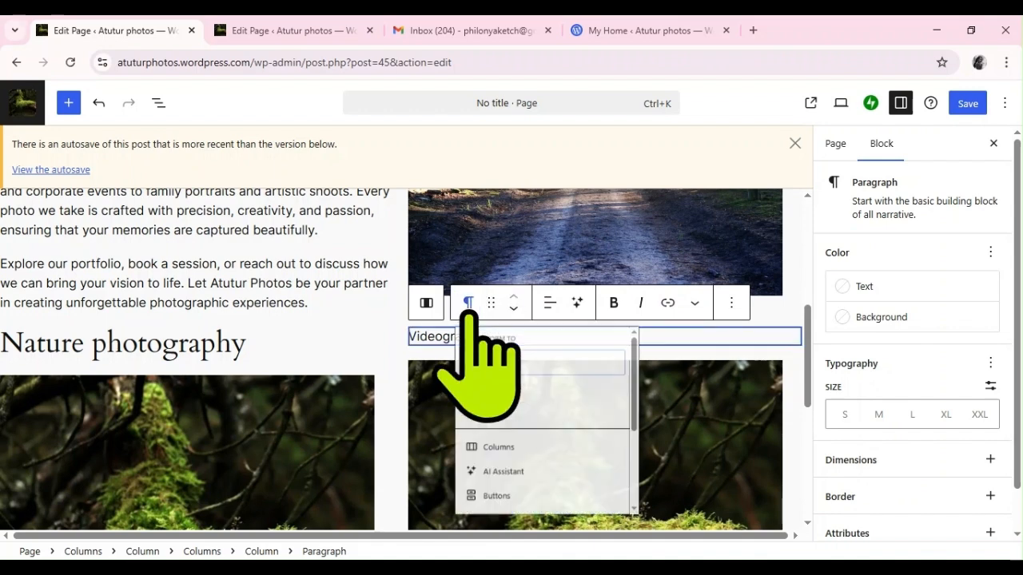
left_click(543, 383)
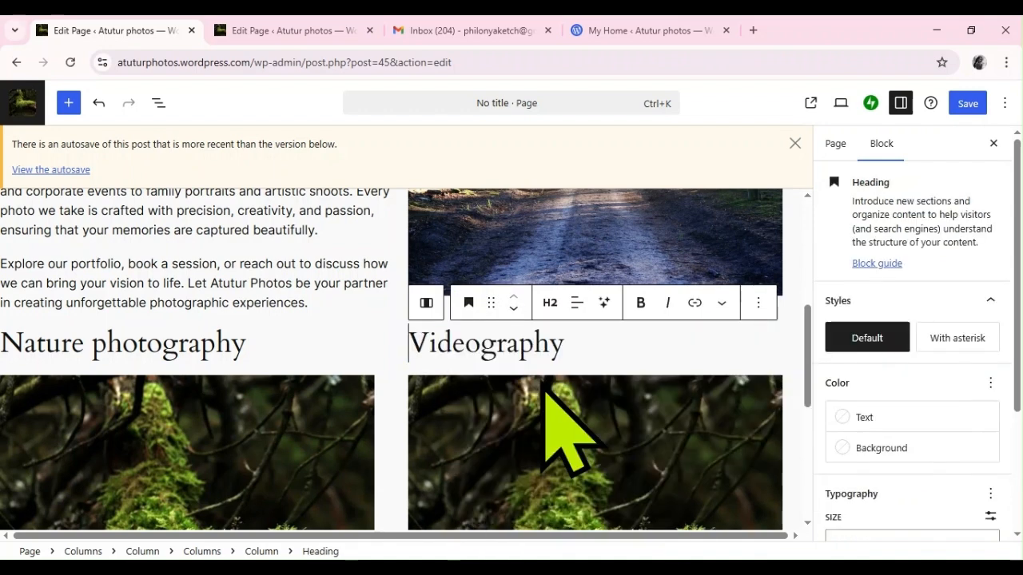
- Insert an empty block before the two-column block that holds the Nature photography and Videography sections
mouse_move(807, 361)
left_mouse_down()
mouse_move(799, 468)
mouse_move(817, 342)
mouse_move(812, 379)
left_mouse_up()
left_click(462, 302)
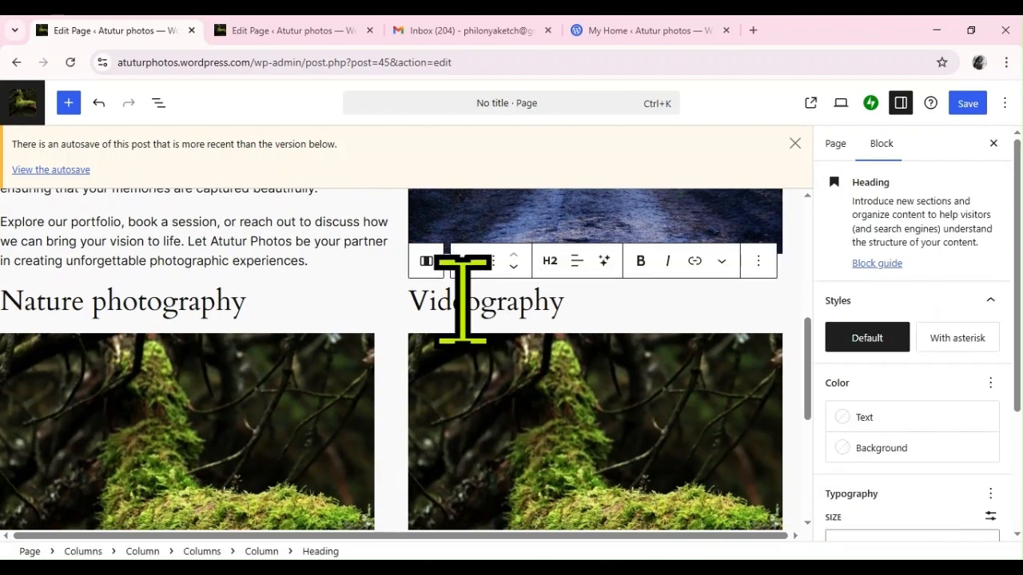
left_click(426, 271)
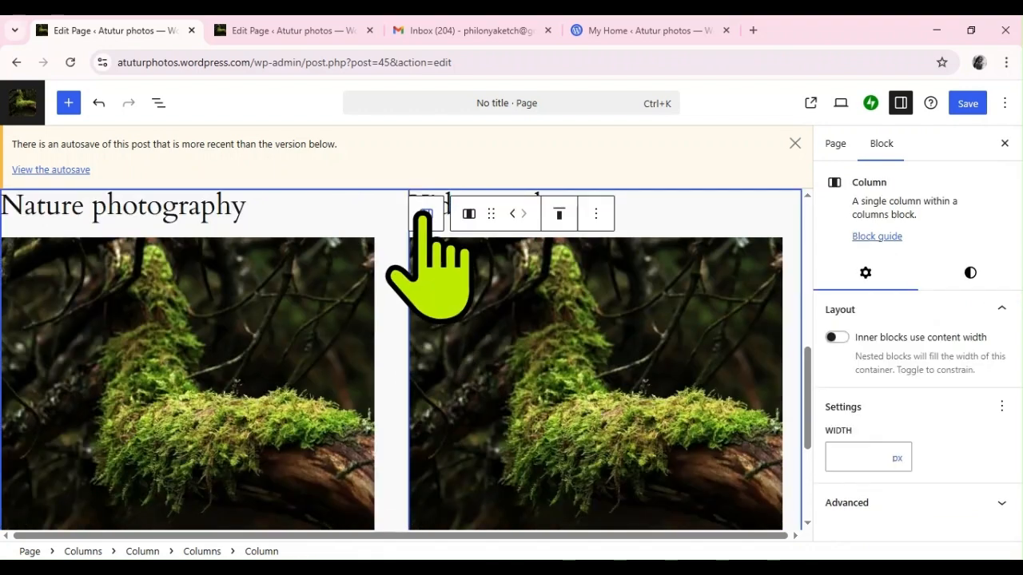
left_click(262, 267)
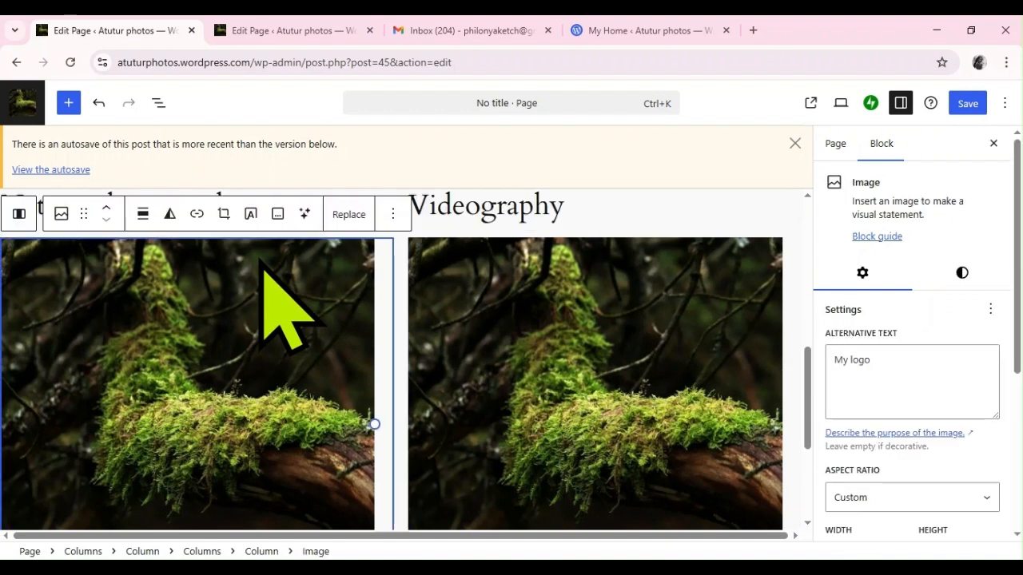
left_click(19, 214)
left_click(19, 214)
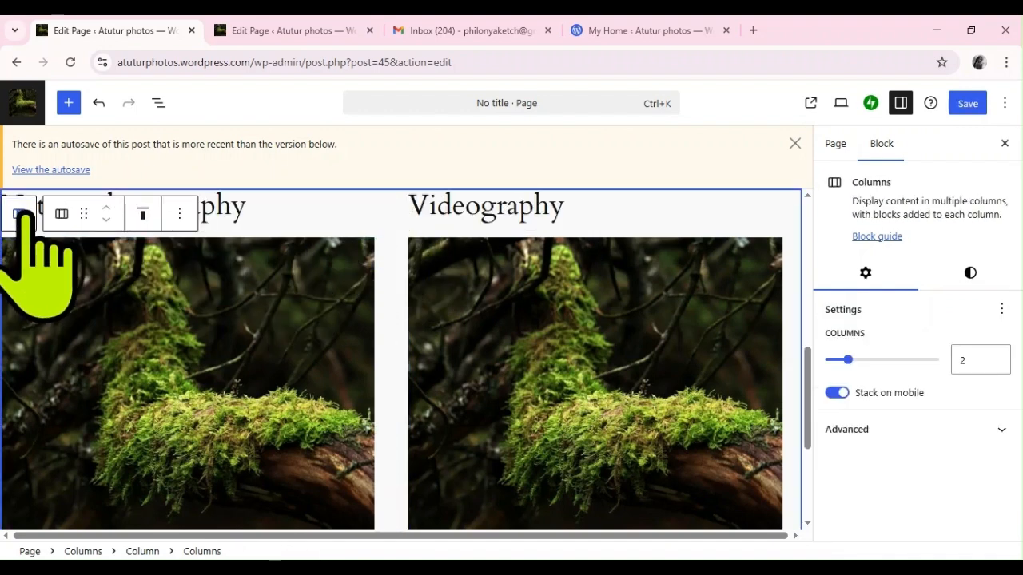
left_click(179, 213)
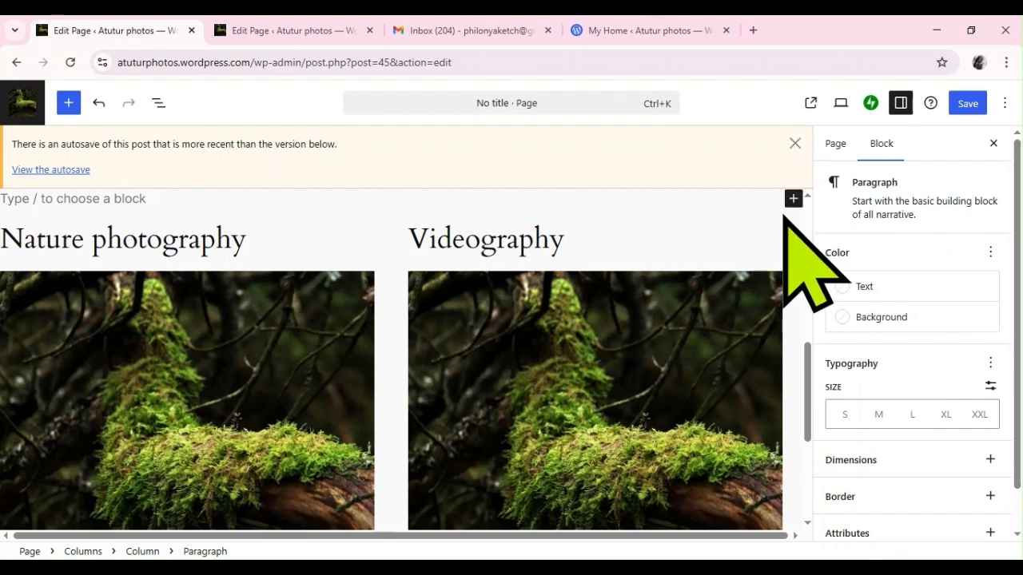
- Turn the empty block above the two columns into a heading reading "Services"
left_click(792, 199)
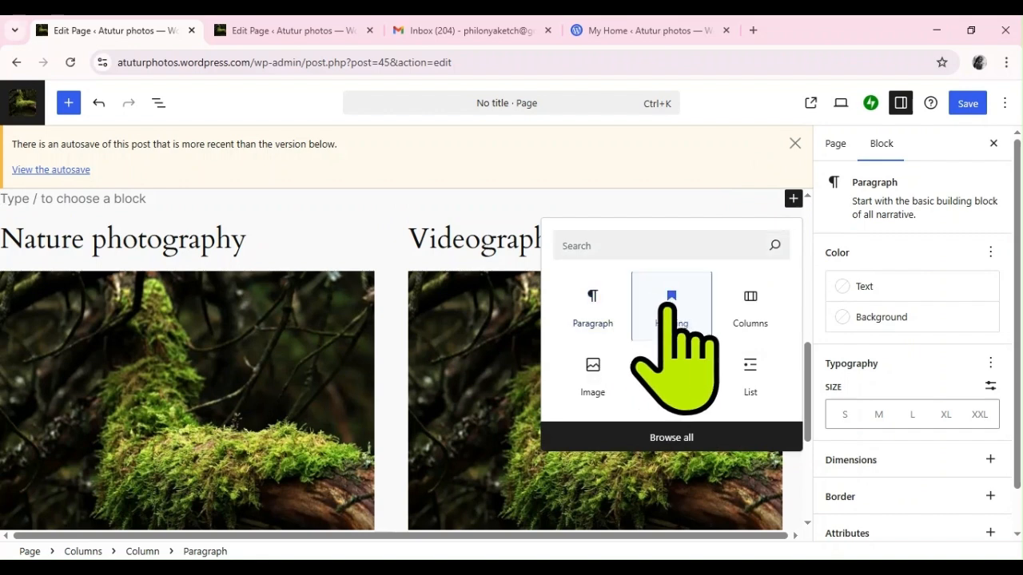
left_click(671, 310)
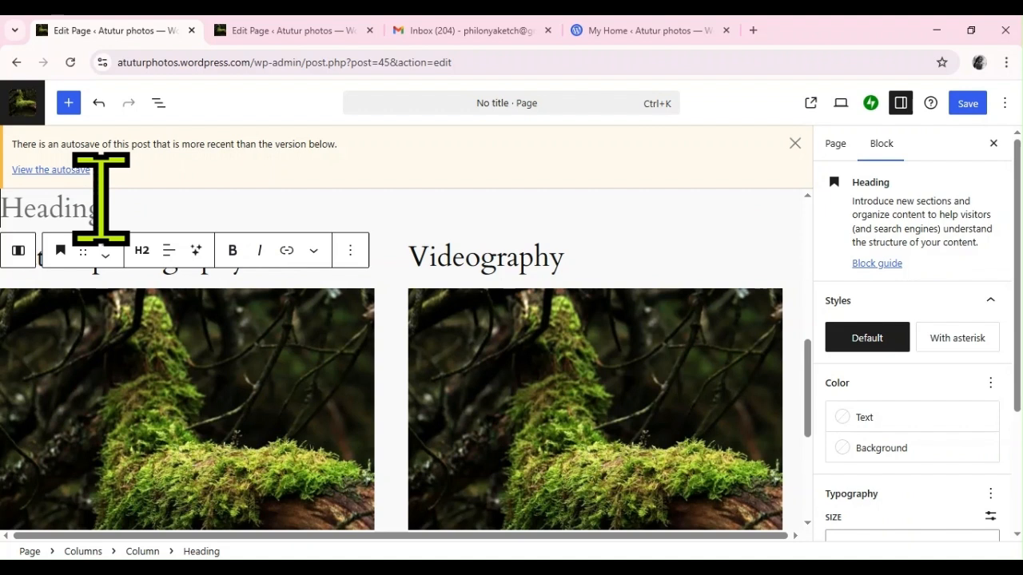
type("Services")
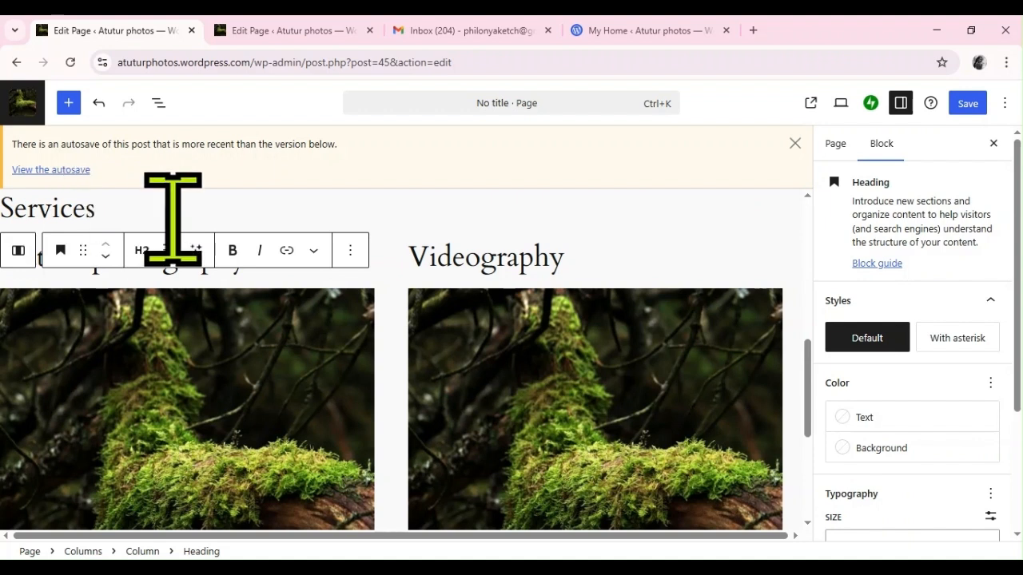
- Set the text color of the "Services" heading to the custom dark brown #431603
left_click(883, 417)
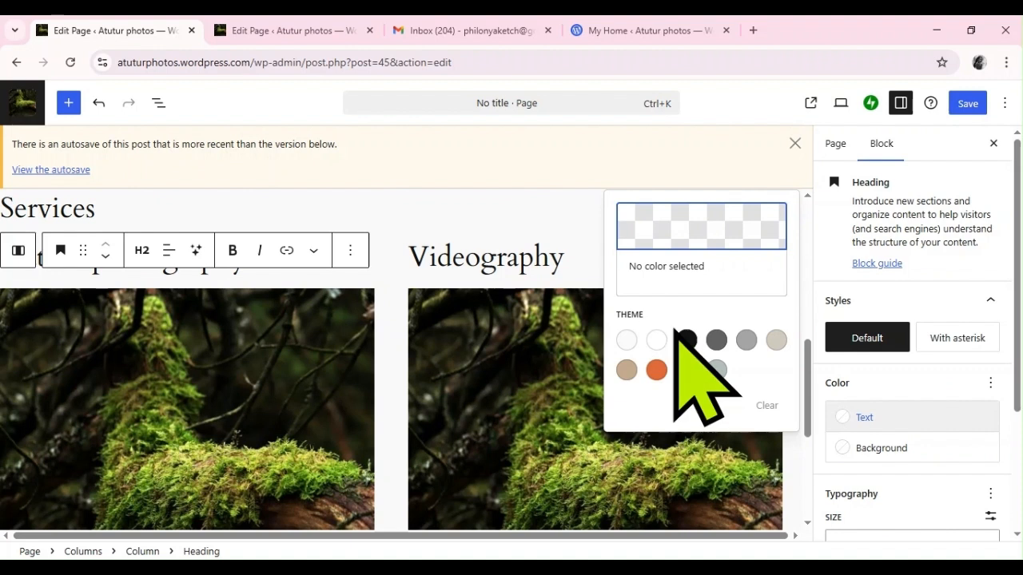
left_click(729, 234)
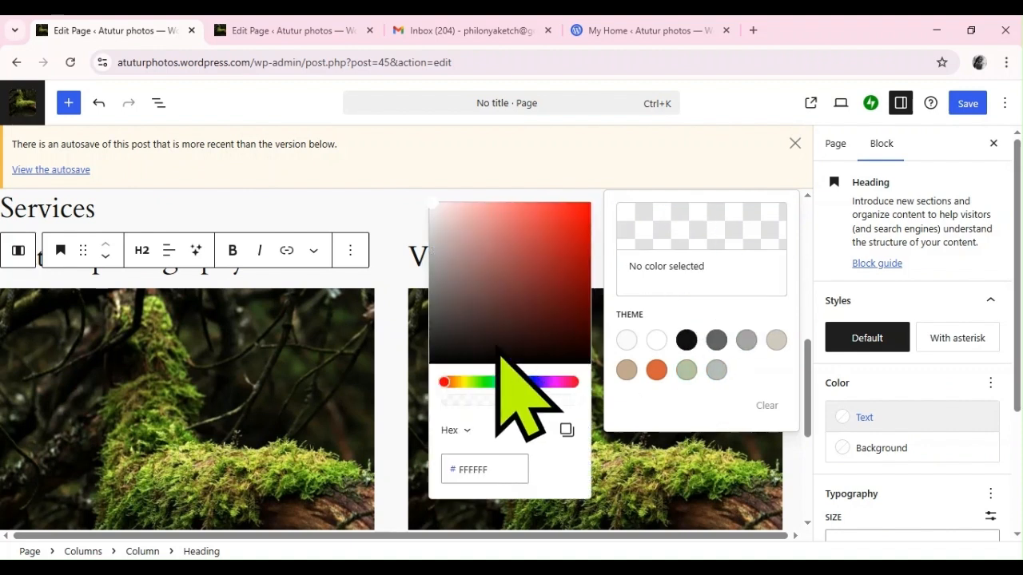
left_click(562, 312)
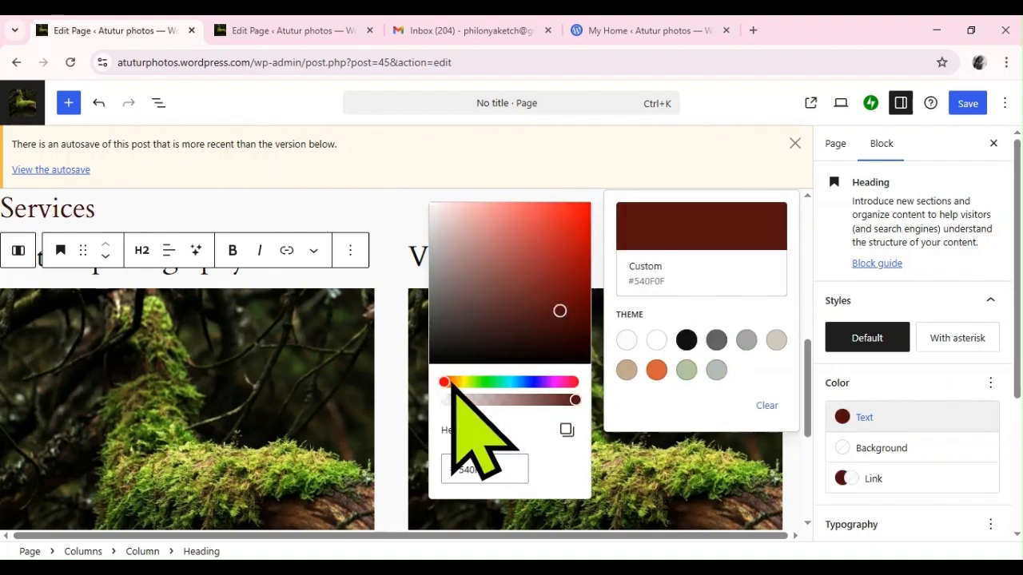
left_click(450, 382)
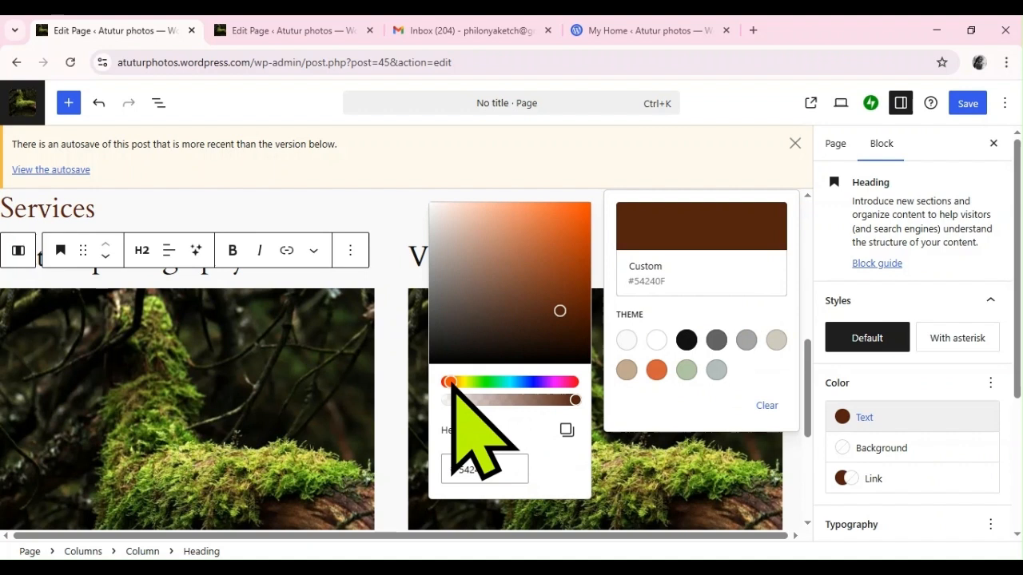
left_click(581, 323)
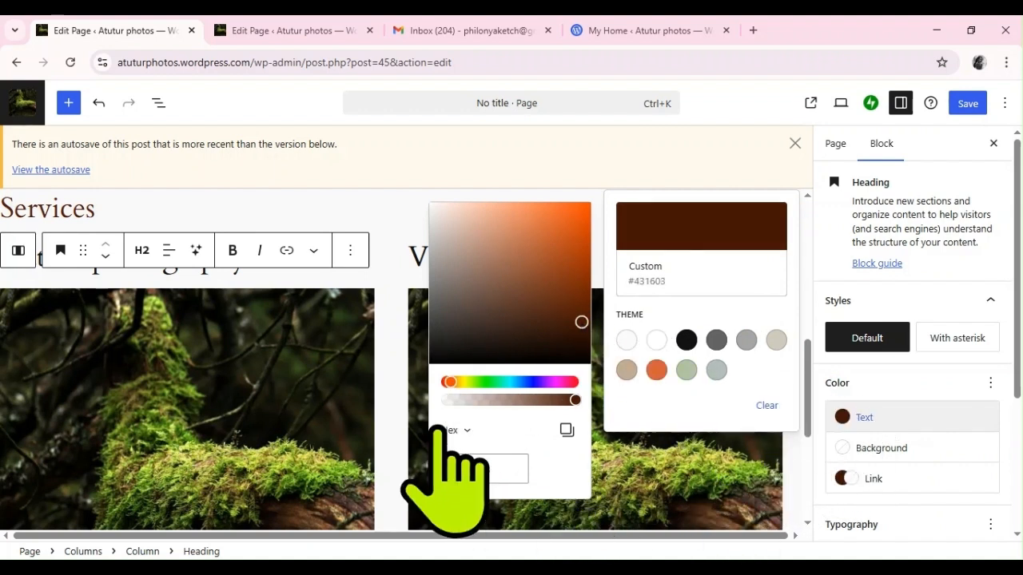
- Center the text of the "Services" heading
left_click(234, 210)
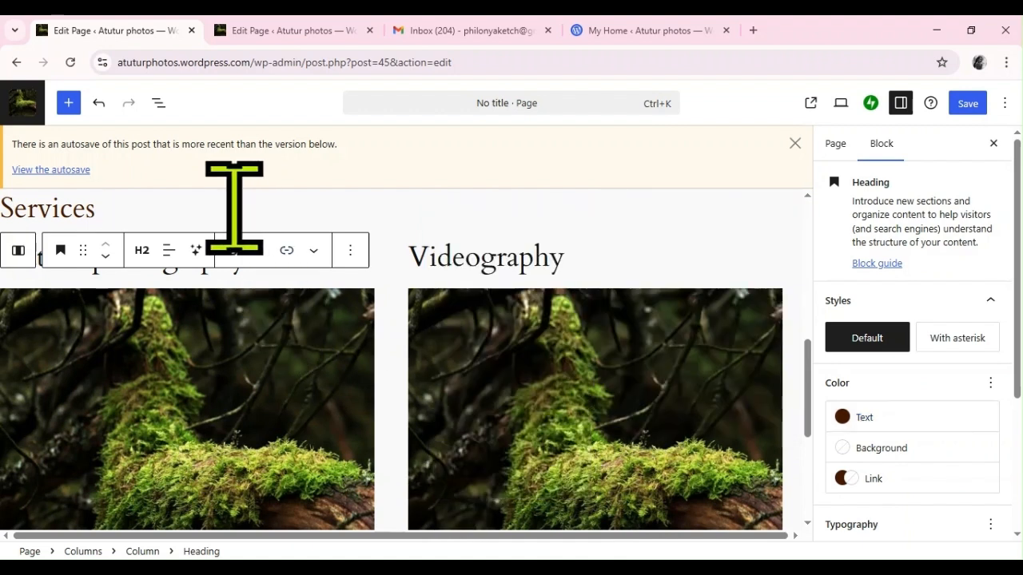
left_click(168, 250)
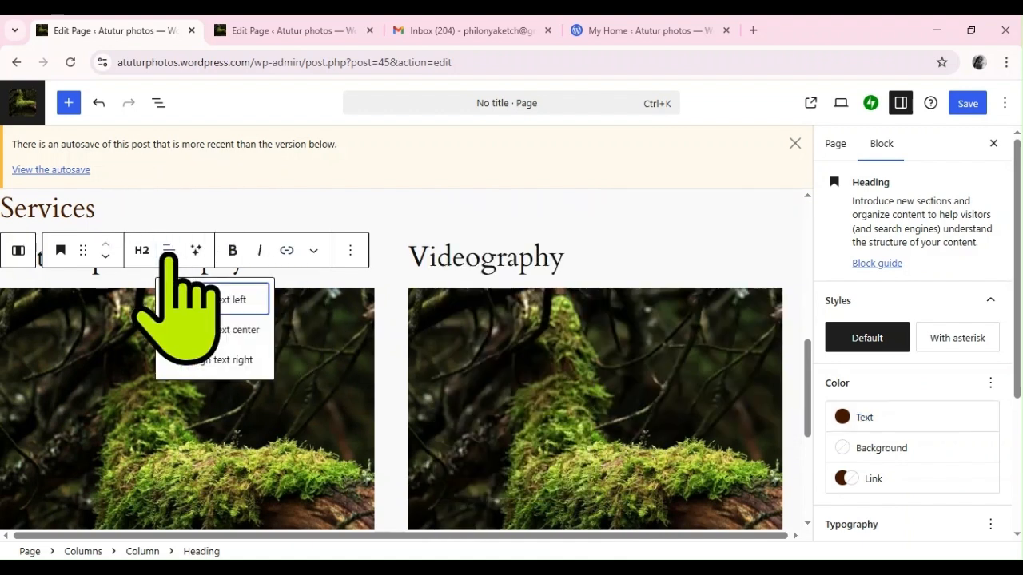
left_click(228, 334)
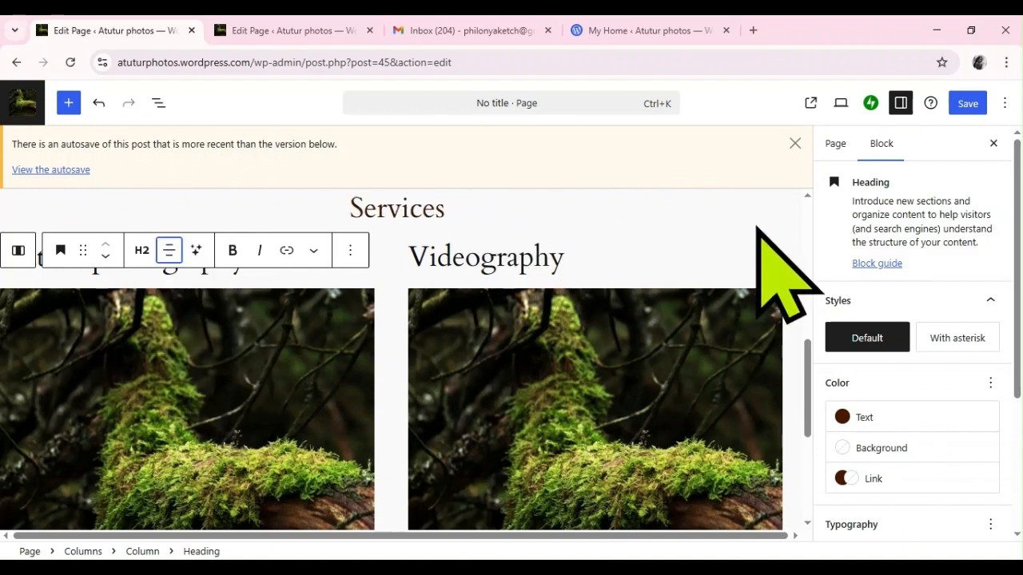
- Add a spacer after the "Services" heading and reduce its height to 31 px
left_click_drag(804, 365, 787, 337)
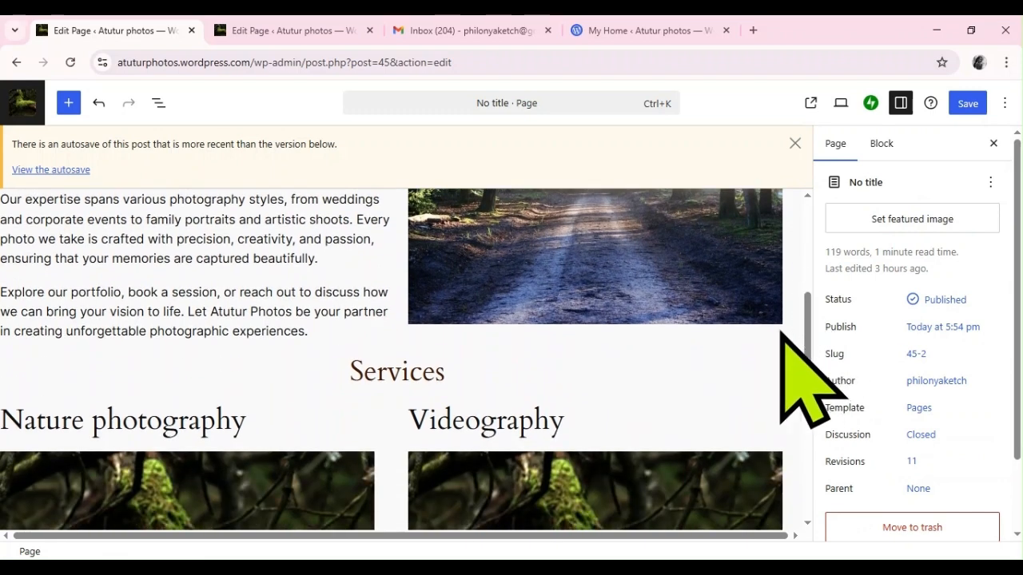
left_click(444, 371)
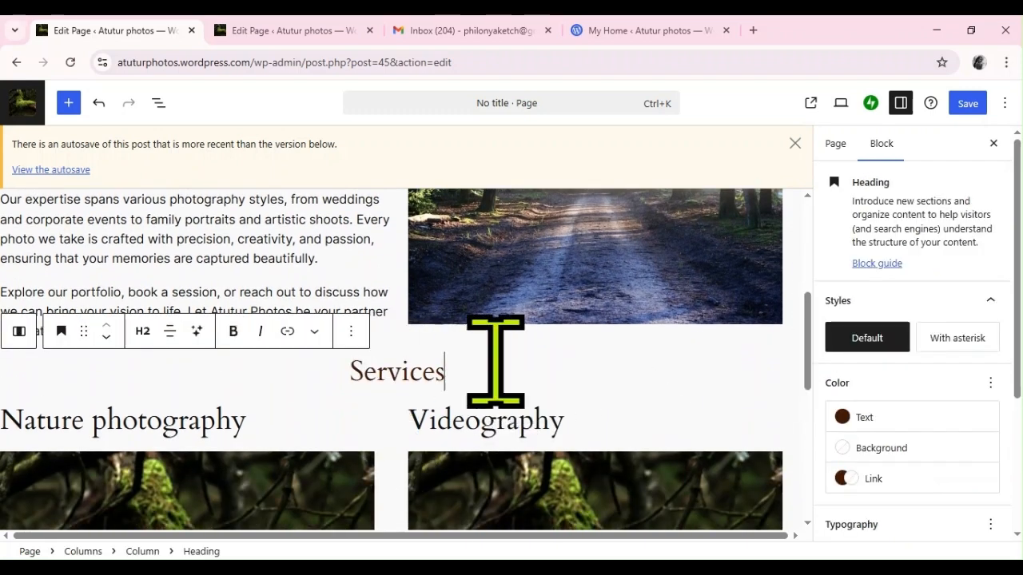
left_click(350, 330)
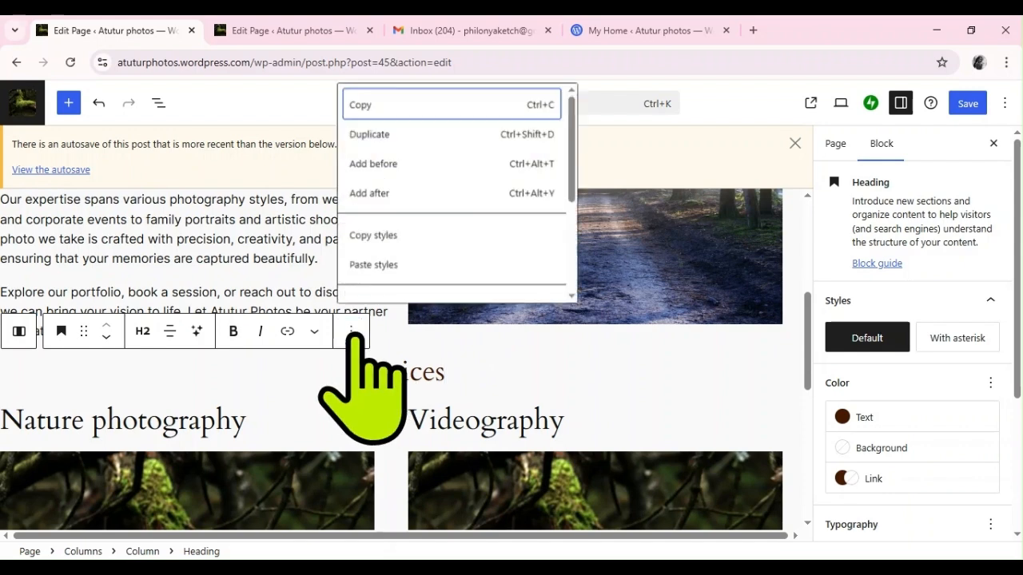
left_click(470, 199)
left_click(793, 413)
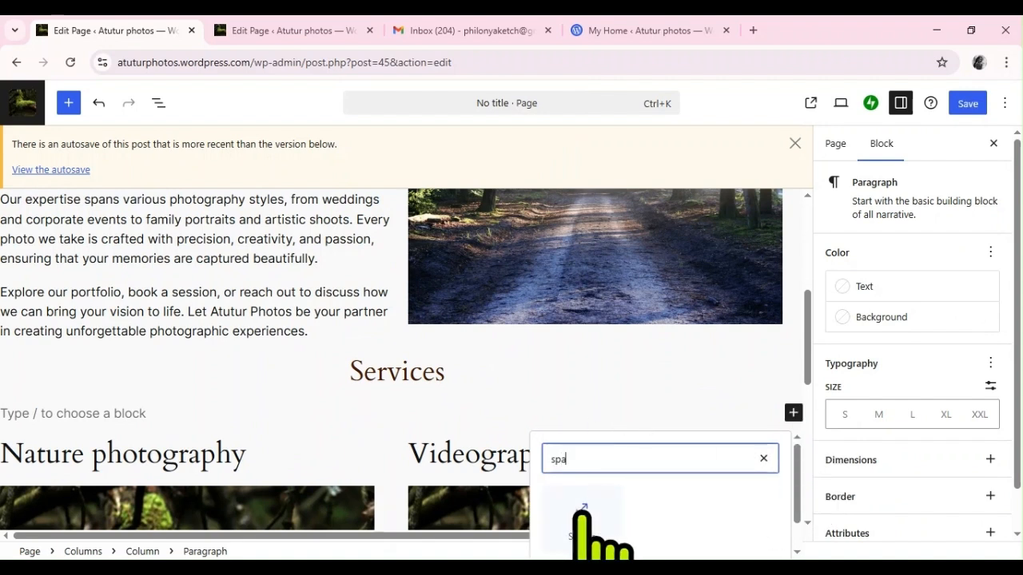
left_click(581, 515)
left_click_drag(413, 474, 422, 423)
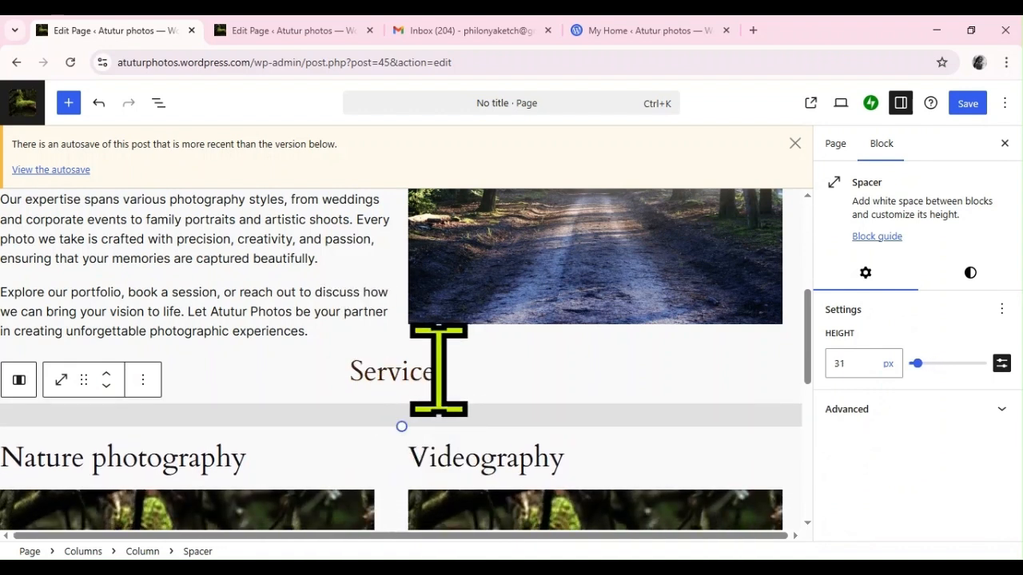
- Add a spacer before the "Services" heading and reduce its height to 27 px
left_click(446, 370)
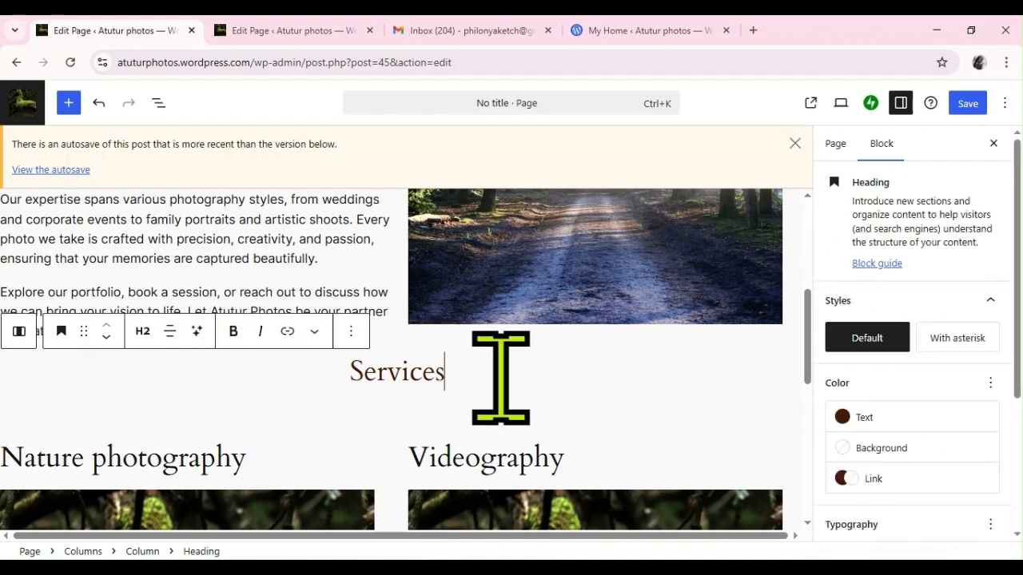
left_click(351, 330)
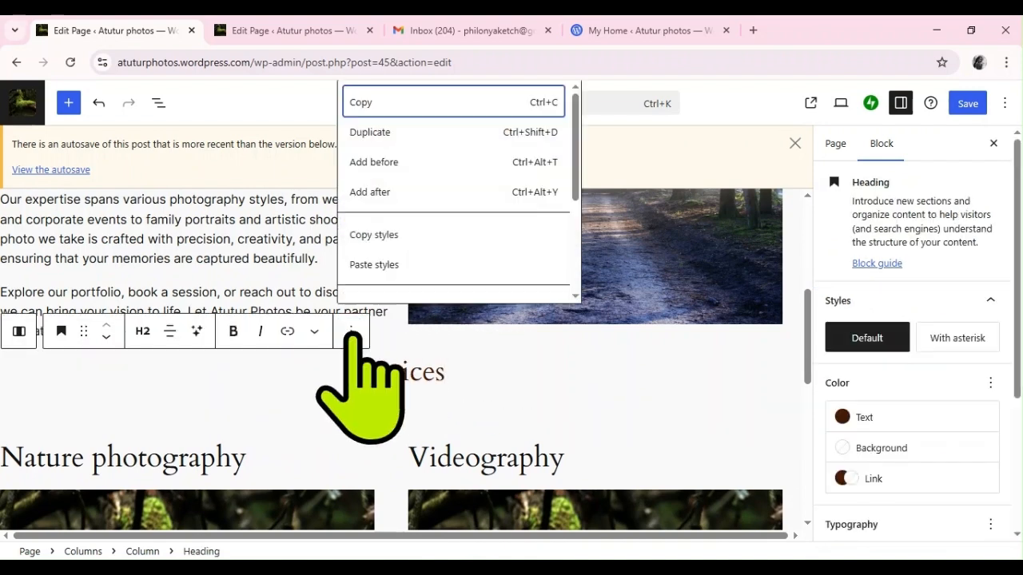
left_click(463, 165)
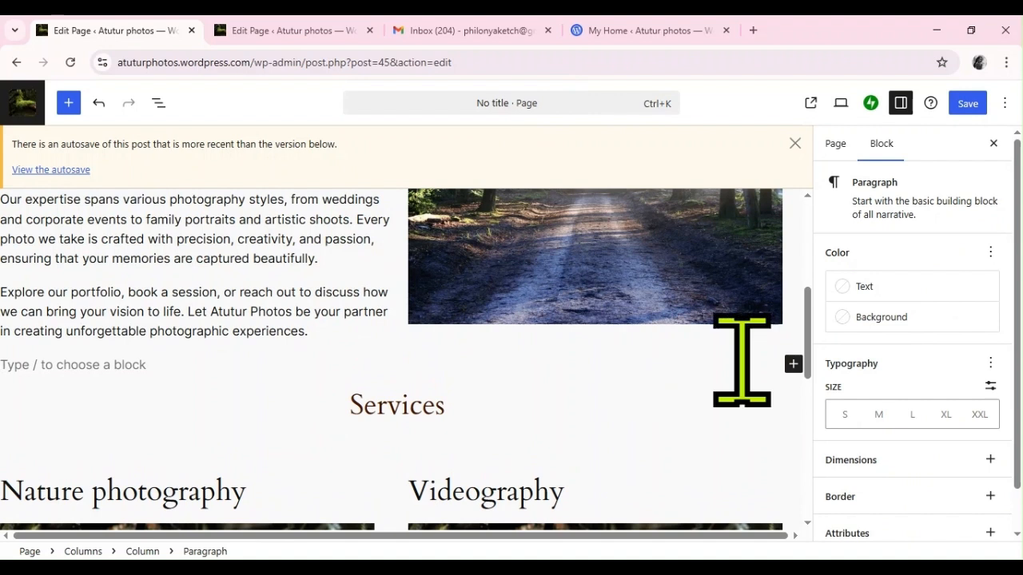
left_click(793, 364)
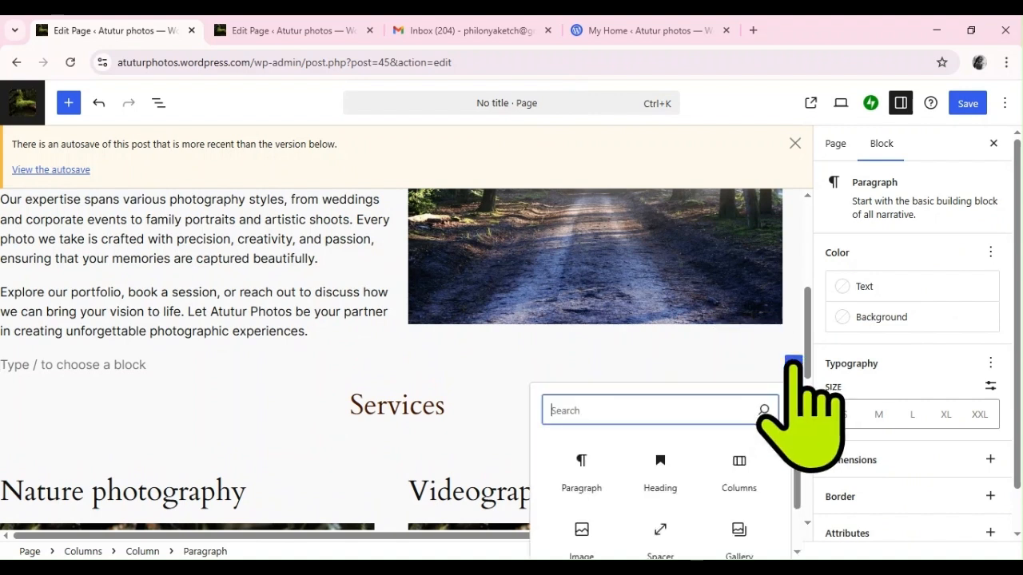
left_click(671, 549)
left_click_drag(445, 429, 446, 376)
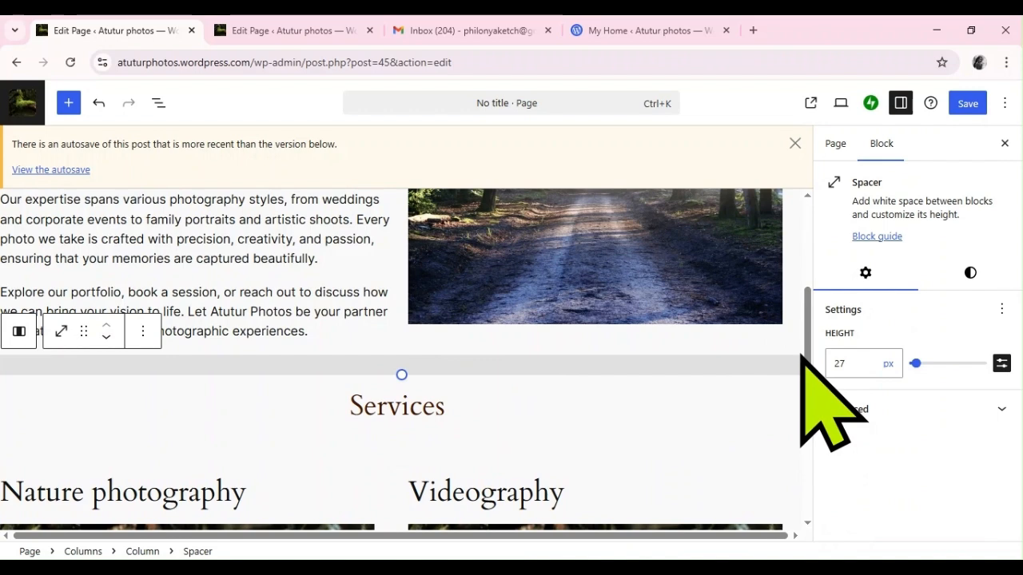
- Insert a spacer before the two-column welcome block under the navigation bar and reduce its height
left_click_drag(808, 349, 794, 274)
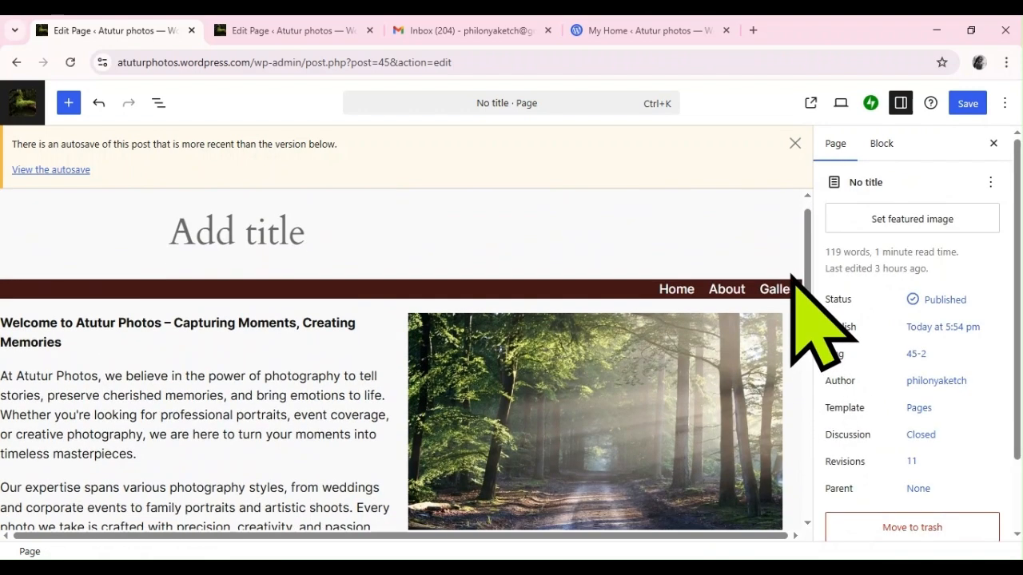
left_click(442, 350)
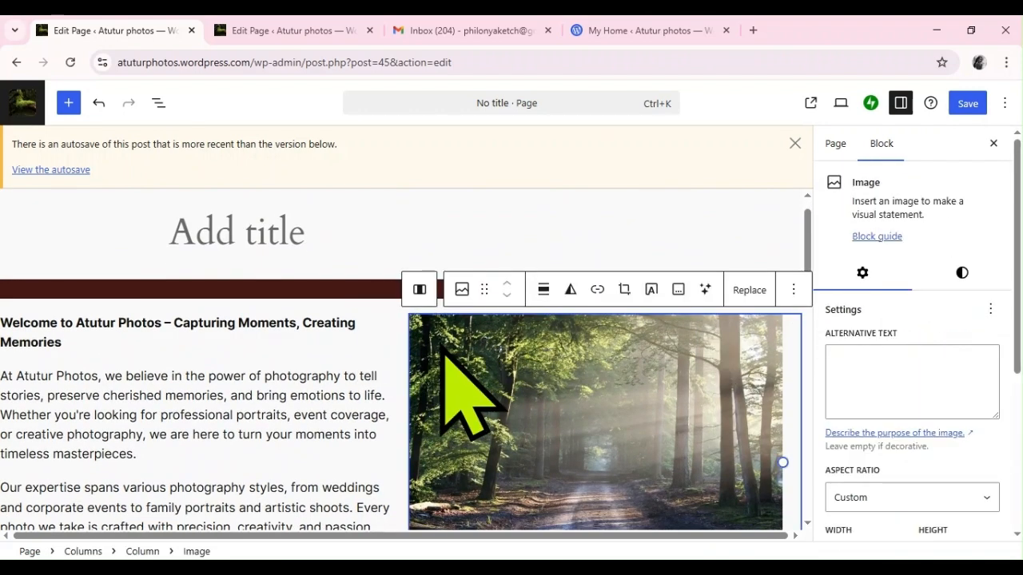
left_click(420, 289)
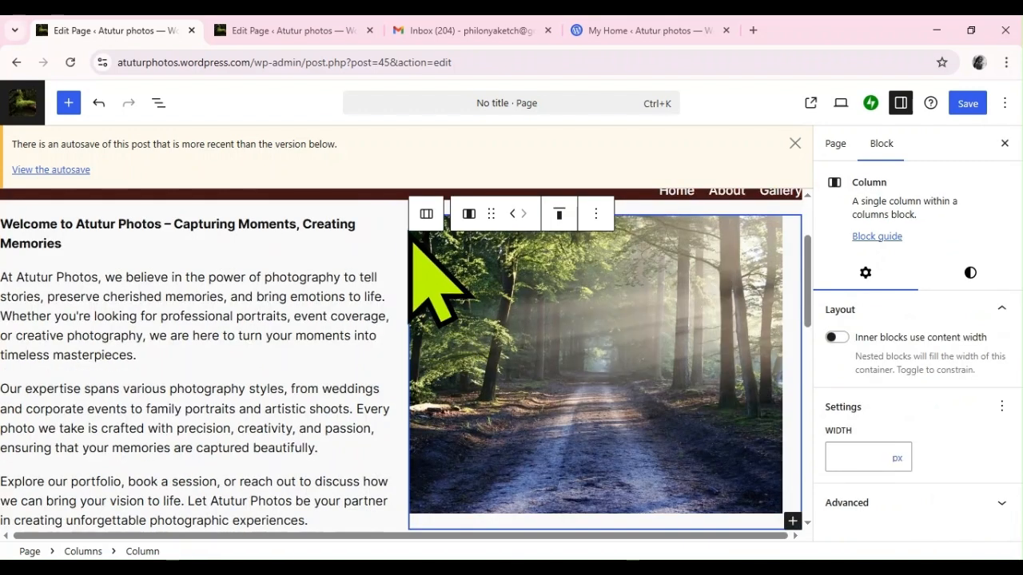
left_click(427, 215)
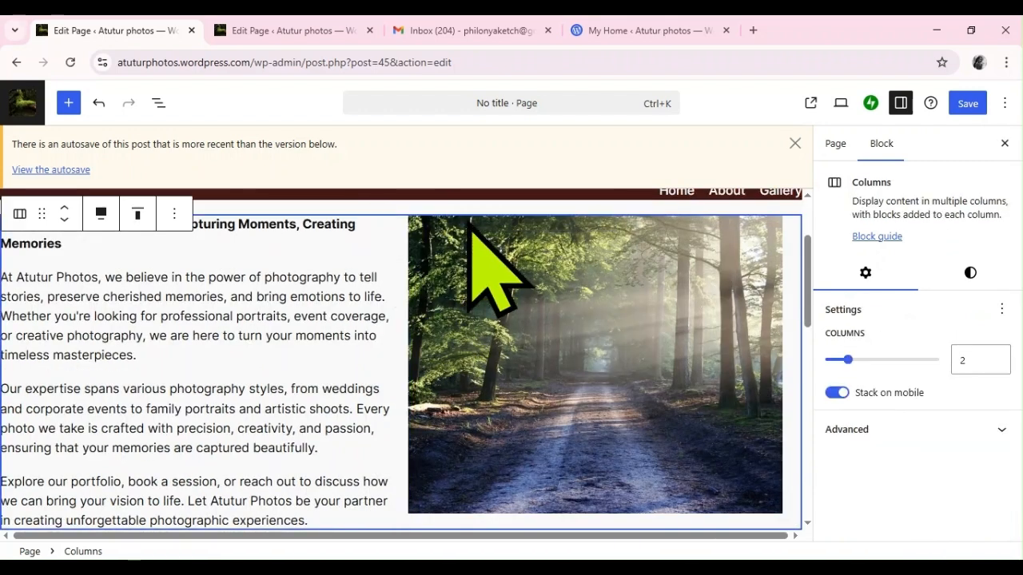
left_click(173, 214)
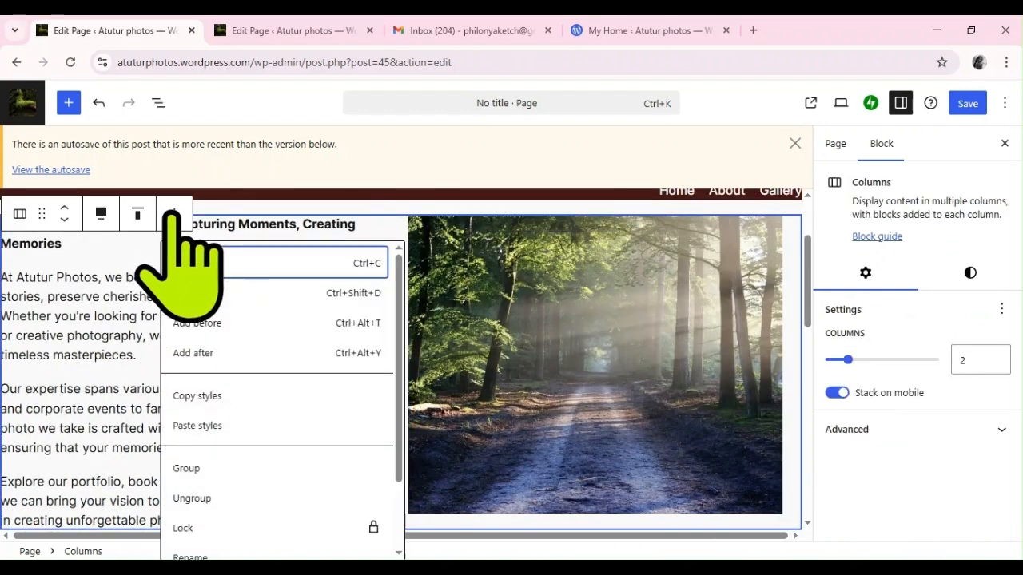
left_click(240, 328)
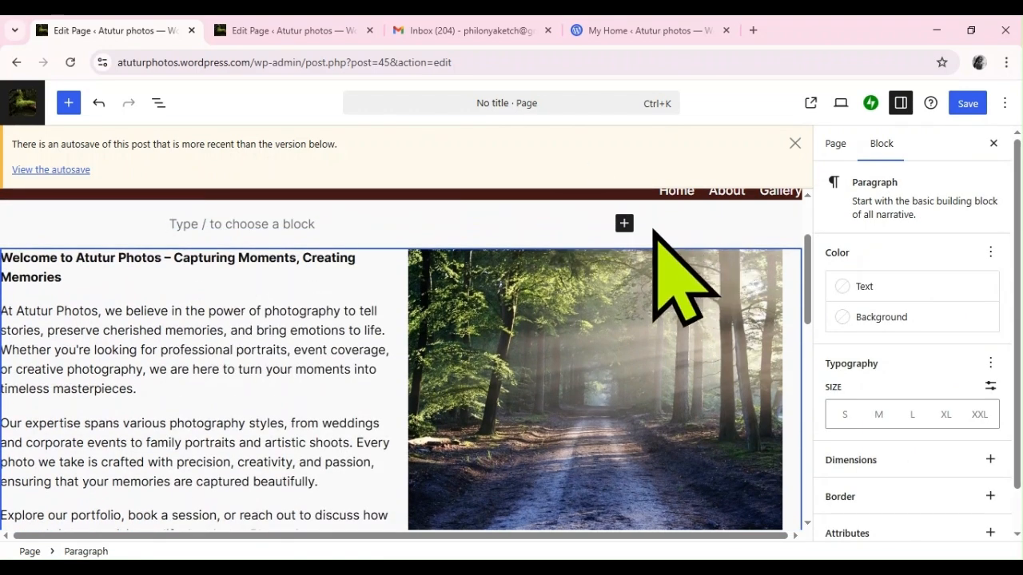
left_click(624, 224)
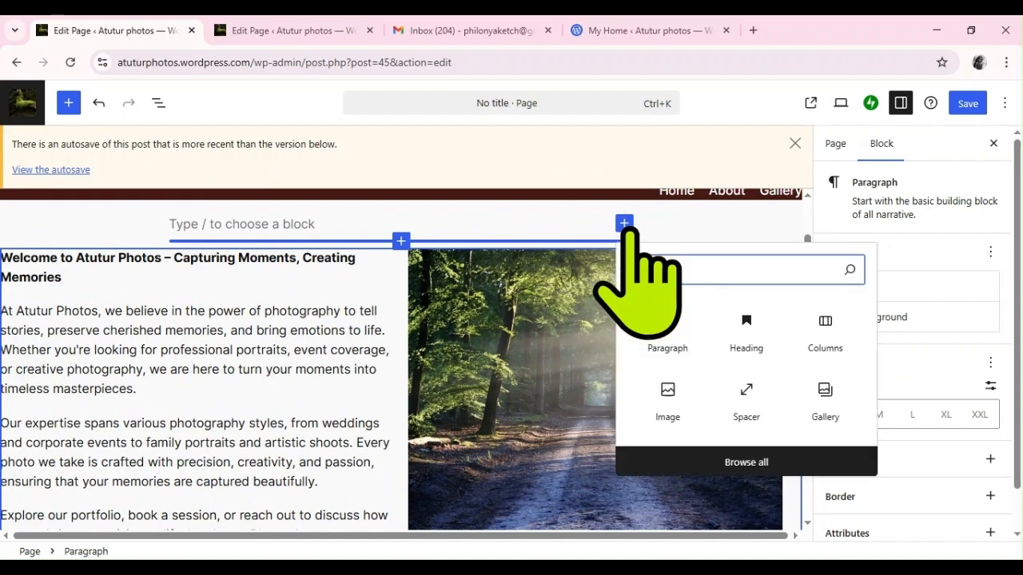
left_click(755, 395)
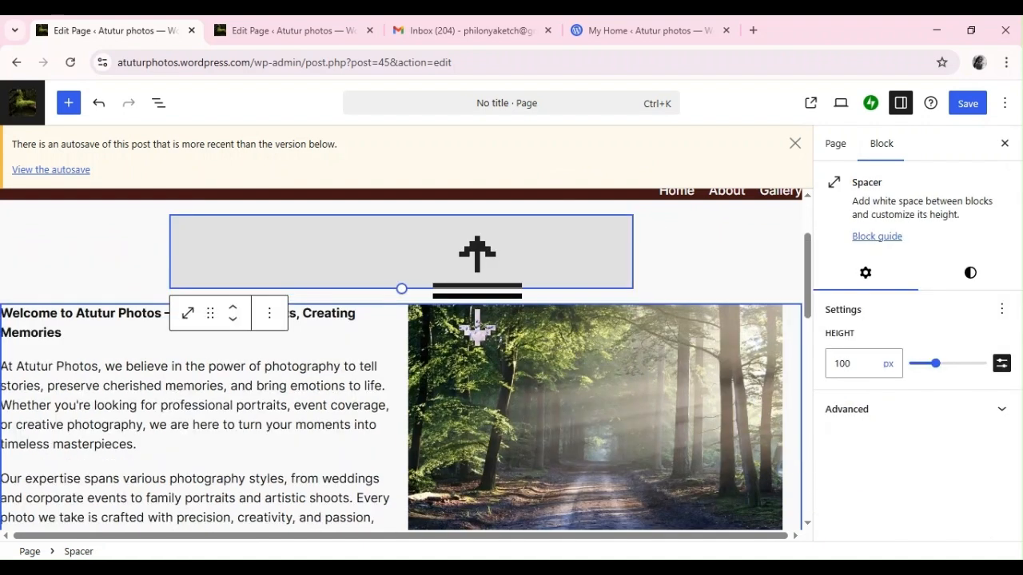
left_click_drag(476, 289, 475, 238)
left_click(717, 239)
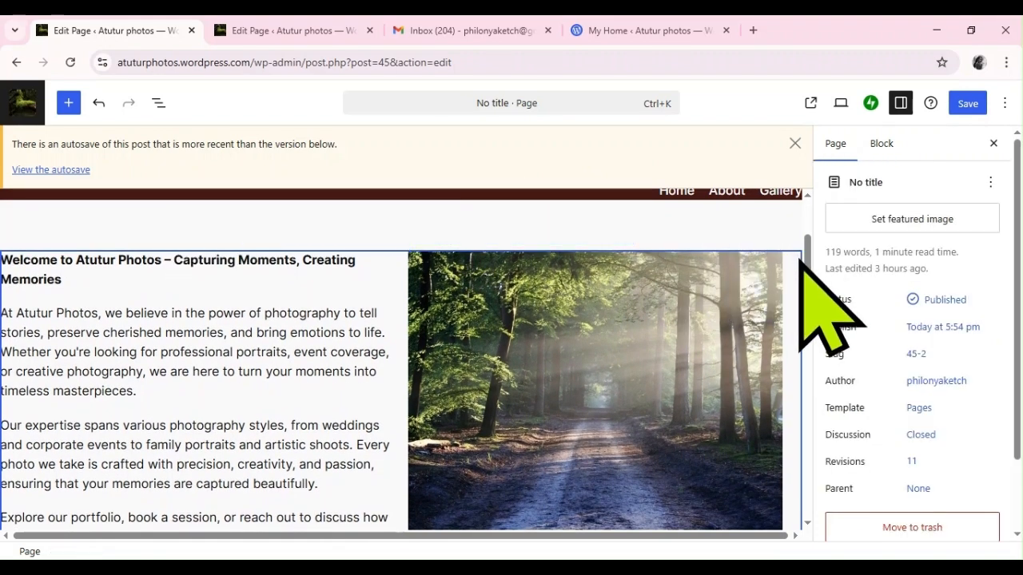
- Dismiss the notice about the more recent autosave
left_click_drag(809, 262, 809, 403)
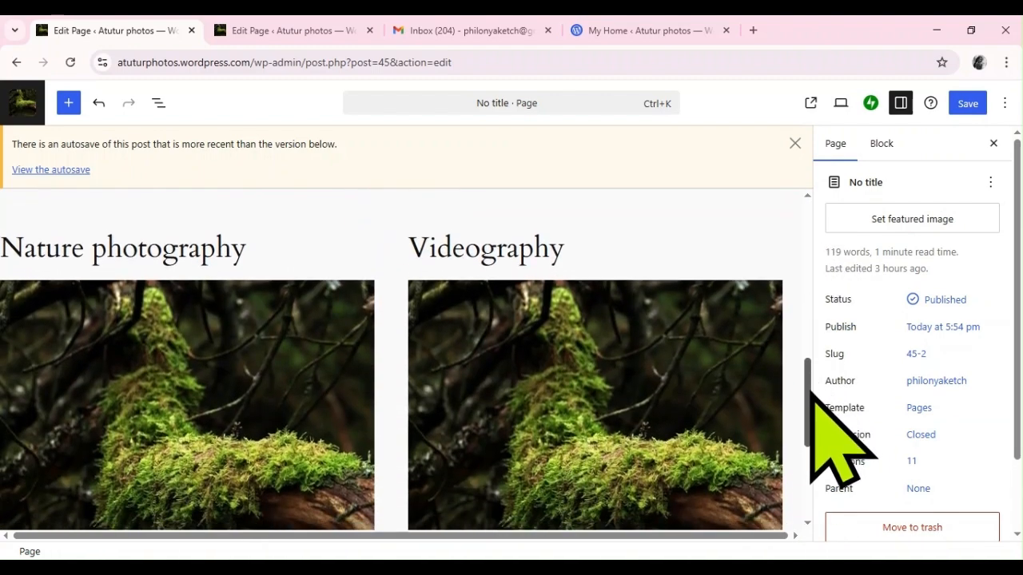
left_click(794, 143)
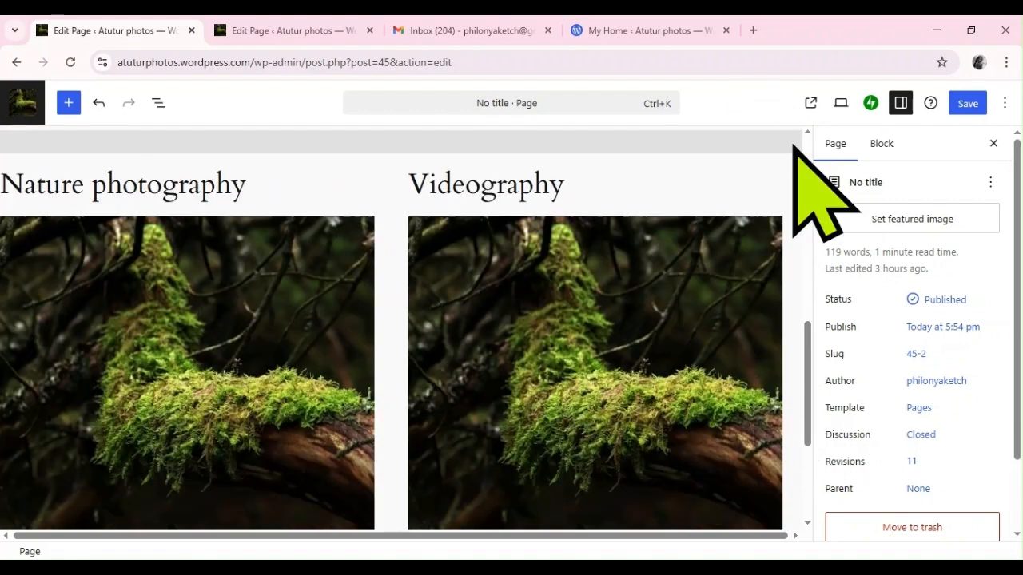
- Add a paragraph below the Videography image with the description beginning "Our videography services at Atutur Photos are designed to tell your story in motion."
left_click(656, 341)
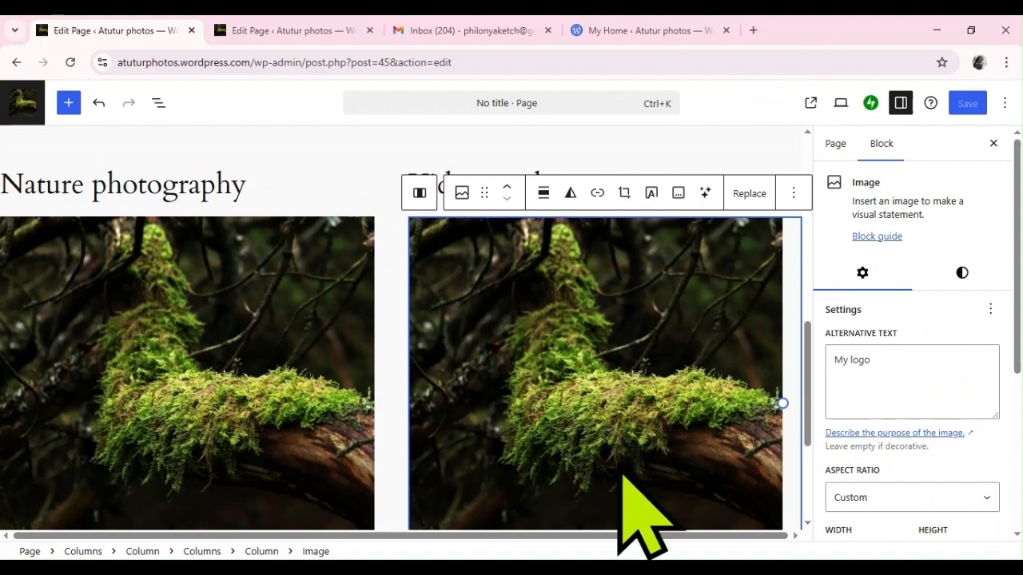
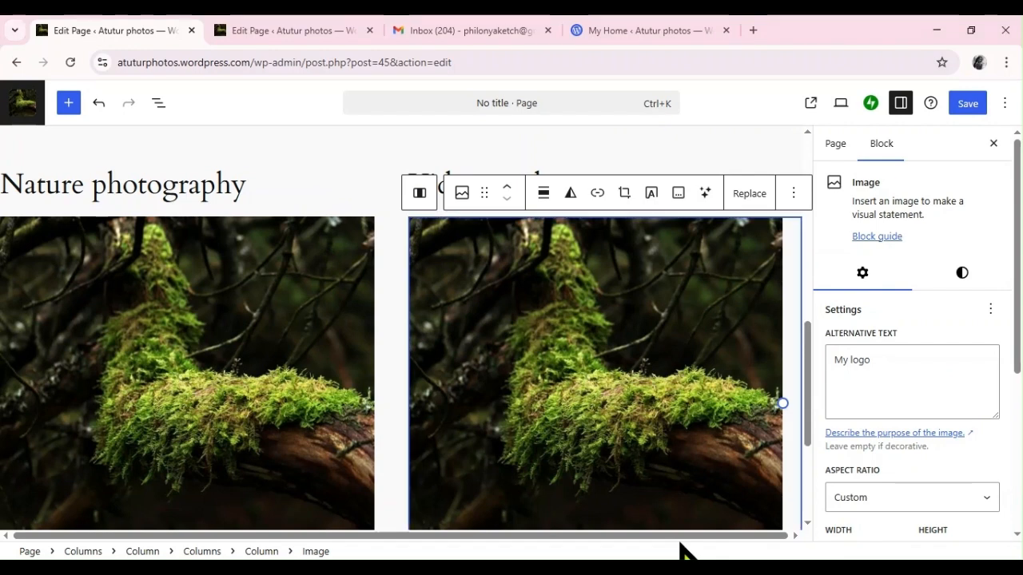
mouse_move(808, 401)
left_mouse_down()
mouse_move(800, 445)
mouse_move(799, 399)
left_mouse_up()
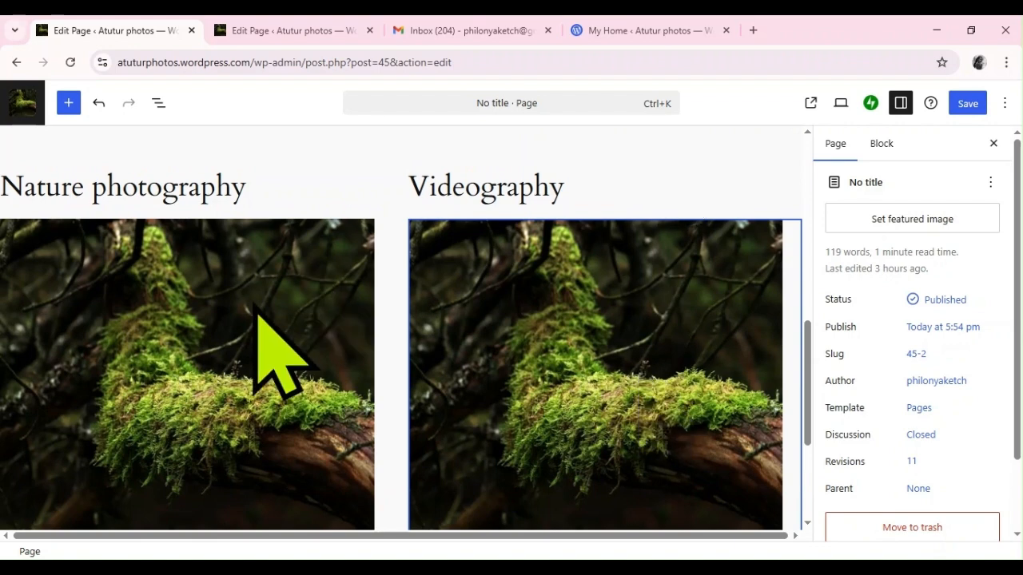
left_click(282, 298)
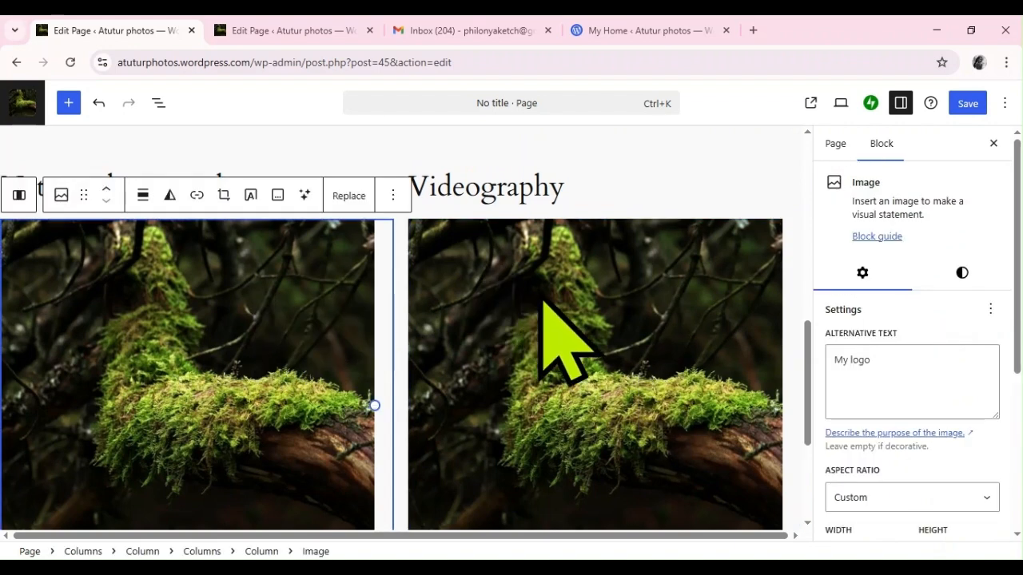
left_click(563, 335)
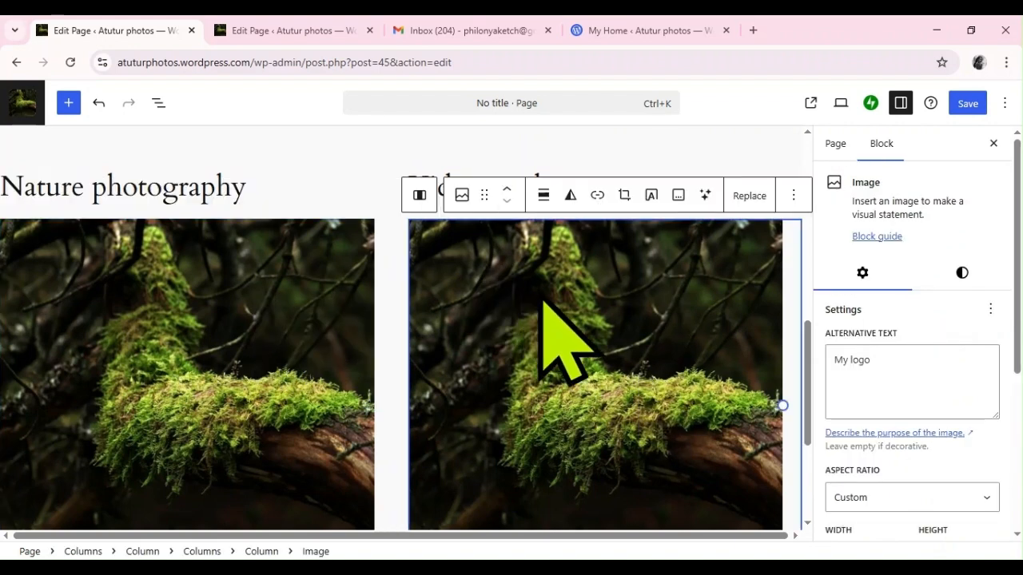
left_click(795, 196)
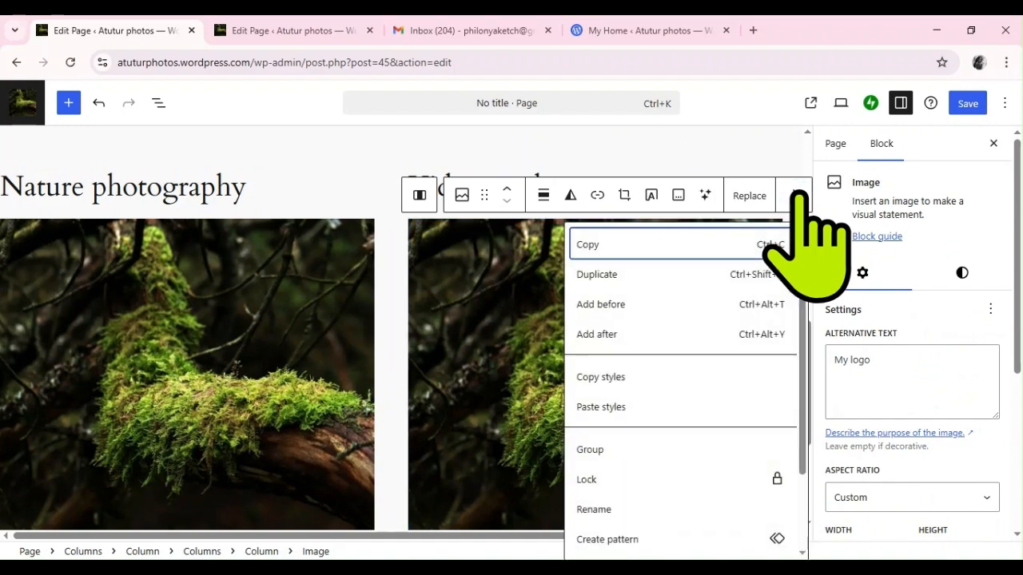
left_click(637, 335)
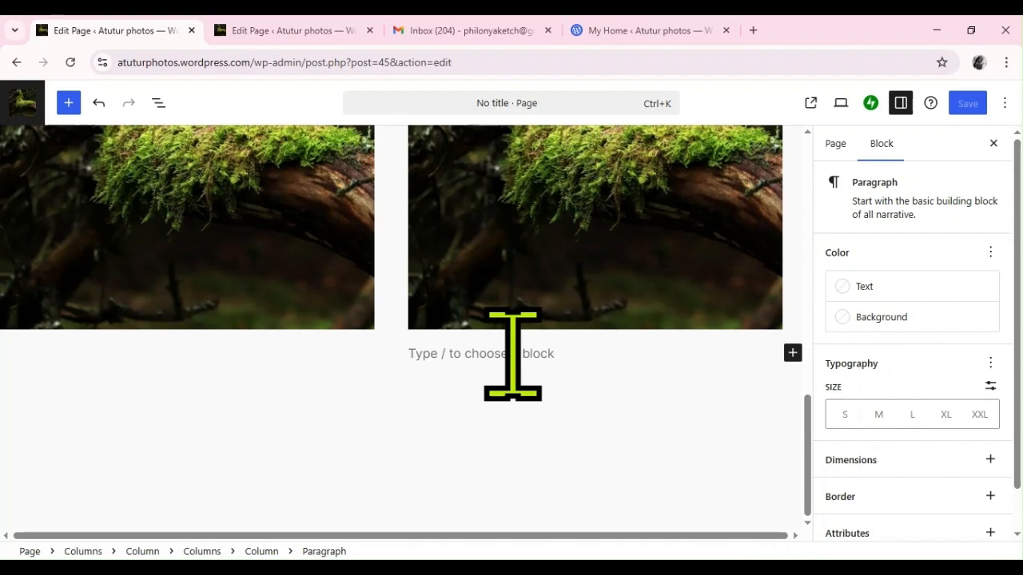
type("Our videography services at Atutur Photos are designed to tell your story in motion. Whether it’s a special event, a corporate video, or a creative project, we provide high-quality video production that captures every moment with precision and artistry. We combine expert cinematography, sound, and editing to create visually stunning videos that leave a lasting impact. From weddings to promotional videos, we are here to ensure your story is told beautifully through video, bringing it to life in a way that words cannot.")
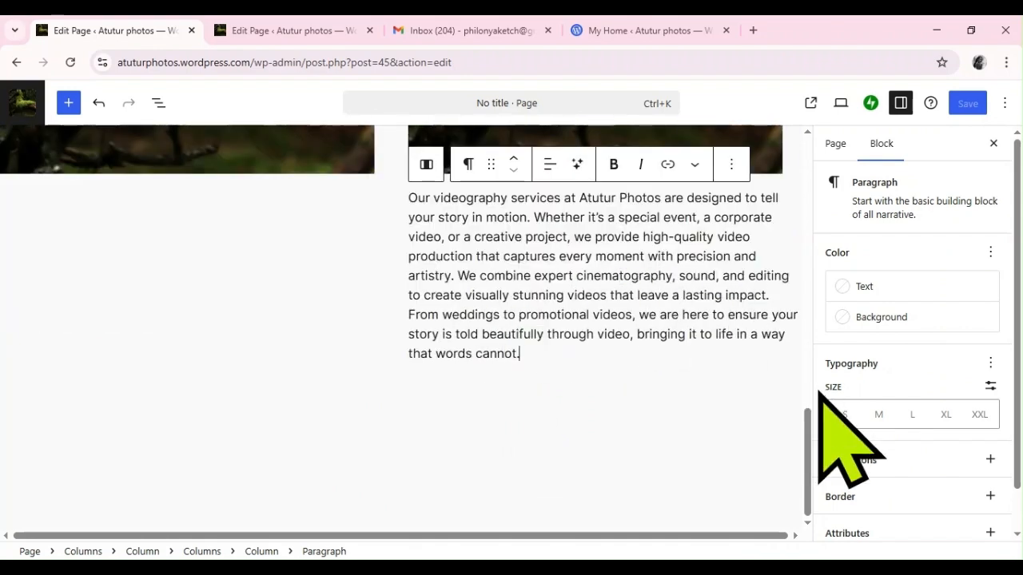
- Add a paragraph below the Nature photography image and paste the description beginning "At Atutur Photos, we specialize in capturing the beauty of nature"
left_click_drag(805, 442, 808, 382)
left_click(248, 333)
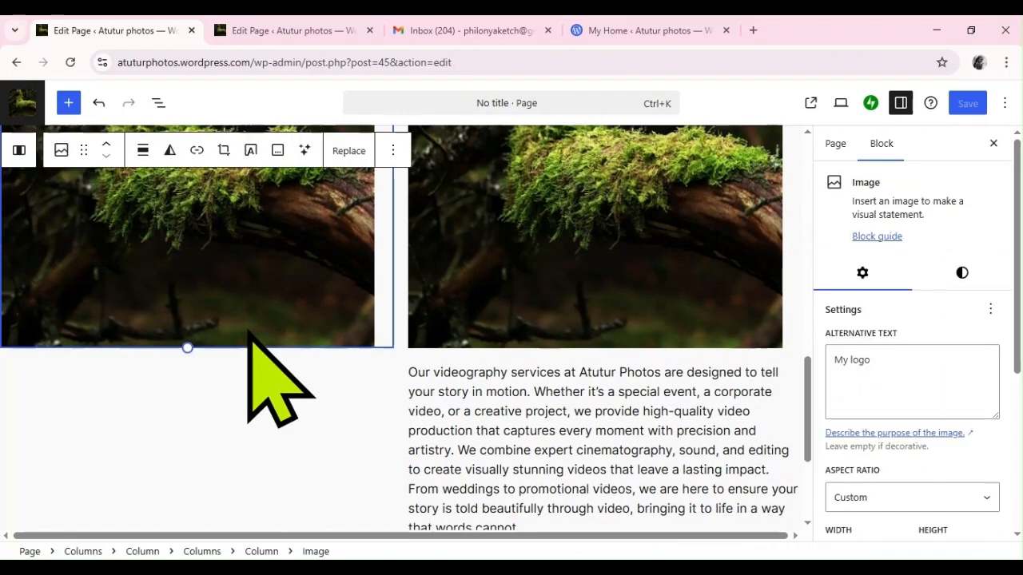
left_click(392, 152)
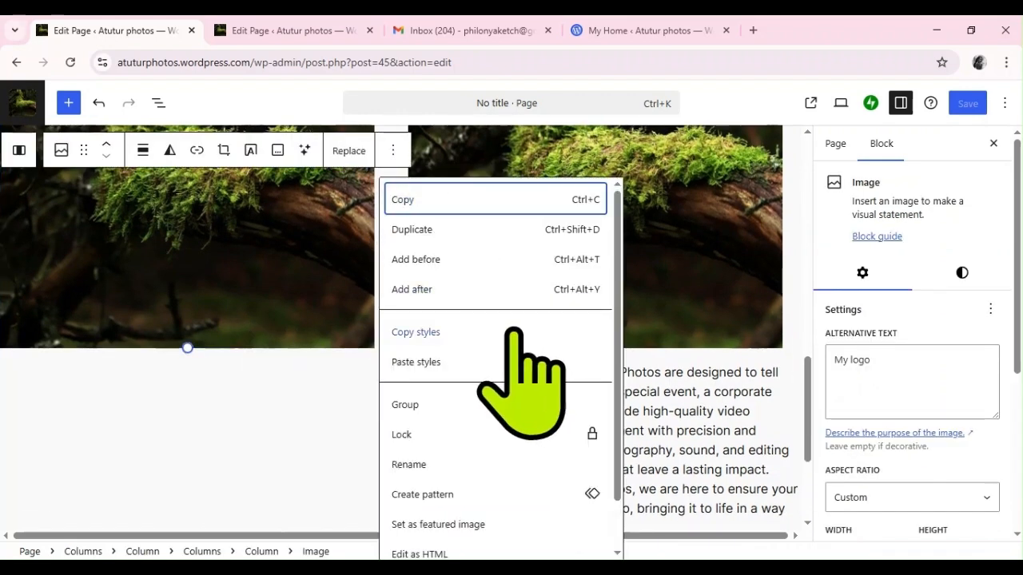
left_click(470, 292)
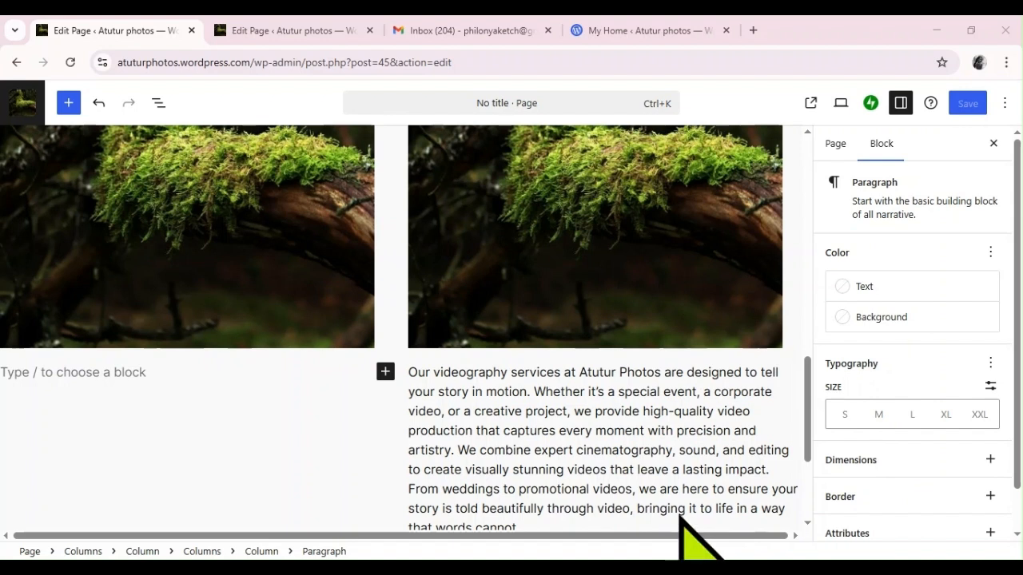
left_click(63, 366)
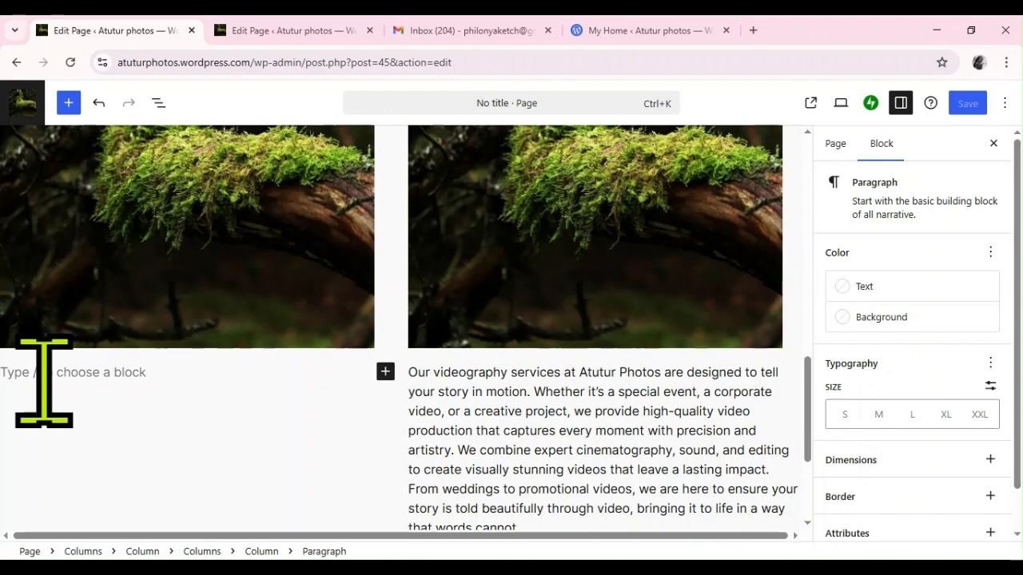
key("ctrl+v")
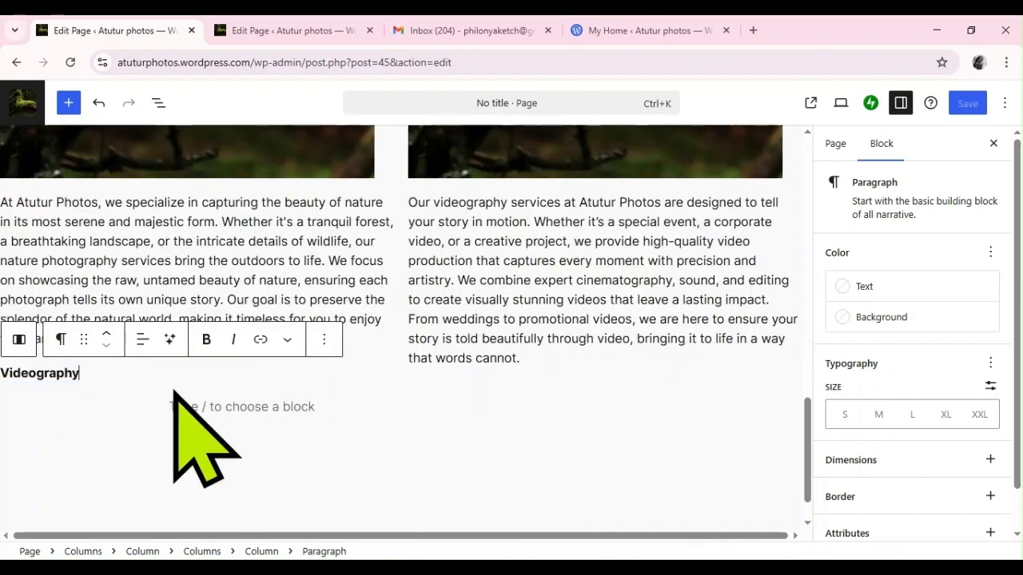
- Clear the stray bold Videography text from the paragraph below the nature photography description
left_click_drag(86, 383, 16, 377)
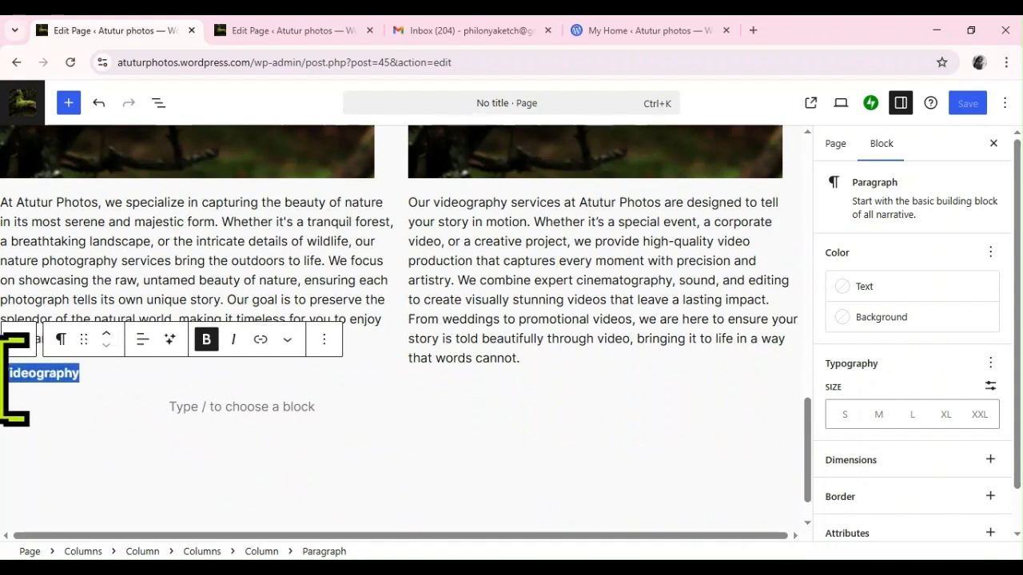
key("BackSpace")
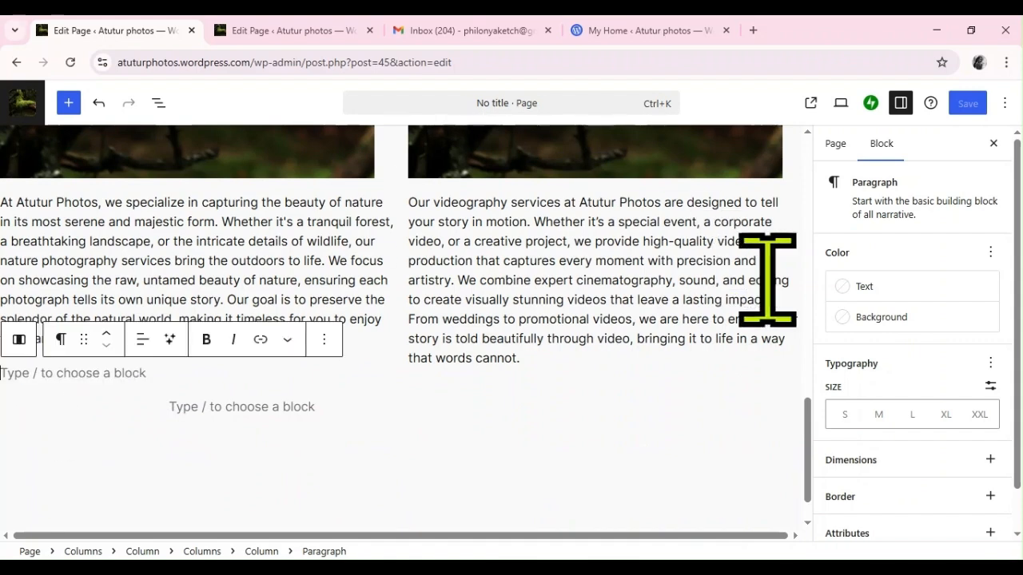
left_click_drag(805, 461, 794, 431)
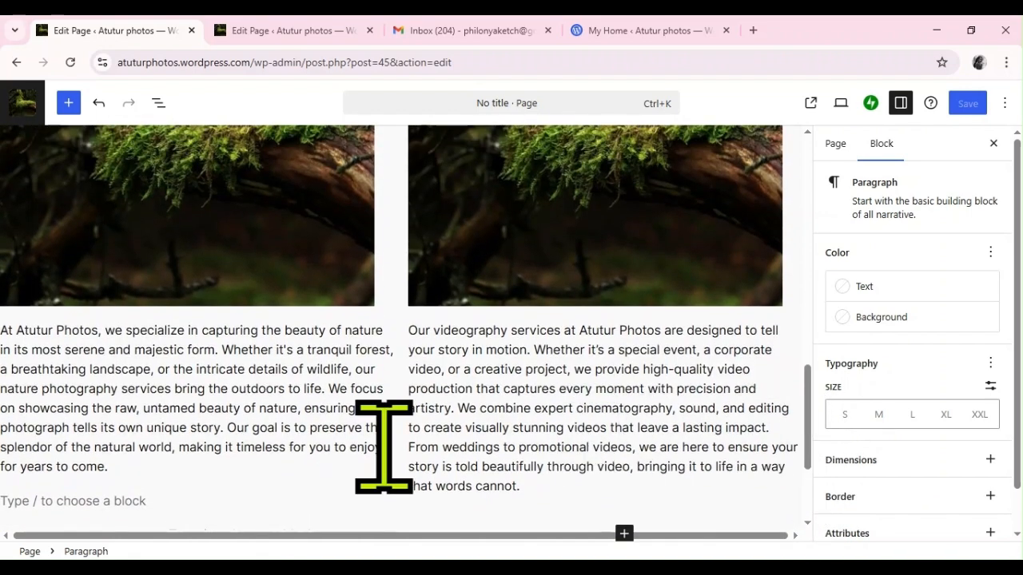
left_click(476, 389)
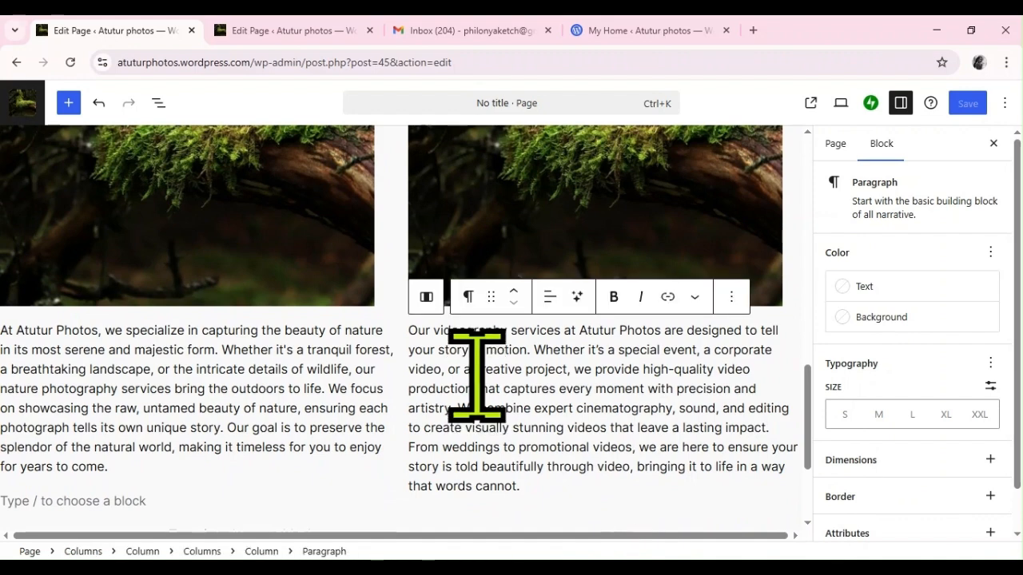
left_click(426, 296)
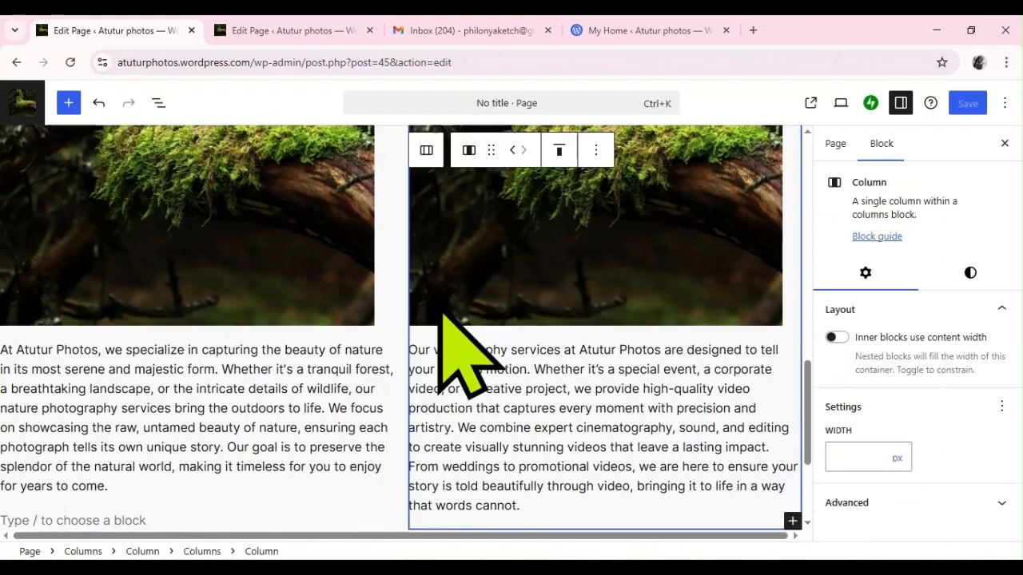
left_click(425, 148)
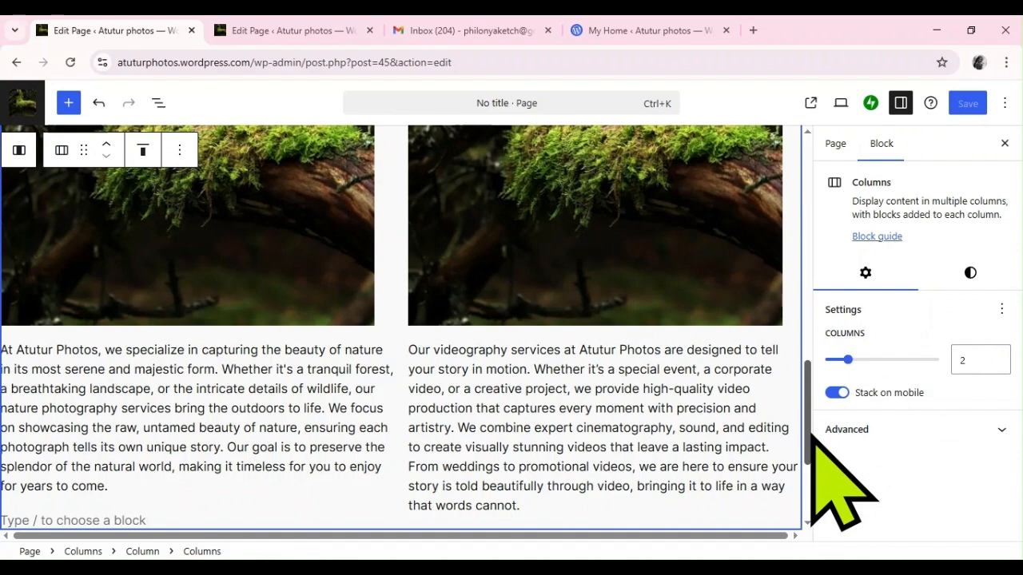
left_click_drag(807, 438, 799, 465)
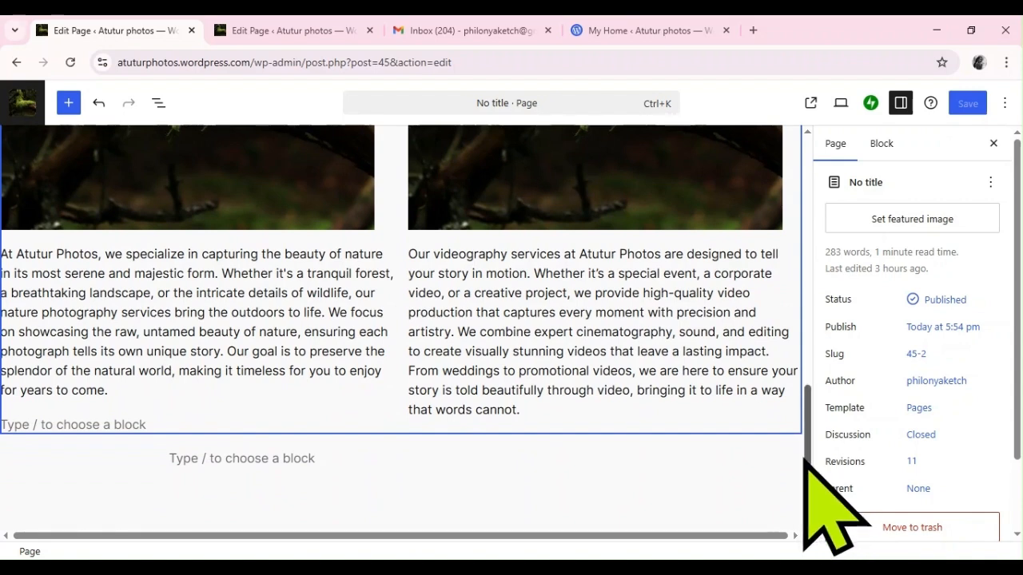
left_click_drag(805, 460, 770, 409)
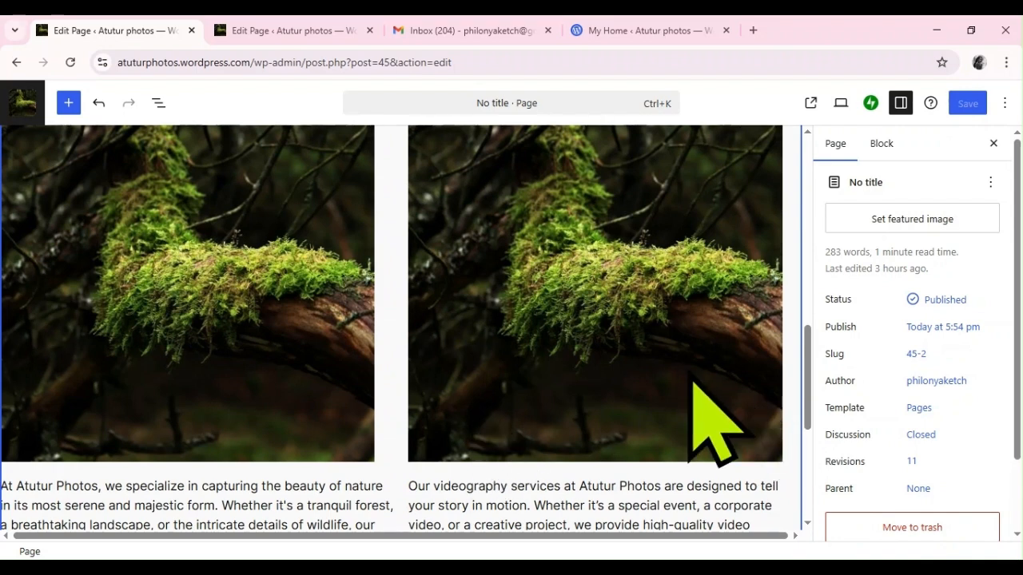
- Open the Pages template for editing and inspect its featured image and content blocks
left_click(919, 409)
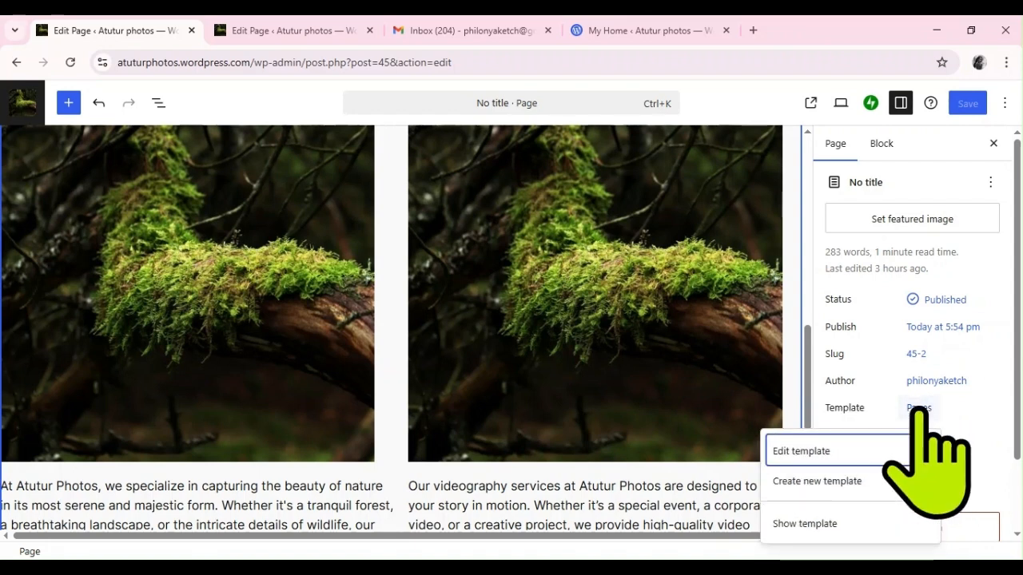
left_click(801, 452)
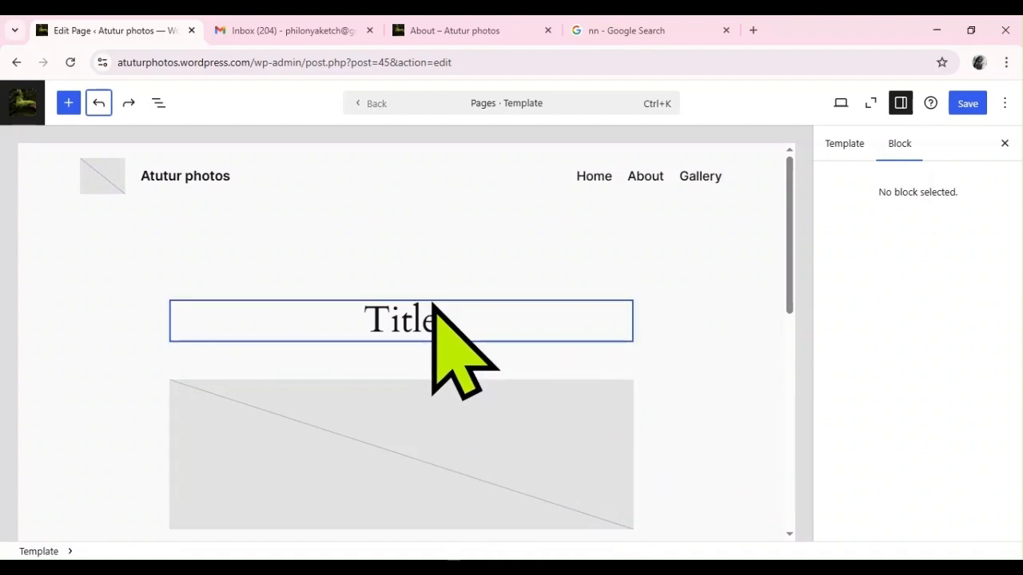
left_click(437, 426)
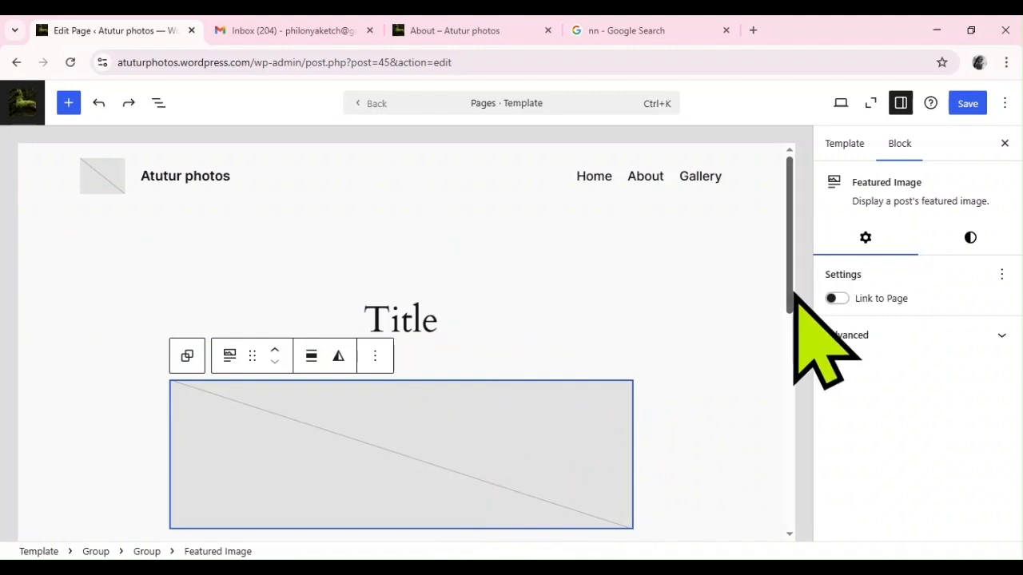
left_click_drag(789, 298, 773, 424)
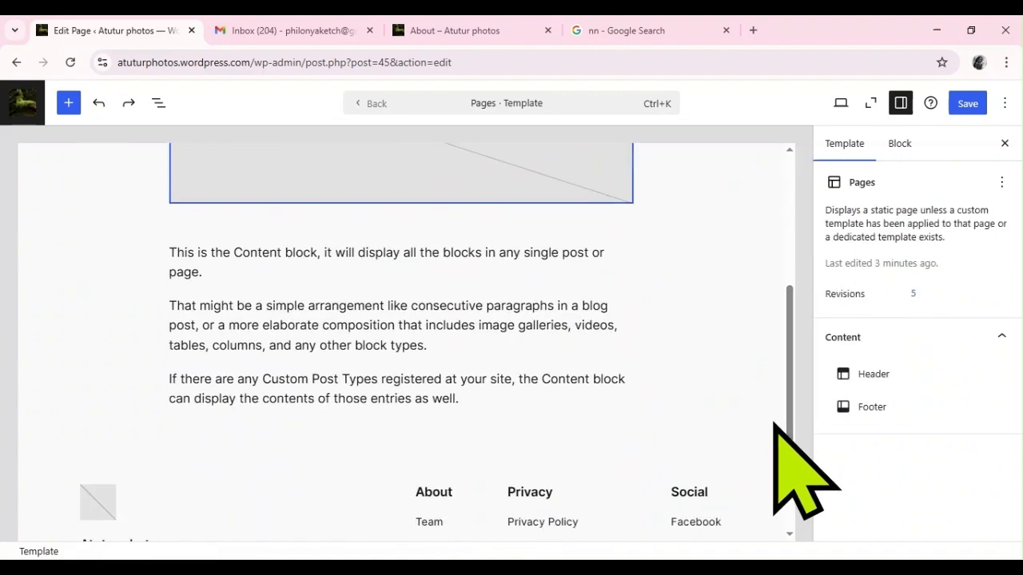
left_click(484, 361)
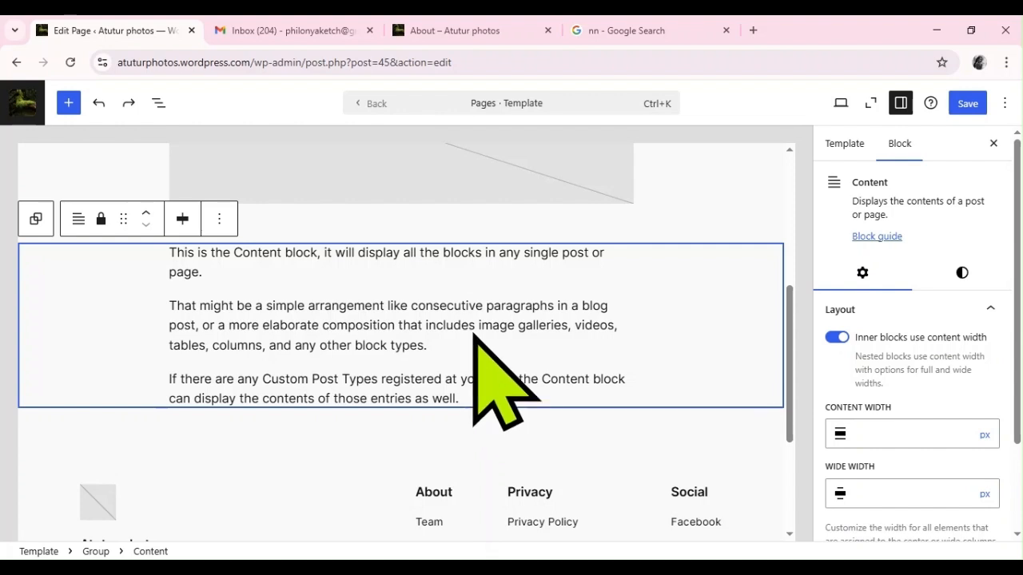
- View the published About page for comparison and return to the start of the Pages template
left_click(461, 19)
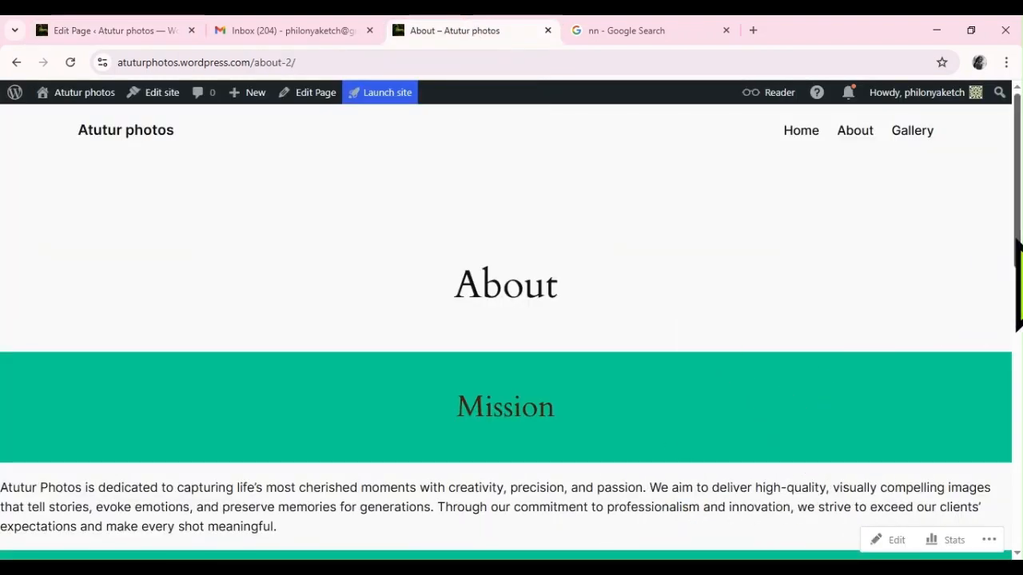
left_click(132, 31)
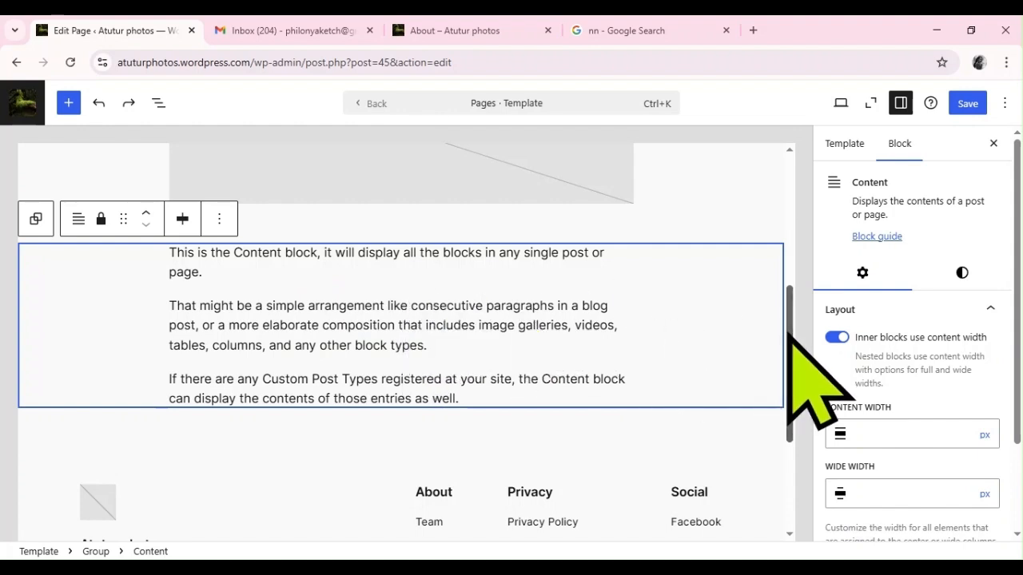
left_click_drag(789, 334, 794, 209)
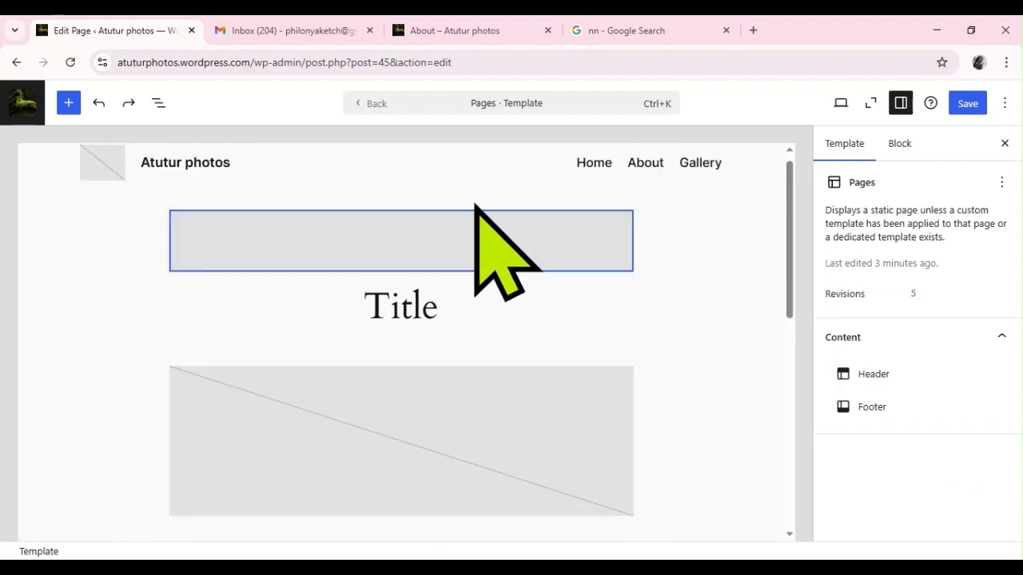
- Set the header's site logo to the image moss-7881439_1280-2.jpg from the media library
left_click(513, 169)
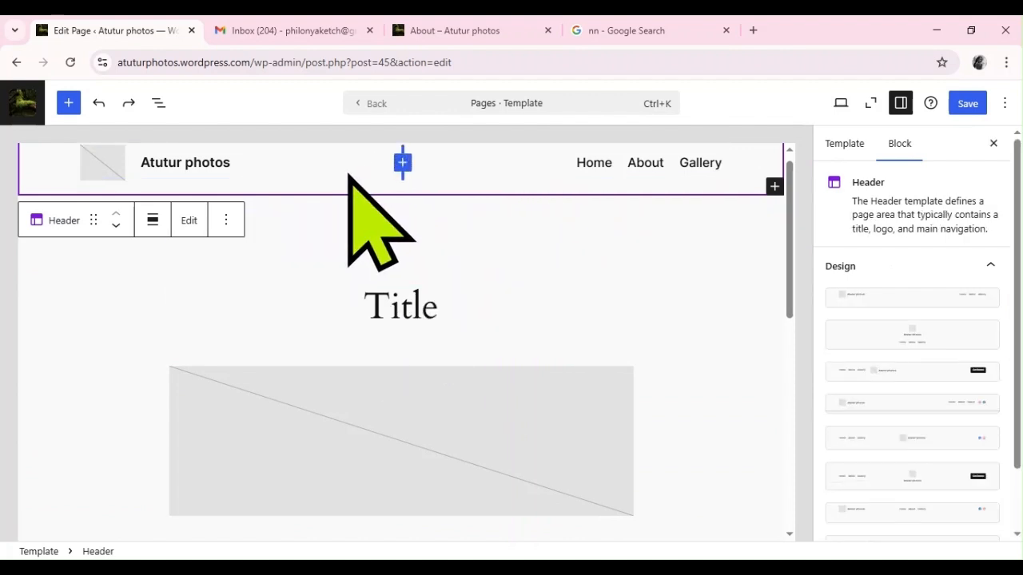
left_click(102, 159)
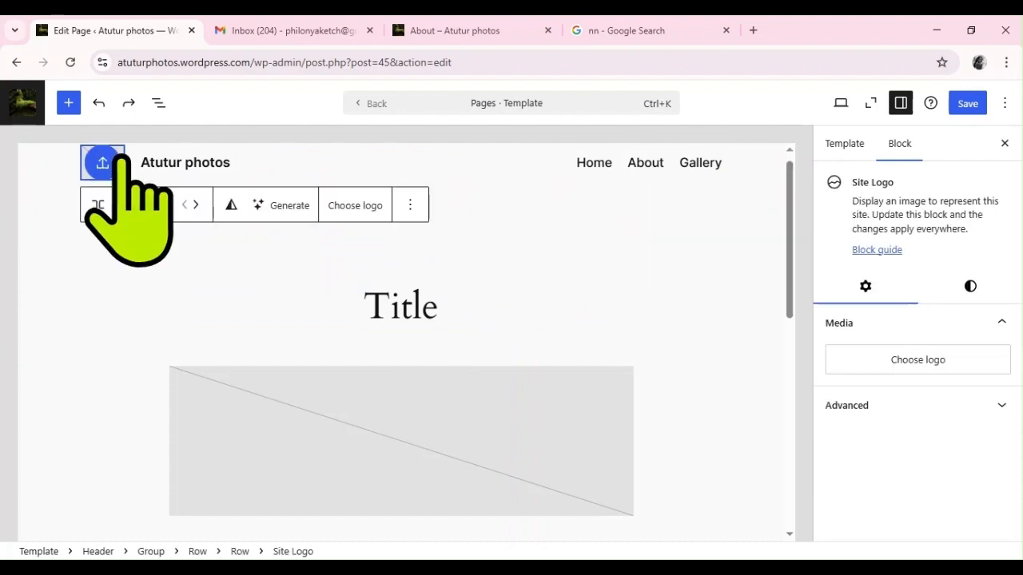
left_click(199, 156)
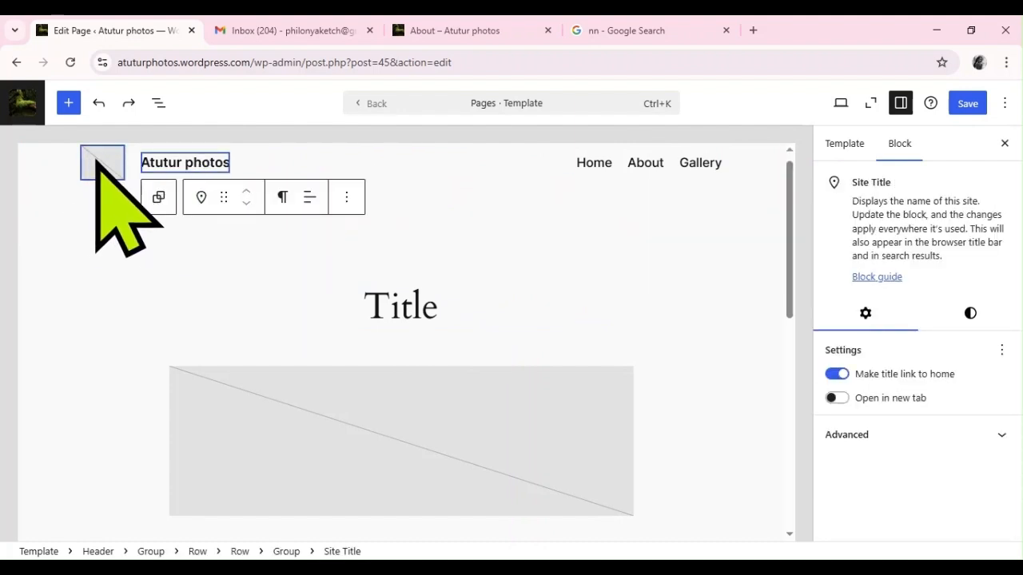
left_click(101, 165)
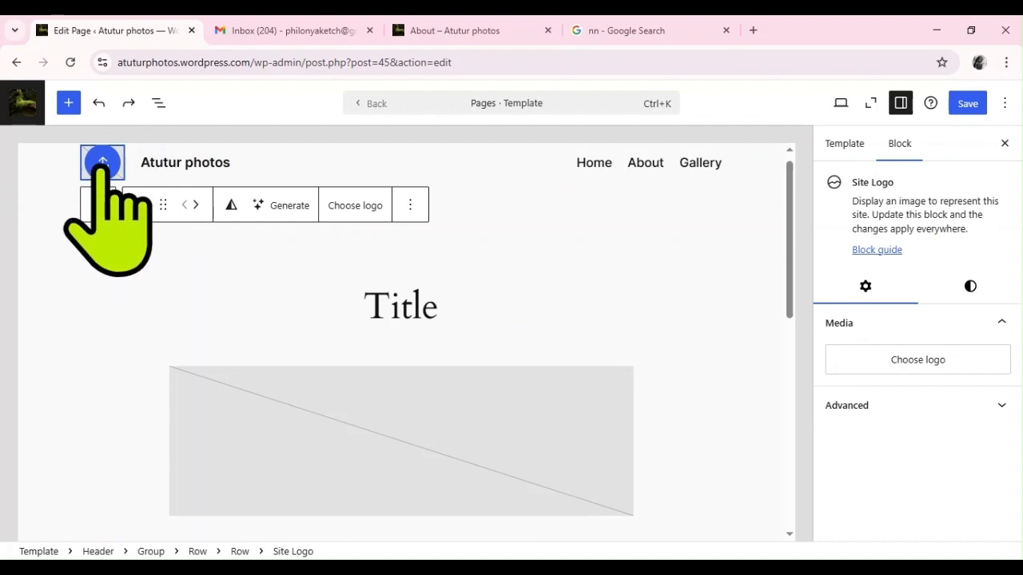
left_click(102, 162)
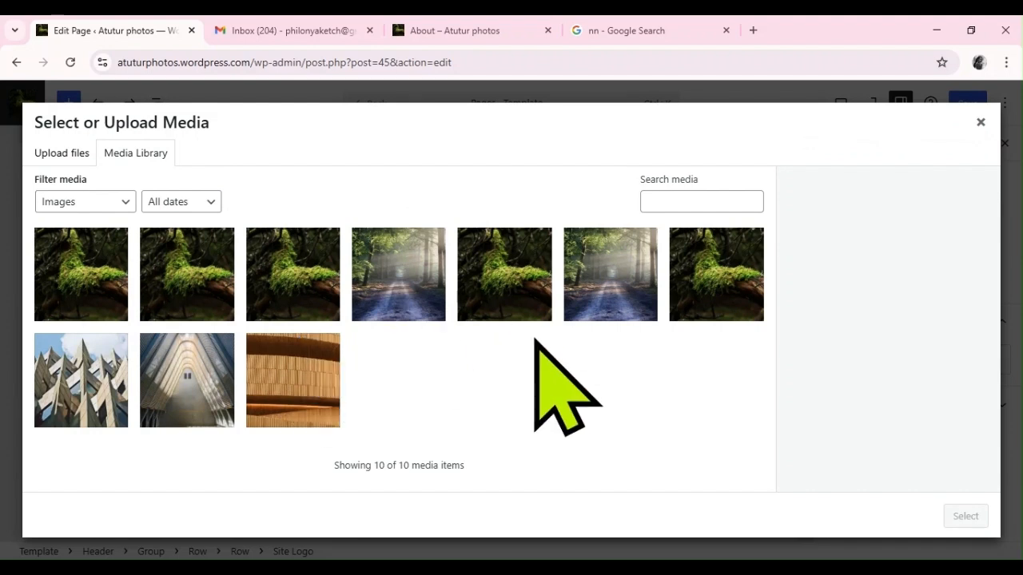
left_click(280, 285)
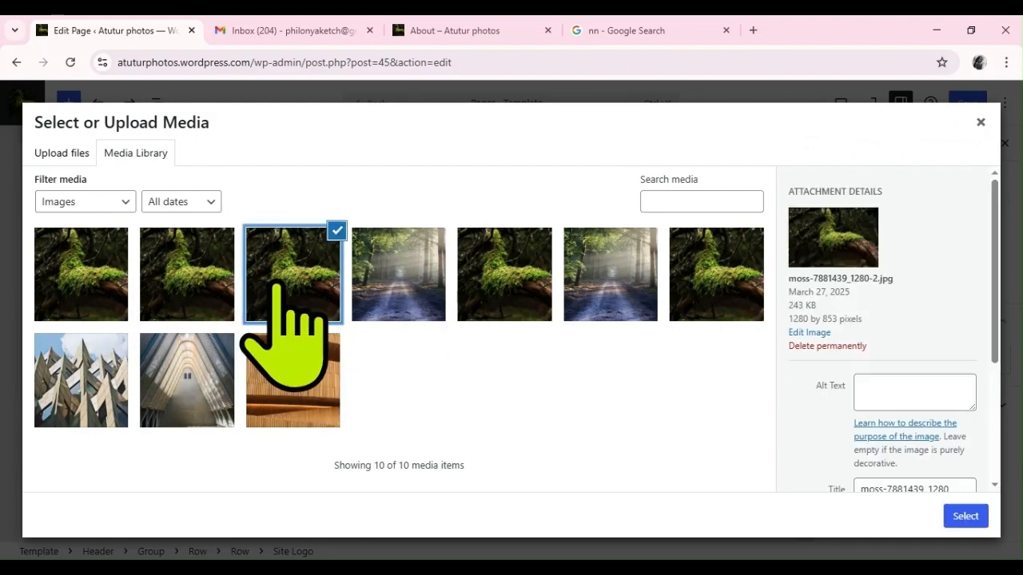
left_click(965, 516)
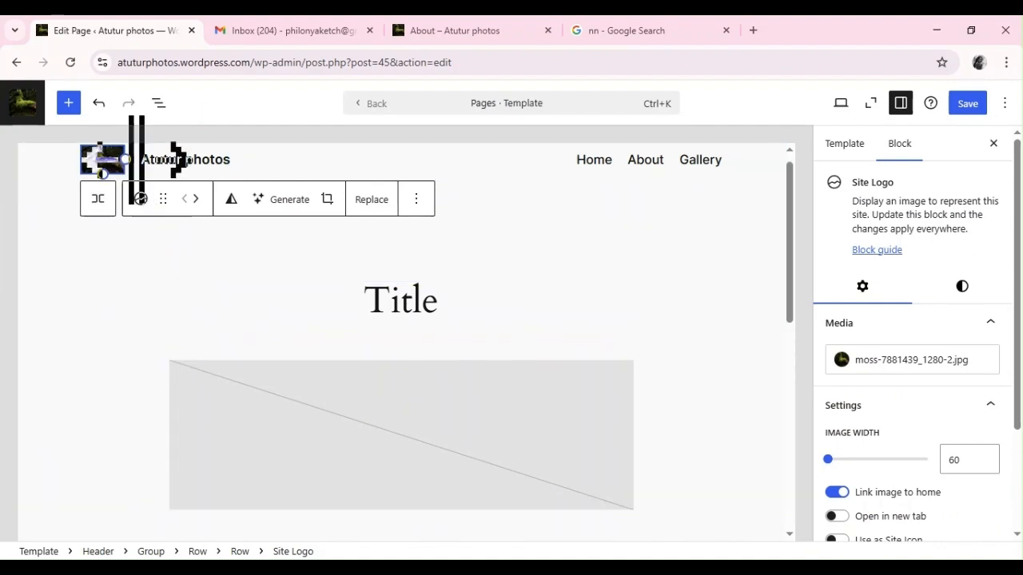
- Delete the Atutur photos site title block from the header
left_click(192, 160)
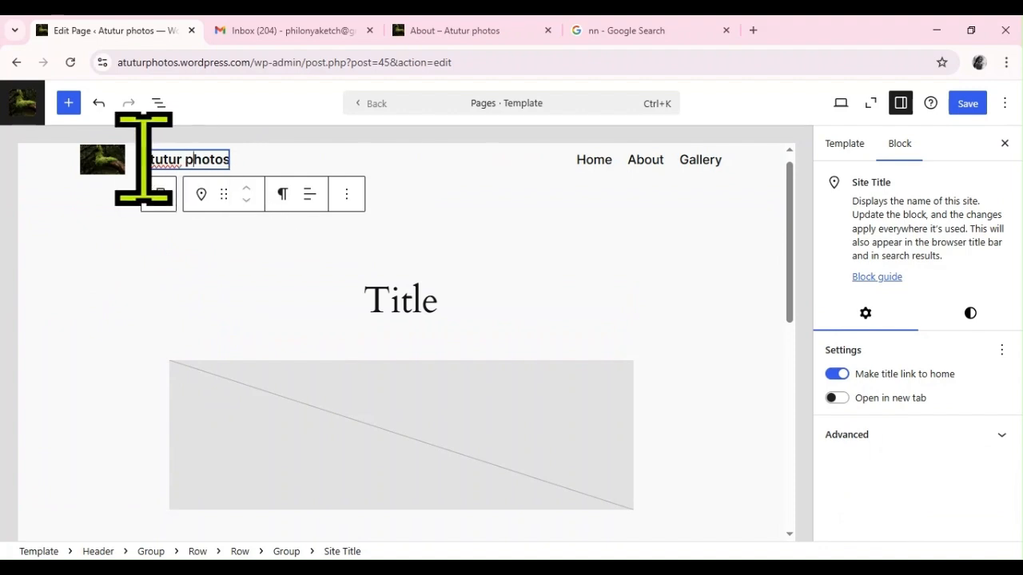
left_click_drag(143, 159, 232, 161)
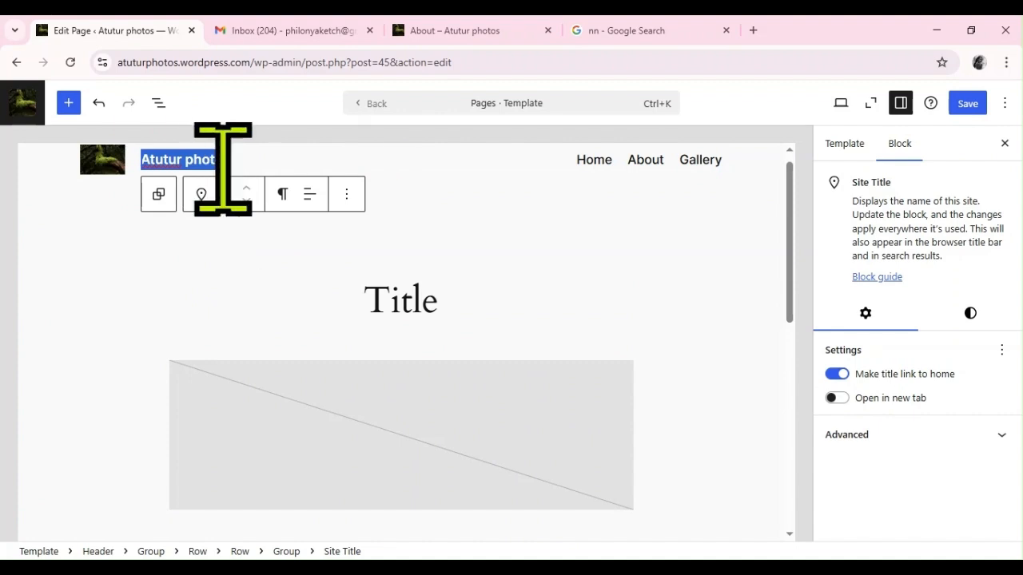
left_click(245, 172)
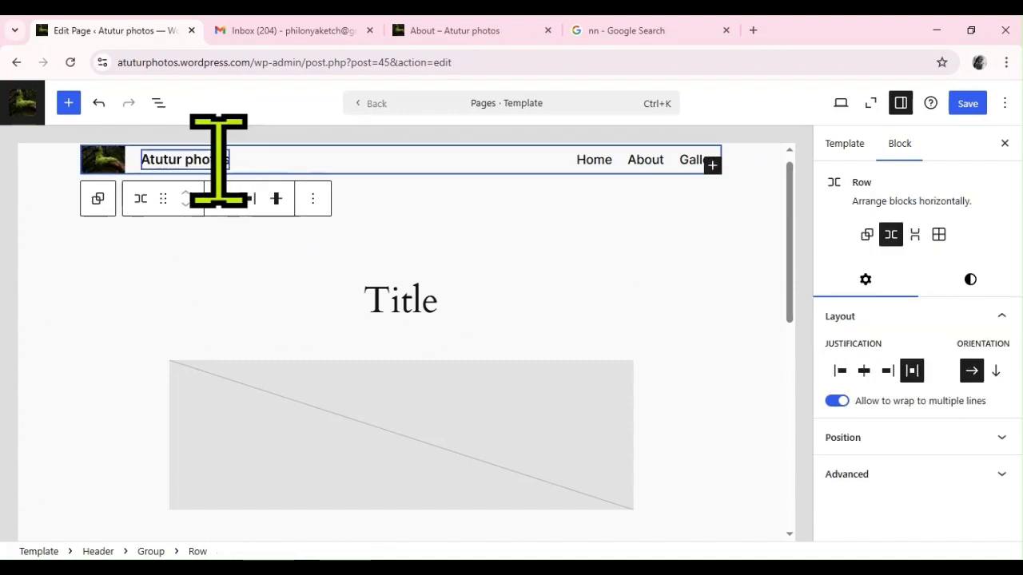
left_click(219, 160)
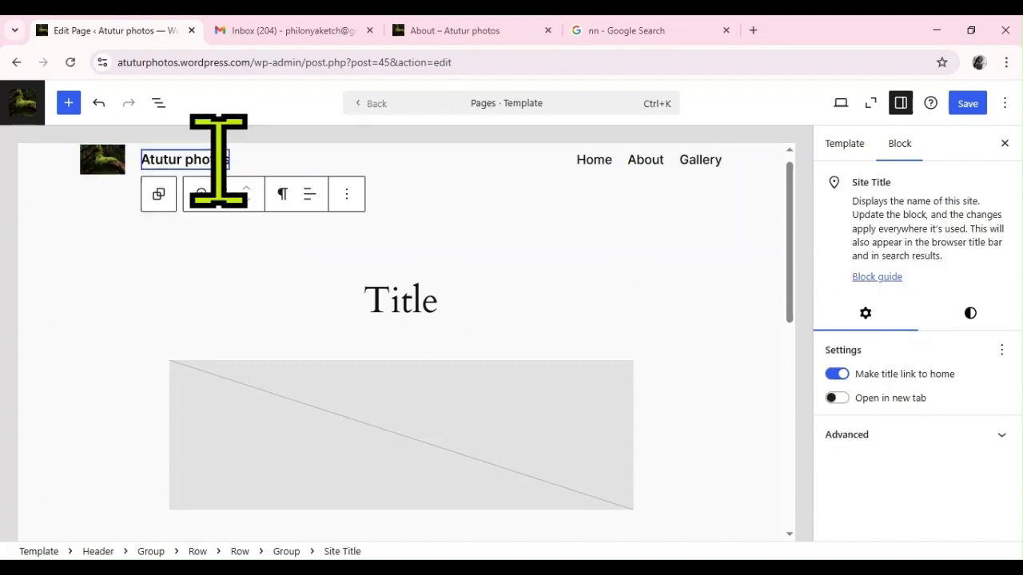
left_click(346, 195)
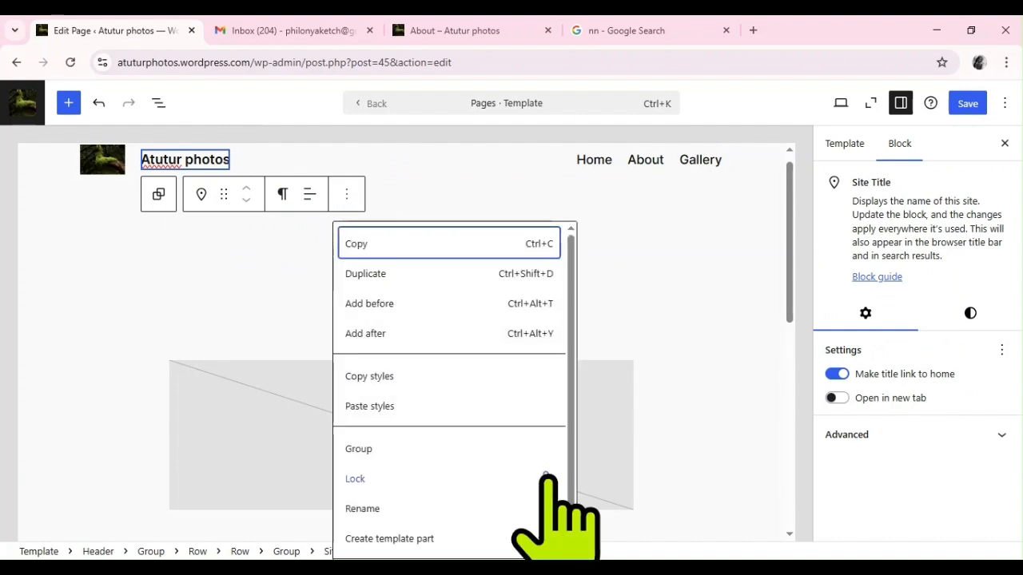
scroll(573, 467, "down", 2)
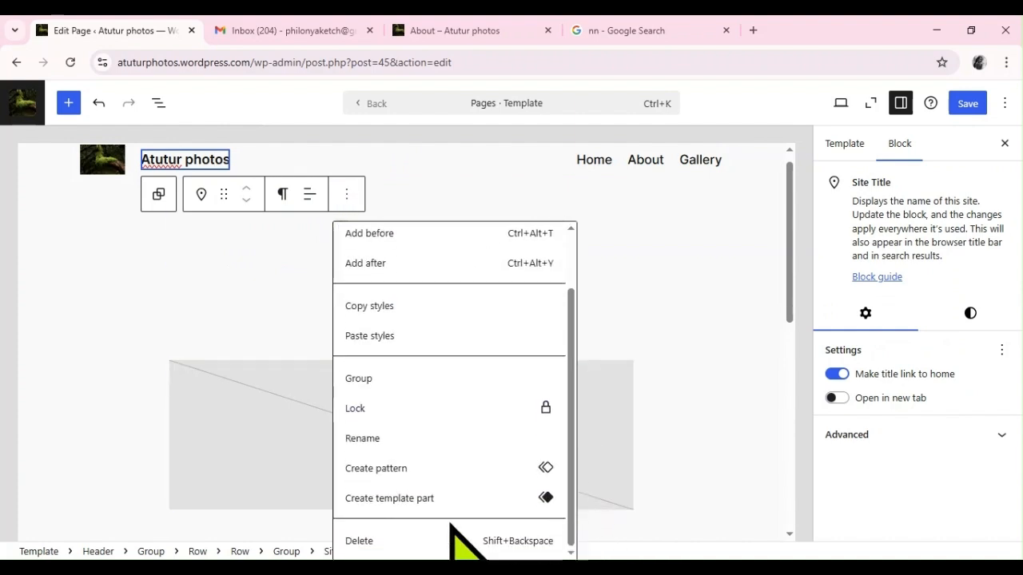
left_click(400, 540)
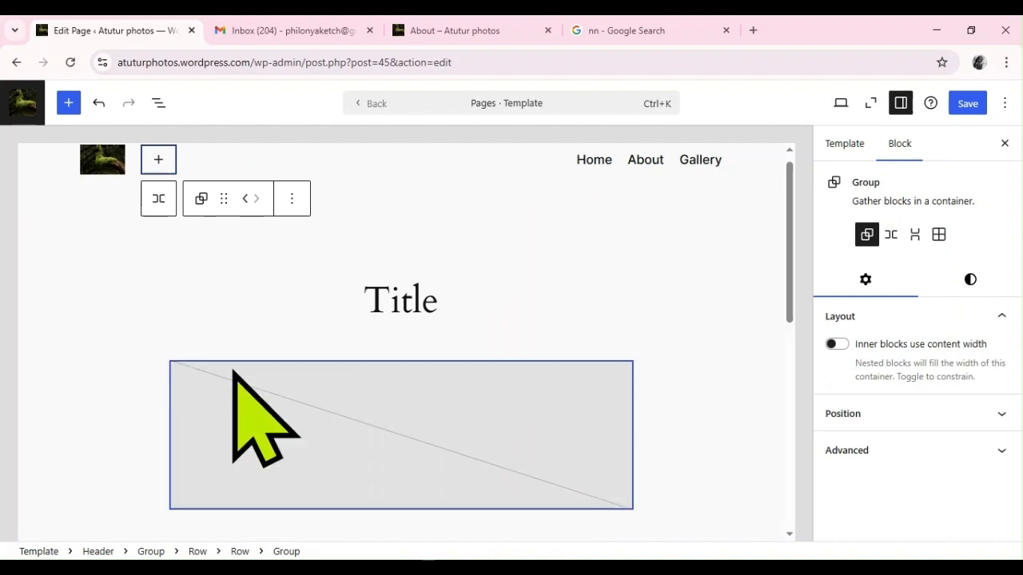
- Delete the empty group block next to the site logo in the header
left_click(291, 199)
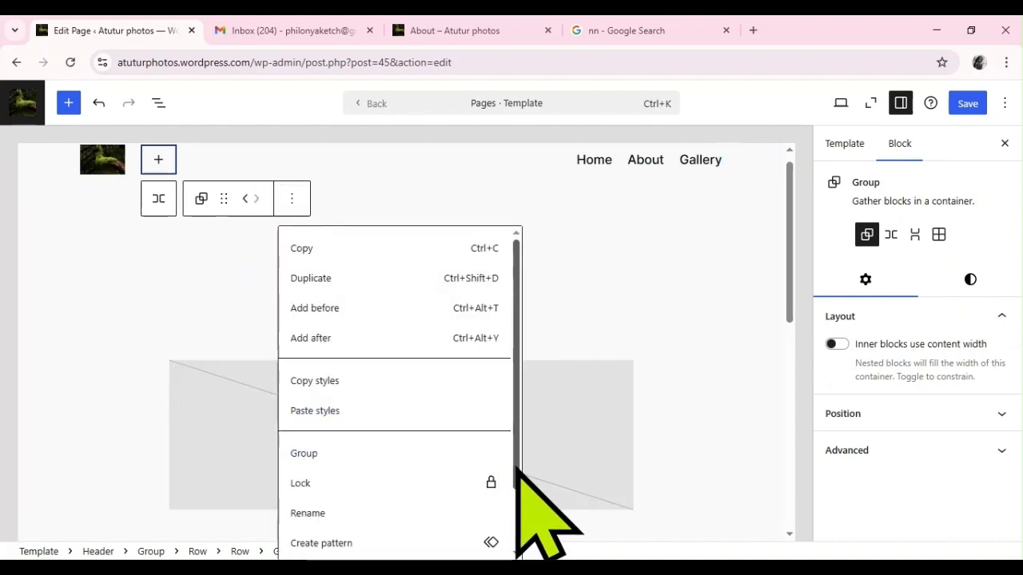
left_click_drag(516, 467, 497, 553)
left_click(365, 539)
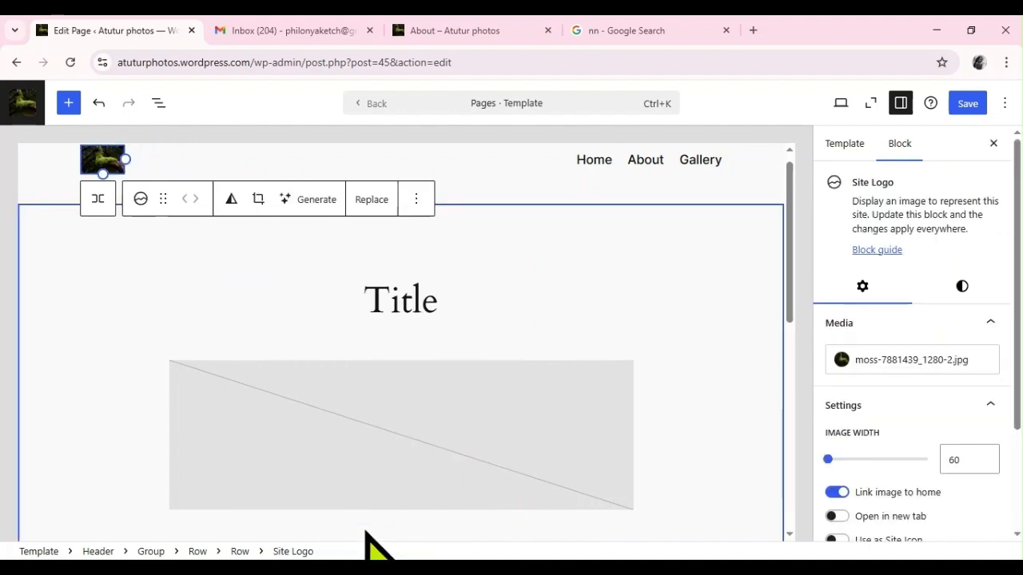
- Justify the header row holding the site logo and navigation to the left
left_click(430, 159)
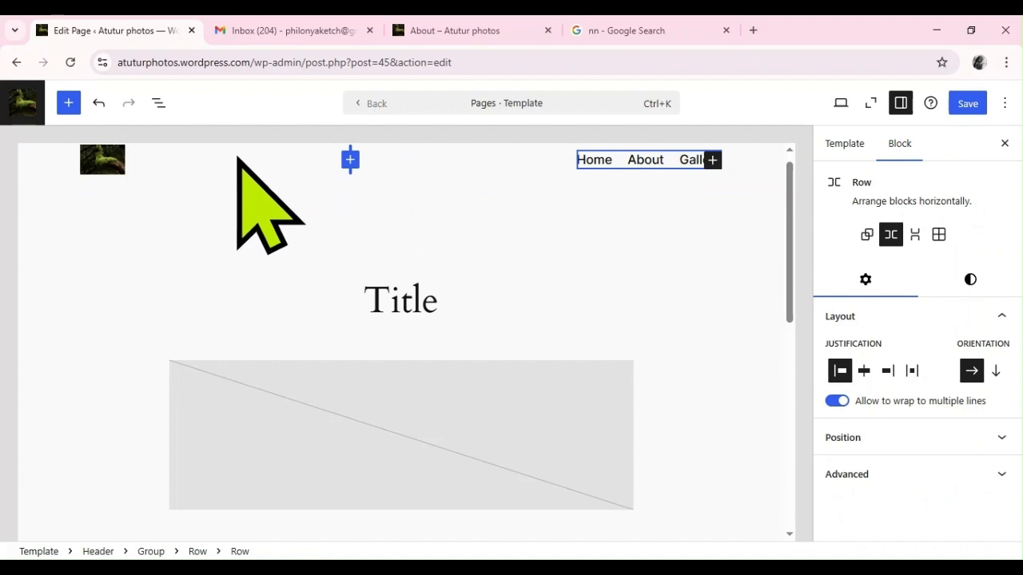
left_click(110, 156)
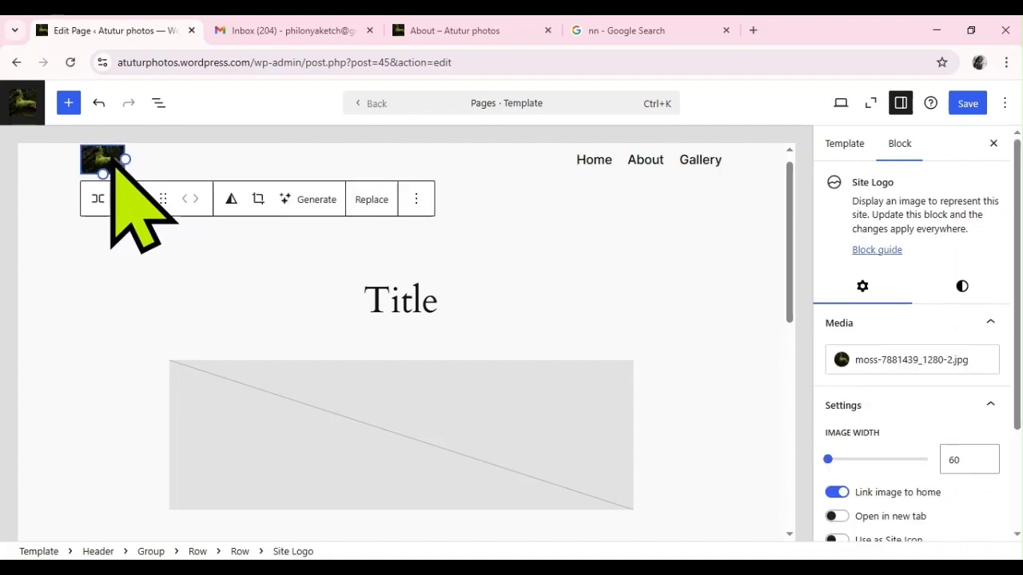
left_click(595, 160)
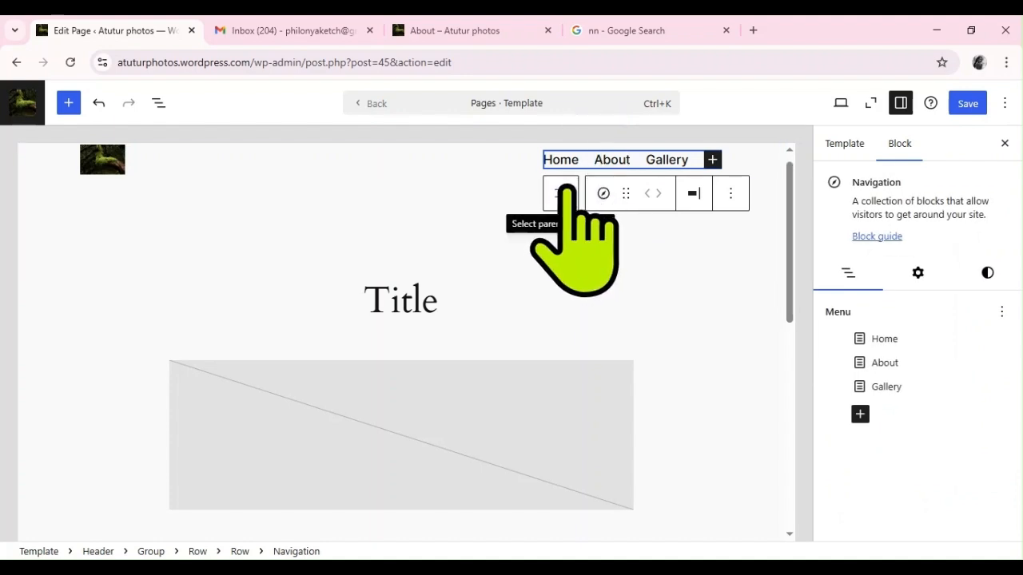
left_click(562, 193)
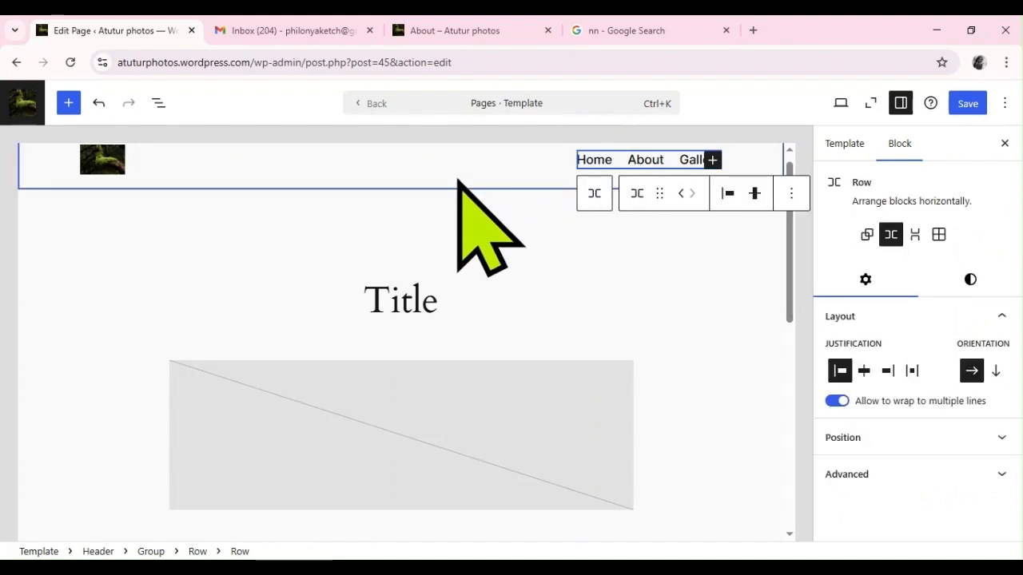
left_click(519, 154)
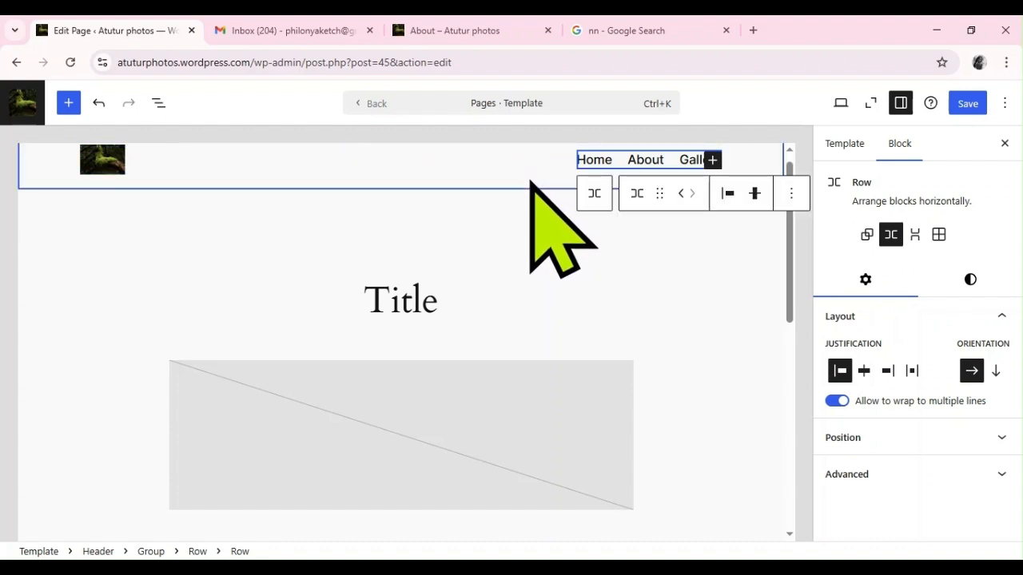
left_click(597, 205)
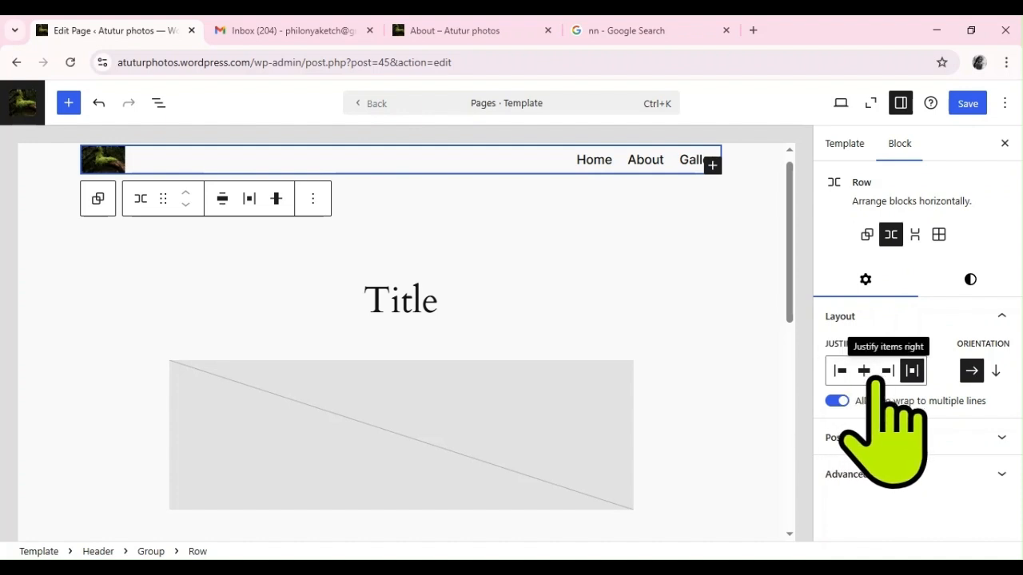
left_click(840, 370)
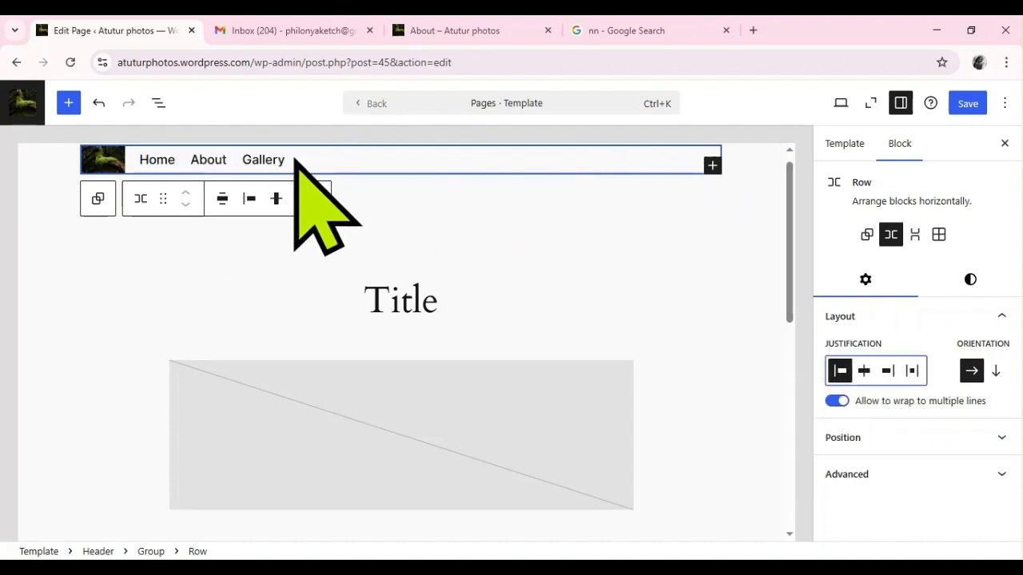
- Justify the header row holding the site logo and navigation to the right
left_click(213, 163)
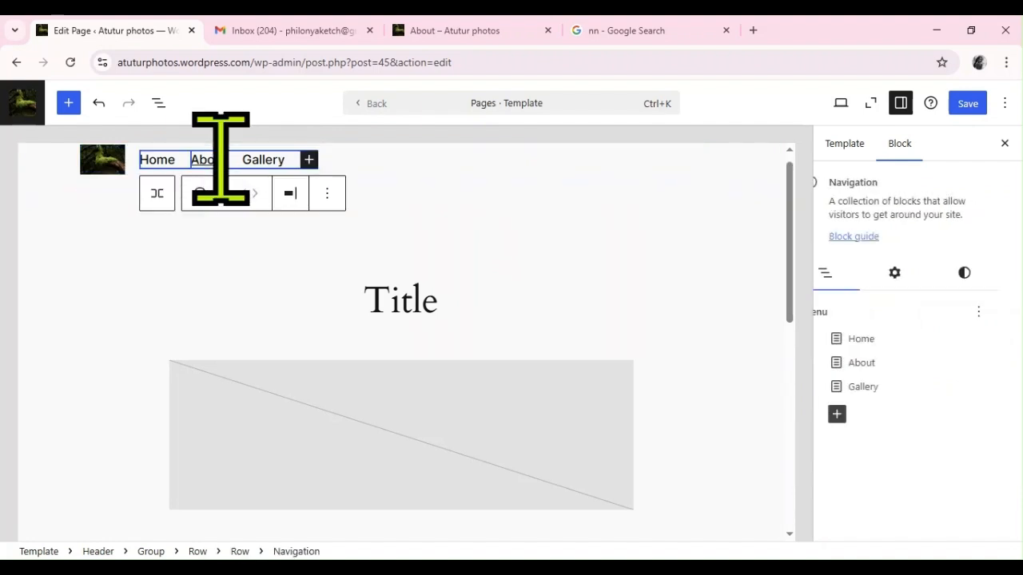
left_click(117, 163)
left_click(150, 161)
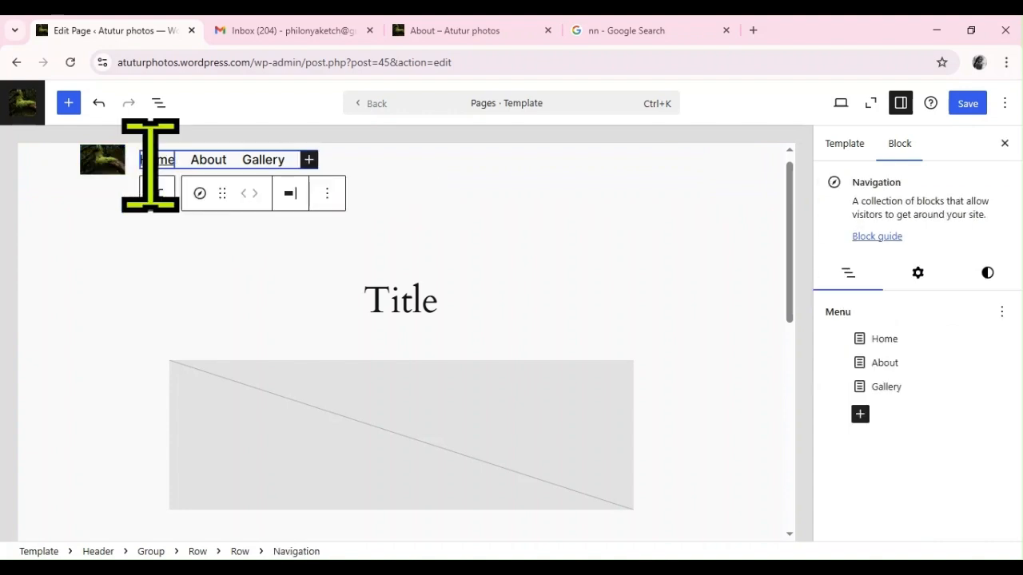
left_click(157, 194)
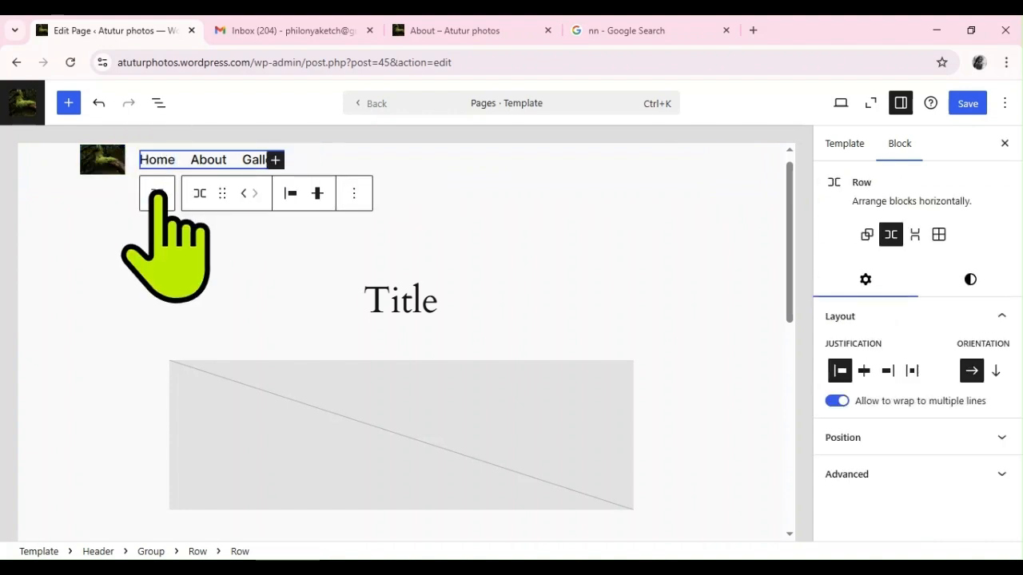
left_click(157, 193)
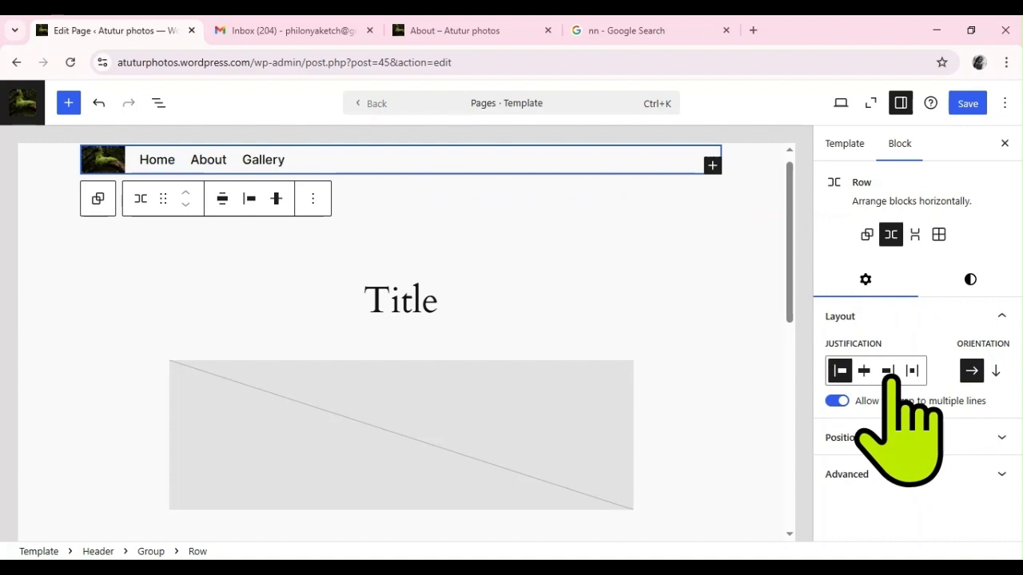
left_click(886, 371)
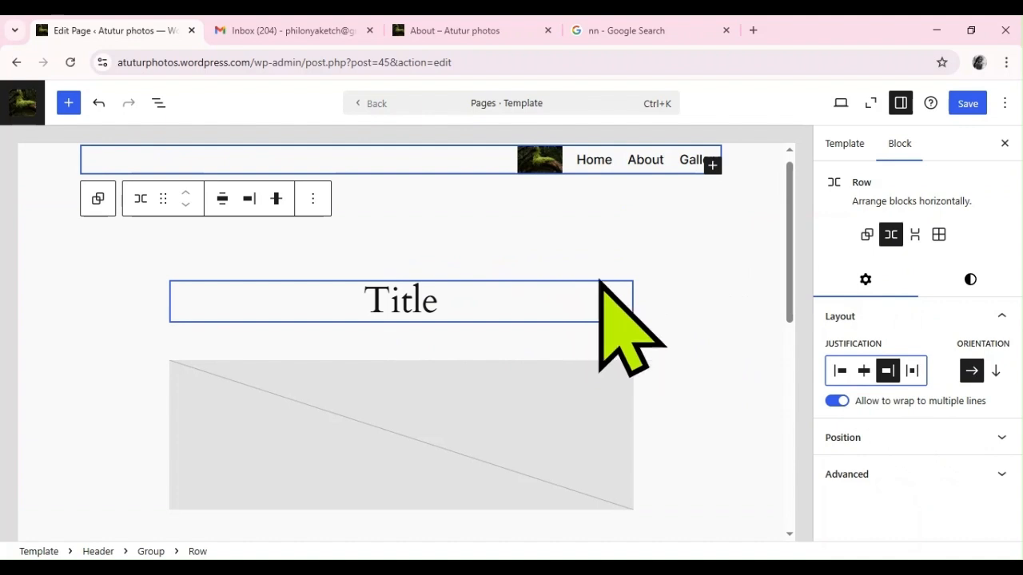
- Set the header navigation's text color to the custom dark brown #260A01
left_click(593, 159)
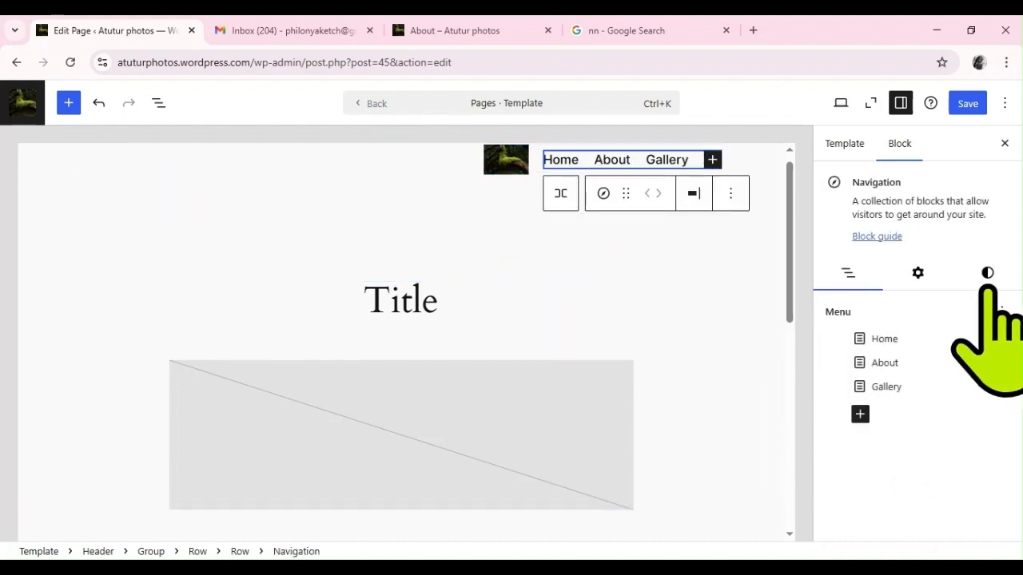
left_click(988, 279)
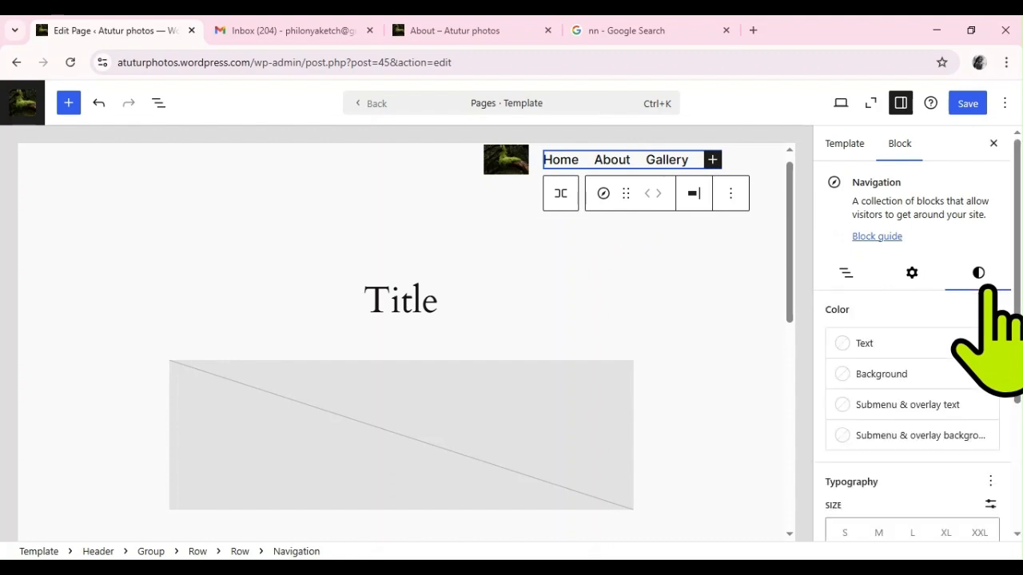
left_click(865, 347)
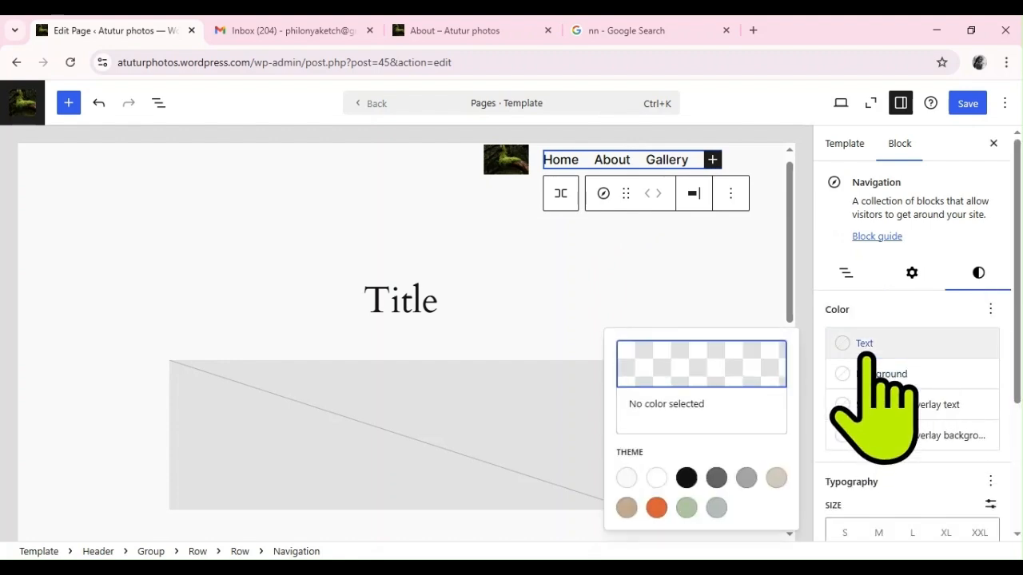
left_click(685, 371)
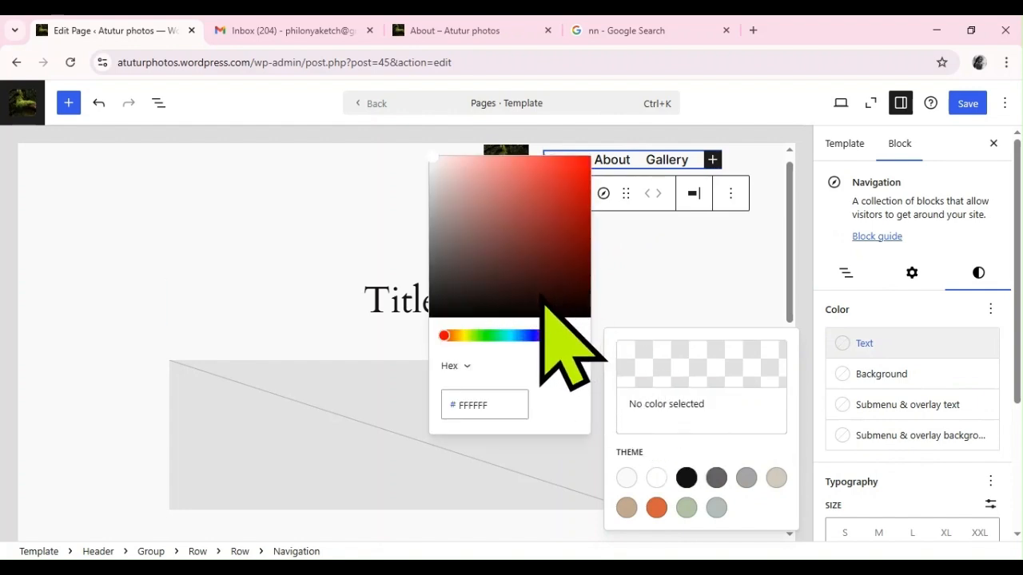
left_click(580, 284)
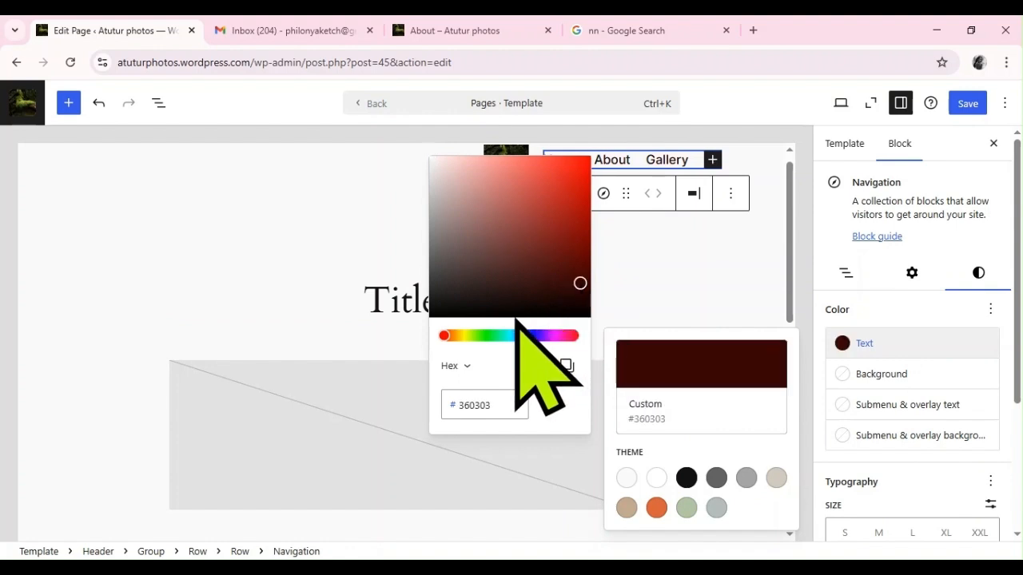
left_click(449, 336)
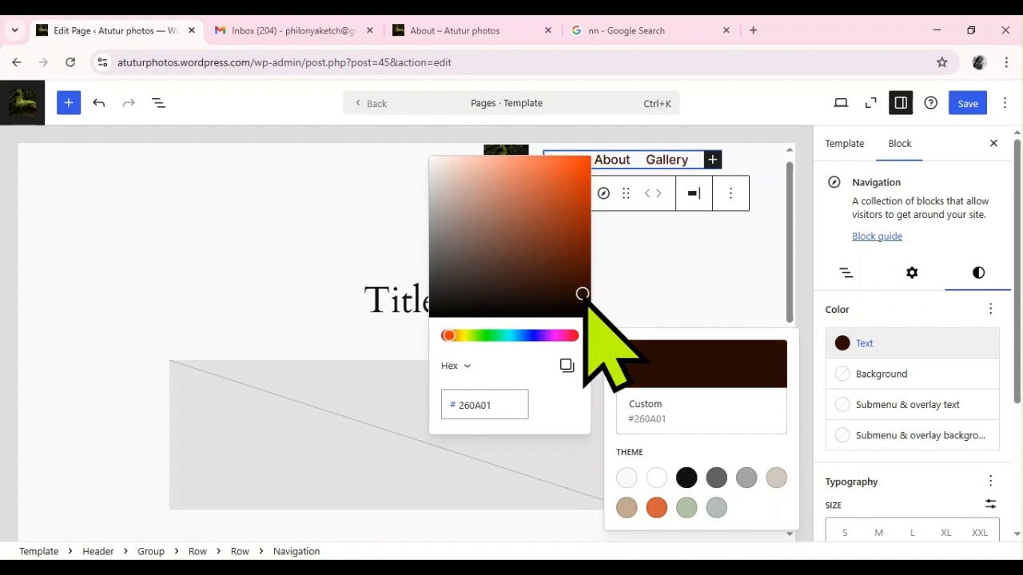
left_click(325, 254)
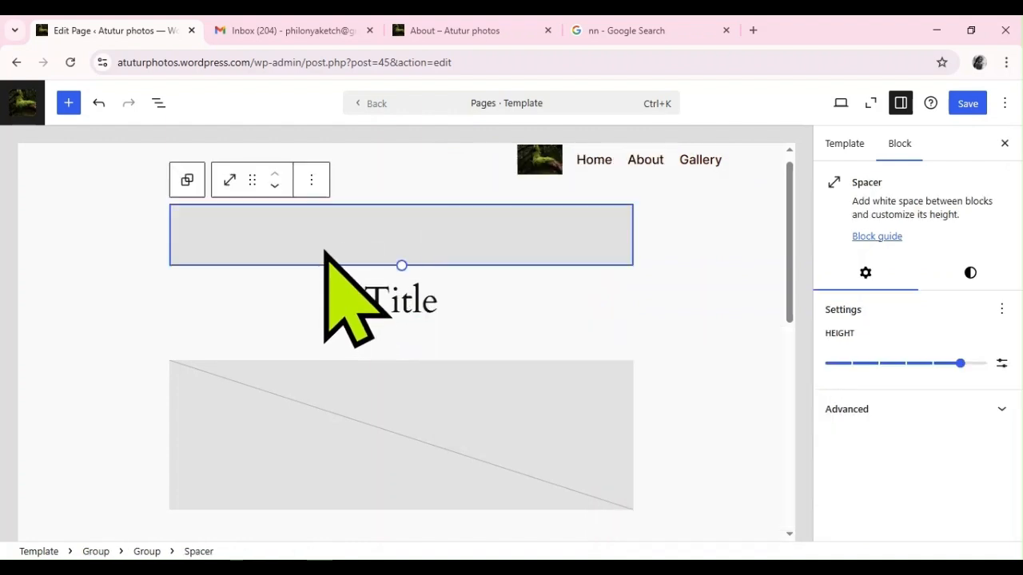
- Set the header navigation's background to the custom bright green #5CE90B
left_click(660, 170)
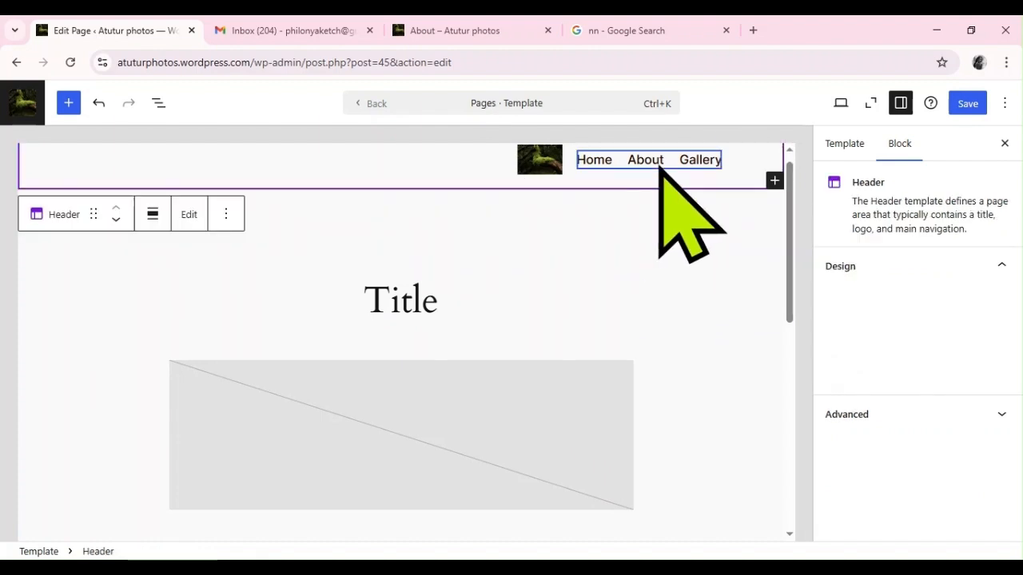
left_click(583, 166)
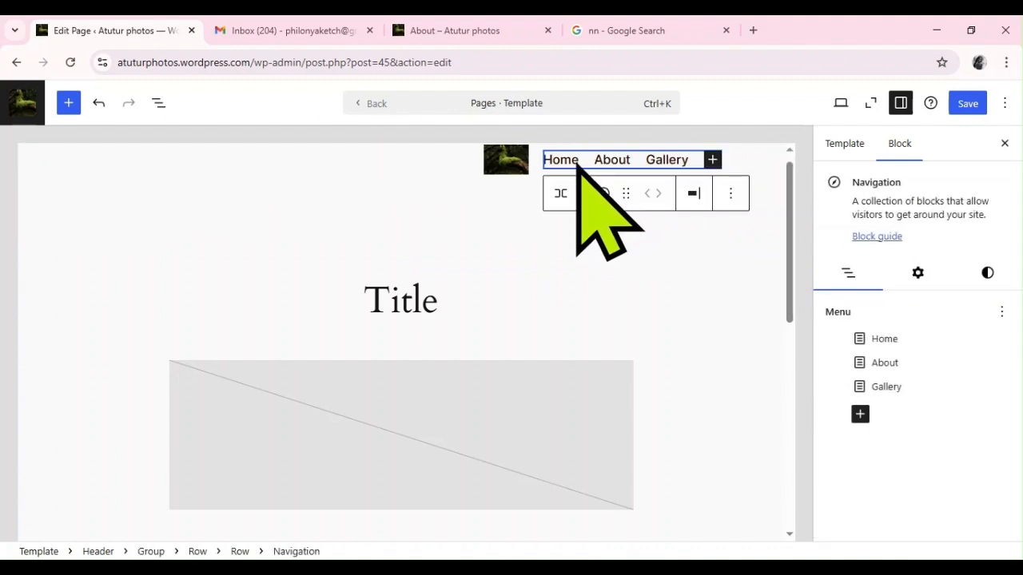
left_click(991, 273)
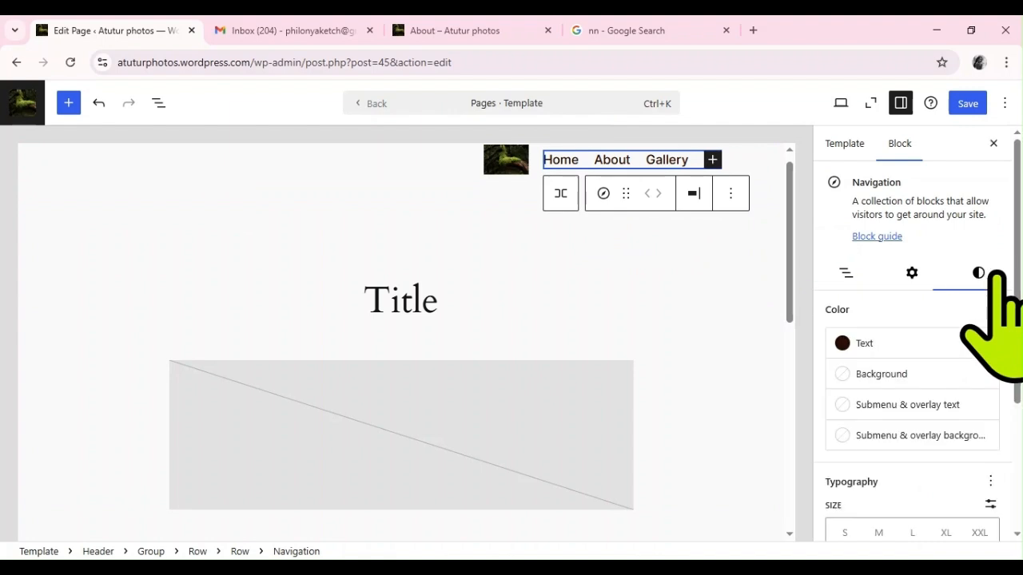
left_click(880, 383)
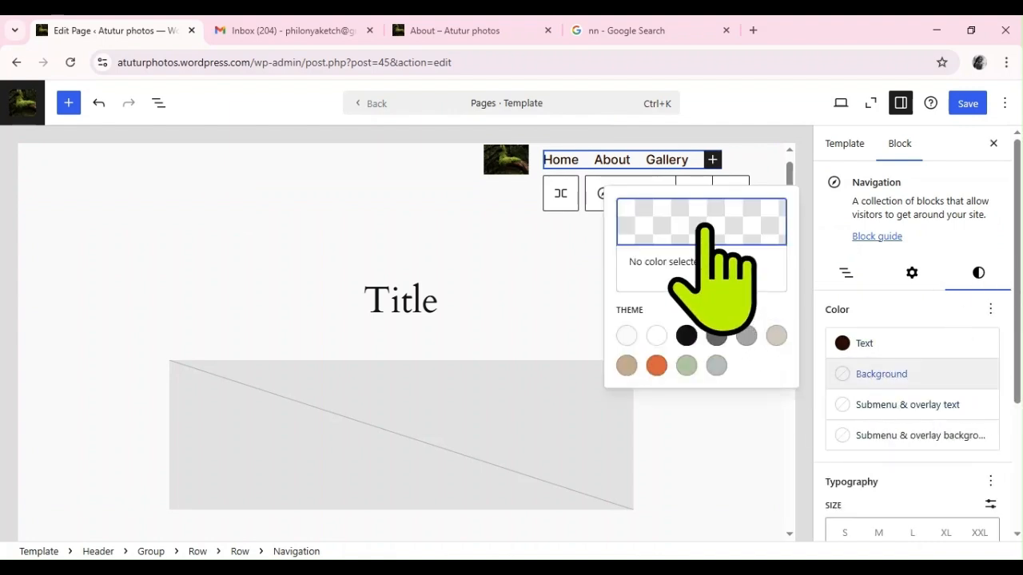
left_click(703, 228)
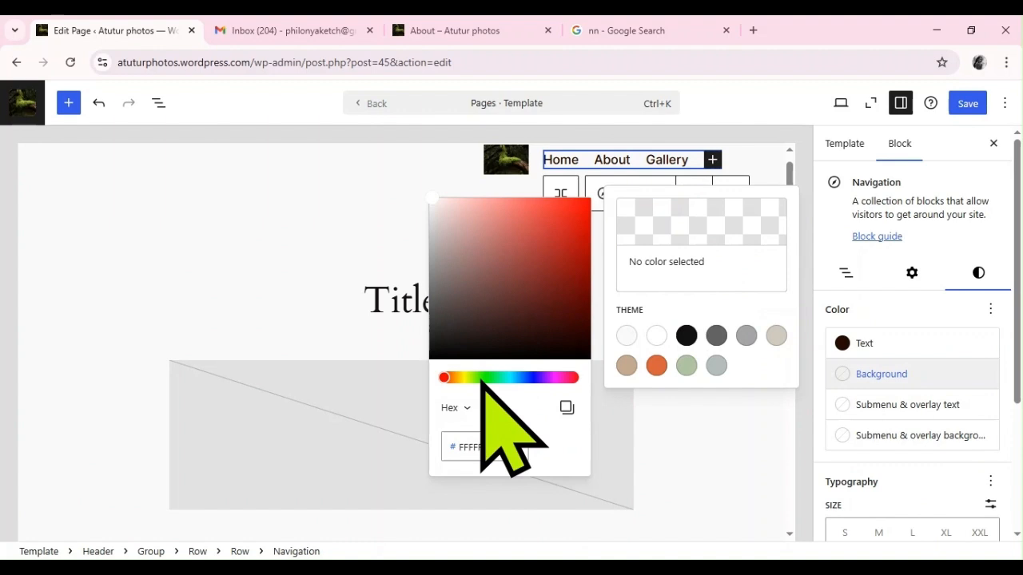
left_click(480, 378)
left_click(575, 313)
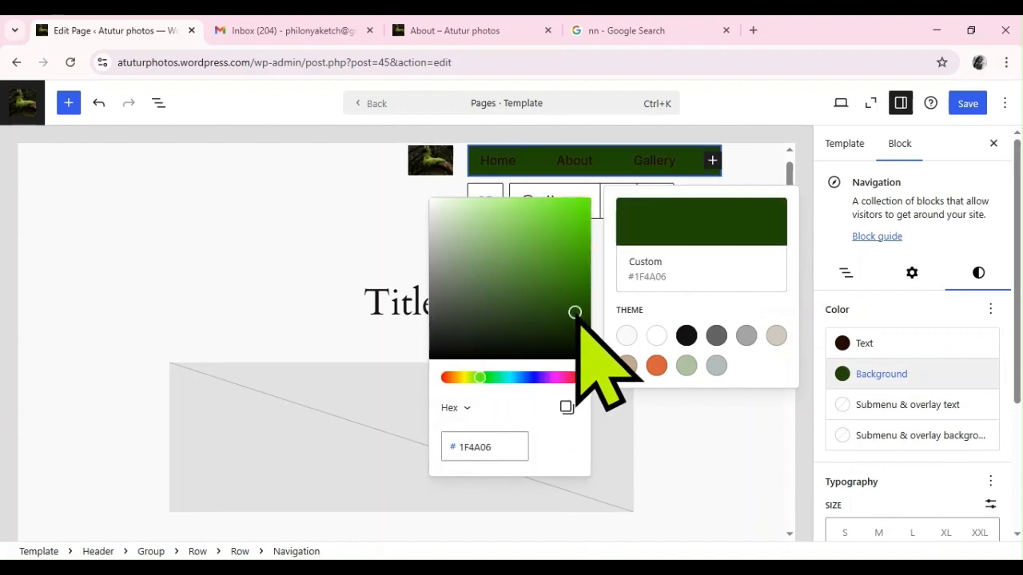
left_click(583, 239)
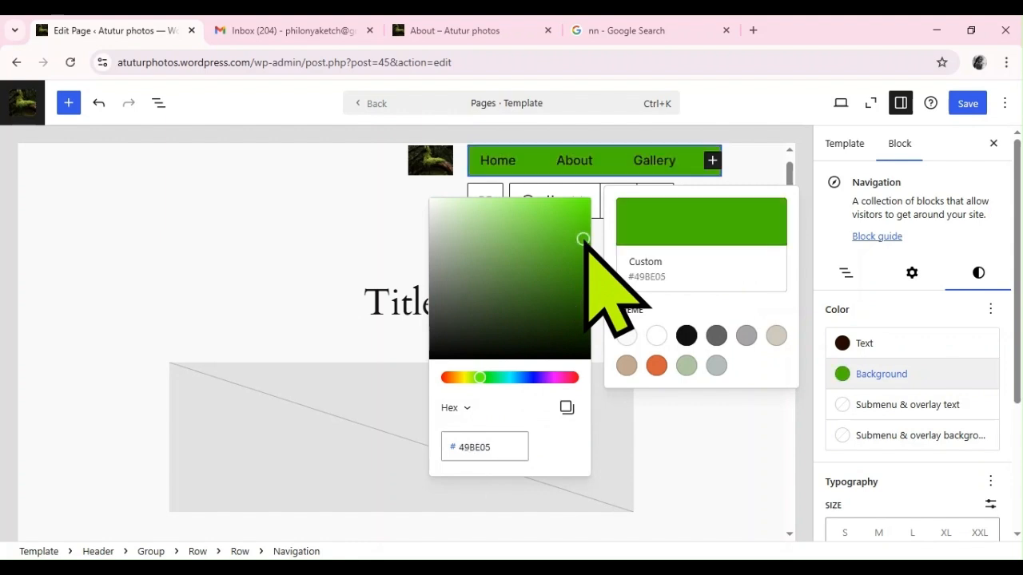
left_click(578, 212)
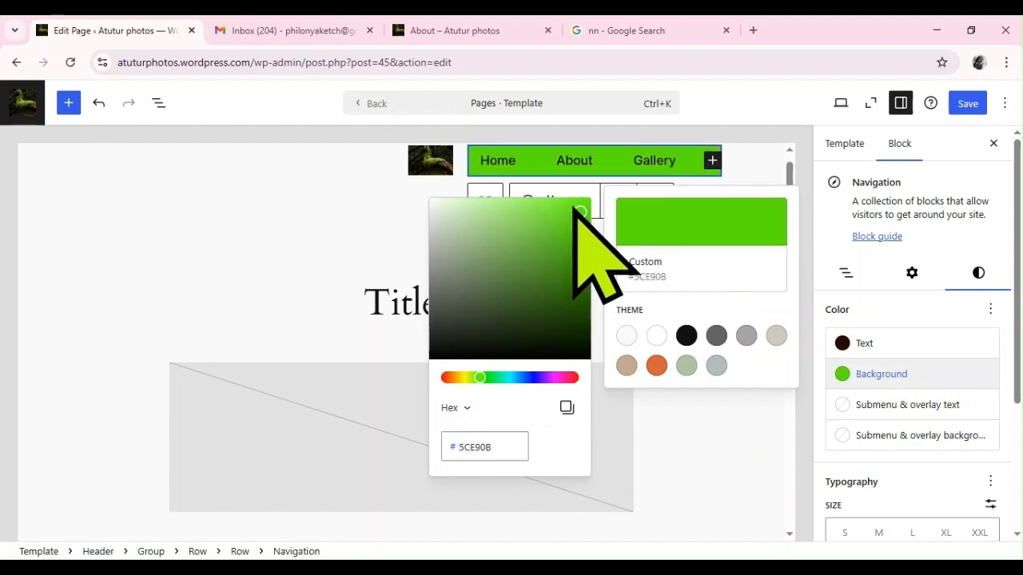
left_click(372, 229)
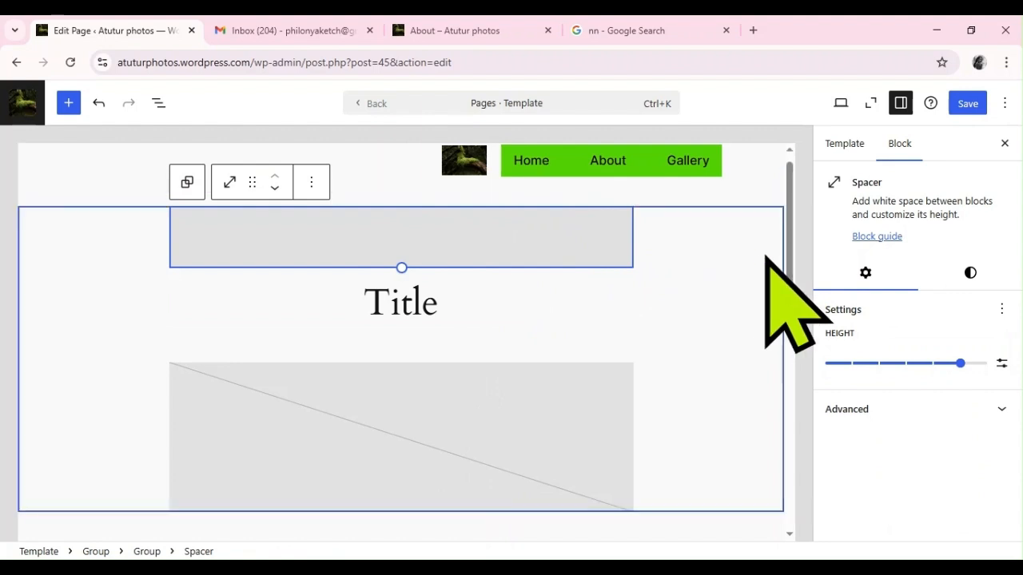
- Replace the WordPress link in the footer's "Designed with" credit line with the designer's first name
left_click_drag(791, 293, 772, 514)
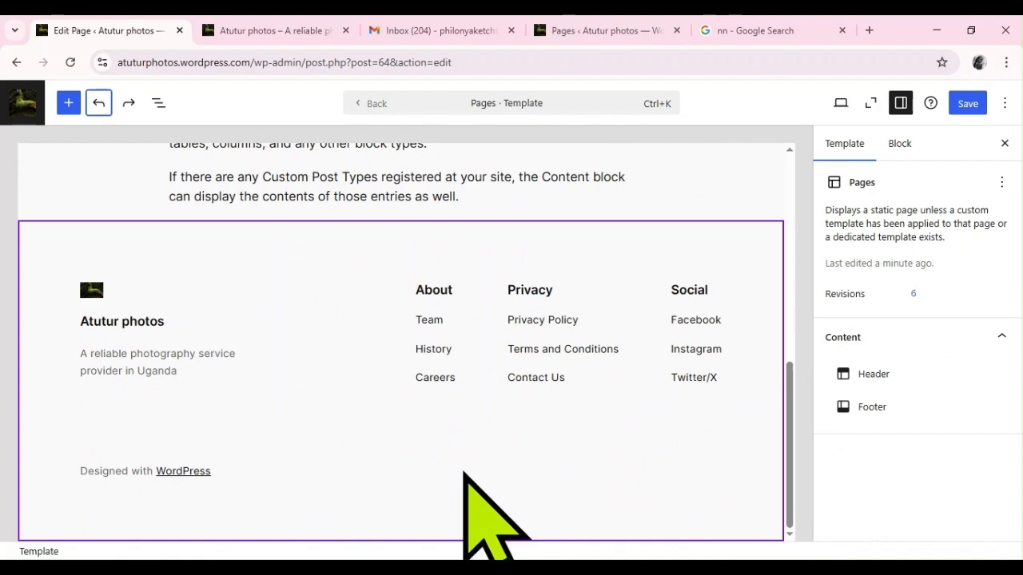
left_click(463, 473)
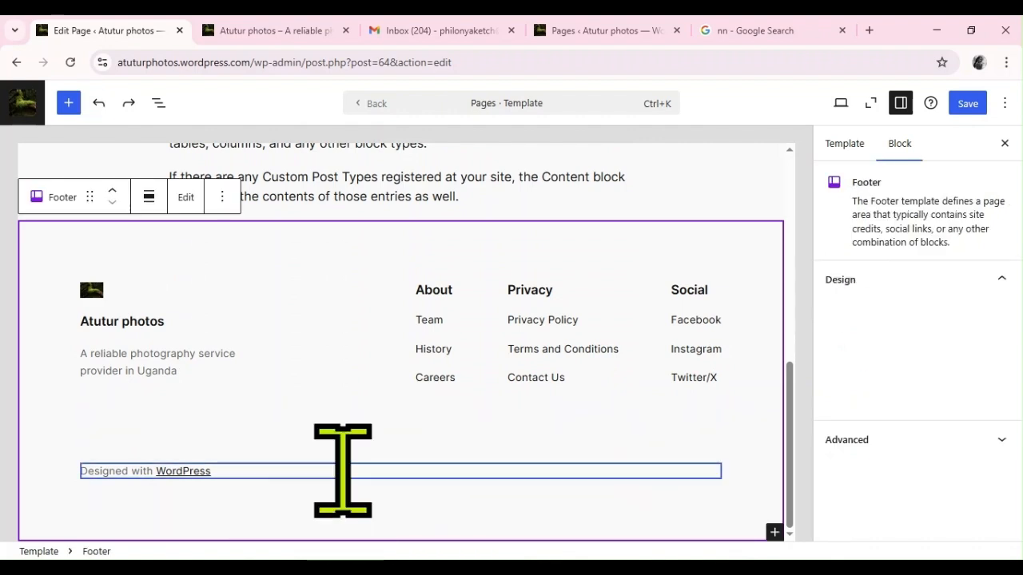
left_click(284, 470)
key("BackSpace")
key("BackSpace")
key("BackSpace")
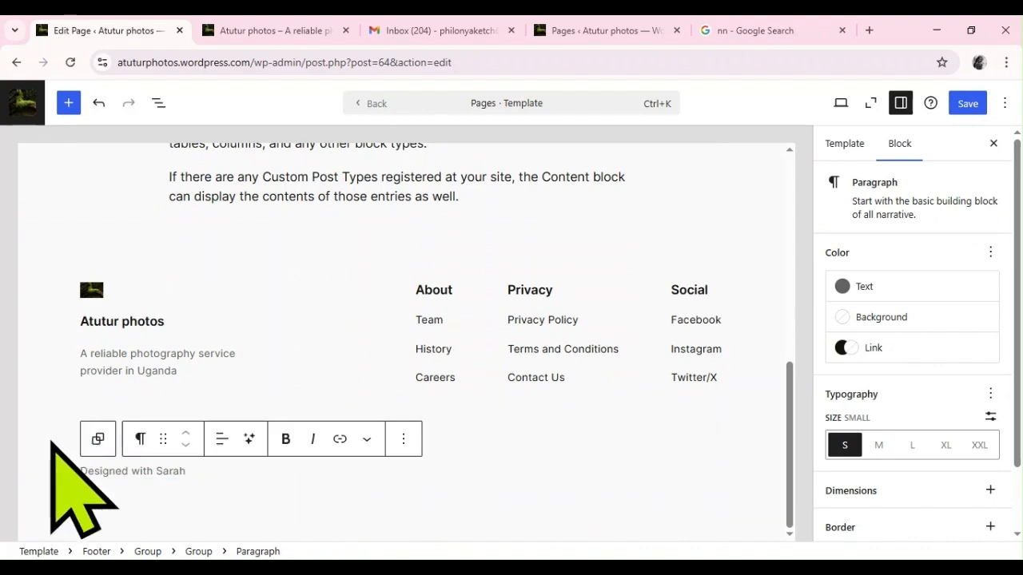
- Delete the footer row holding the About, Privacy and Social link lists
left_click(209, 387)
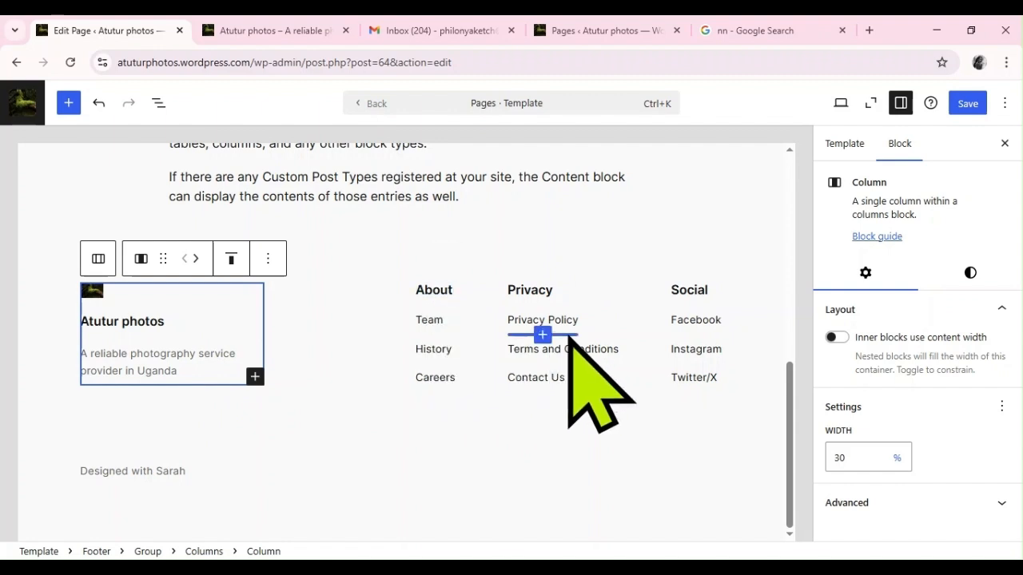
left_click(446, 290)
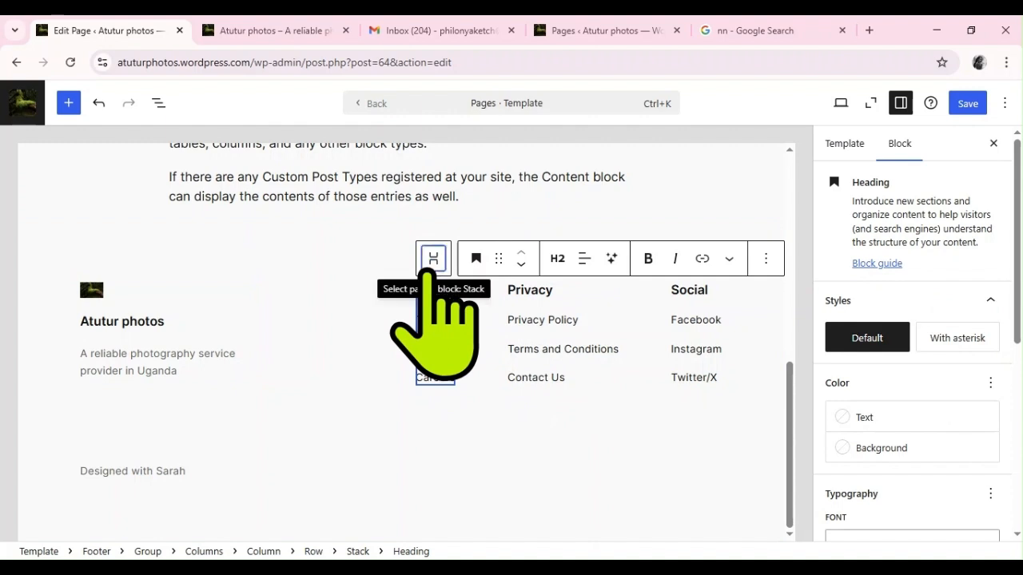
left_click(432, 263)
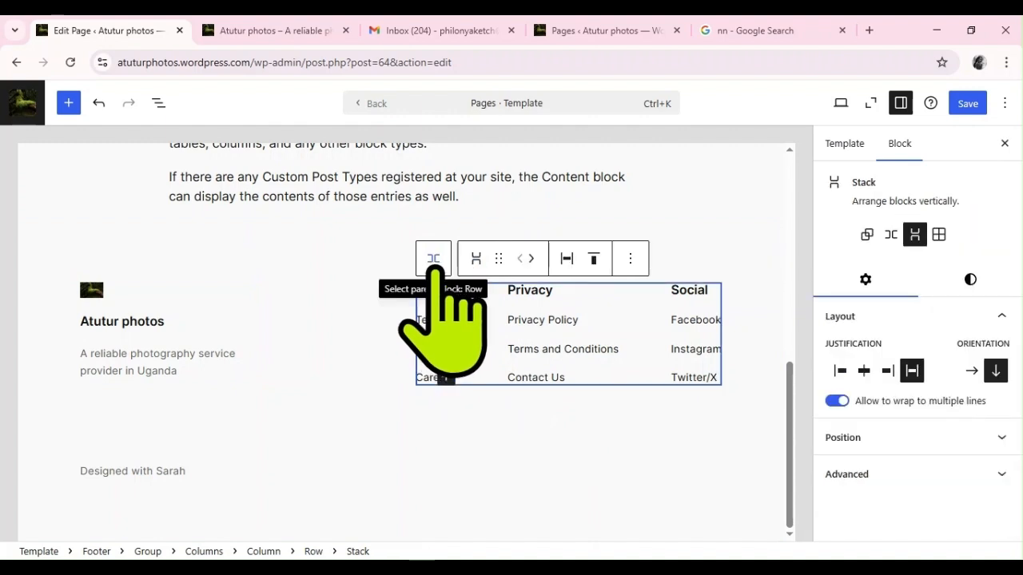
left_click(433, 260)
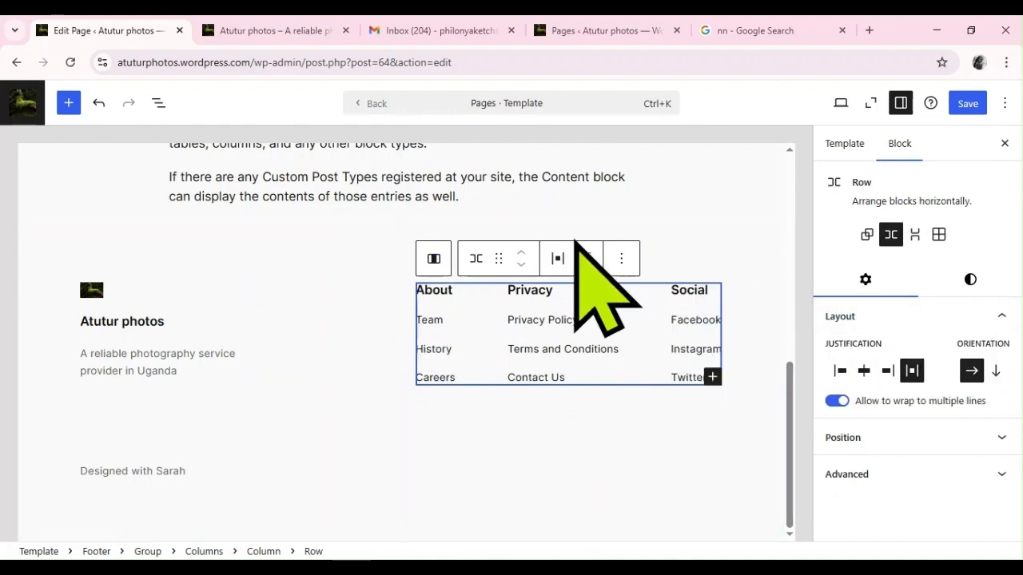
left_click(617, 257)
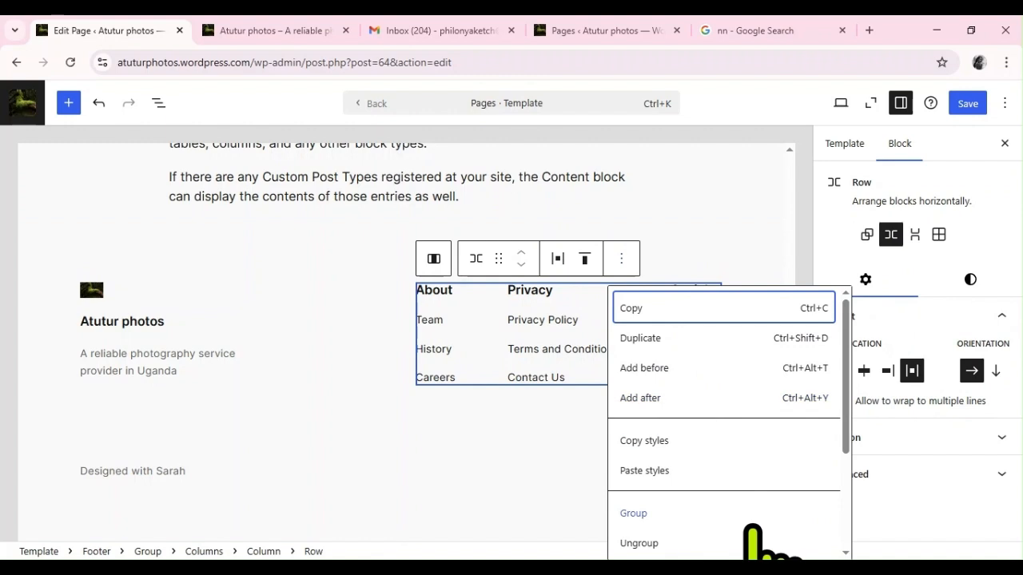
scroll(763, 544, "down", 3)
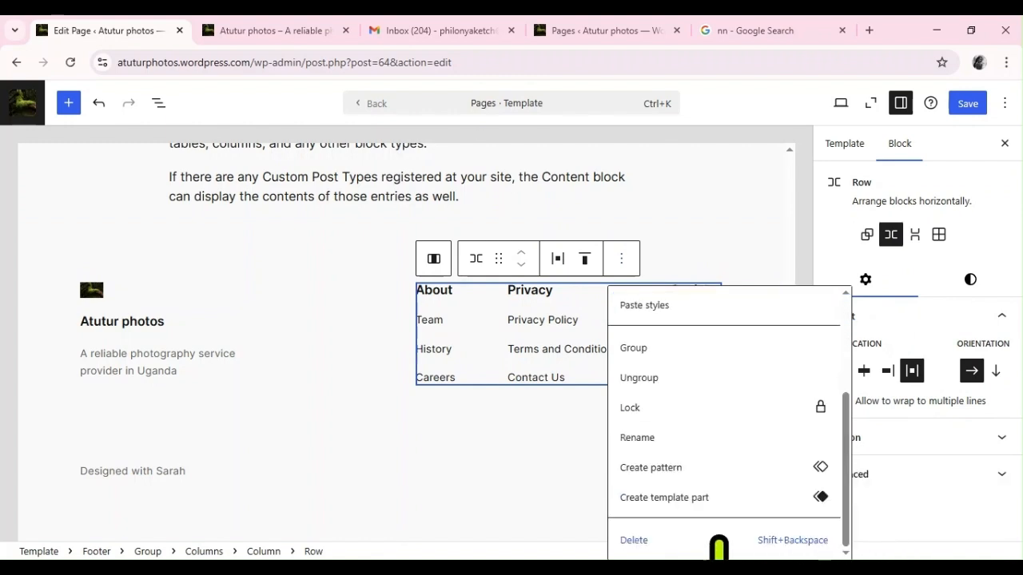
left_click(677, 540)
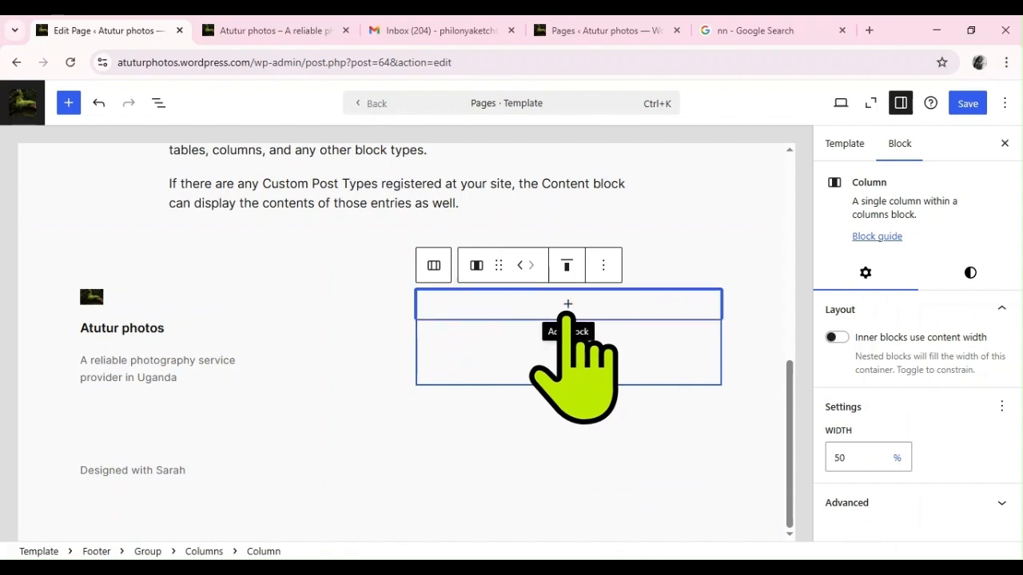
- Insert a Buttons block in the empty footer column and set its orientation to vertical
left_click(567, 314)
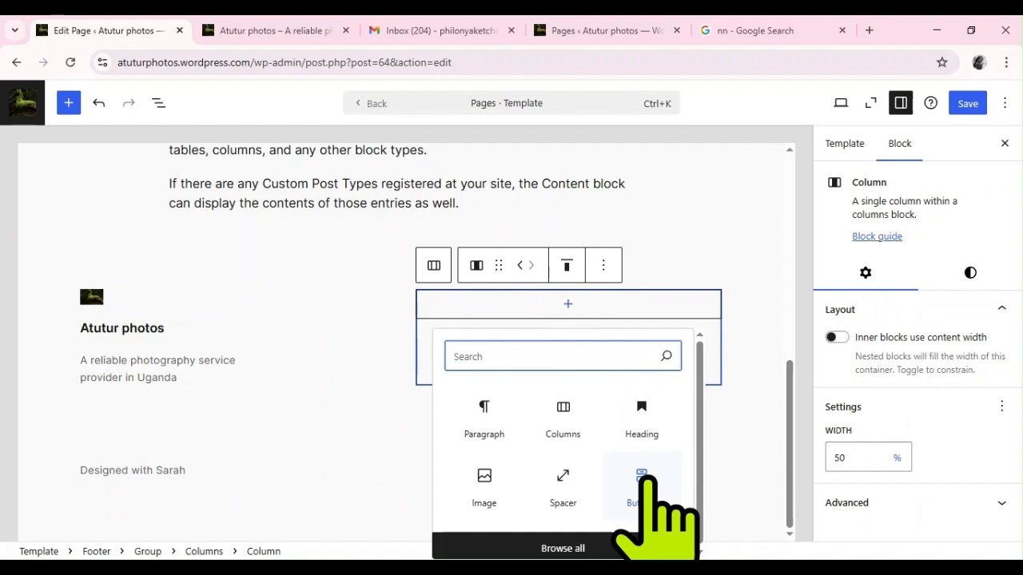
left_click(644, 480)
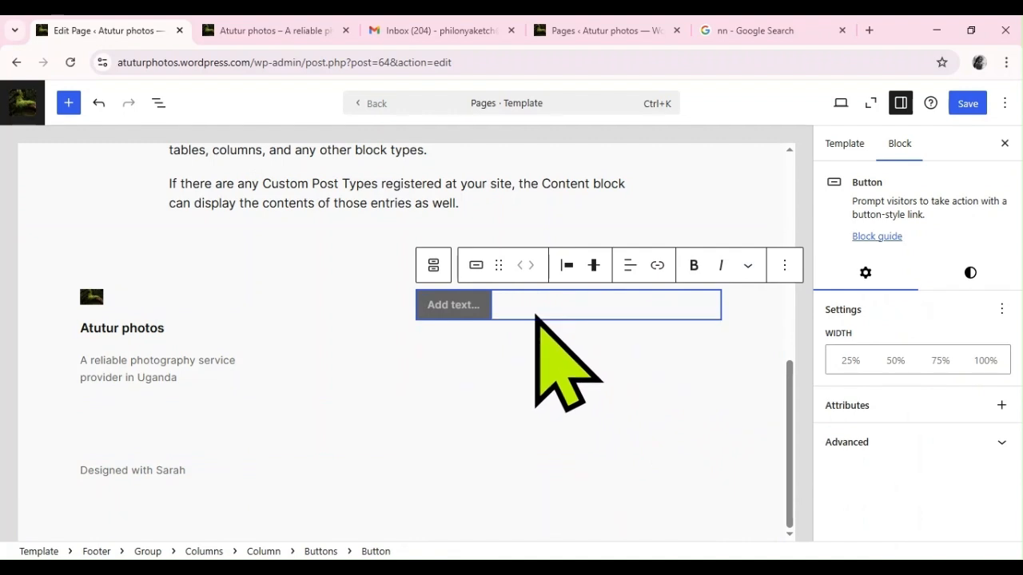
left_click(535, 314)
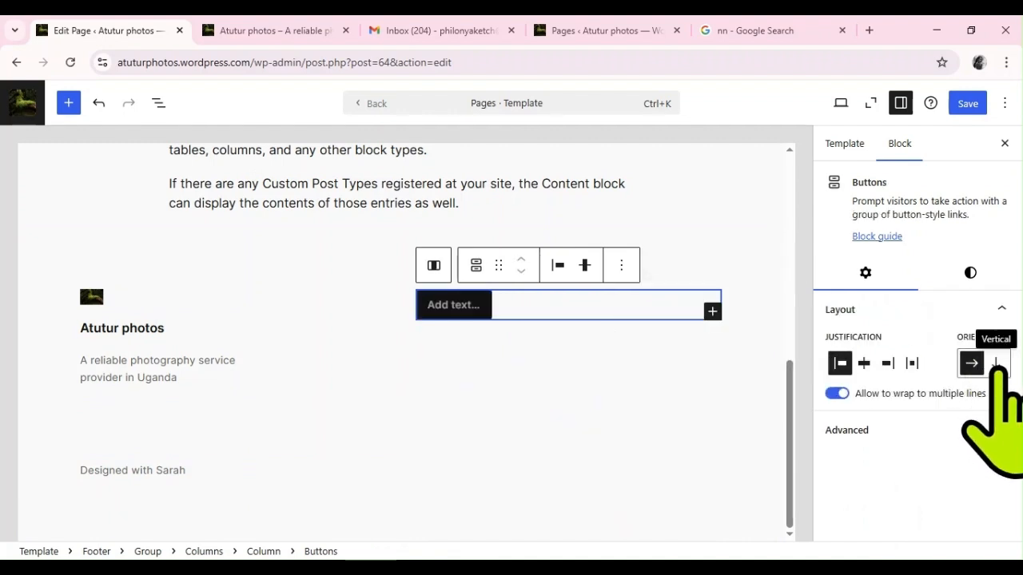
left_click(995, 363)
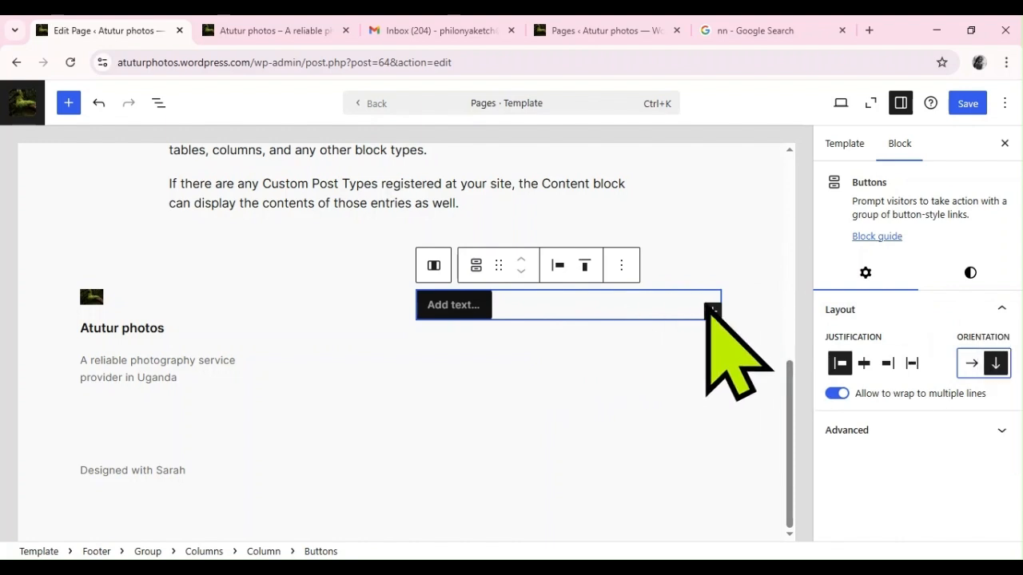
- Label the first footer button About and add a second button below it labelled Gallery
left_click(461, 297)
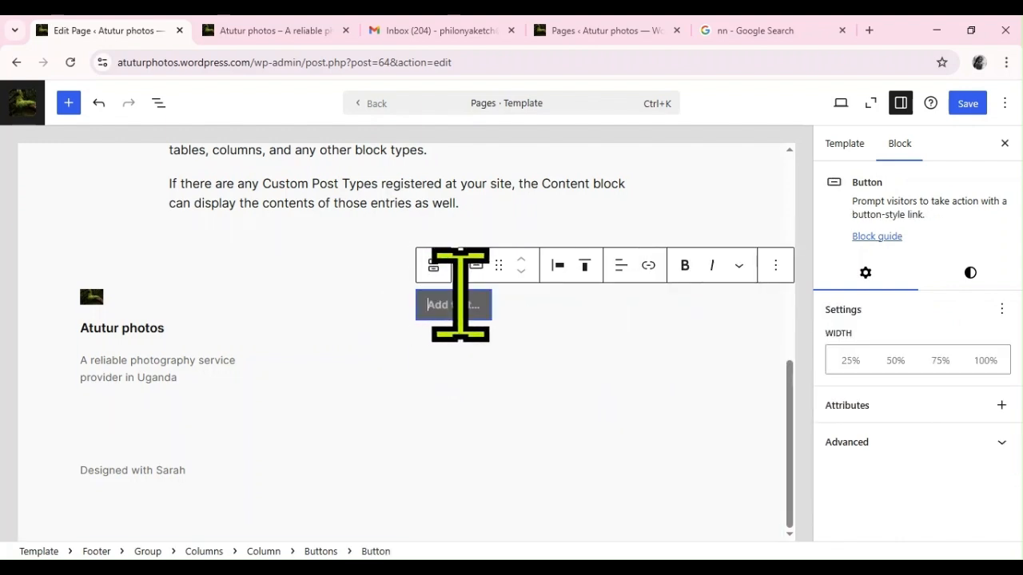
type("About")
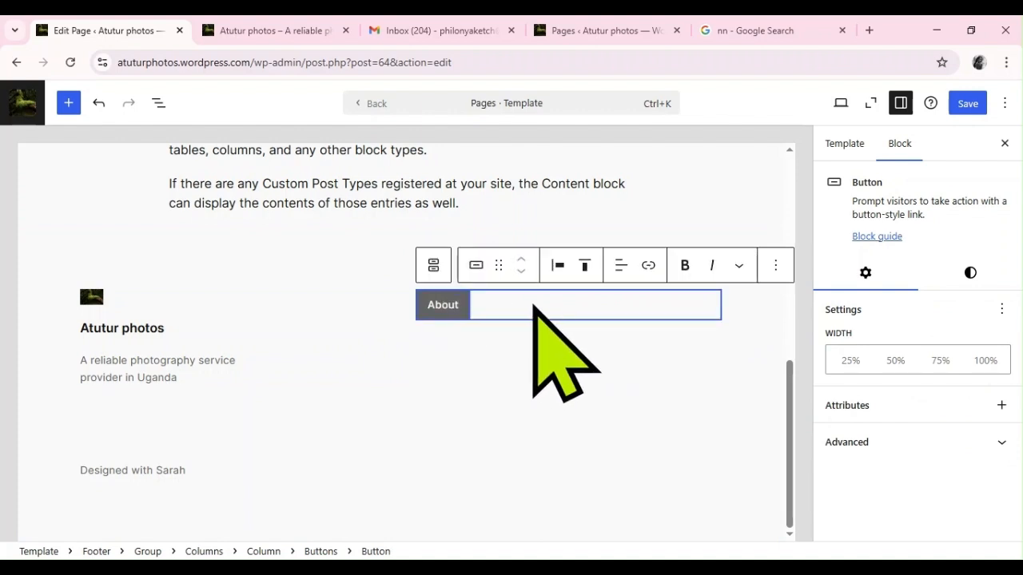
left_click(533, 306)
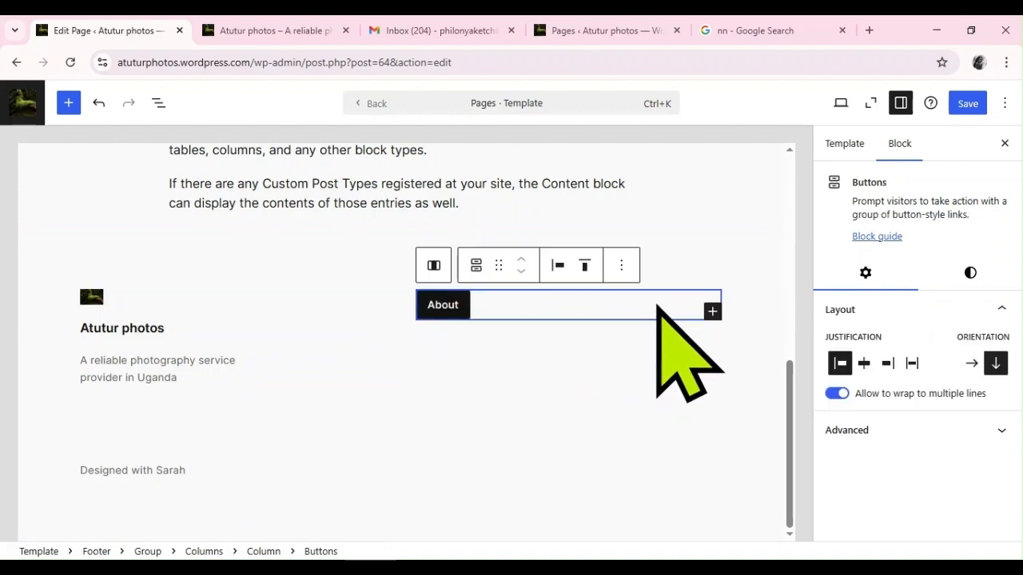
left_click(711, 311)
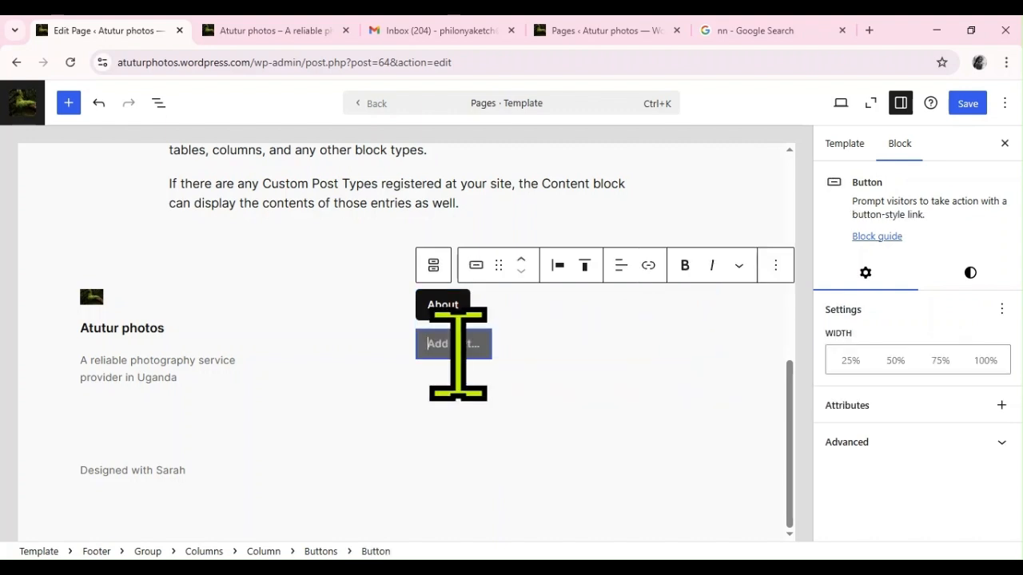
type("Gal")
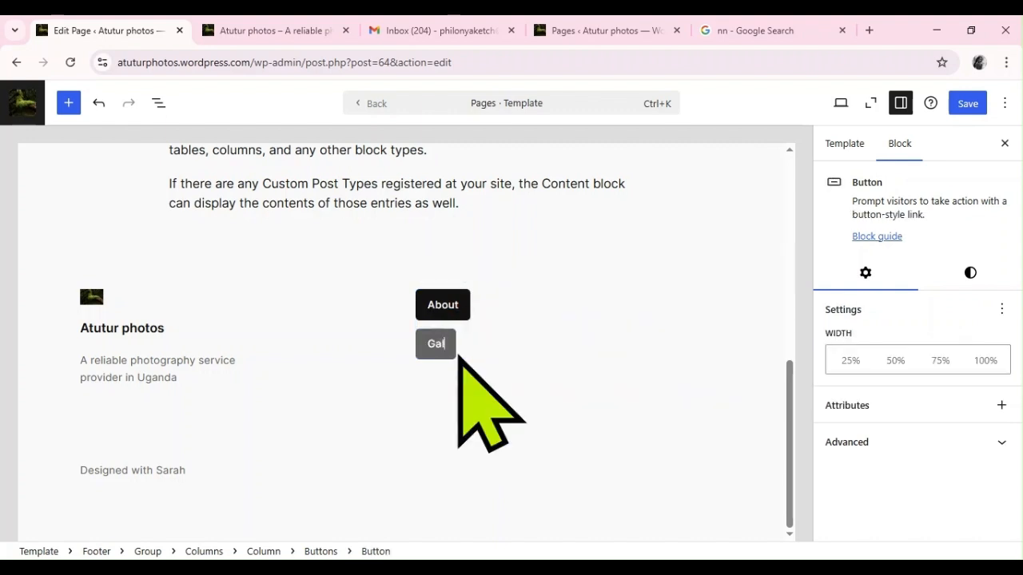
type("lery")
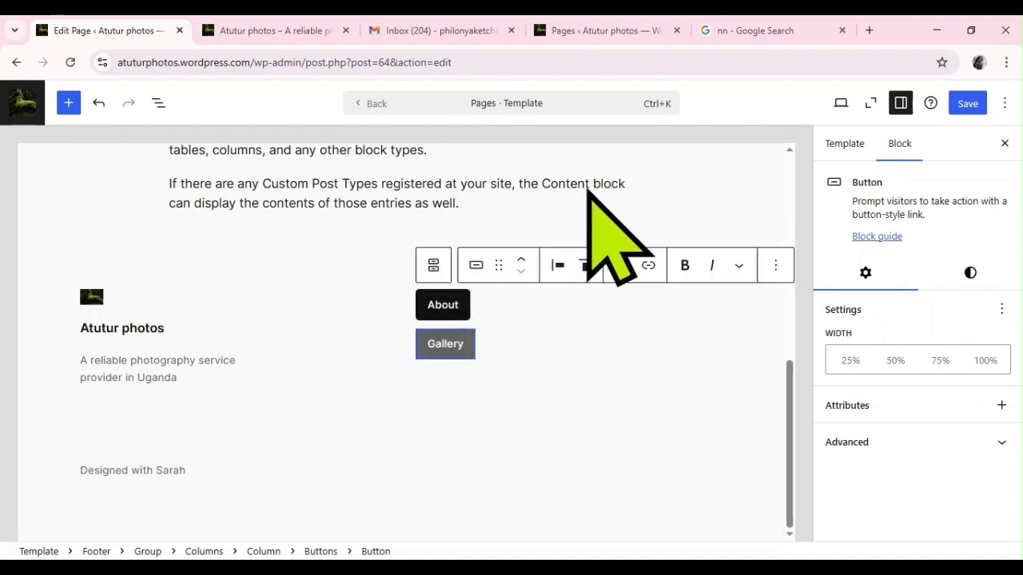
left_click(597, 25)
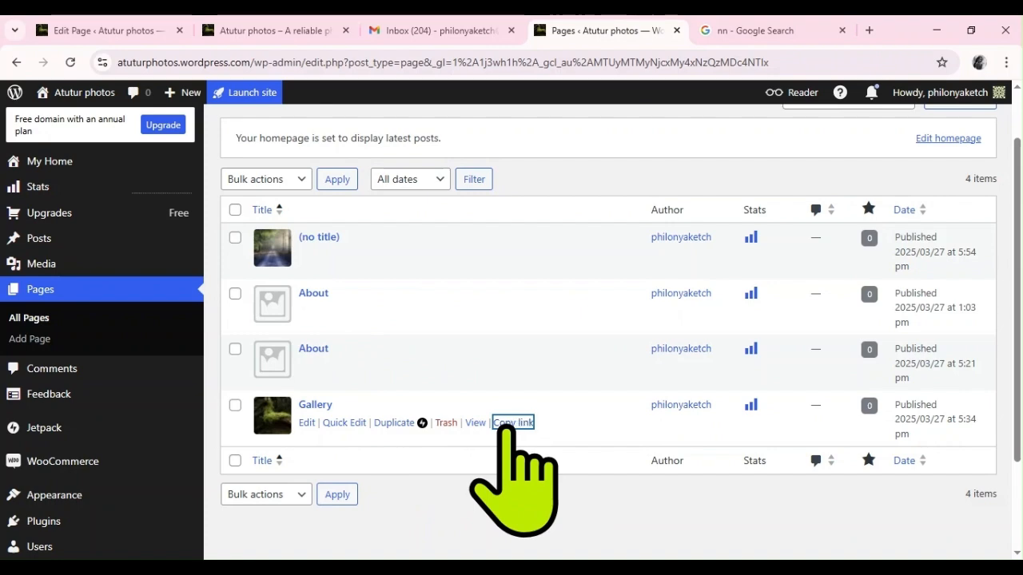
left_click(280, 24)
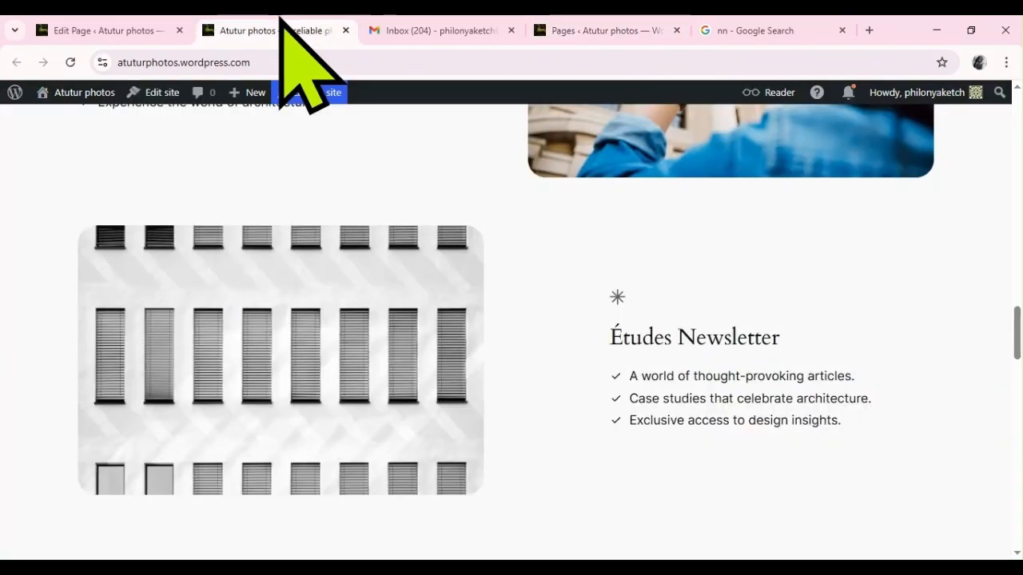
left_click(32, 24)
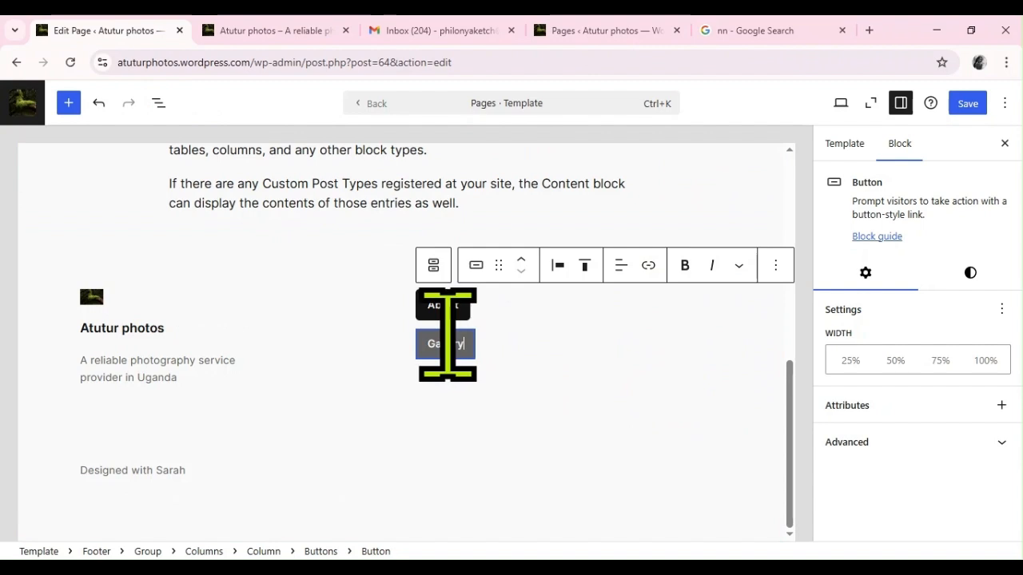
left_click(648, 266)
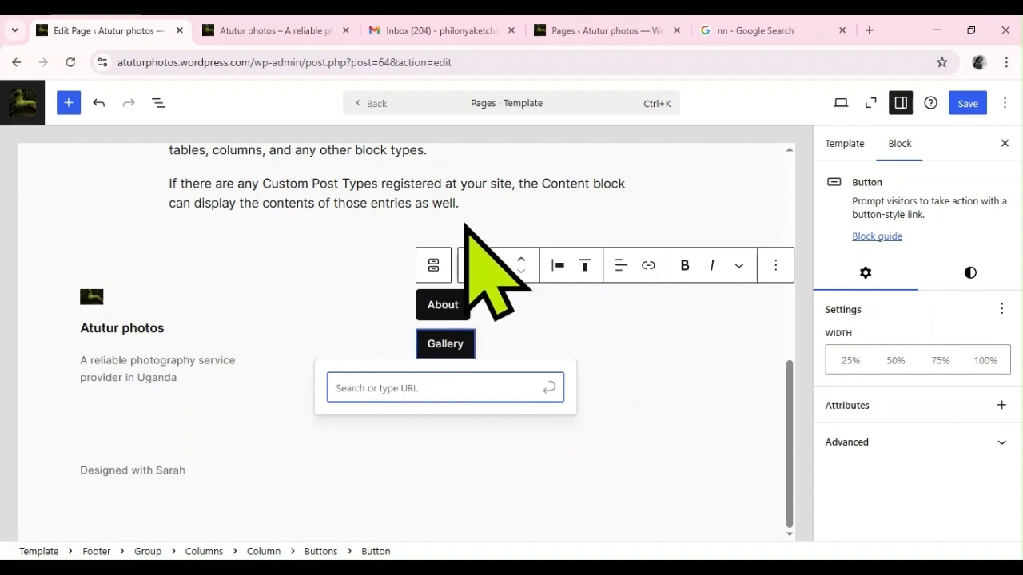
type("https://atuturphotos.wordpress.com/gallery/")
left_click(449, 423)
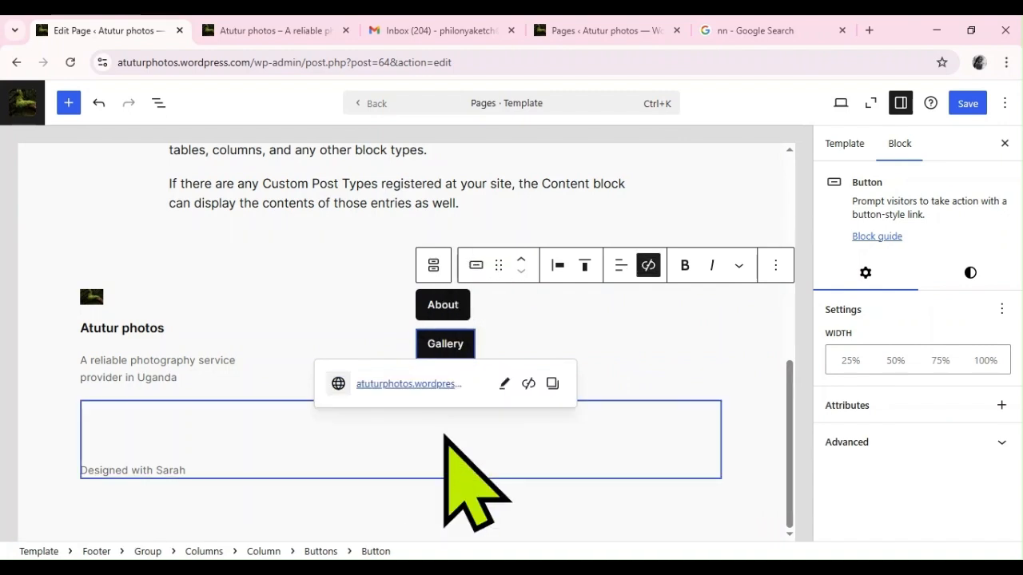
left_click(441, 307)
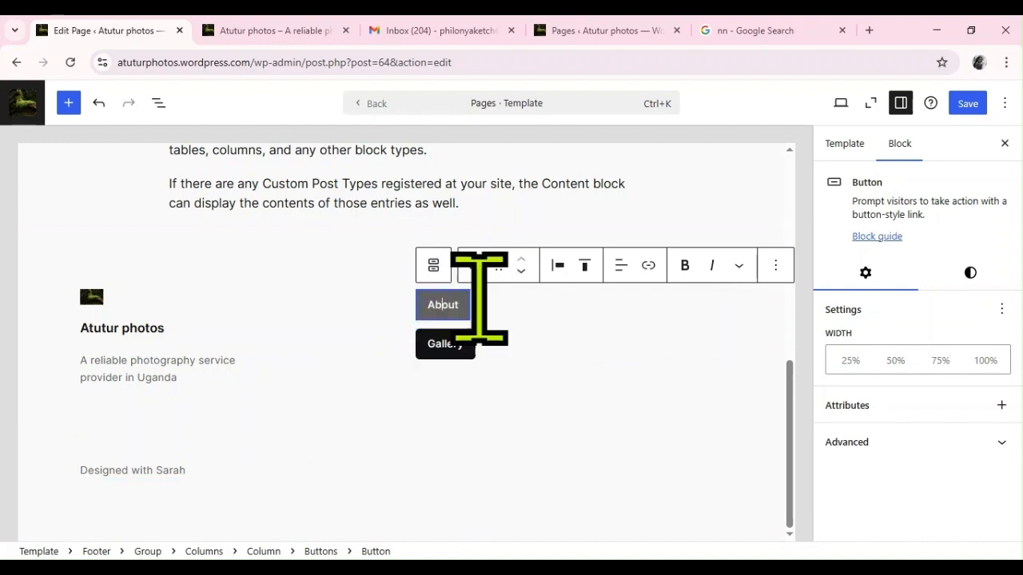
left_click(648, 266)
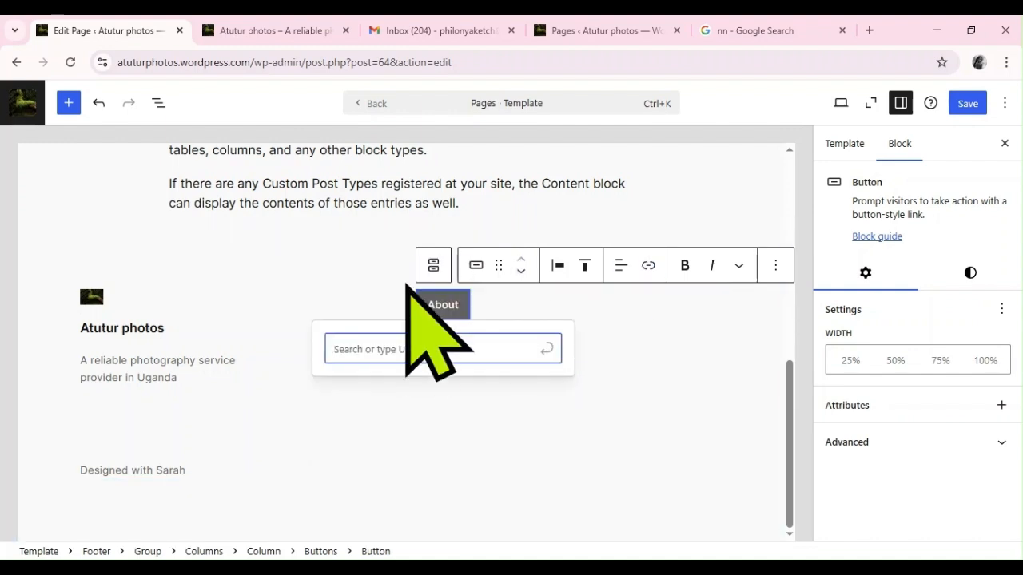
left_click(609, 29)
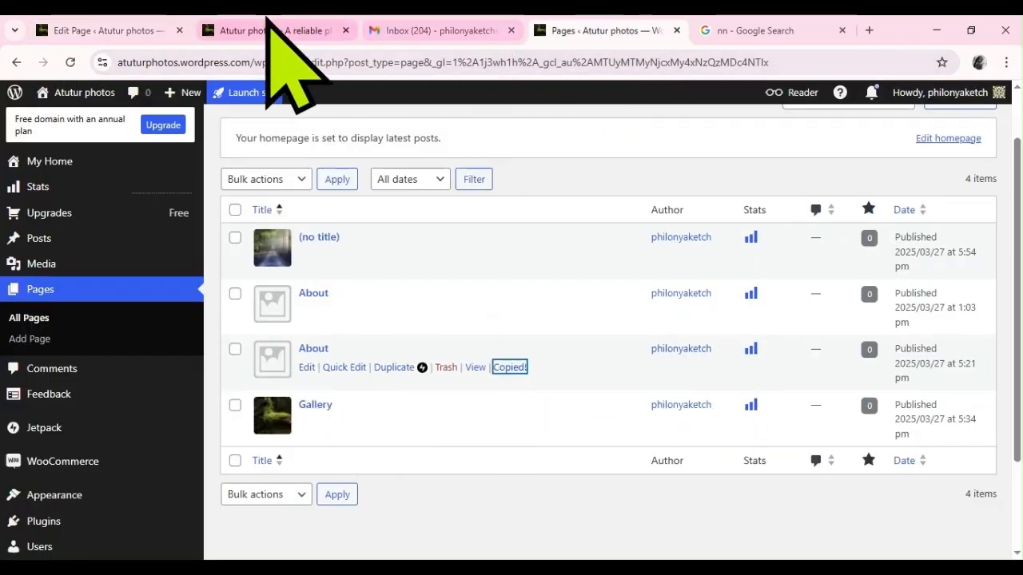
left_click(269, 25)
left_click(156, 26)
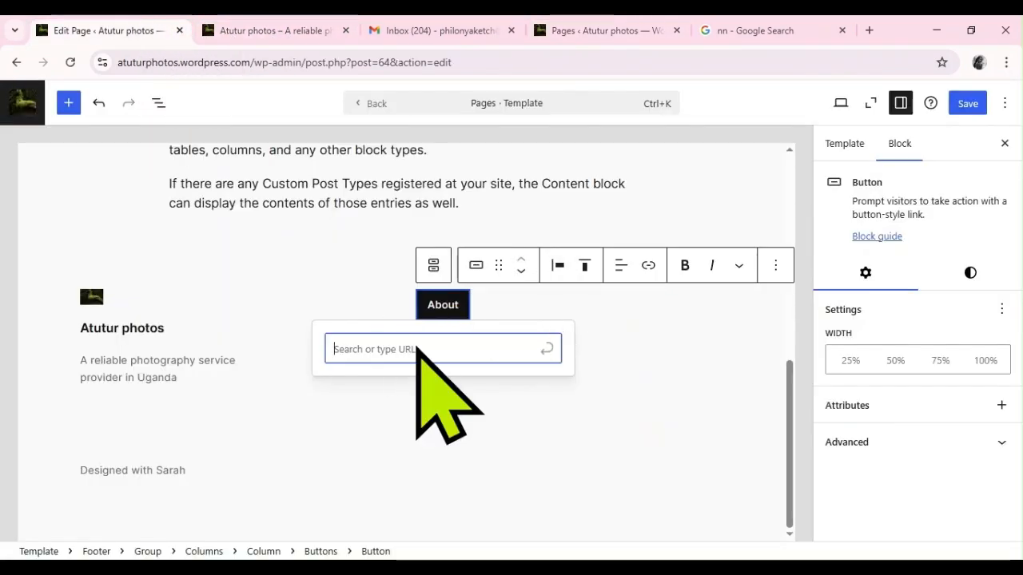
type("https://atuturphotos.wordpress.com/about-2/")
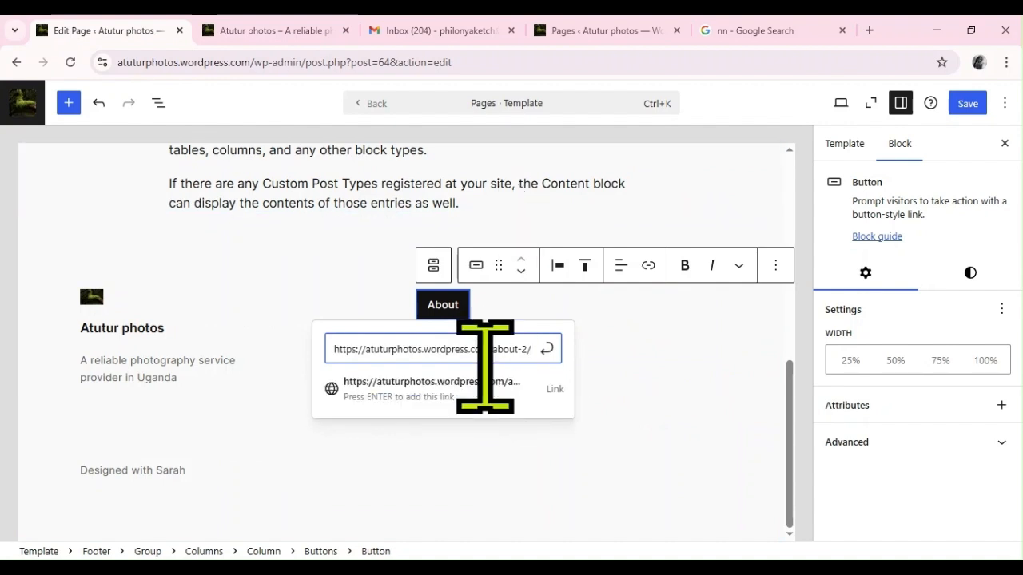
left_click(483, 397)
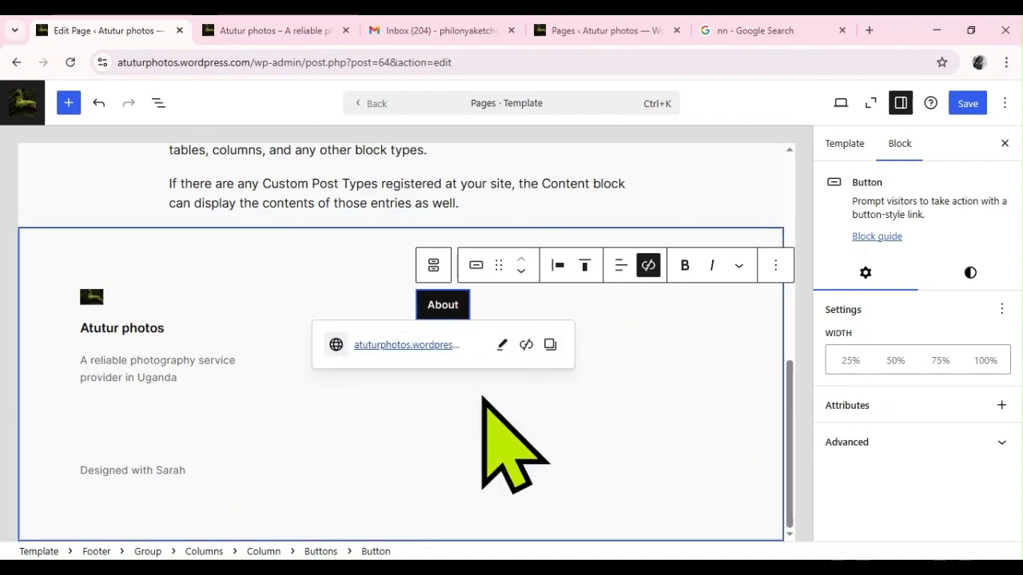
- Save the site changes to both the Pages template and the Footer template part
left_click(589, 316)
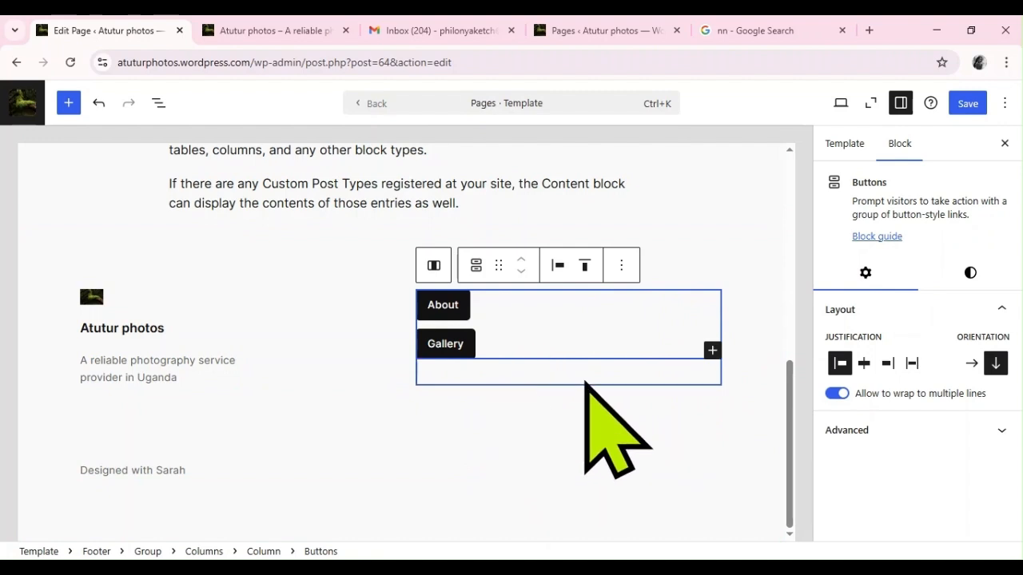
left_click(969, 104)
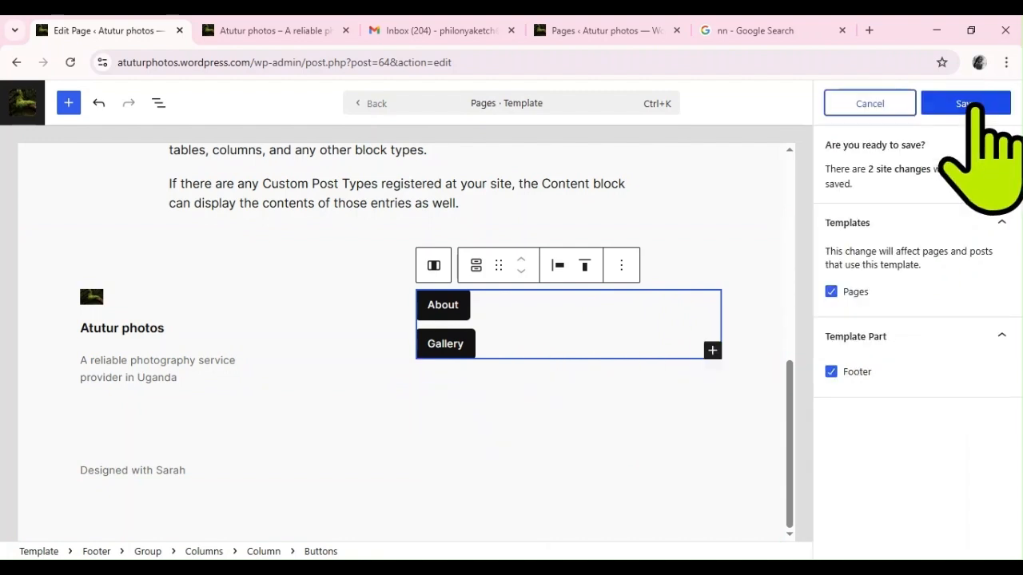
left_click(964, 104)
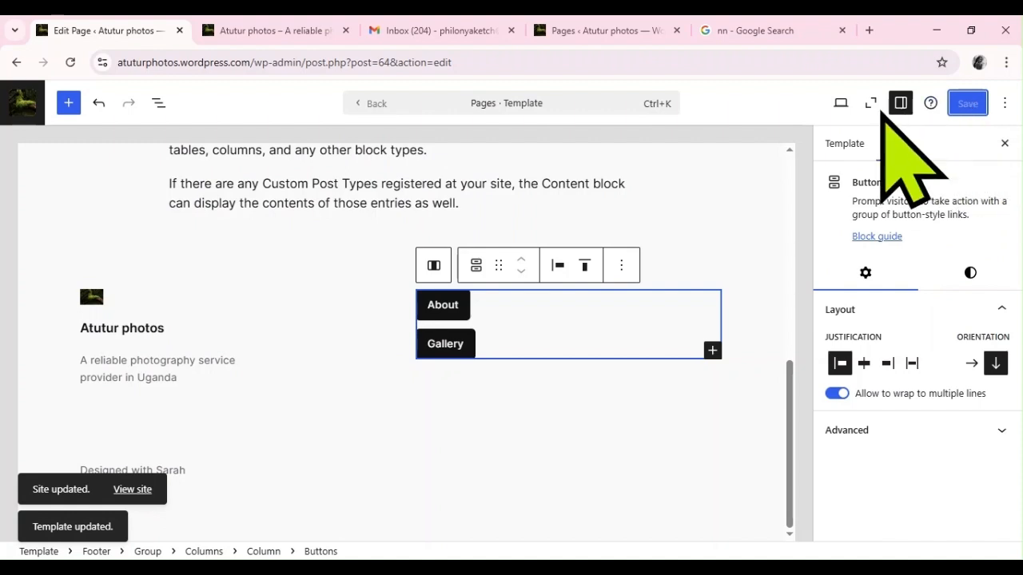
- Check the header and footer buttons on the published About page and return to the template editor
left_click(612, 34)
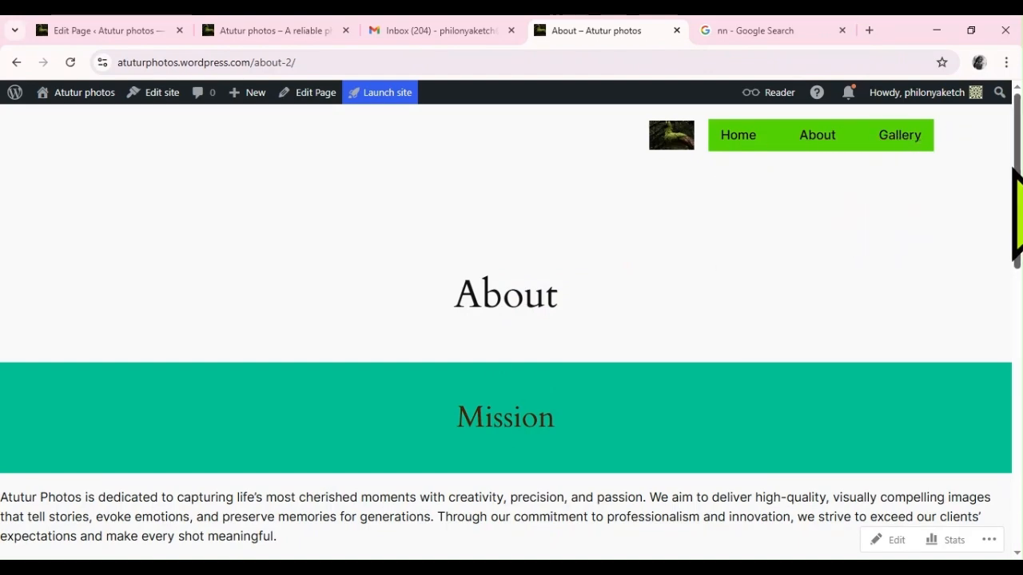
left_click_drag(1013, 171, 1001, 461)
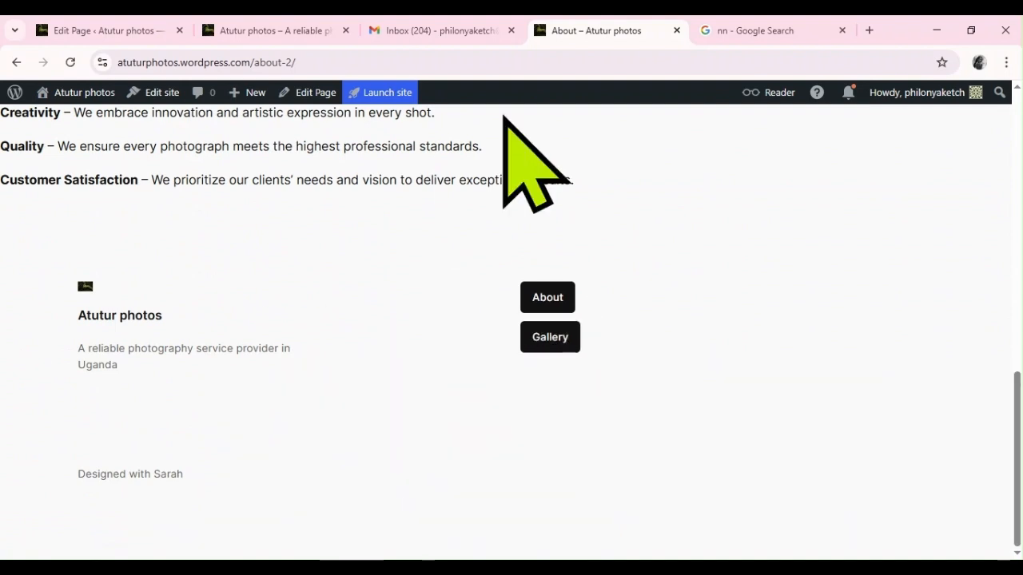
left_click(303, 32)
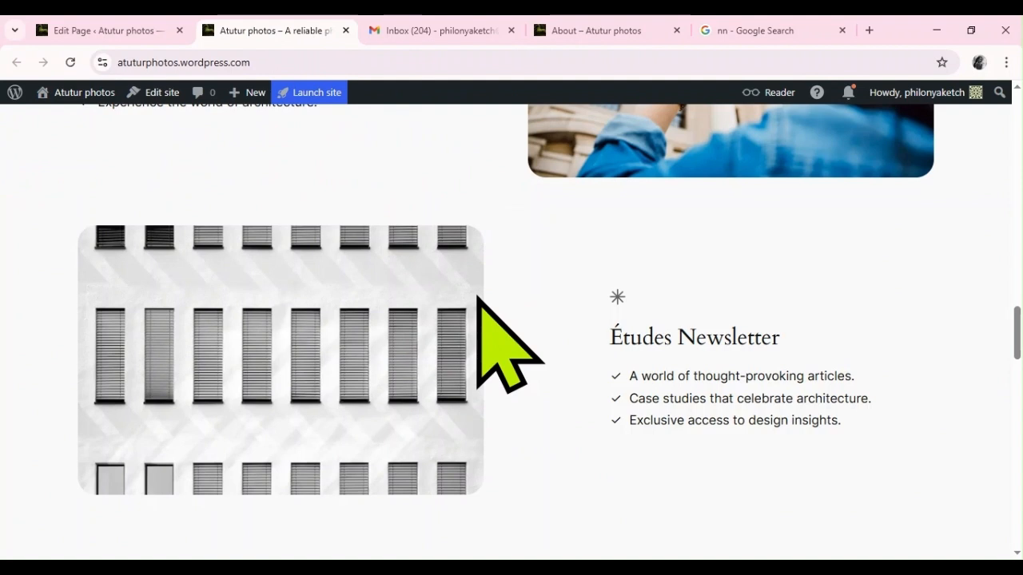
left_click(144, 30)
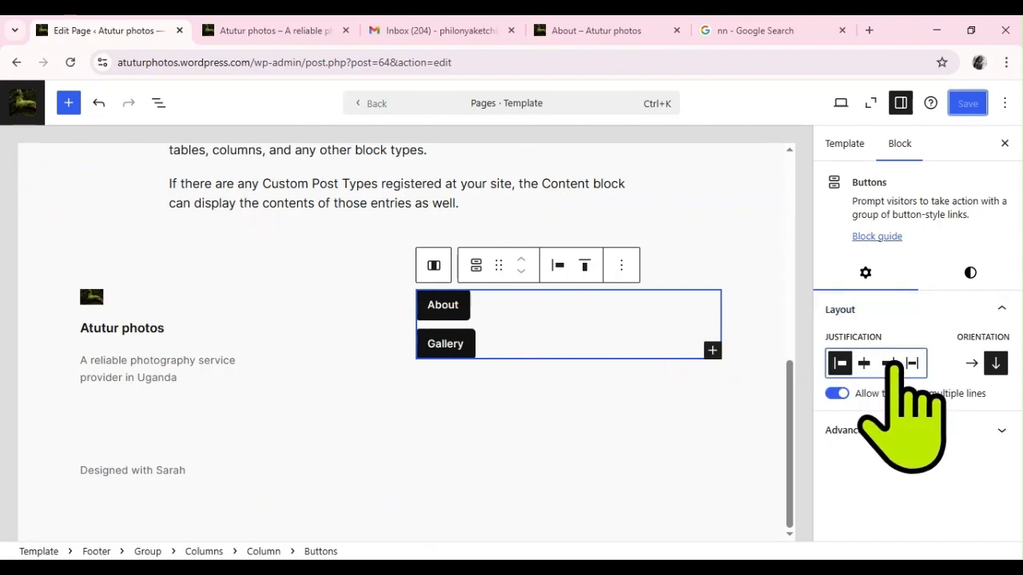
- Justify the footer's About and Gallery buttons to the right and give the group around the credit line a #2E0404 background
left_click(888, 363)
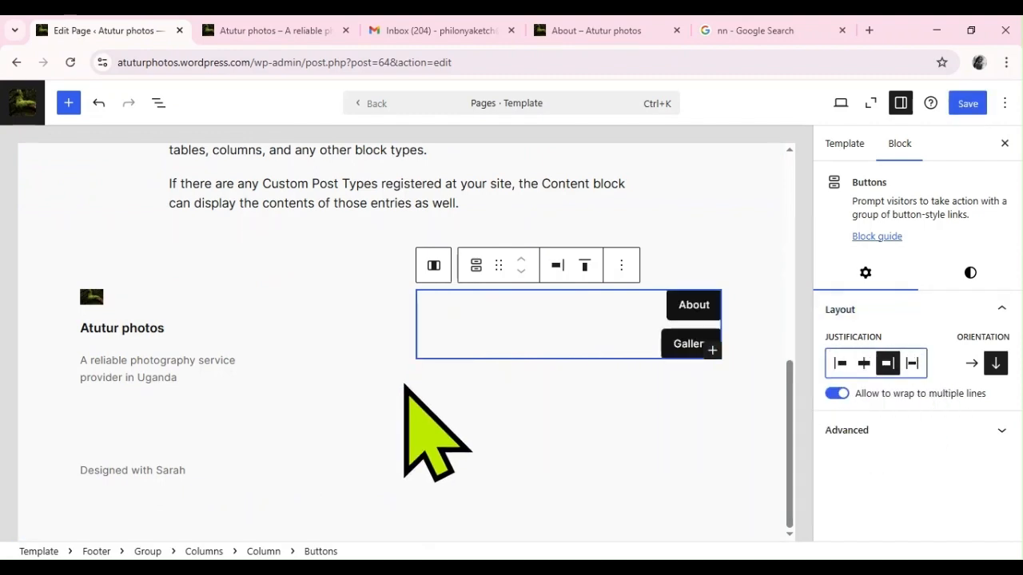
left_click(323, 437)
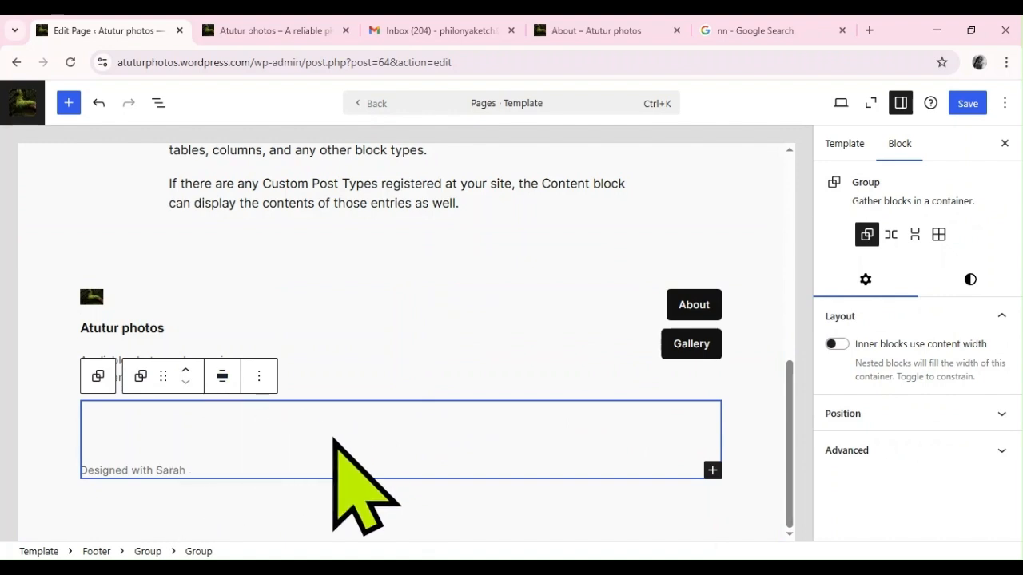
left_click(965, 279)
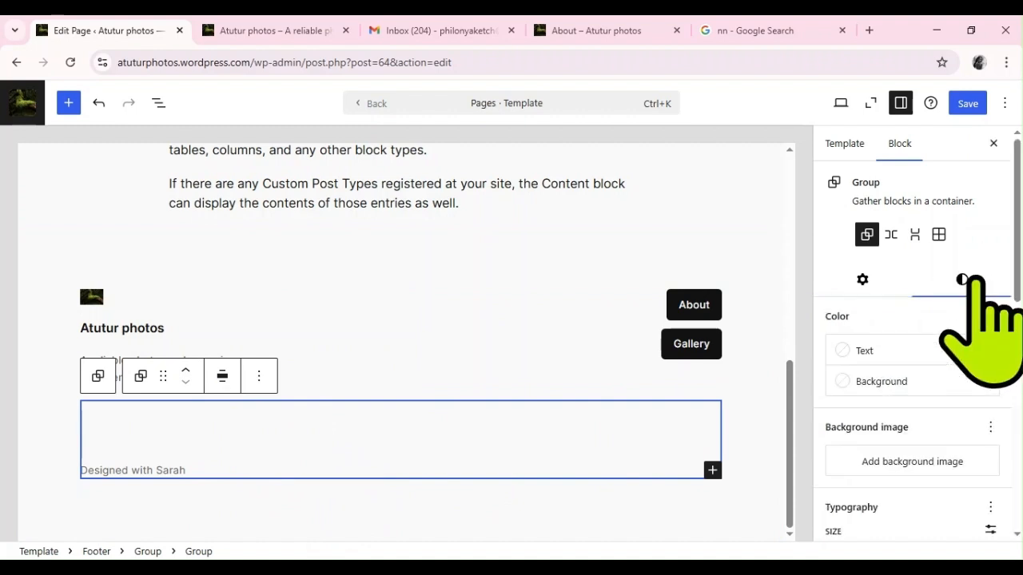
left_click(875, 382)
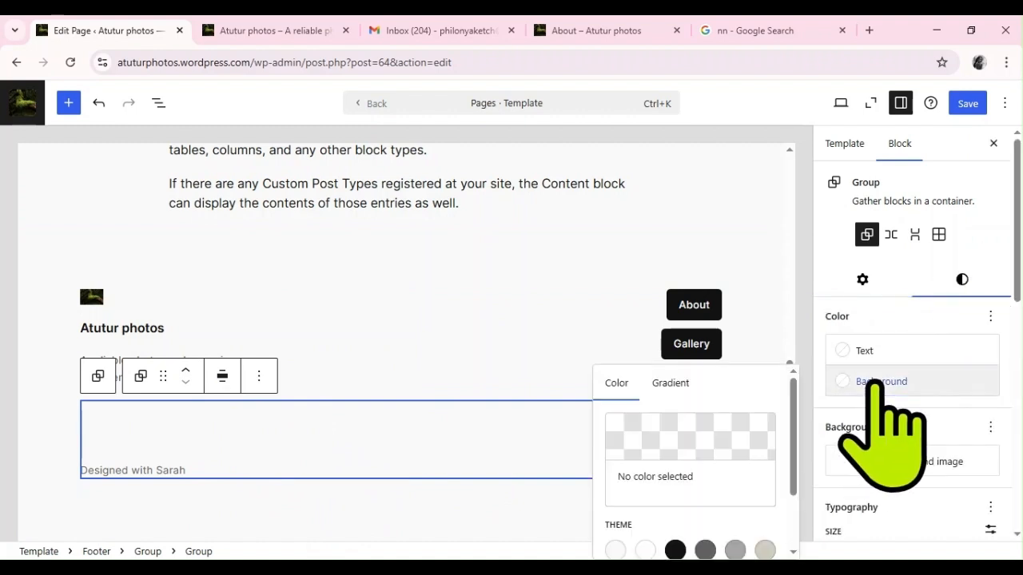
left_click(644, 431)
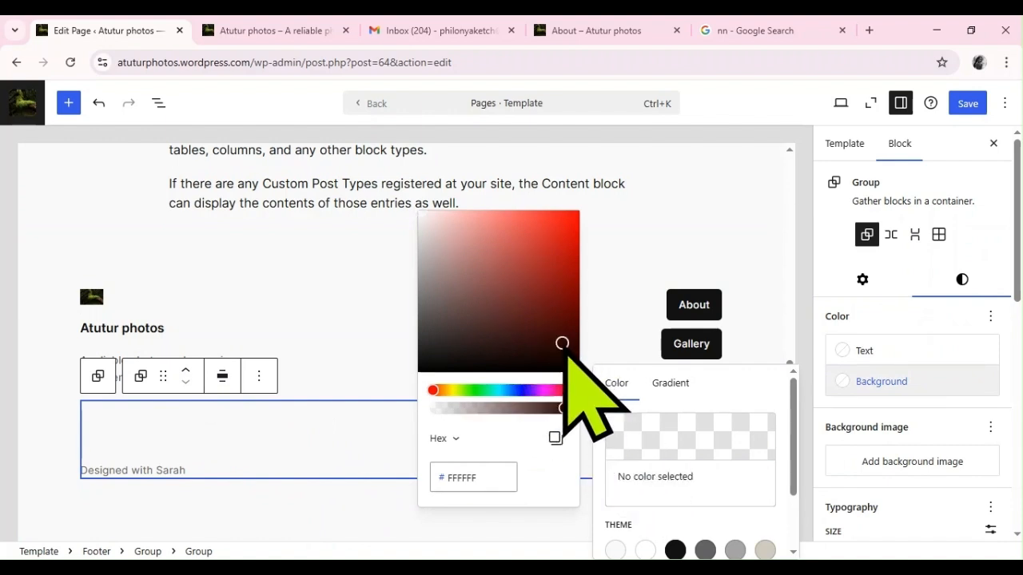
left_click(561, 342)
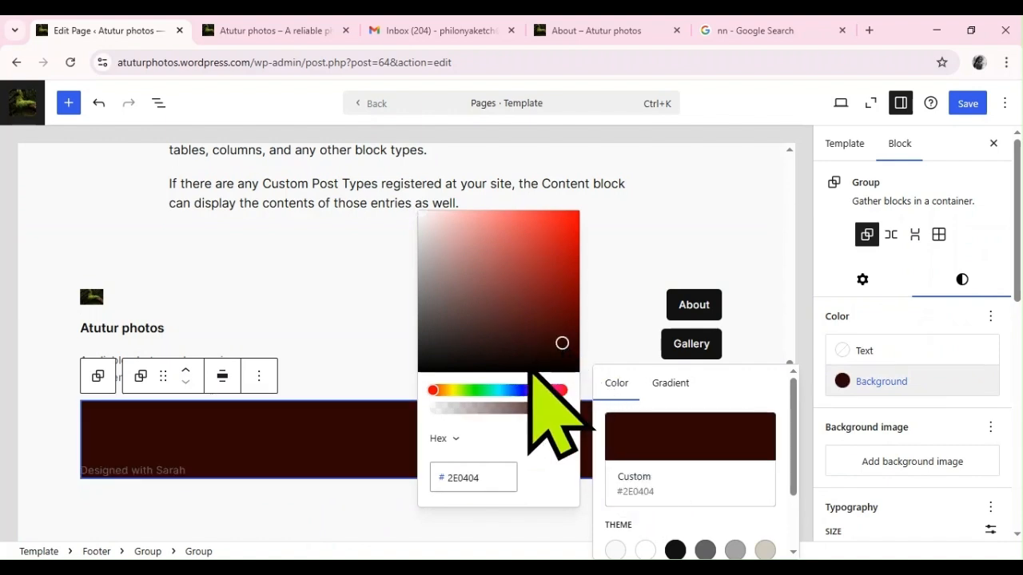
- Set the footer credit line's text colour to white (Base / Two) and change its wording from "Designed with" to "Designed by"
left_click(205, 463)
left_click(178, 471)
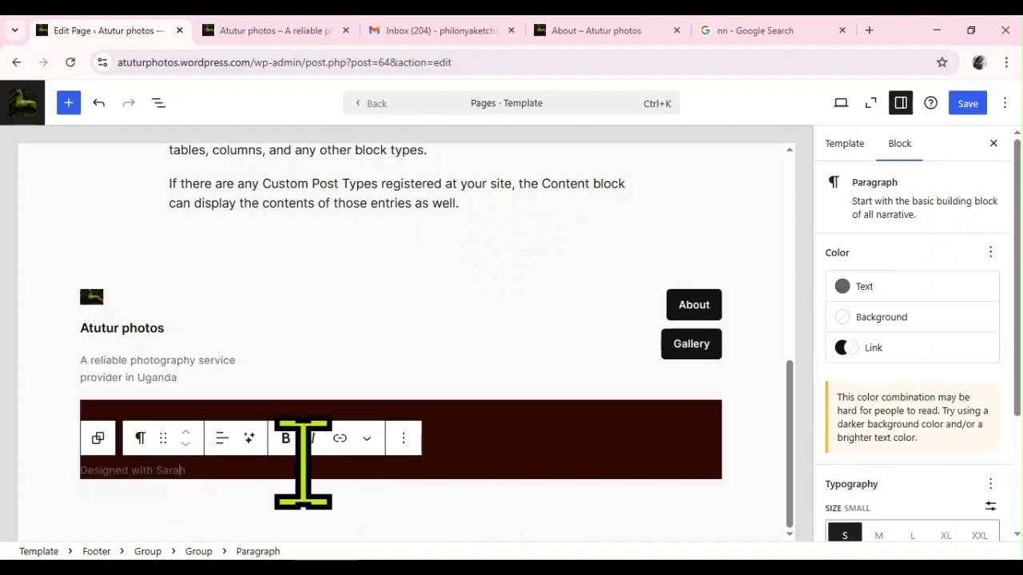
left_click(912, 293)
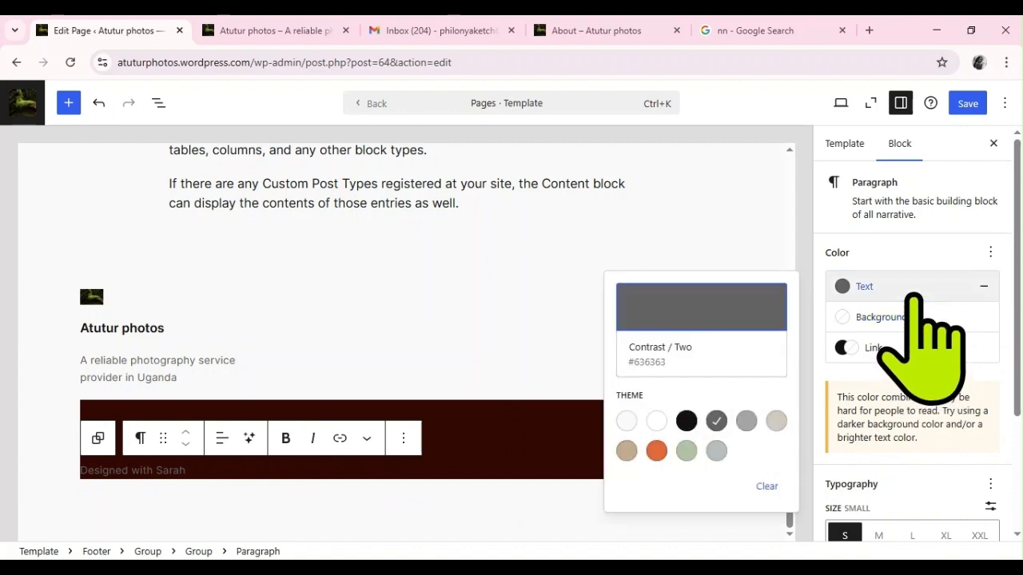
left_click(656, 420)
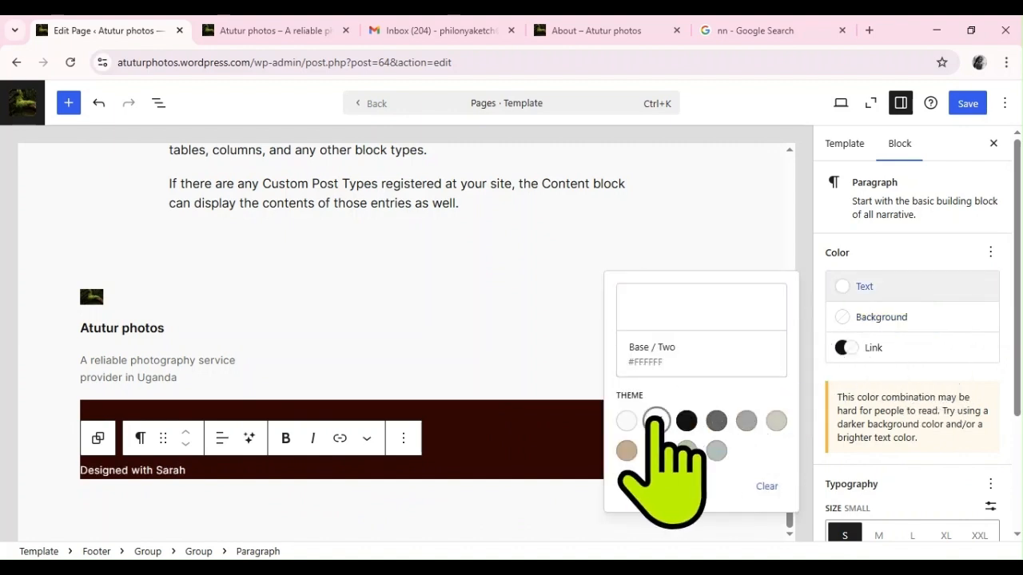
left_click(438, 420)
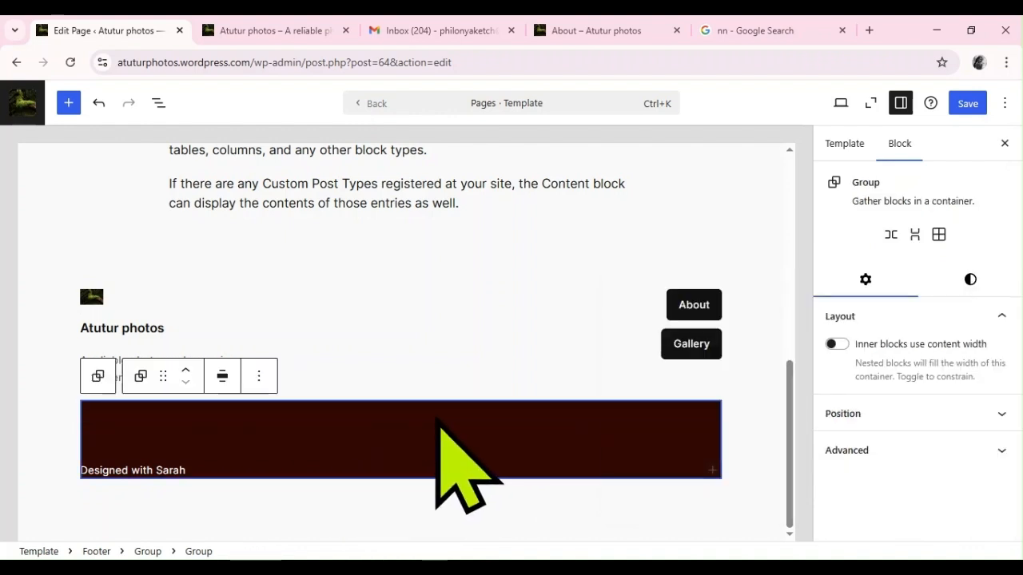
left_click(152, 469)
key("BackSpace")
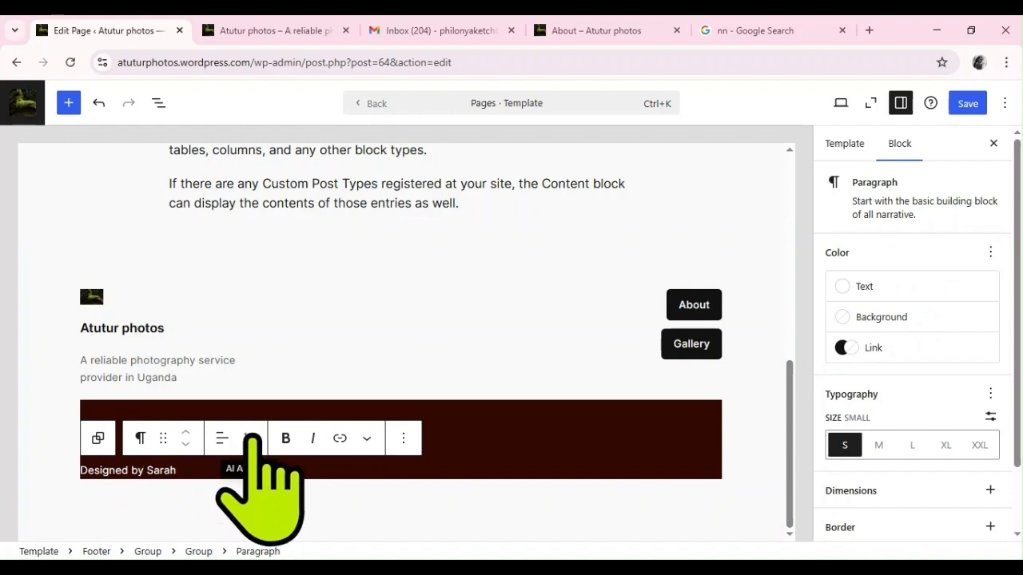
left_click(165, 461)
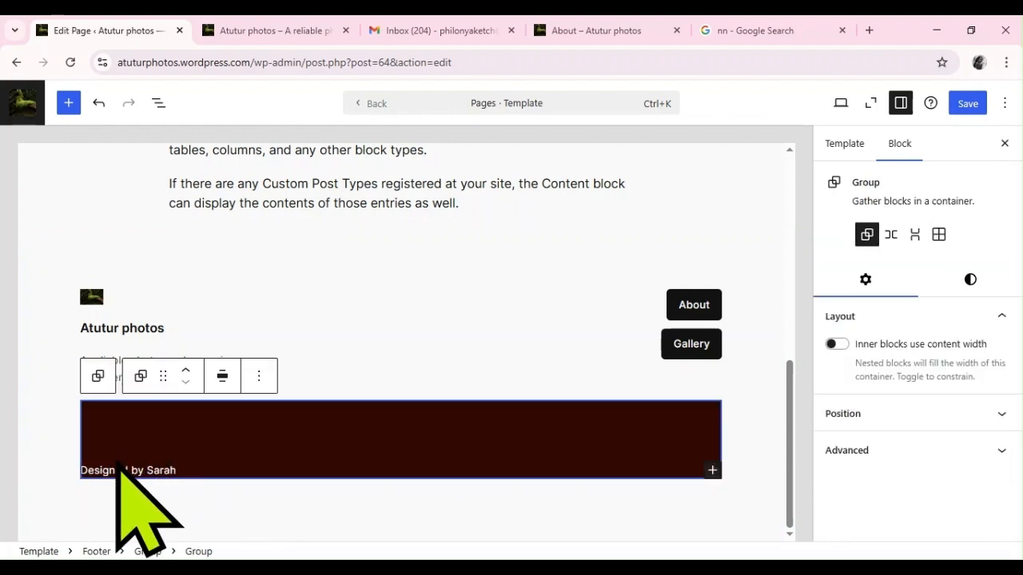
left_click(165, 464)
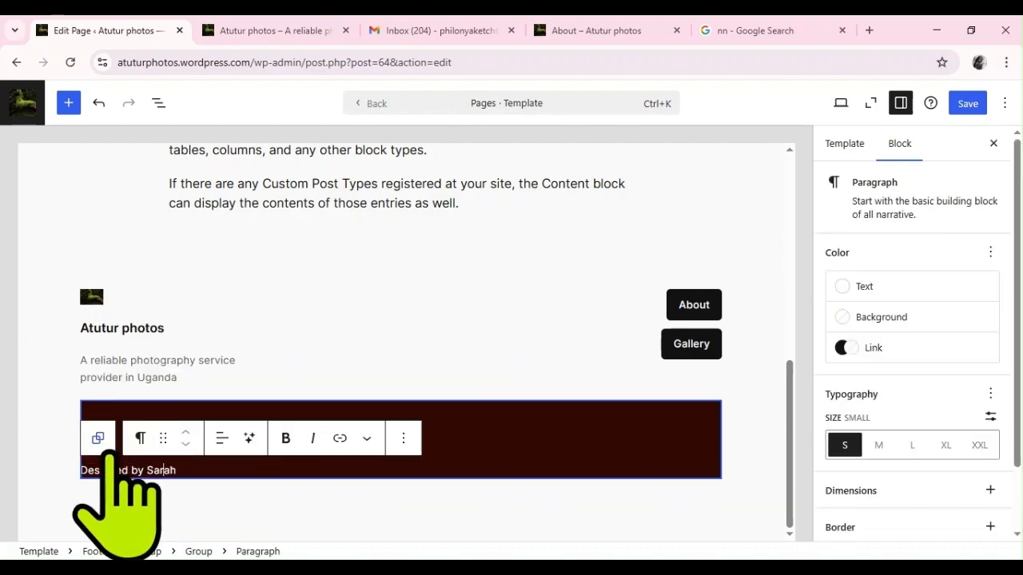
left_click(141, 438)
left_click(141, 438)
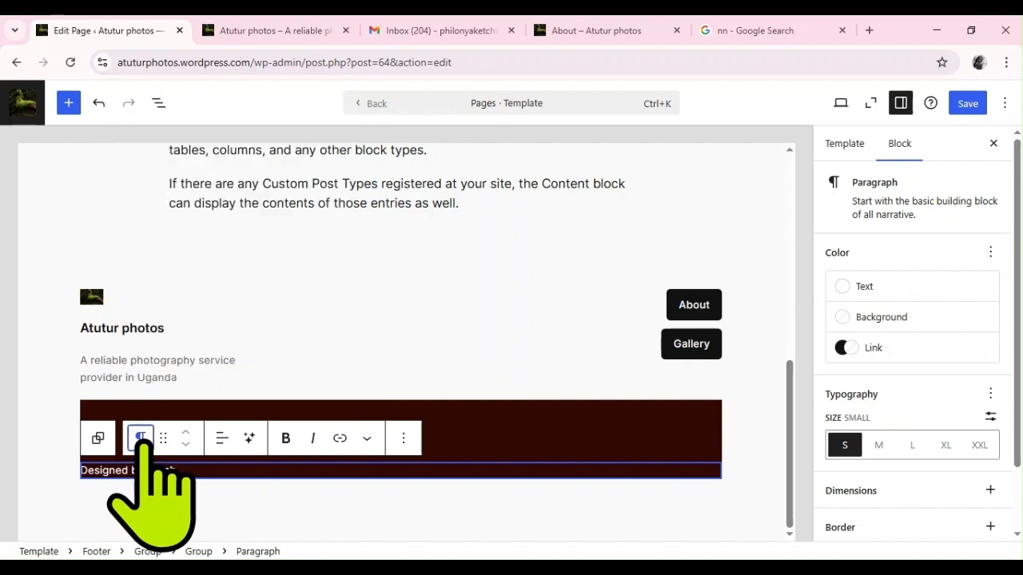
left_click(506, 418)
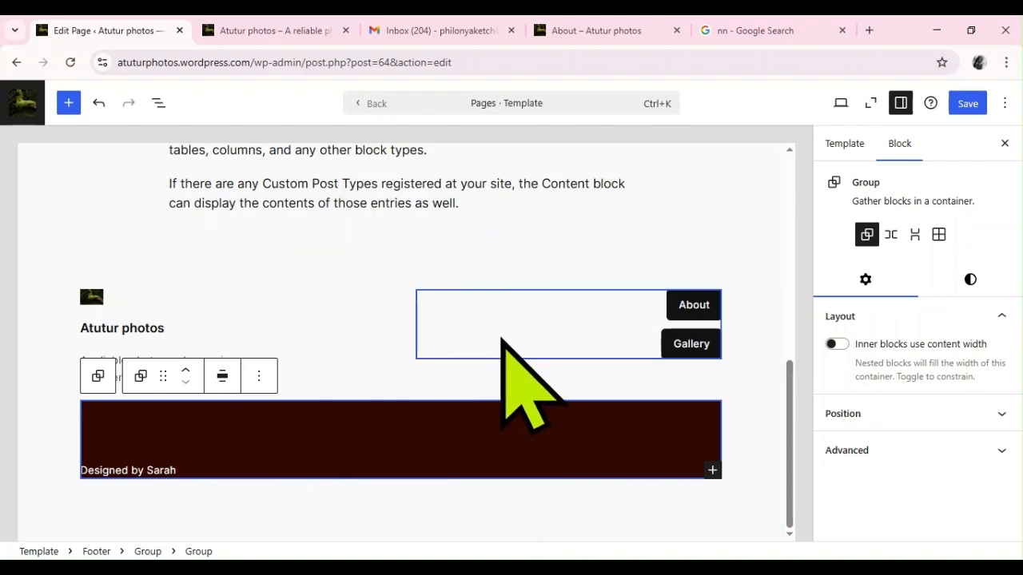
left_click(506, 350)
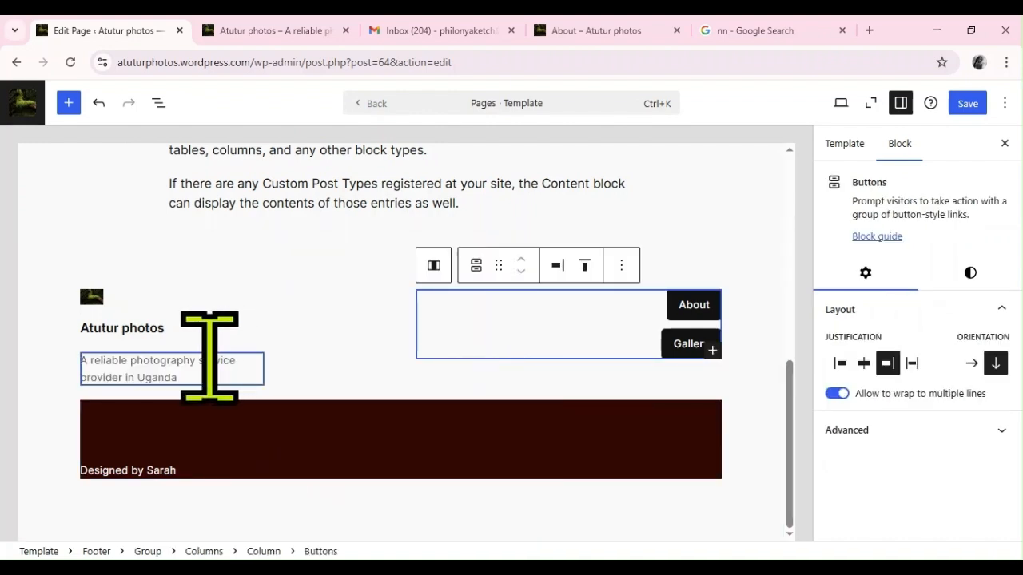
- Delete the site logo above the Atutur photos title in the footer
left_click(153, 308)
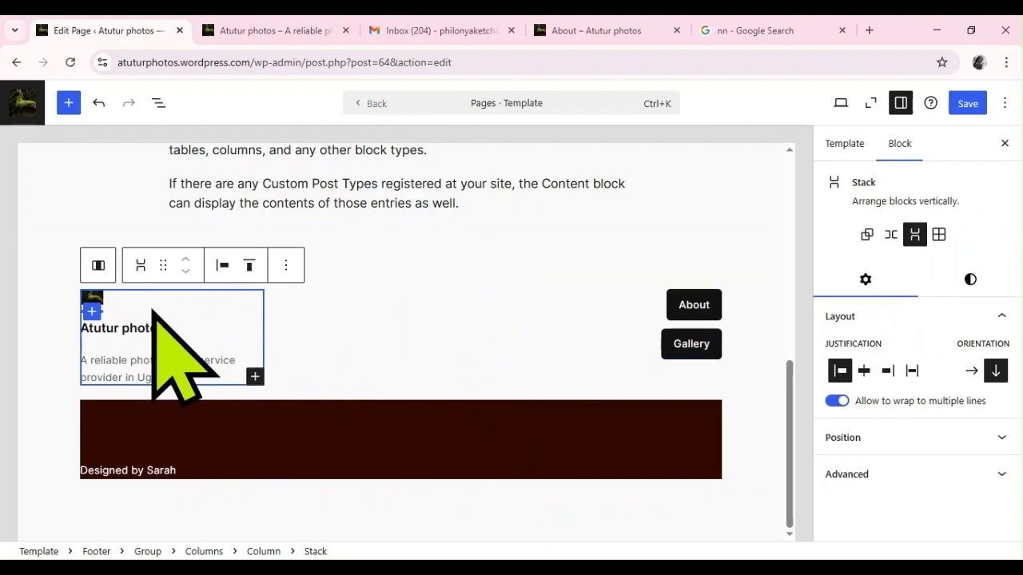
left_click(99, 296)
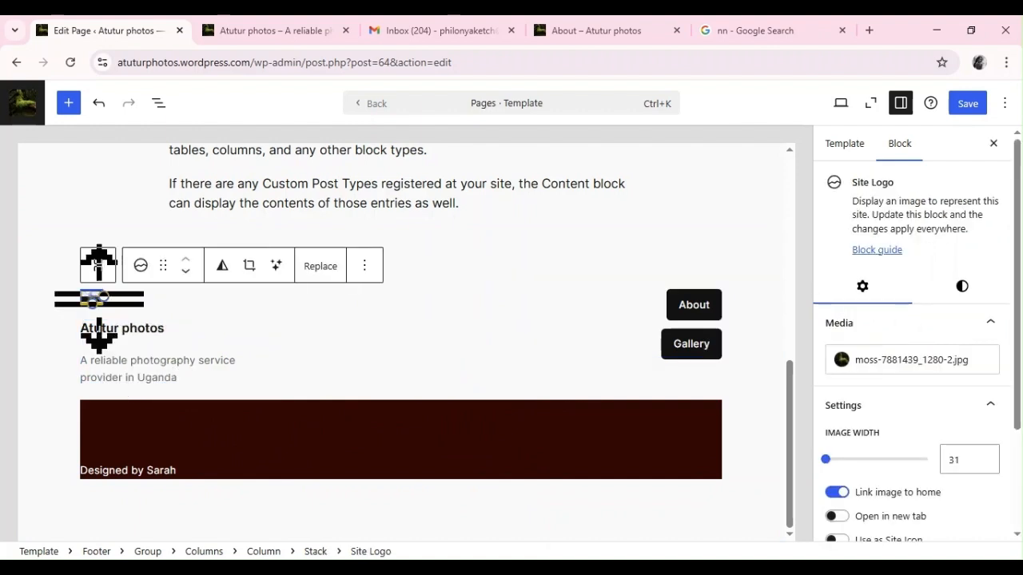
left_click(365, 265)
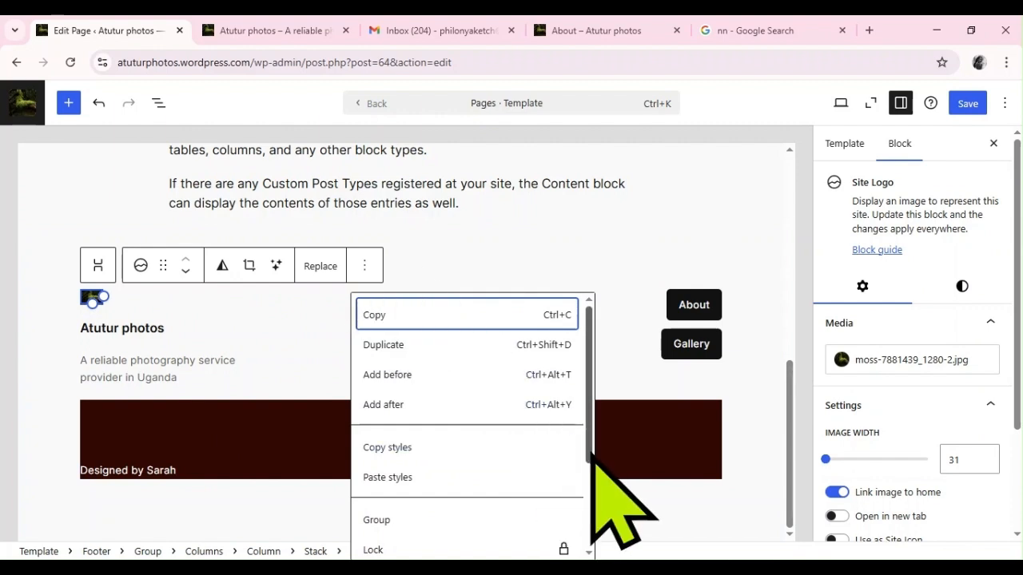
scroll(591, 453, "down", 2)
left_click(434, 540)
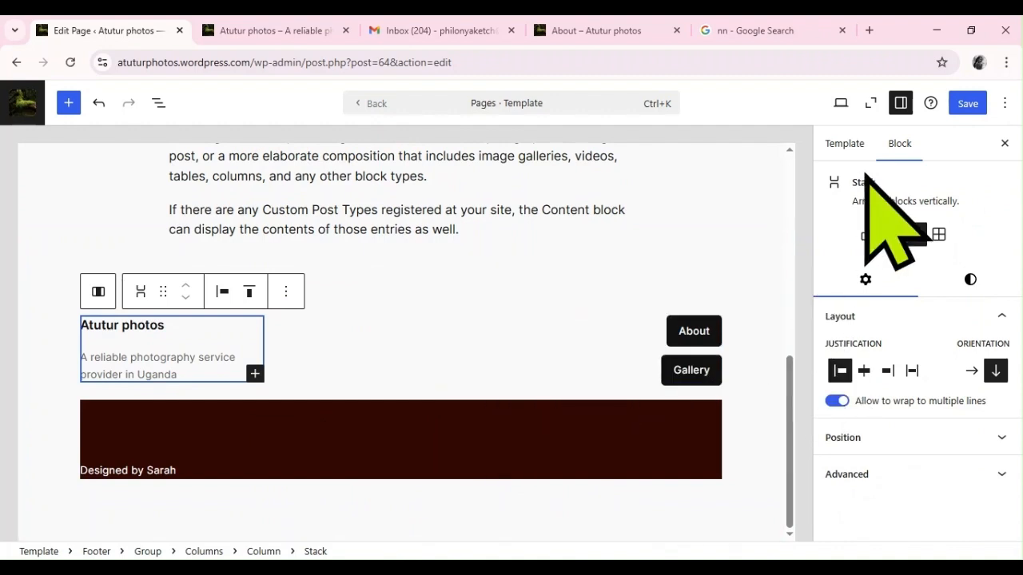
- Save the site changes to the Footer template part
left_click(964, 102)
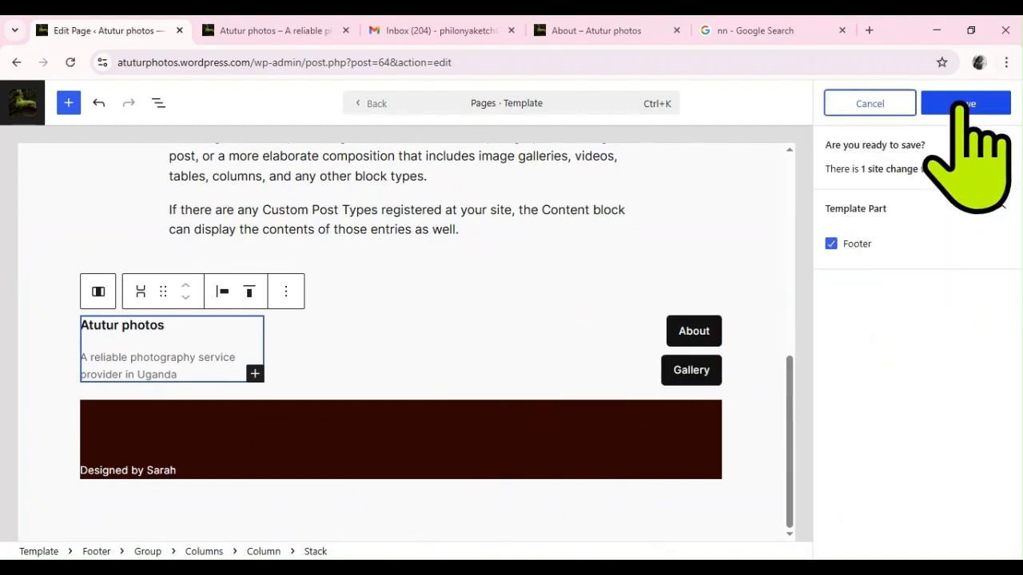
left_click(966, 103)
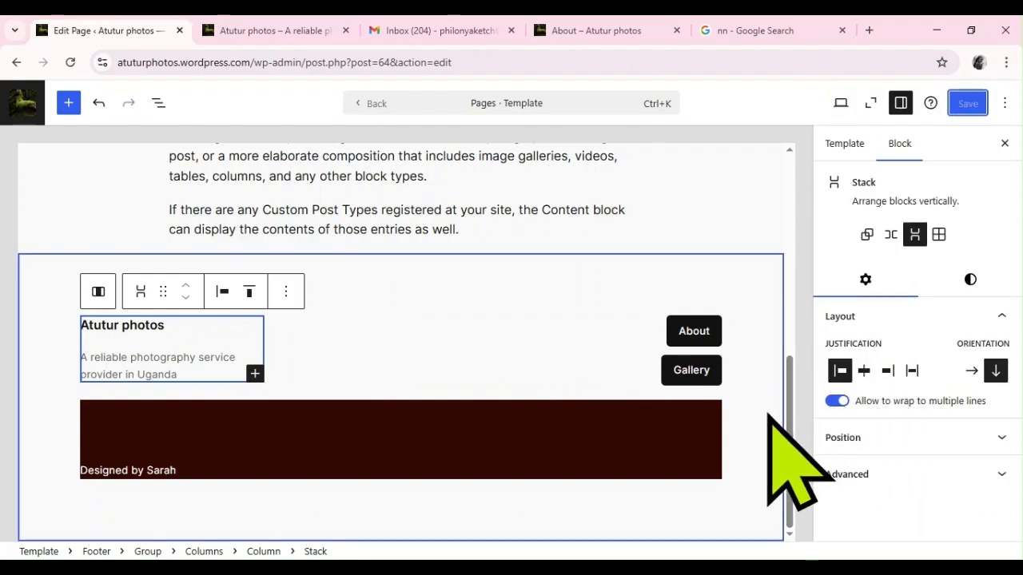
left_click_drag(777, 206, 776, 296)
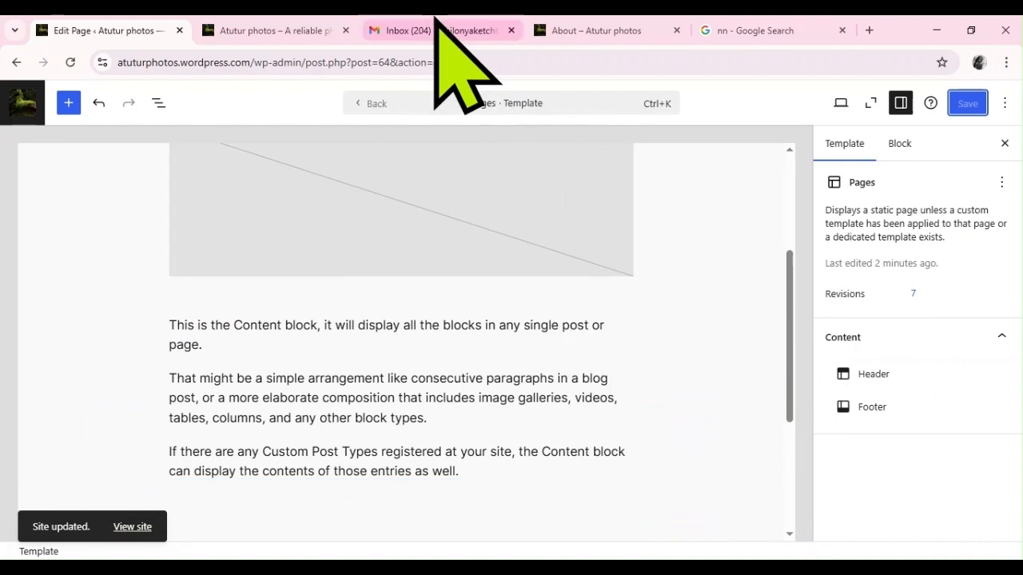
- Check the footer's layout, buttons and credit band on the published About page
left_click(269, 21)
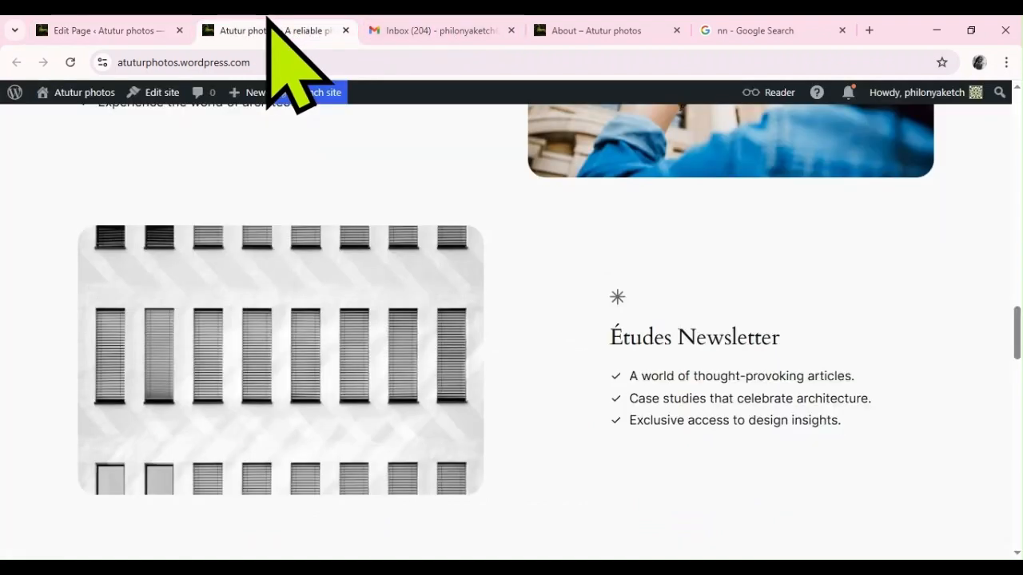
left_click(568, 24)
mouse_move(41, 88)
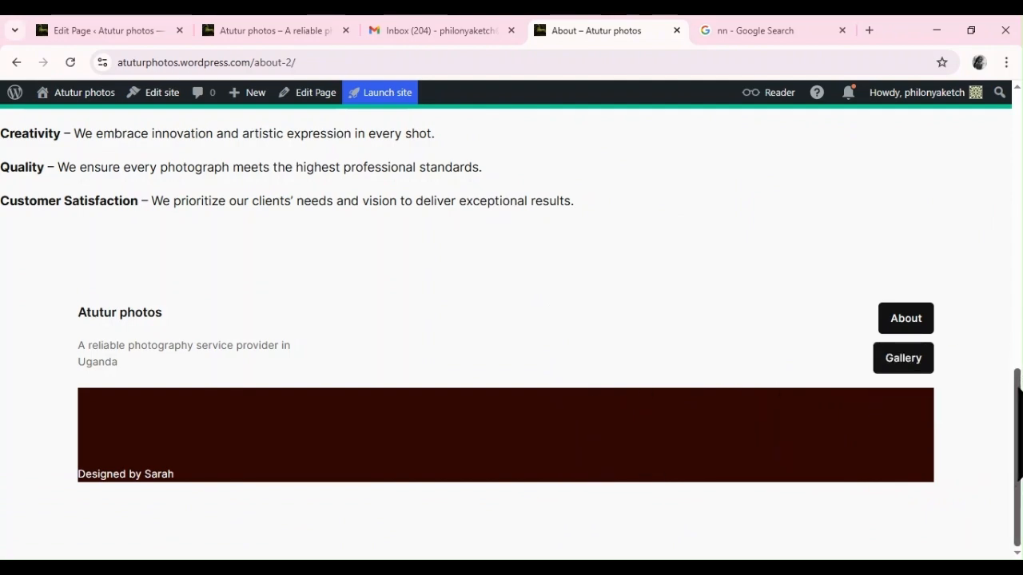
scroll(511, 328, "up", 5)
left_click_drag(1011, 336, 951, 415)
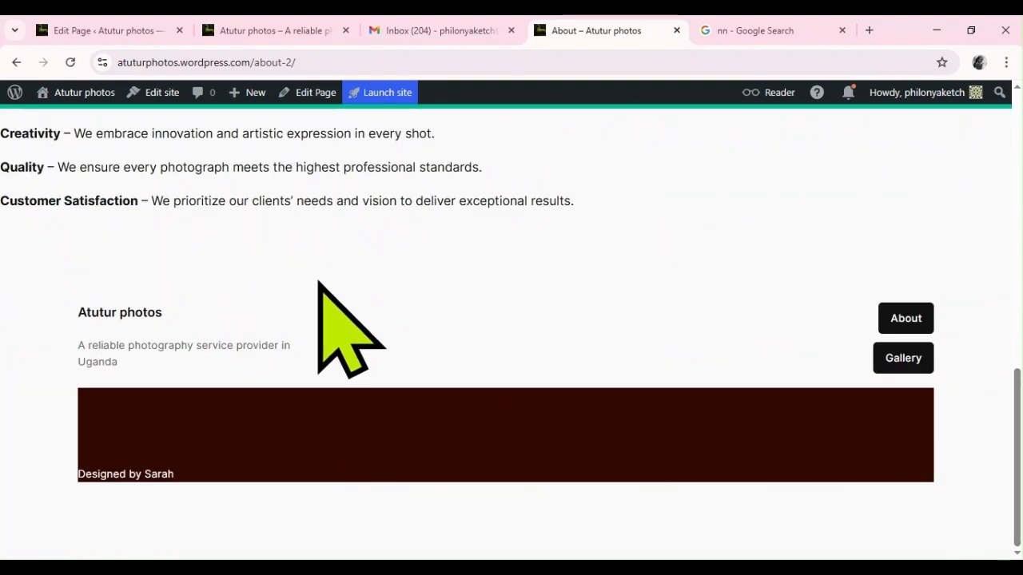
left_click(258, 29)
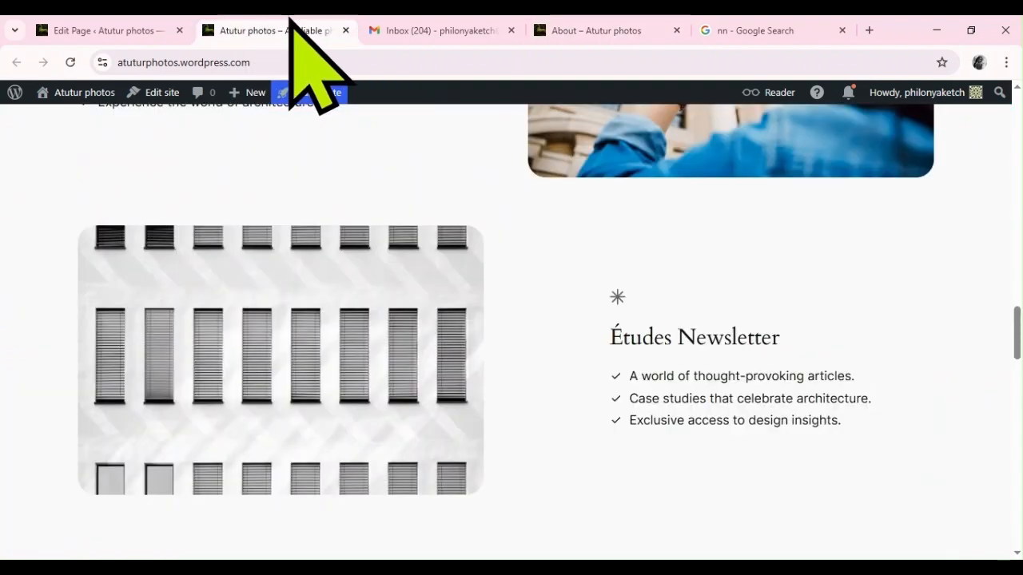
left_click(155, 31)
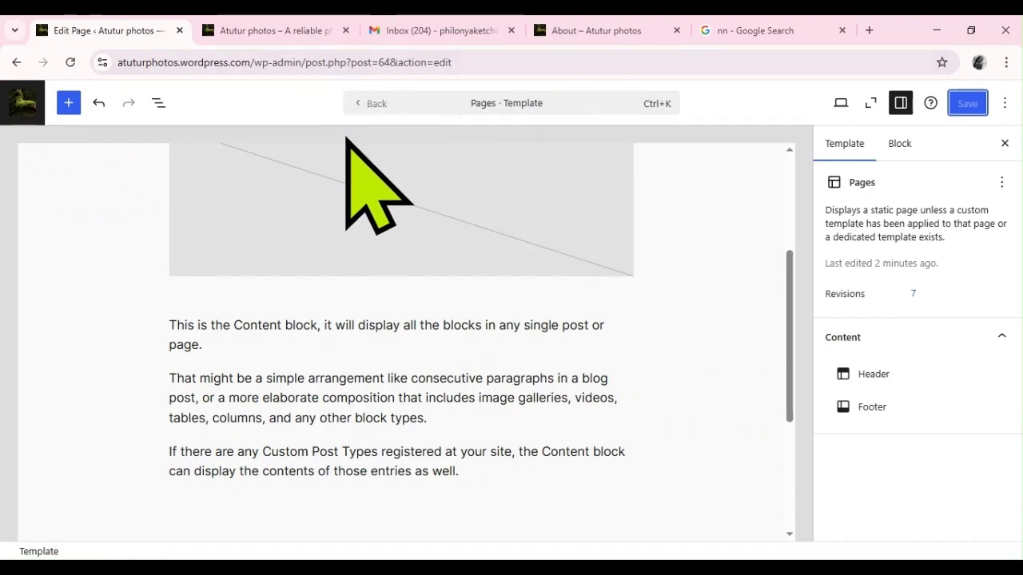
left_click(605, 29)
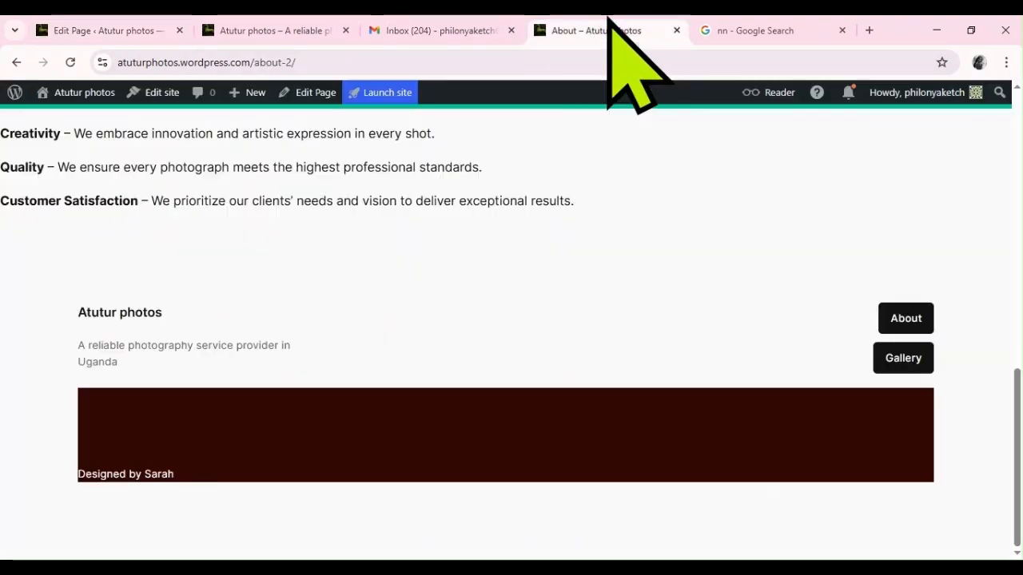
left_click(304, 29)
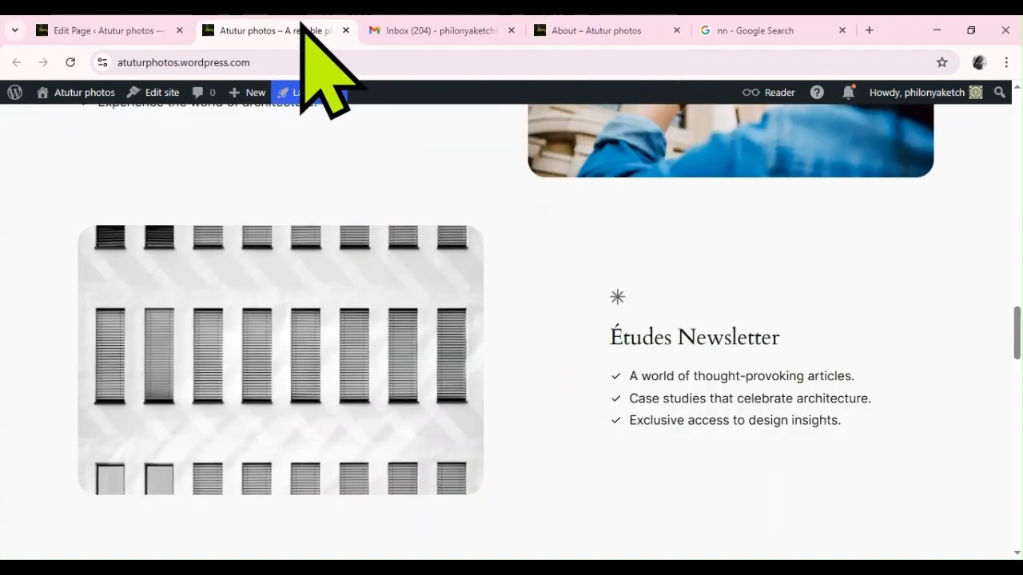
left_click(598, 30)
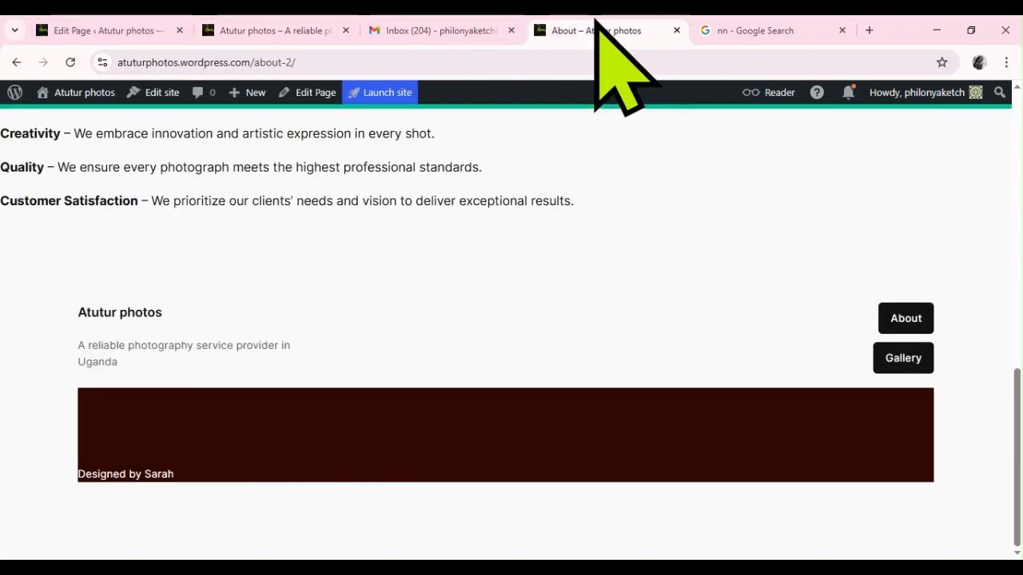
- Go through the site dashboard to the list of all pages and view the second About page's published header and content
mouse_move(74, 97)
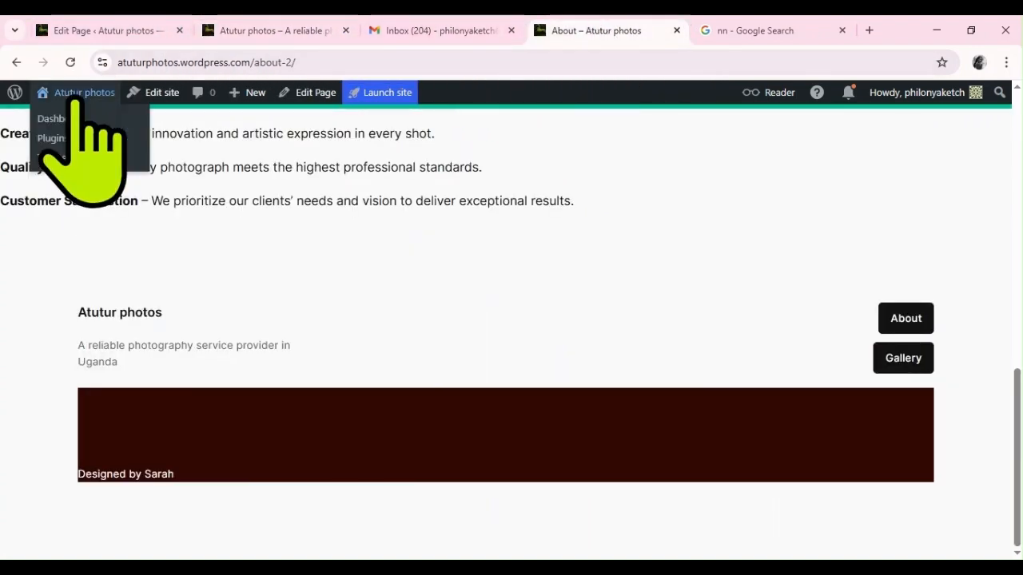
left_click(54, 119)
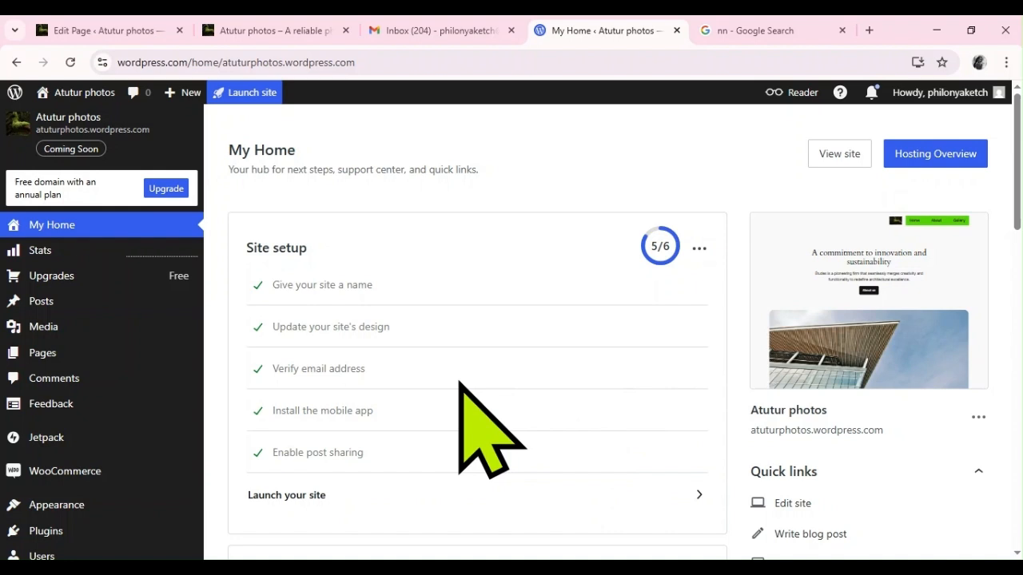
mouse_move(79, 307)
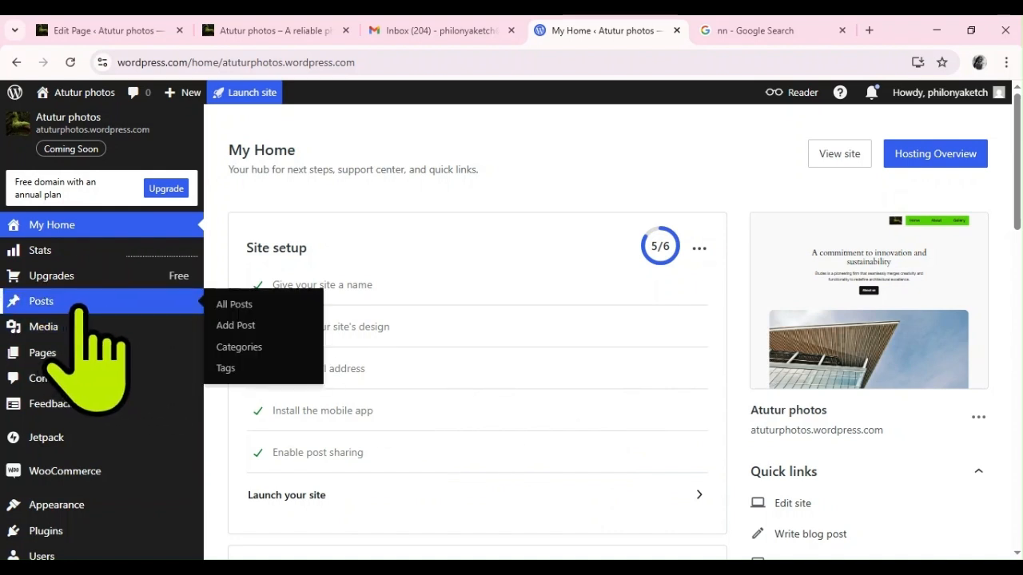
mouse_move(95, 330)
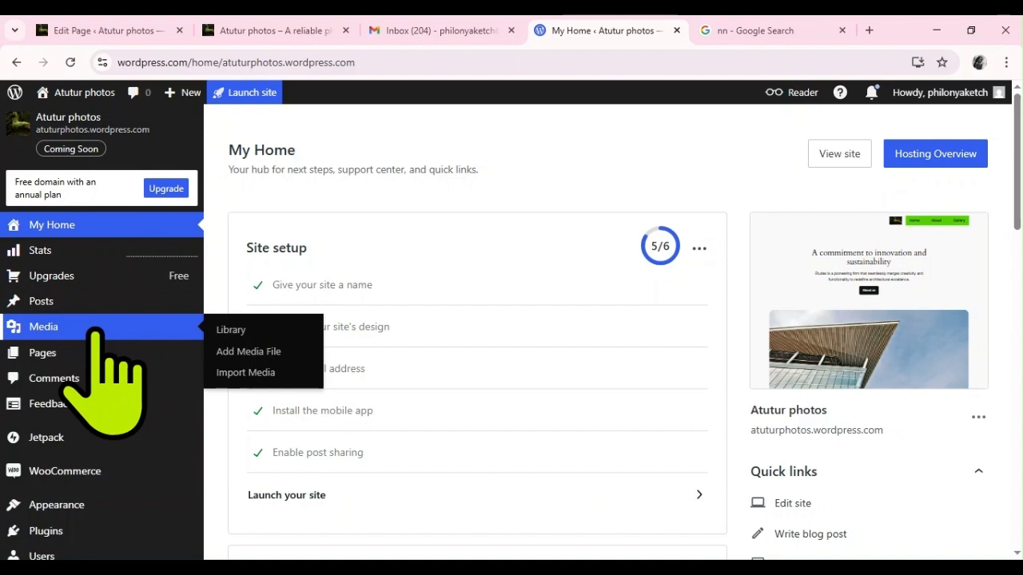
mouse_move(91, 356)
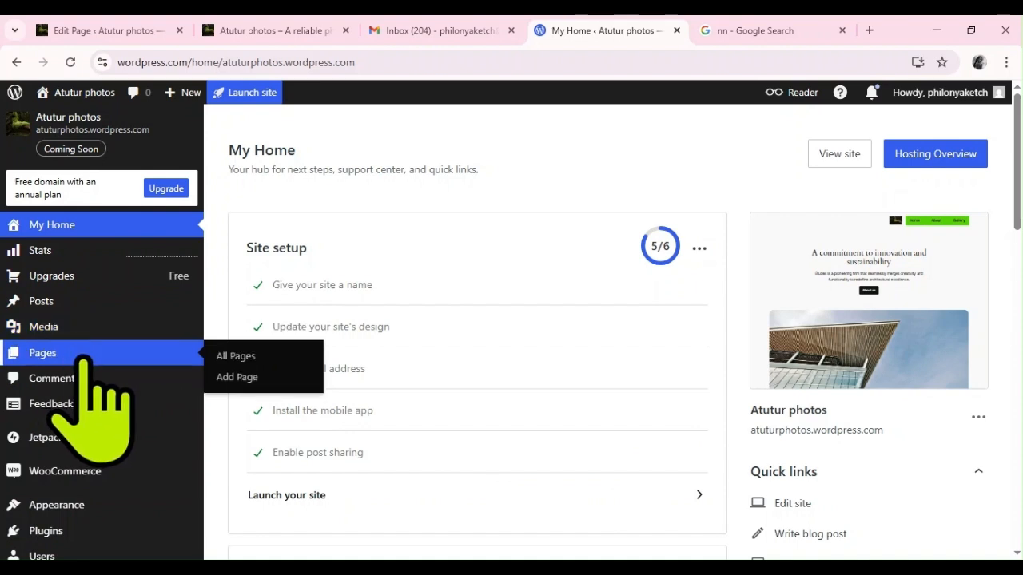
left_click(261, 360)
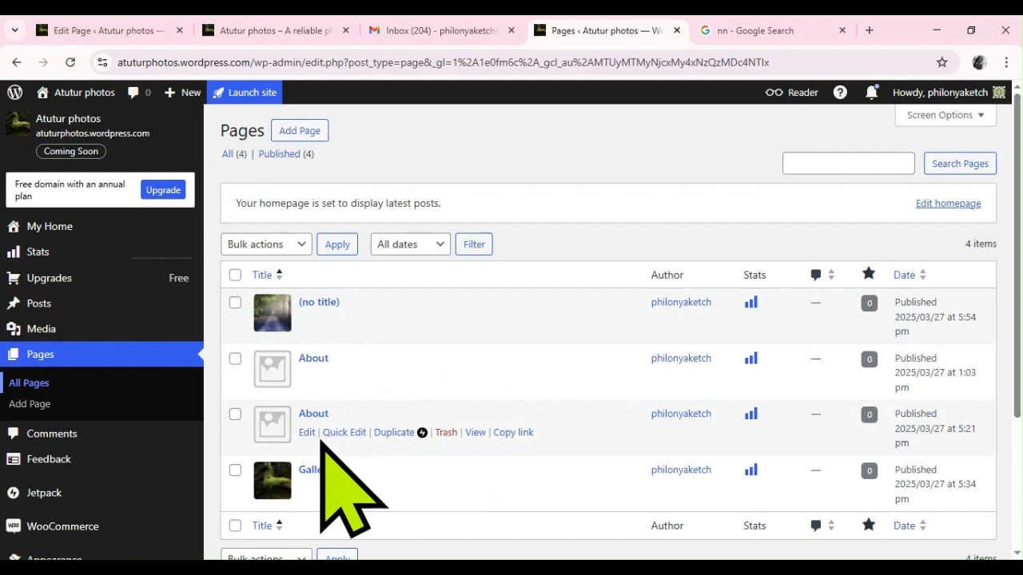
left_click(475, 432)
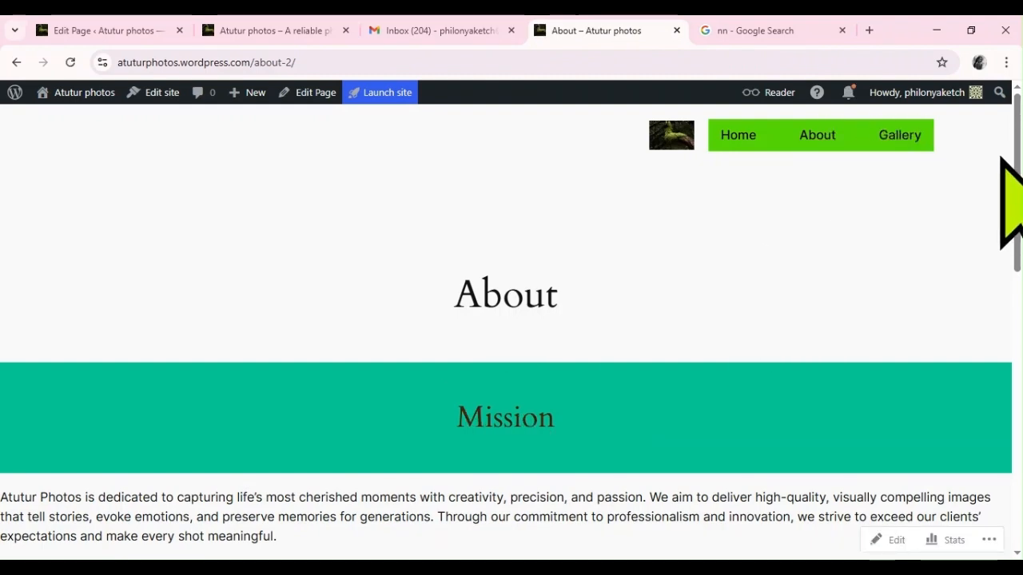
left_click_drag(1016, 175, 985, 246)
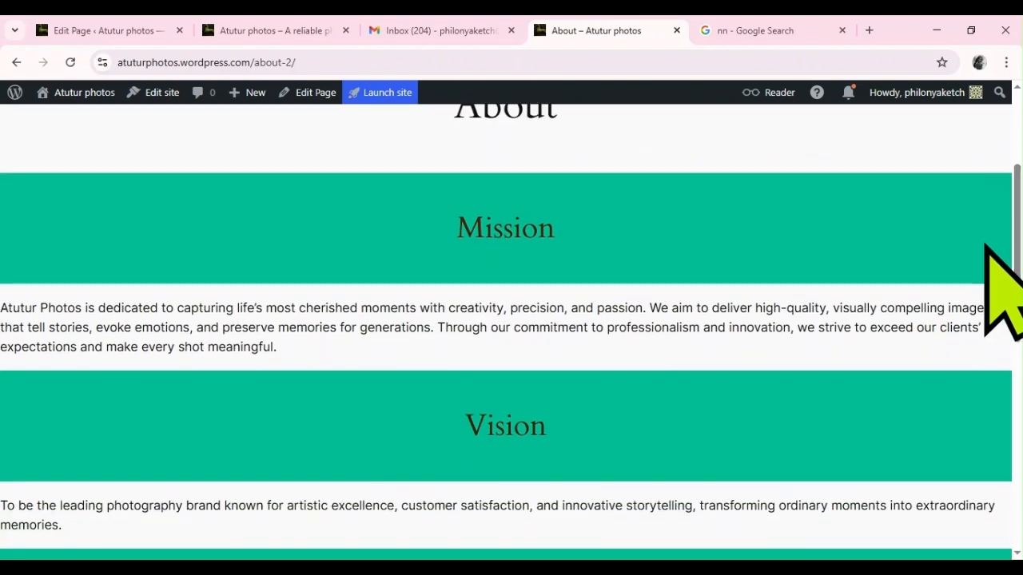